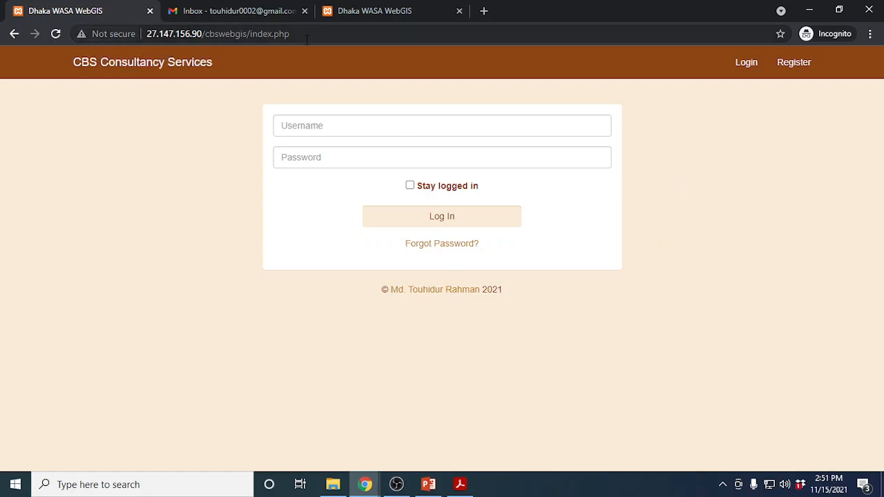
- Edit the address to drop index.php and load the cbswebgis root page
left_click(356, 34)
left_click(356, 34)
key("BackSpace")
key("BackSpace")
key("BackSpace")
key("BackSpace")
key("BackSpace")
key("BackSpace")
key("BackSpace")
key("BackSpace")
key("BackSpace")
key("Return")
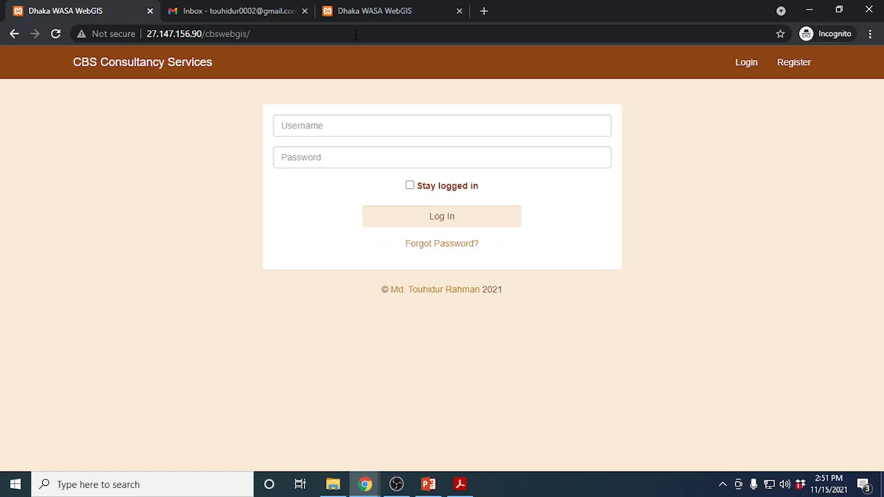
- Open the registration form and fill in the user's first name and last name
left_click(790, 64)
left_click(348, 123)
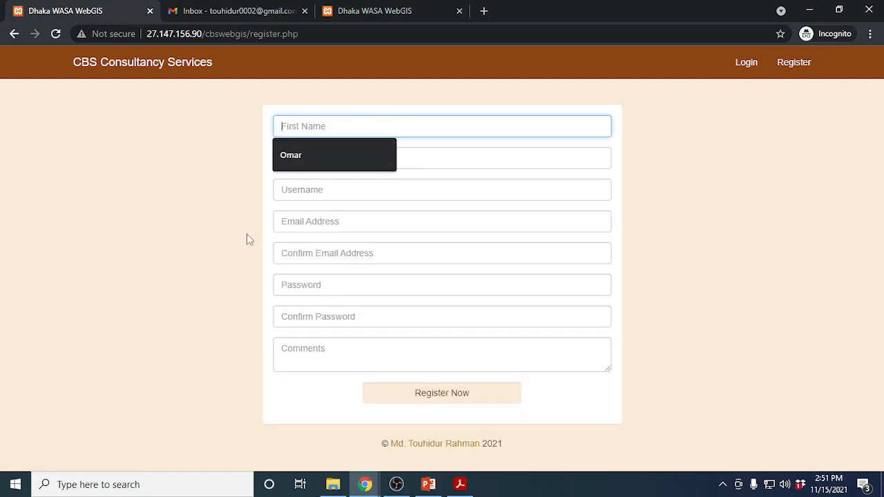
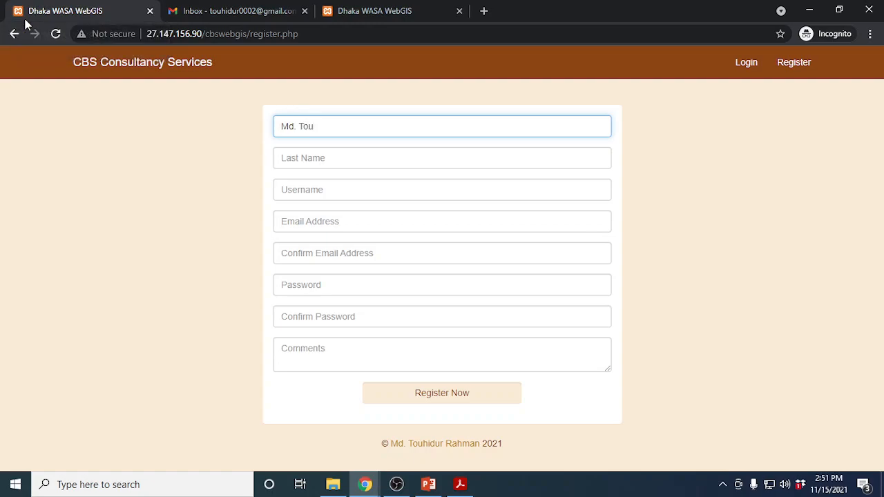
key("Tab")
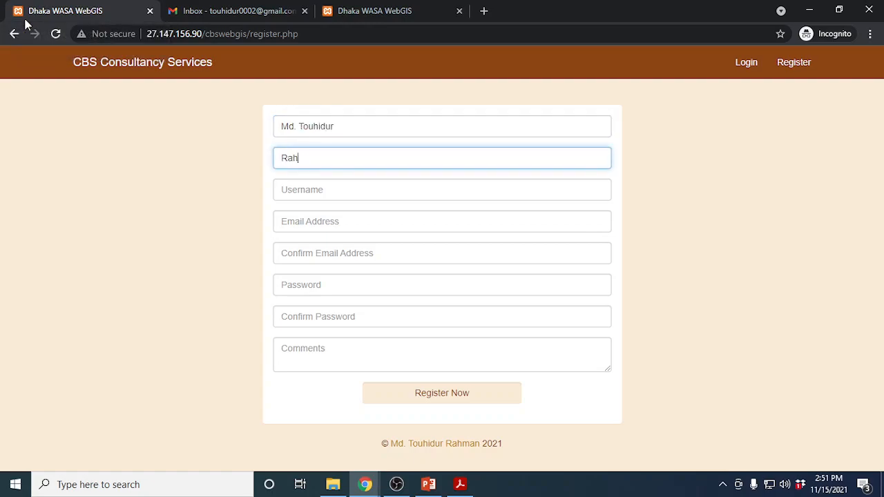
- Enter user1 as the username and fill in the user's e-mail address in both e-mail fields
key("Tab")
type("user1")
key("Tab")
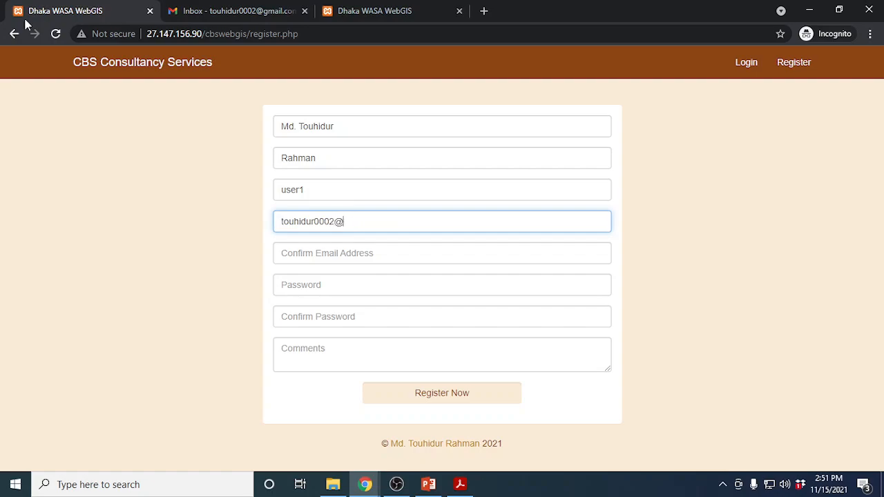
key("ctrl+a")
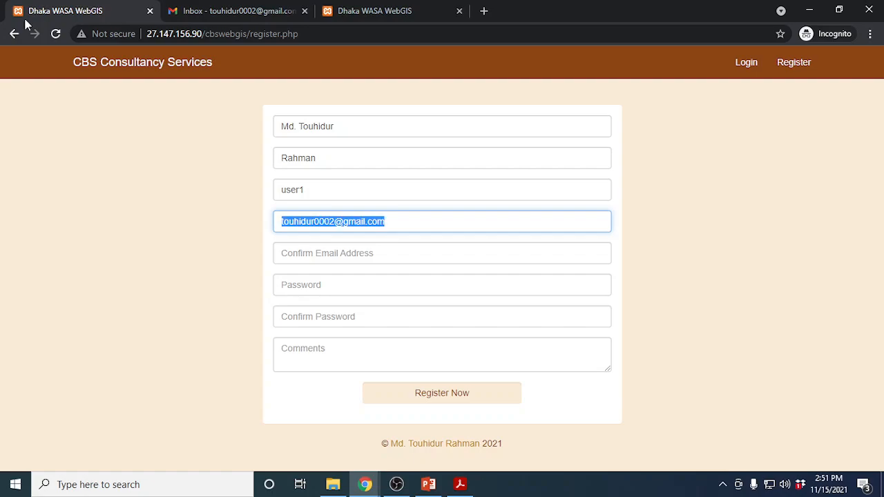
key("ctrl+c")
key("Tab")
key("ctrl+v")
key("Tab")
key("Tab")
key("Tab")
key("Tab")
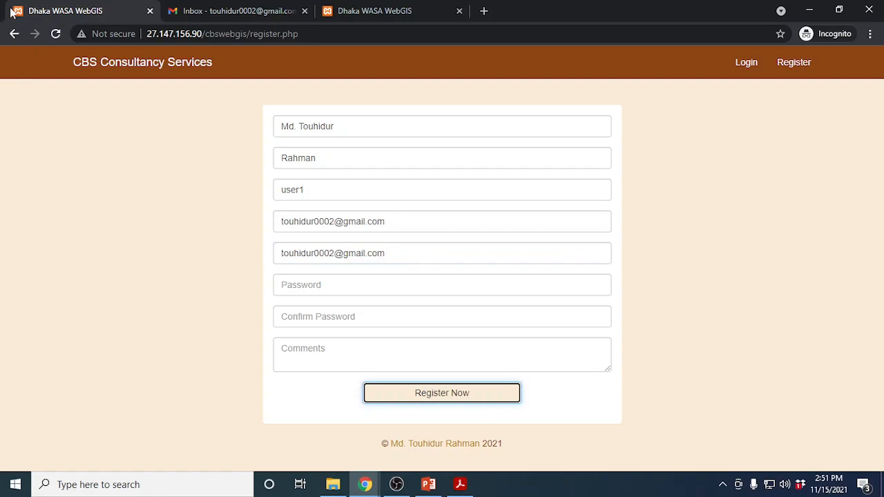
- Enter the account password in the Password and Confirm Password fields and submit the registration
left_click(303, 278)
type("••••••••••")
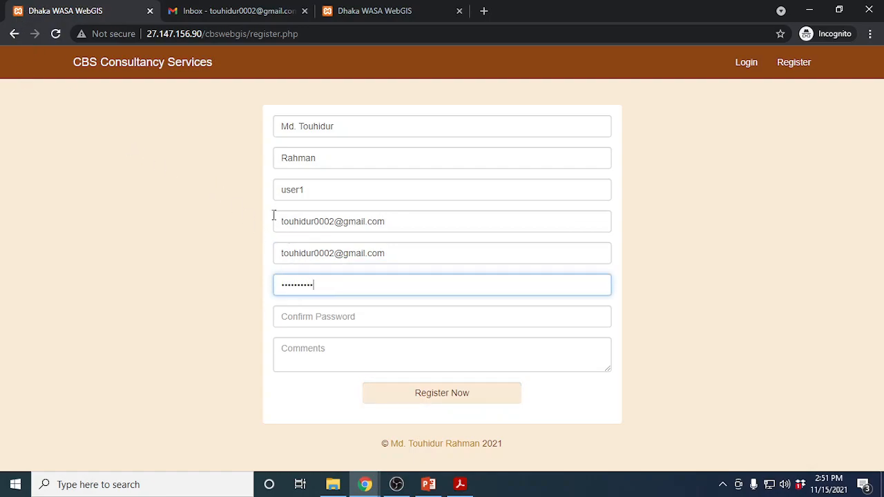
key("Tab")
type("••••••••••")
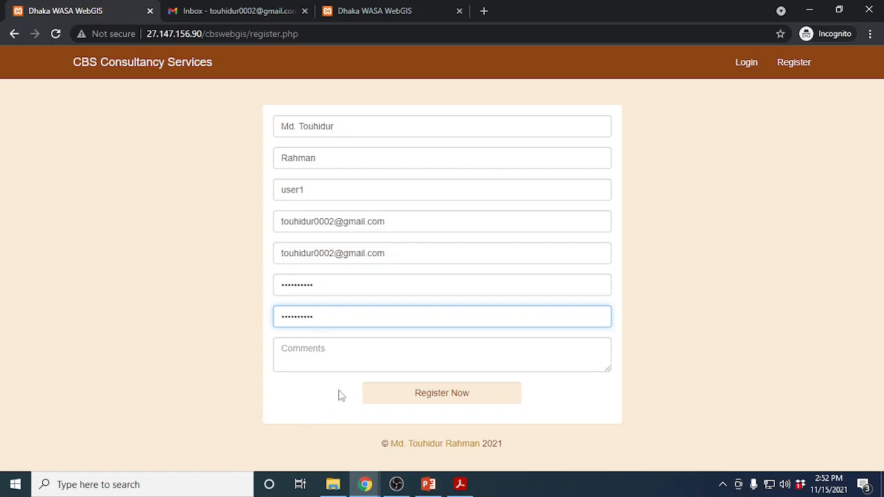
left_click(448, 398)
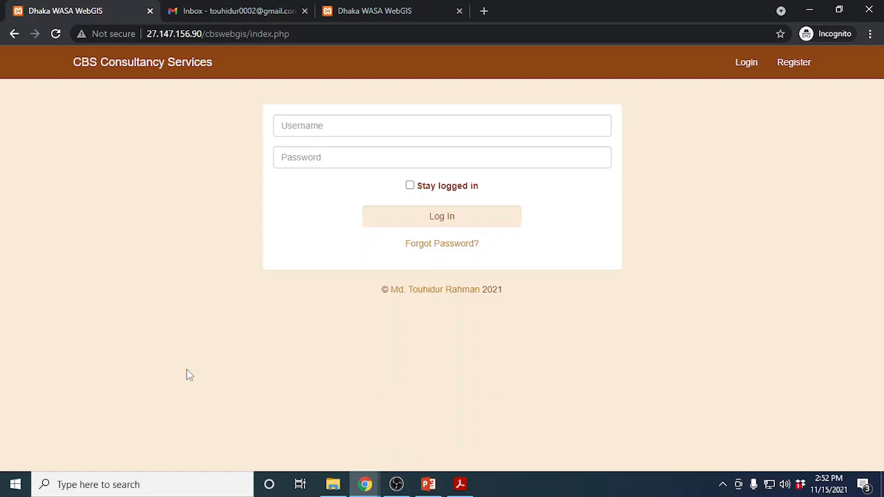
- Switch to the mail tab and expand the folder list to reach the Spam folder
left_click(250, 17)
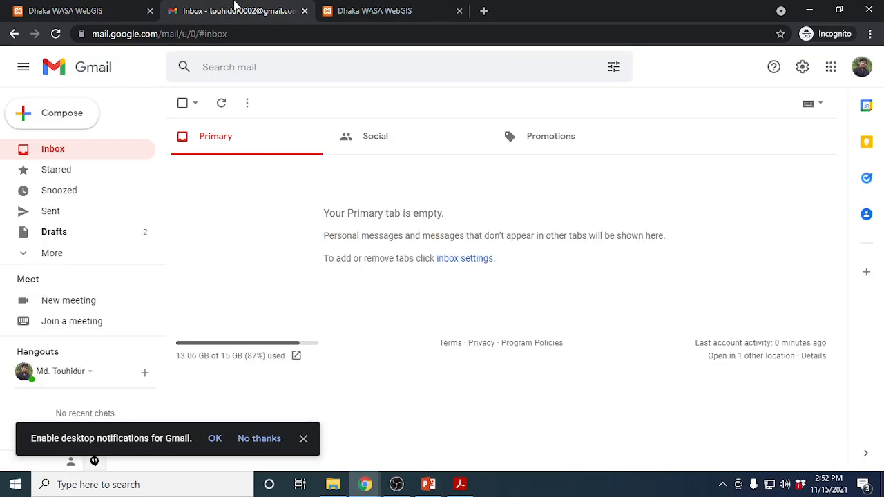
left_click(63, 253)
scroll(61, 255, "up", 3)
scroll(60, 251, "down", 1)
scroll(59, 251, "up", 2)
scroll(60, 251, "down", 4)
scroll(59, 252, "up", 2)
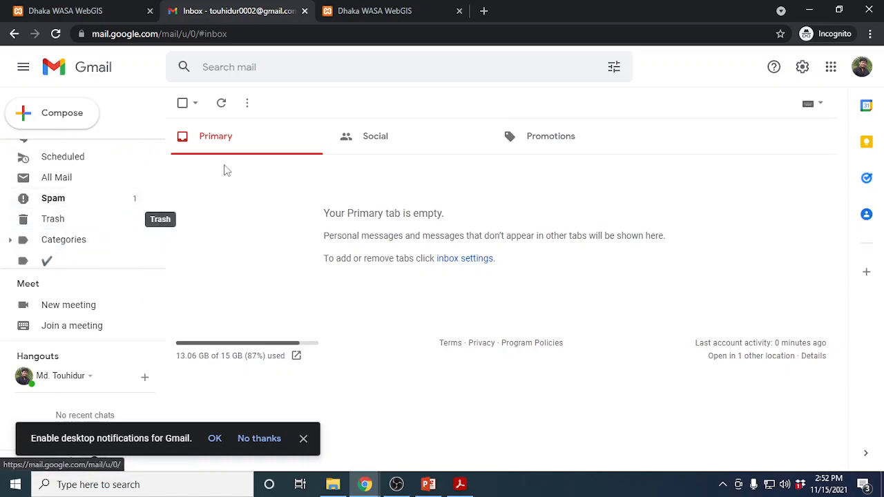
scroll(118, 194, "up", 3)
scroll(73, 176, "up", 1)
scroll(75, 166, "down", 2)
scroll(74, 166, "down", 3)
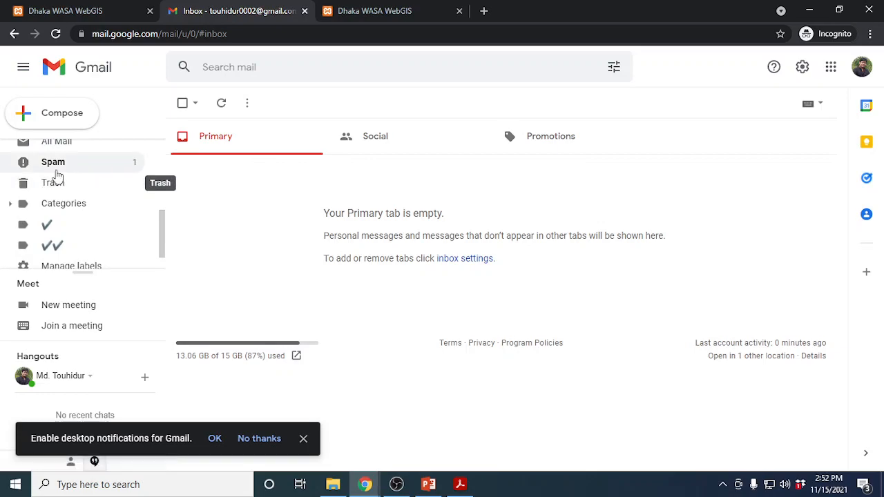
- Open the Activate User e-mail in Spam and follow its activation link
left_click(54, 170)
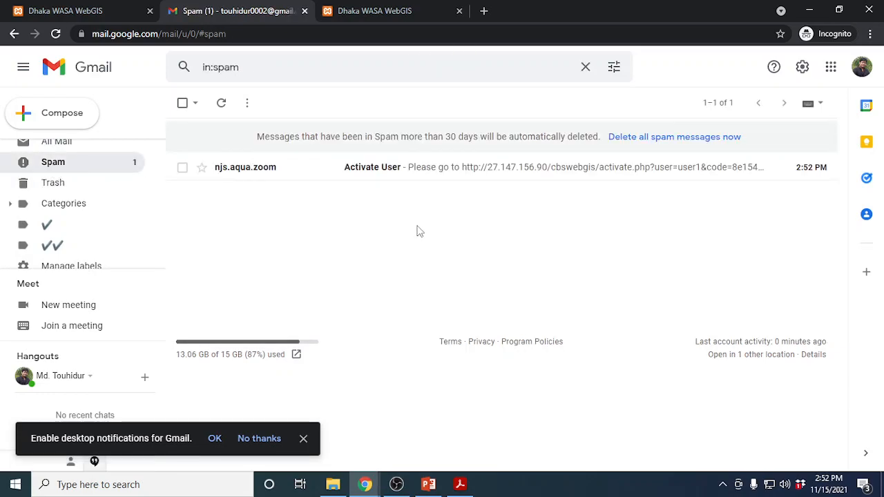
left_click(424, 170)
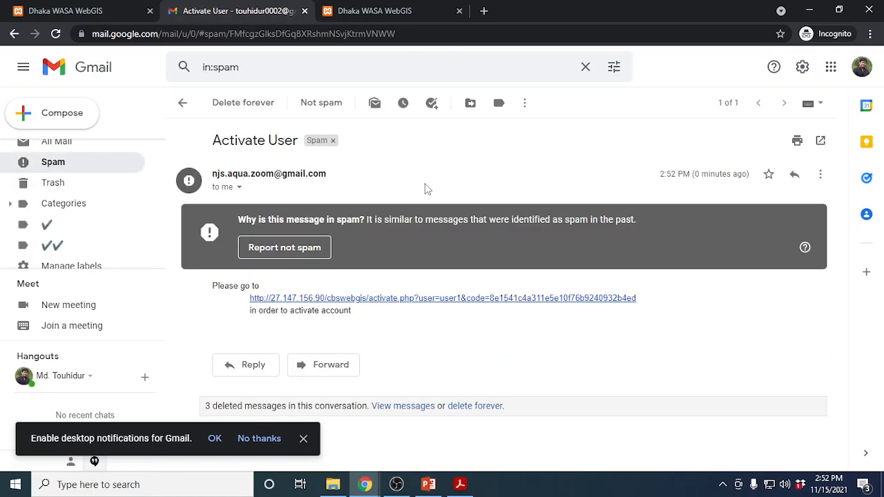
left_click(453, 299)
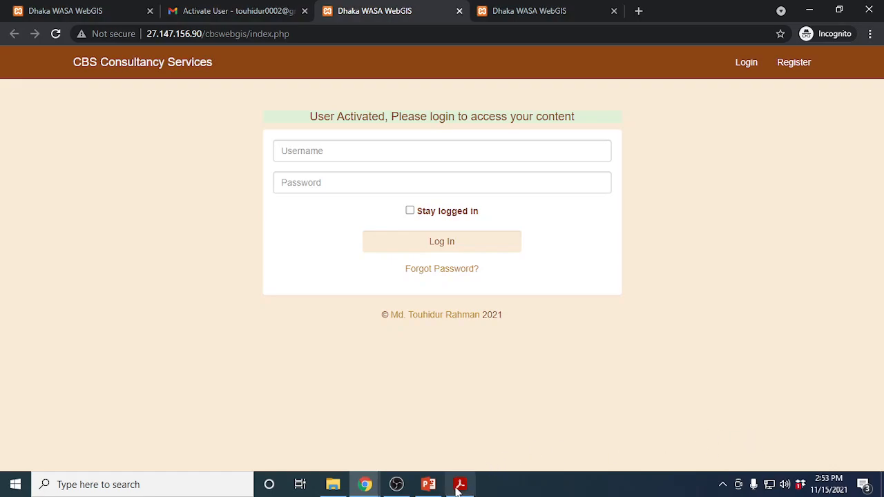
left_click(398, 484)
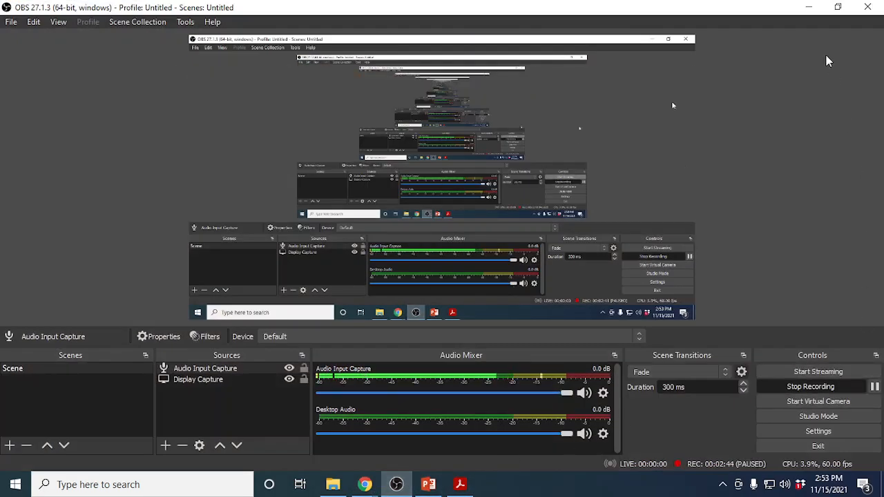
left_click(803, 6)
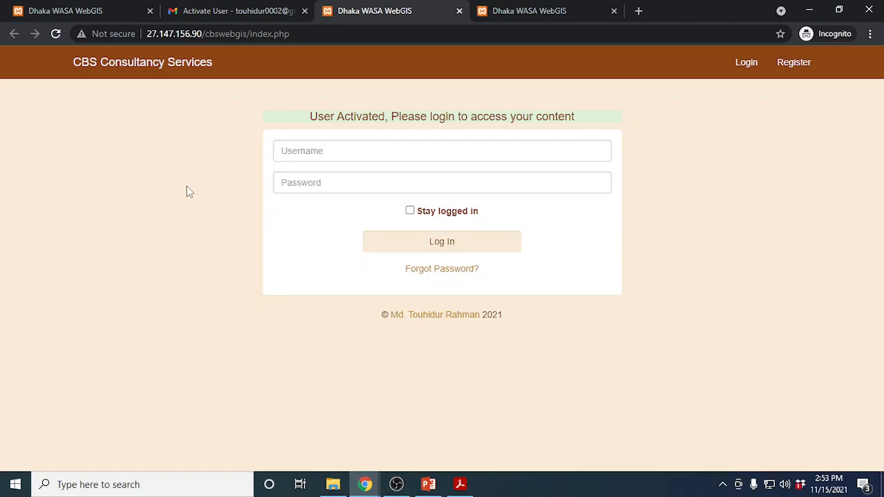
- Log in as user1 with the account password, ticking Stay logged in
left_click(282, 153)
type("u")
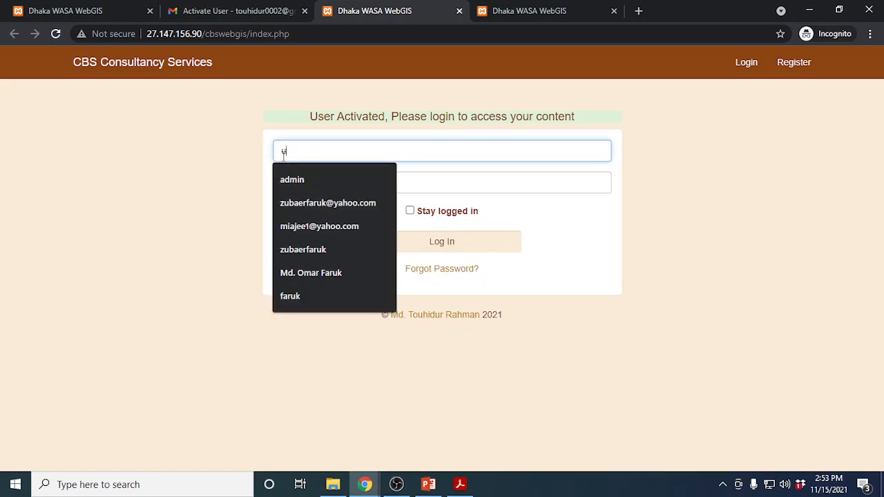
type("ser1")
key("Tab")
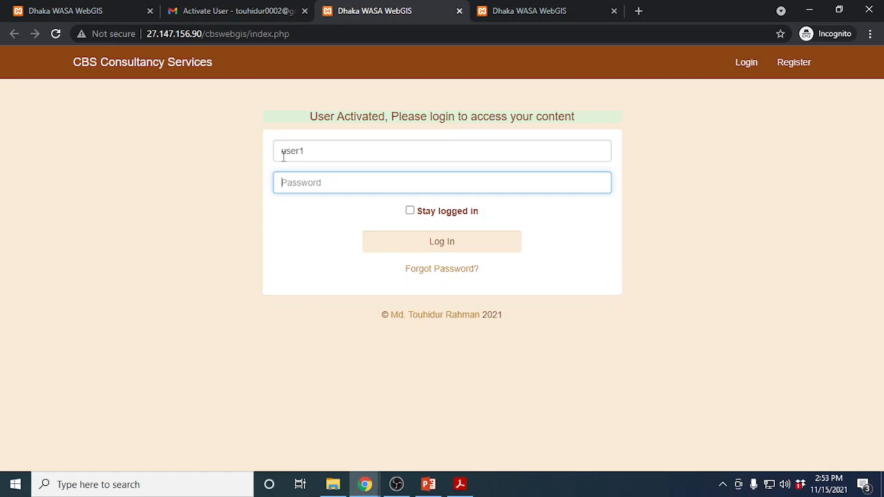
type("1234567890")
left_click(410, 212)
left_click(421, 249)
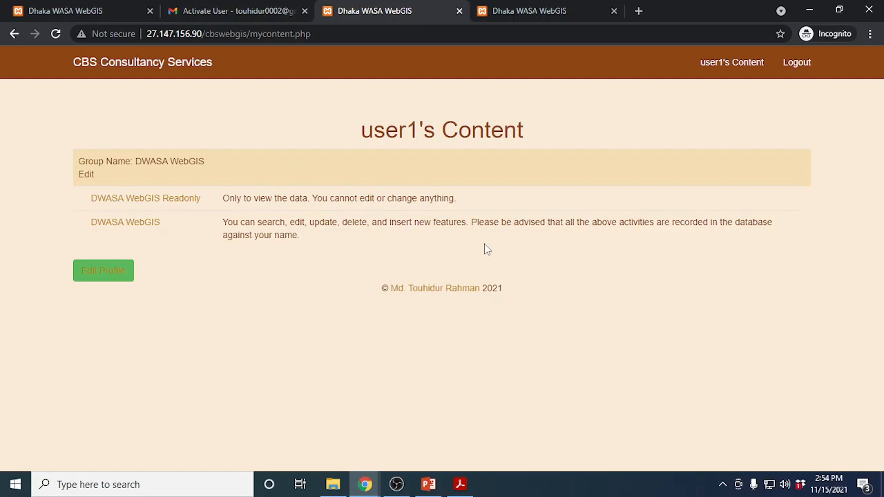
- Preview the DWASA WebGIS Readonly map, go back, and open the editable DWASA WebGIS map
left_click(155, 199)
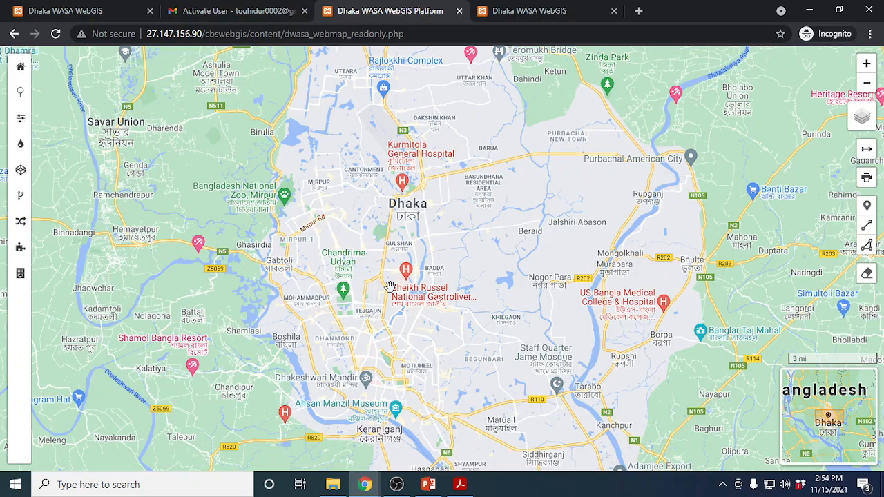
left_click(14, 33)
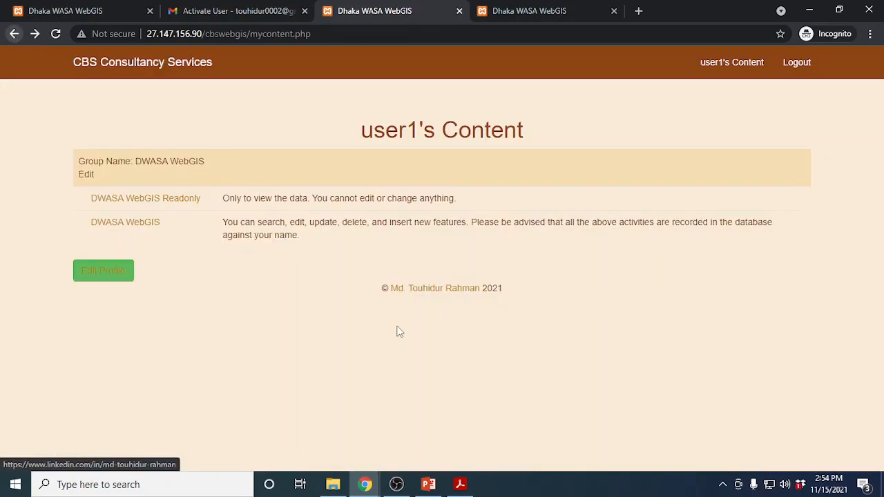
left_click(136, 223)
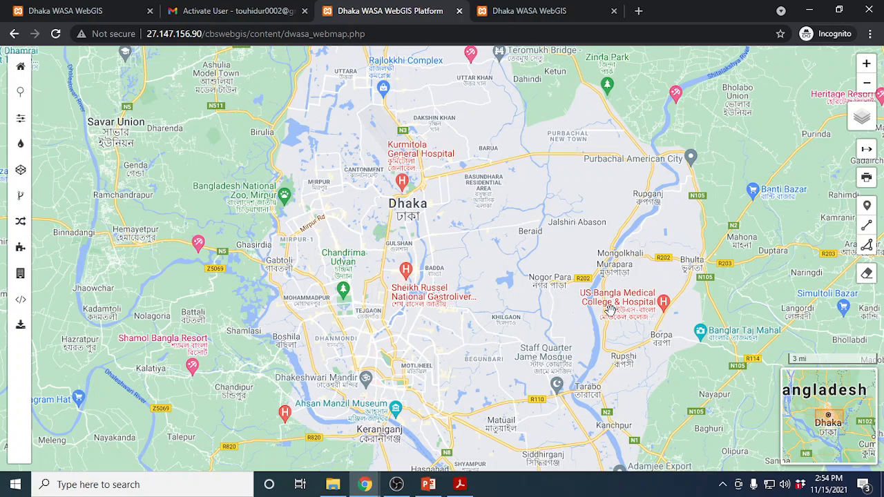
- Switch to Adobe Acrobat and examine the Dhaka WASA Area PDF map, then minimize it
left_click(459, 485)
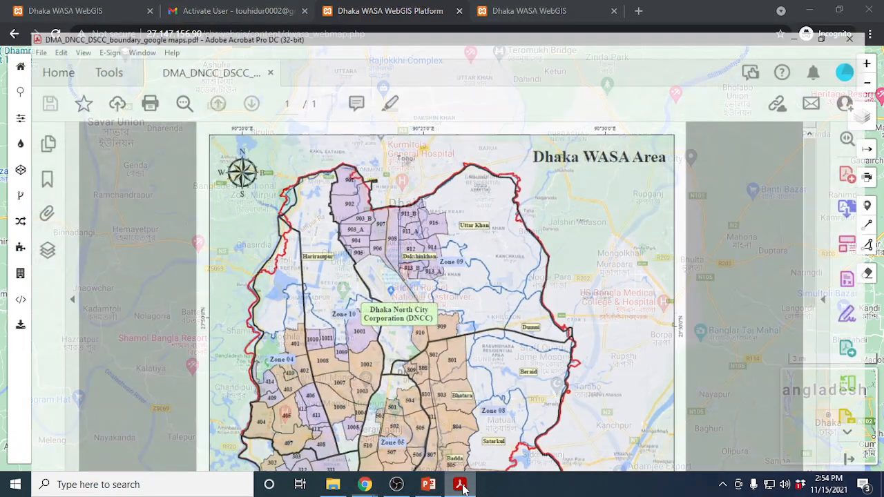
scroll(463, 245, "down", 1)
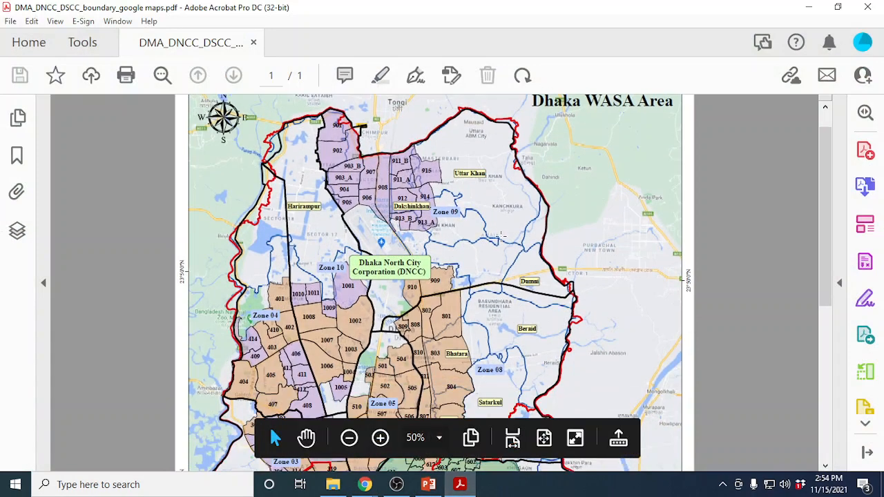
scroll(499, 237, "down", 7)
scroll(499, 237, "down", 10)
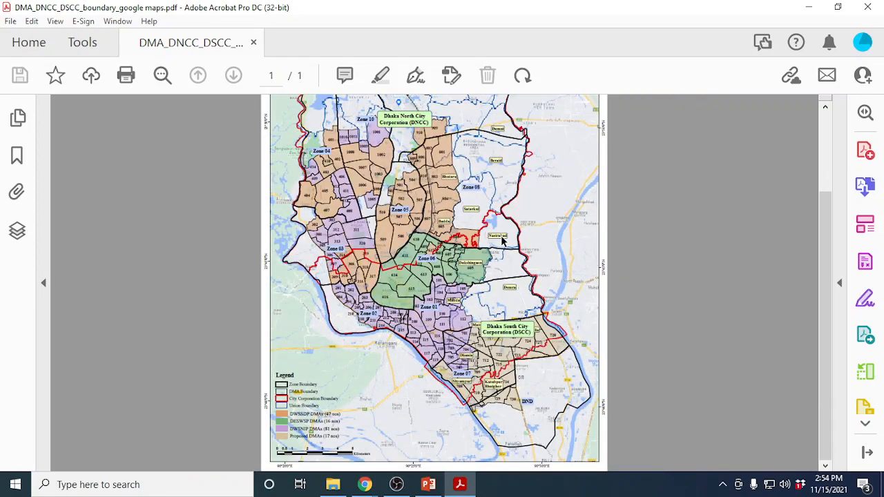
scroll(502, 240, "up", 3)
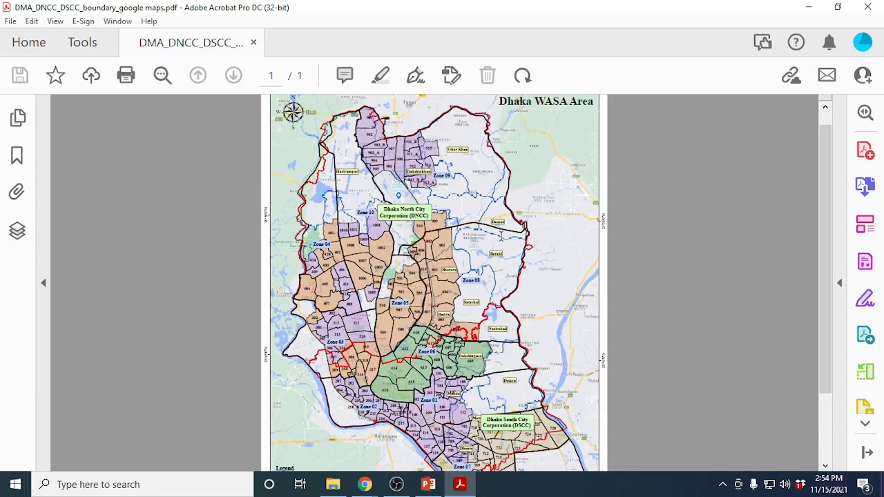
scroll(501, 237, "down", 1)
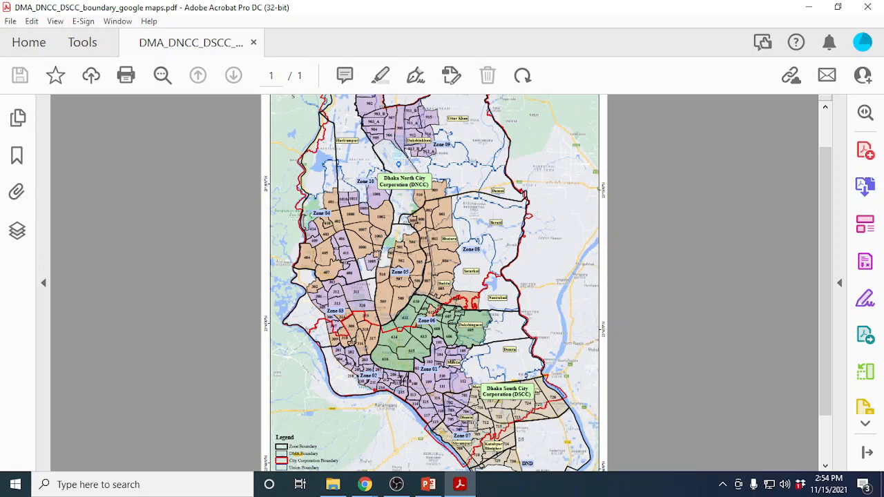
scroll(434, 283, "up", 1)
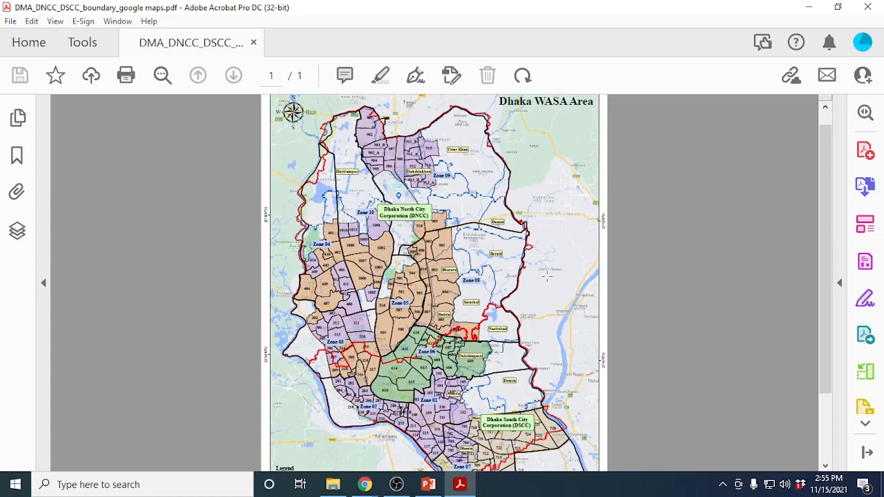
left_click(809, 7)
- Open the Home panel of the web map showing the Zone ID and DMA ID filters
left_click_drag(560, 226, 563, 237)
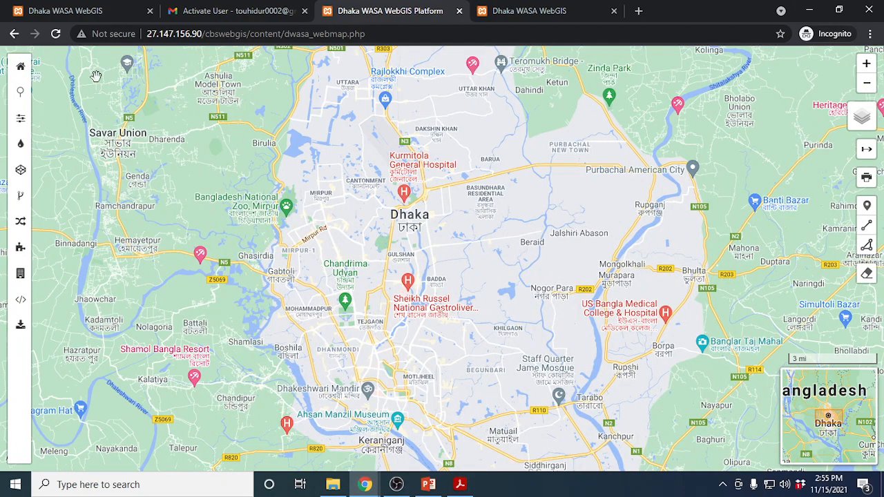
left_click(30, 74)
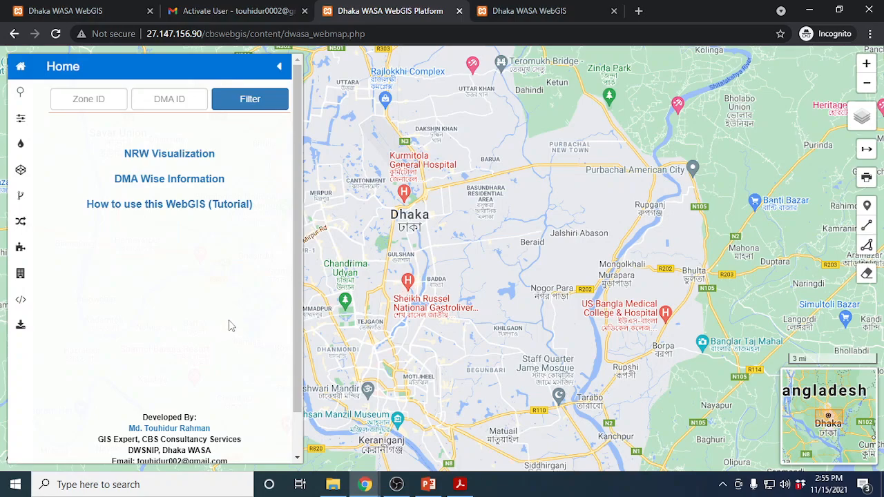
left_click(181, 99)
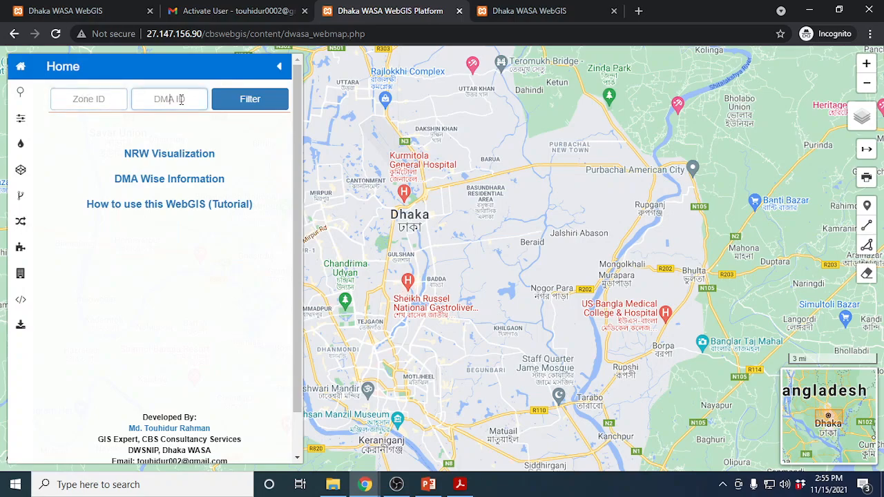
left_click(208, 300)
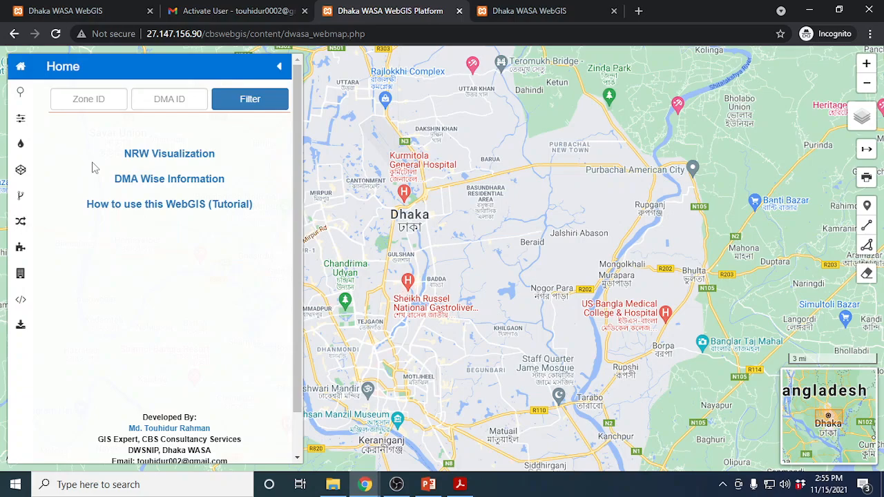
- Open each sidebar panel in turn — valves, tubewells, chambers, service connections, transmission lines, buildings, data download — and return to Home
left_click(22, 94)
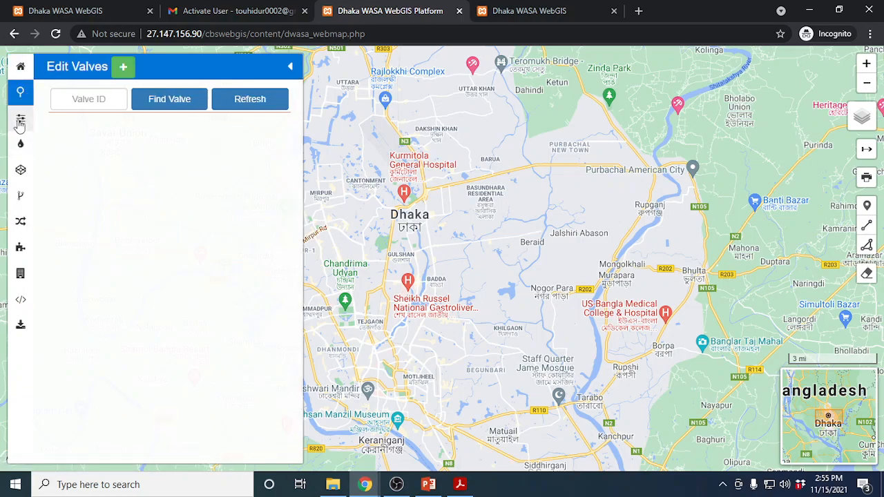
left_click(20, 122)
left_click(21, 144)
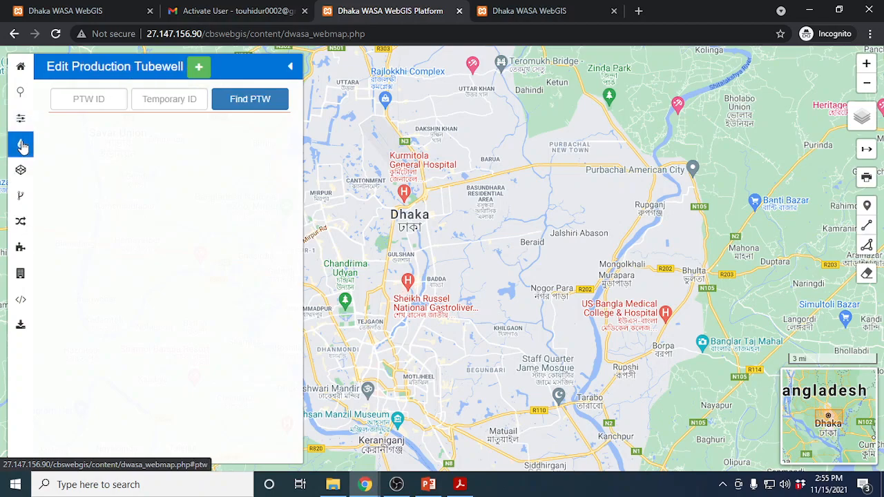
left_click(23, 170)
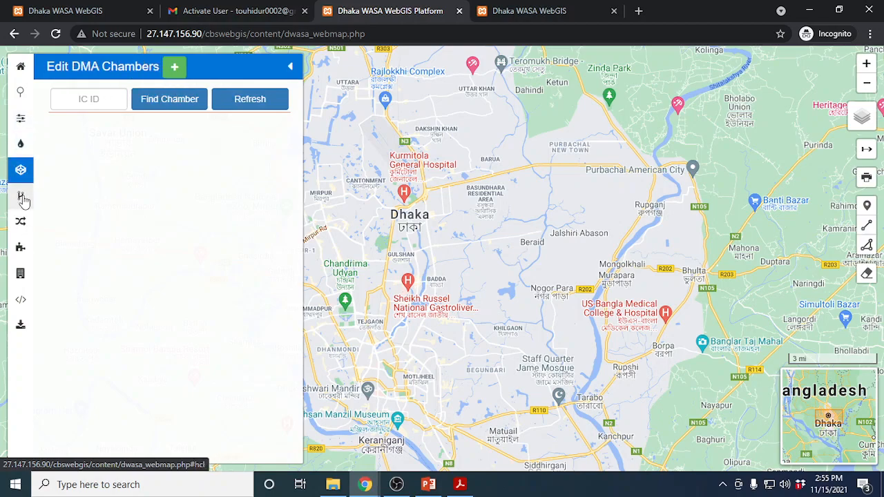
left_click(20, 197)
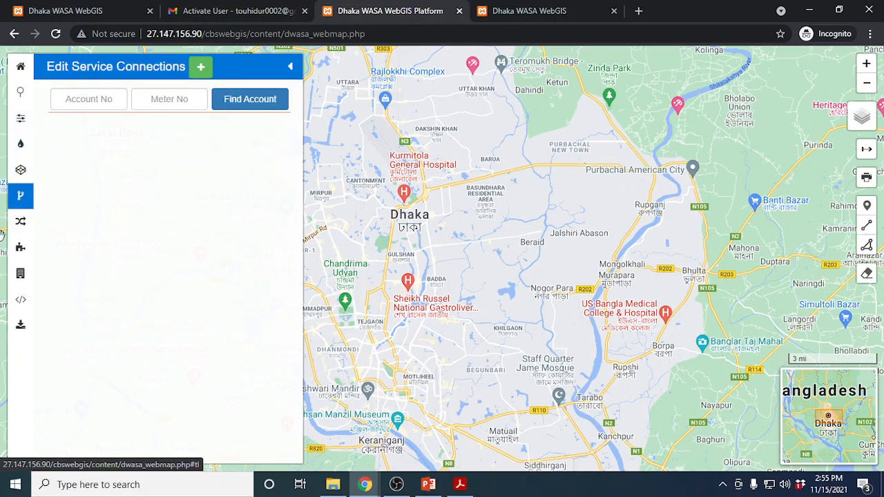
left_click(21, 225)
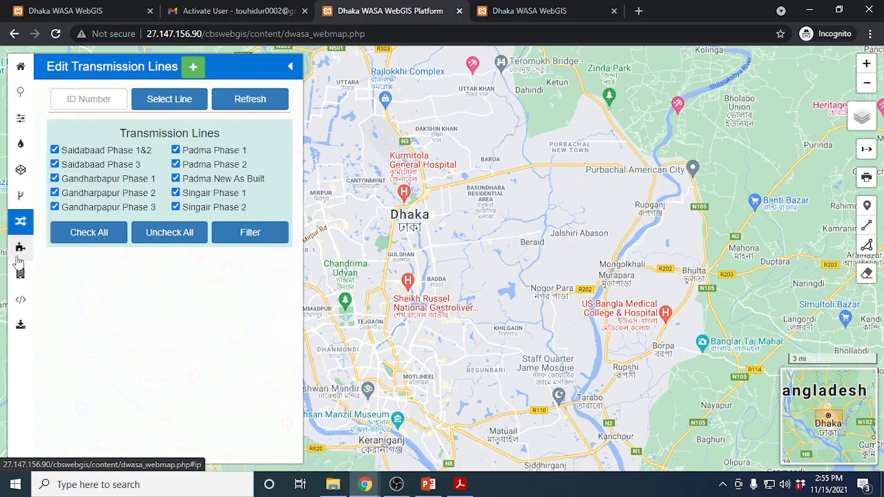
left_click(21, 247)
left_click(21, 278)
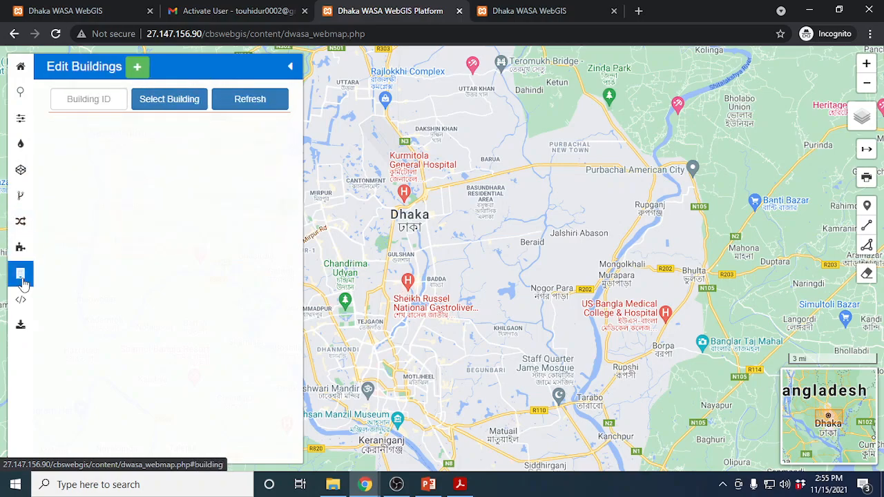
left_click(21, 328)
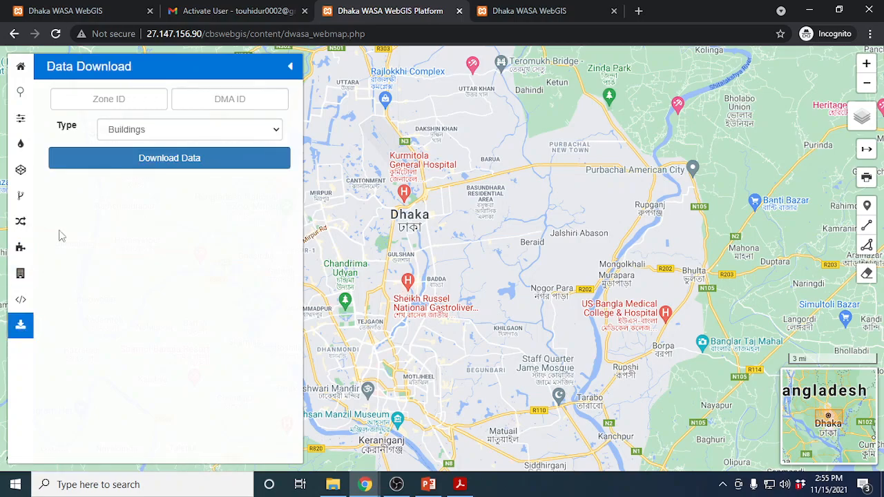
left_click(20, 66)
- Filter the map by Zone ID 3
left_click_drag(432, 230, 496, 235)
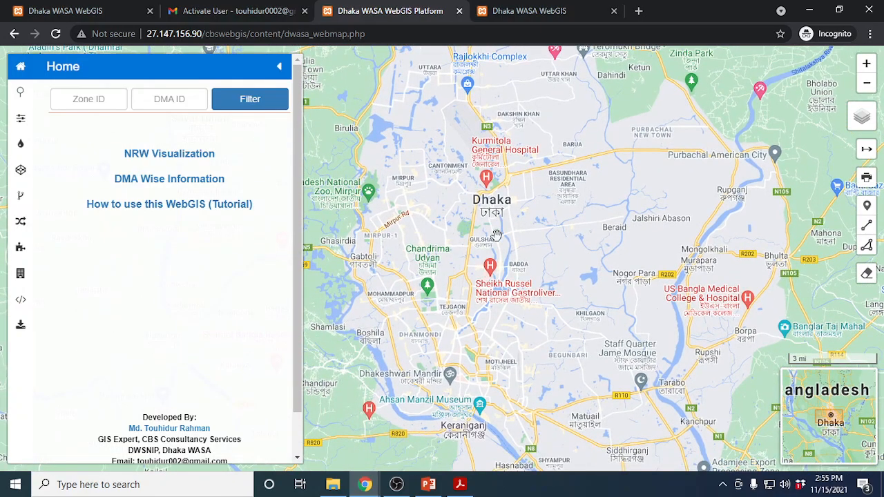
left_click(100, 100)
type("3")
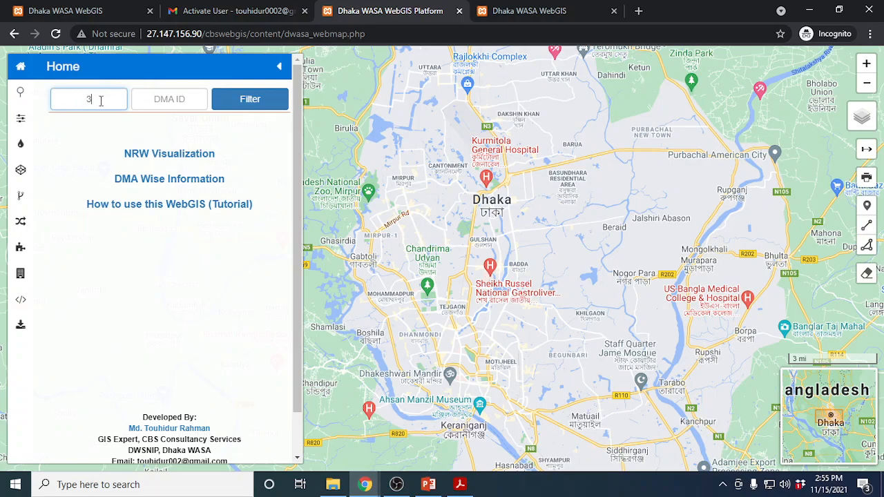
left_click(249, 111)
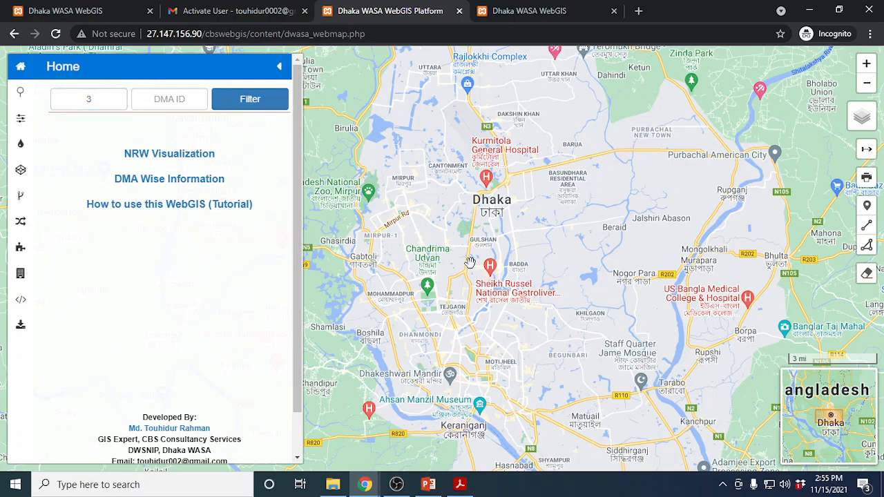
left_click(254, 102)
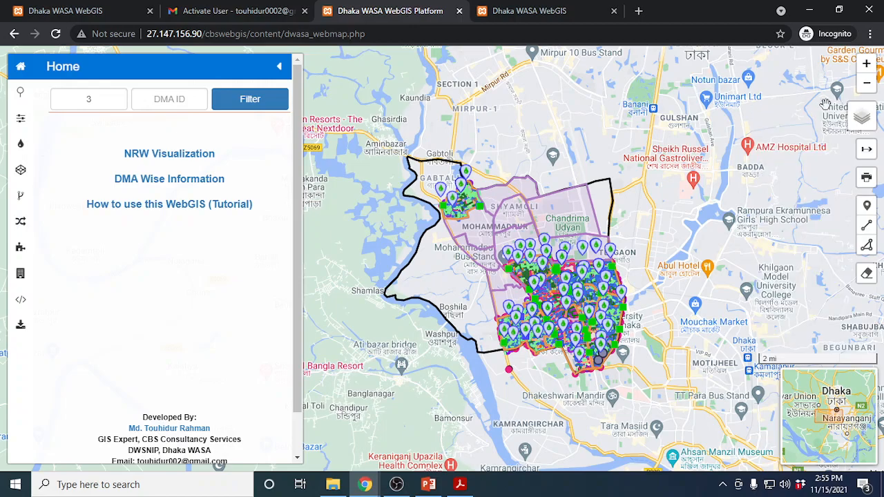
- Examine the Zone 3 network with the layer list open, zooming and panning the map, and collapse the side panel
mouse_move(850, 119)
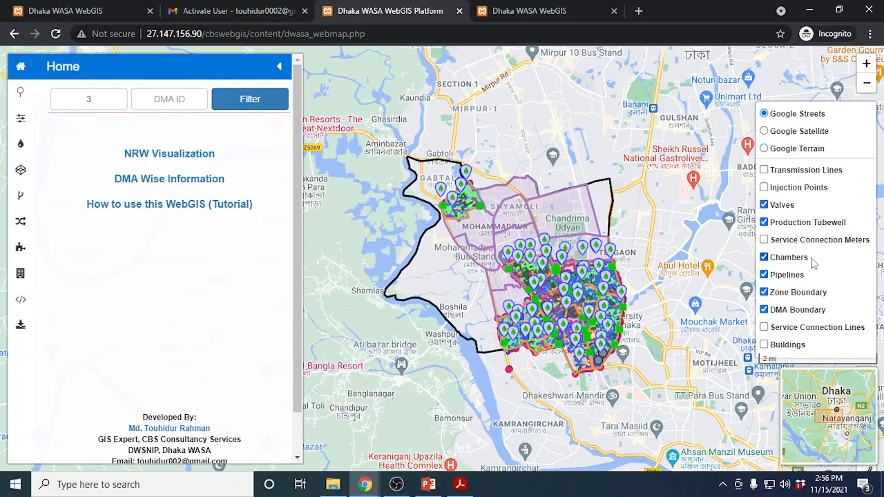
scroll(814, 296, "down", 1)
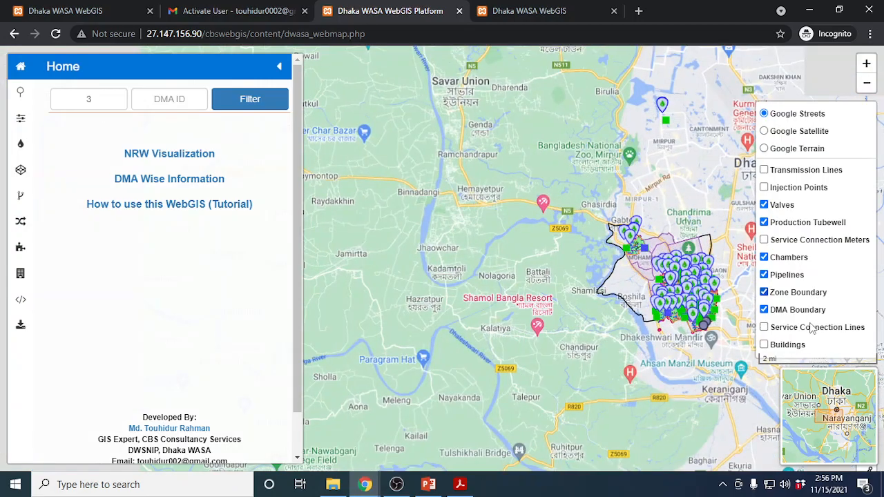
scroll(808, 316, "up", 3)
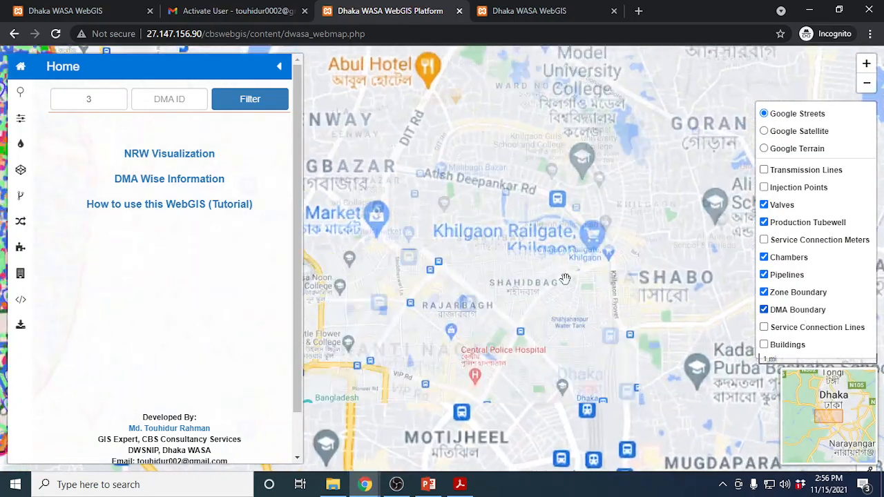
left_click_drag(564, 199, 715, 246)
left_click_drag(463, 192, 726, 180)
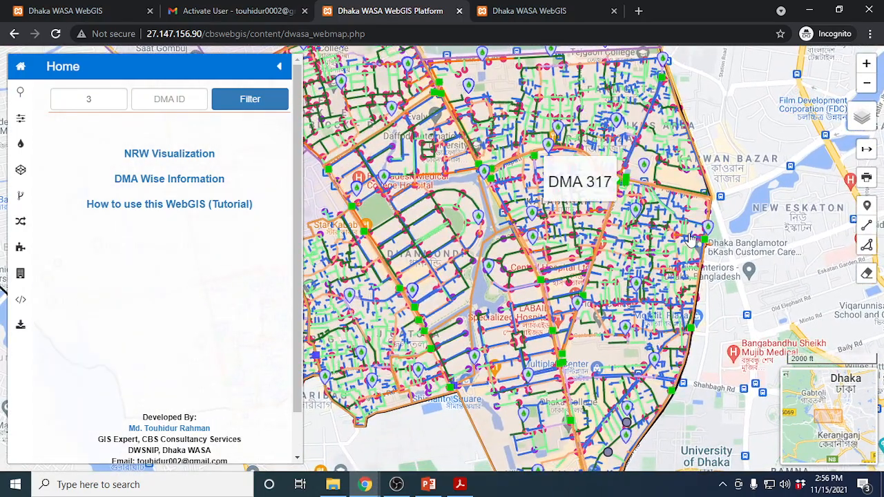
scroll(724, 185, "down", 2)
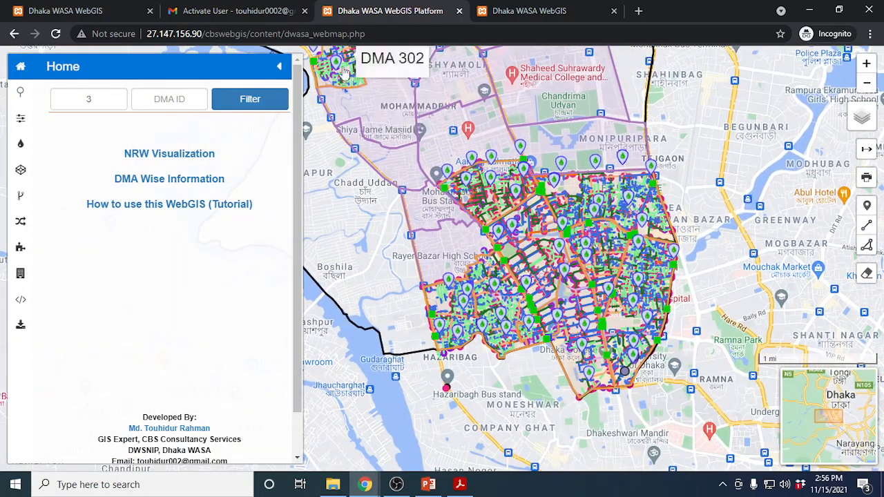
left_click(279, 67)
scroll(310, 282, "down", 1)
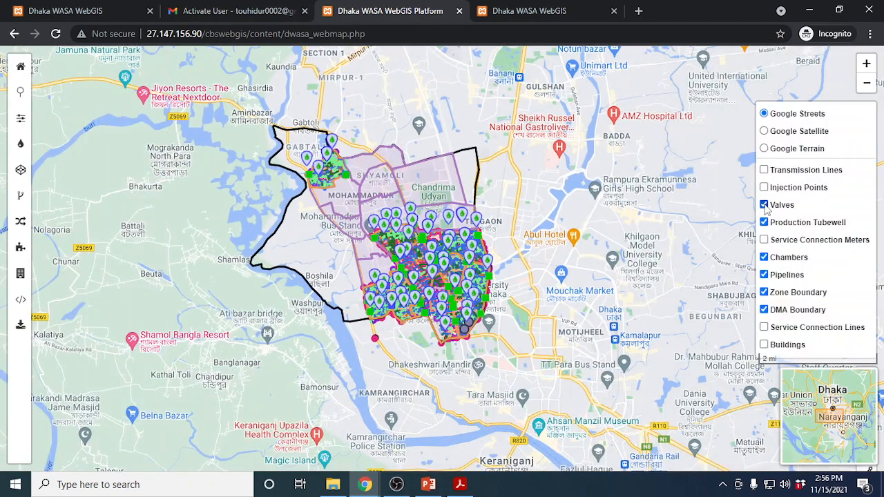
- Hide the Zone Boundary layer, toggle the Valves layer off and back on, and inspect the pipelines near Tejgaon
left_click(764, 205)
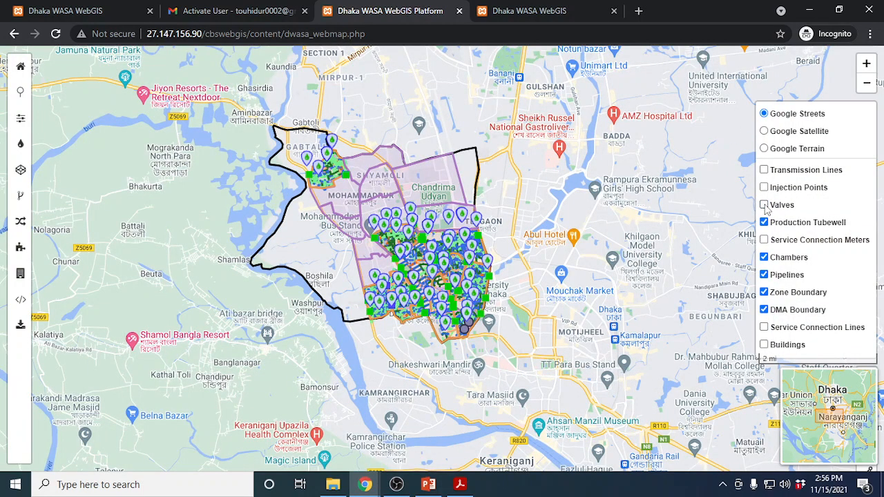
left_click(764, 292)
left_click(764, 310)
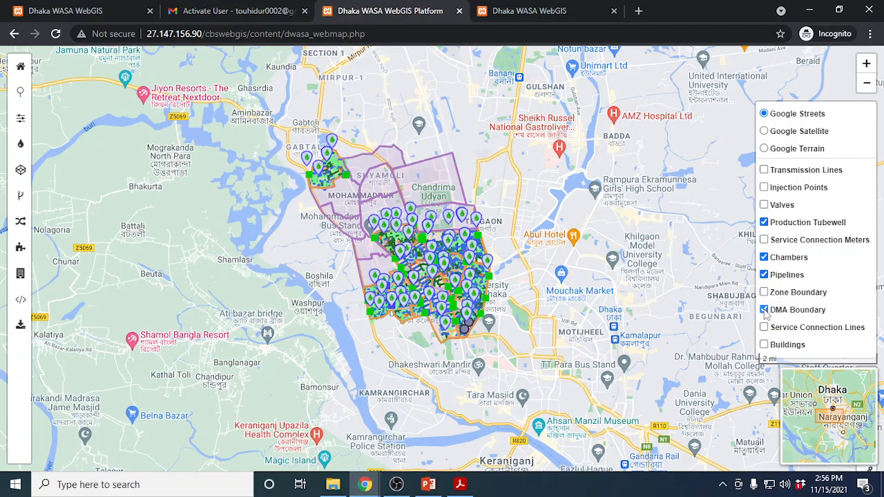
mouse_move(860, 117)
left_click(764, 205)
scroll(475, 238, "up", 5)
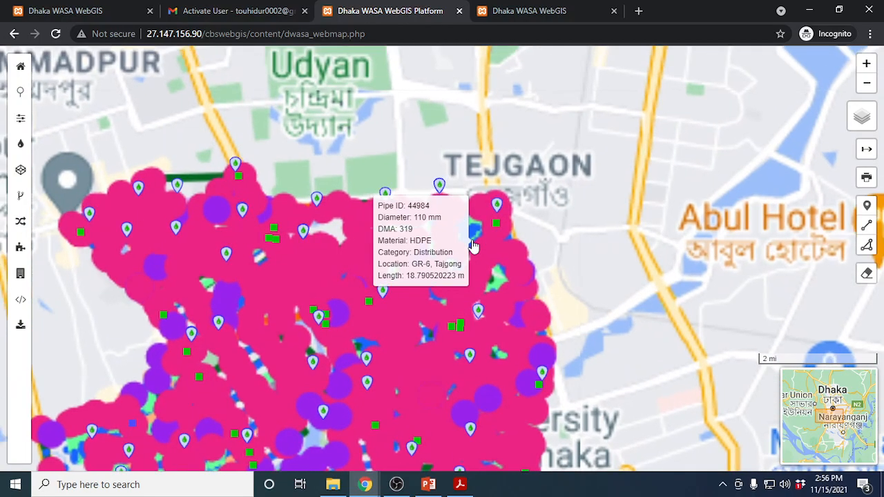
scroll(475, 238, "down", 3)
left_click_drag(442, 149, 633, 147)
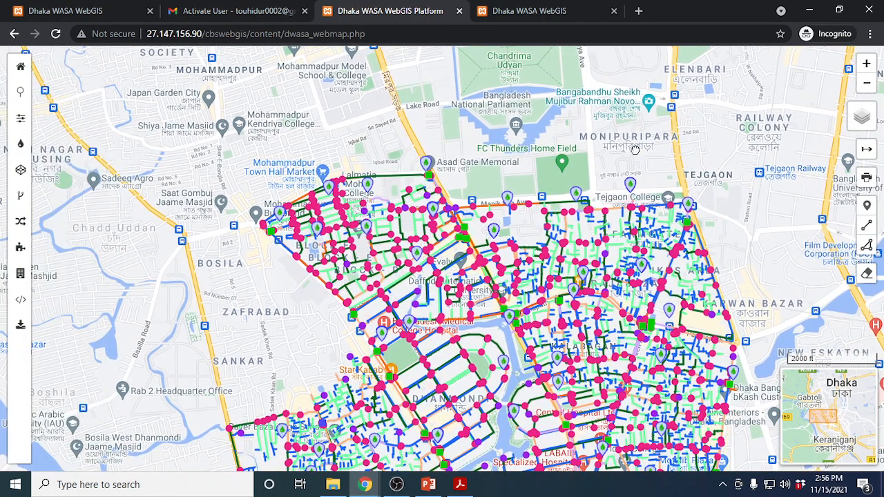
- Reopen the Home panel, clear the Zone ID and filter the map by DMA ID 1008
left_click(20, 66)
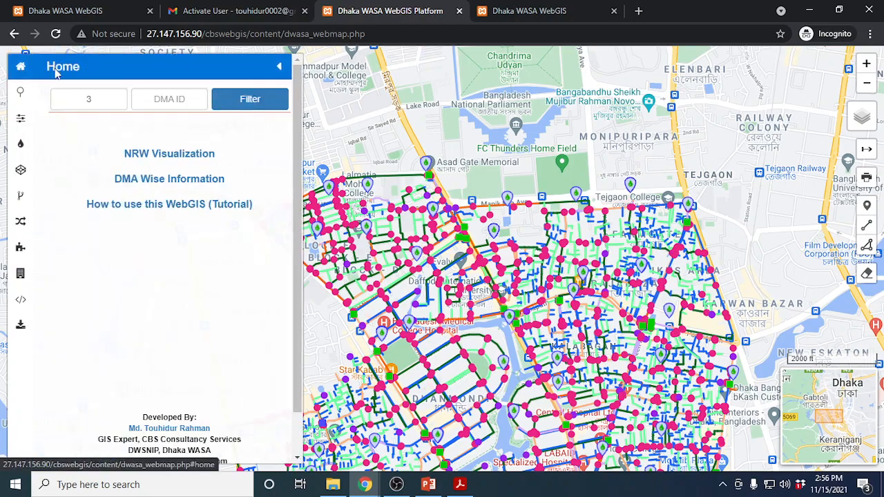
left_click(101, 100)
key("BackSpace")
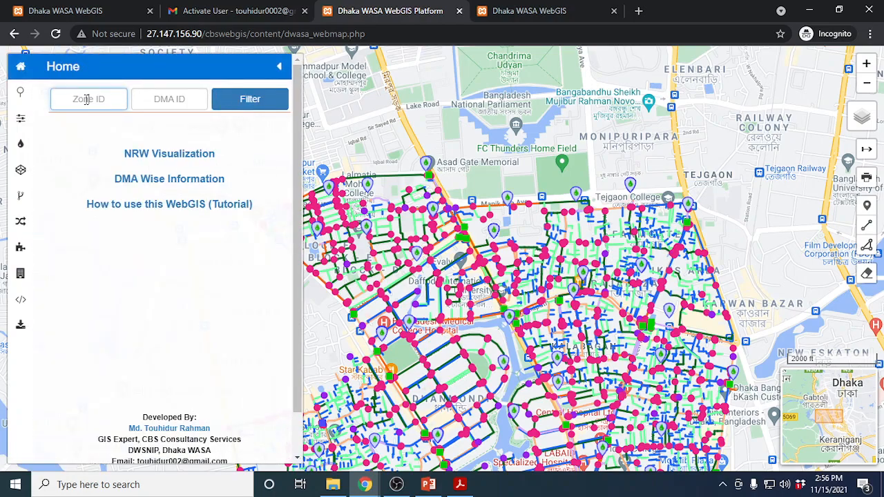
left_click(146, 99)
type("1008")
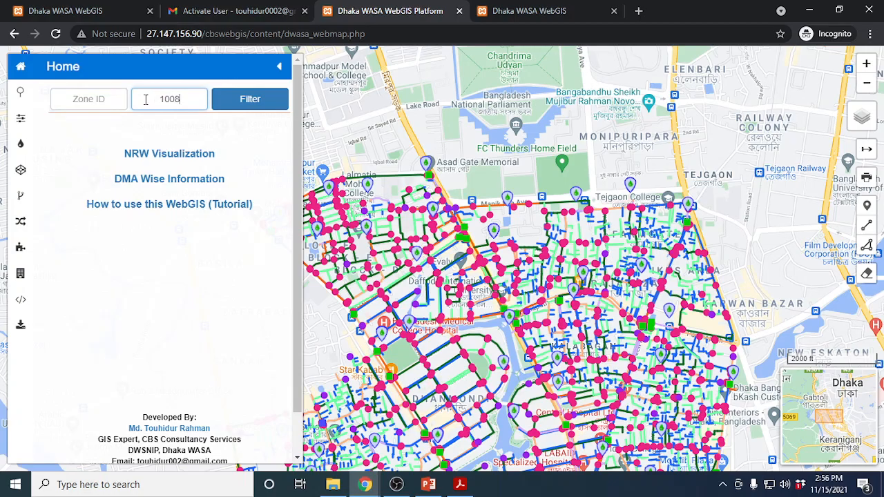
left_click(257, 104)
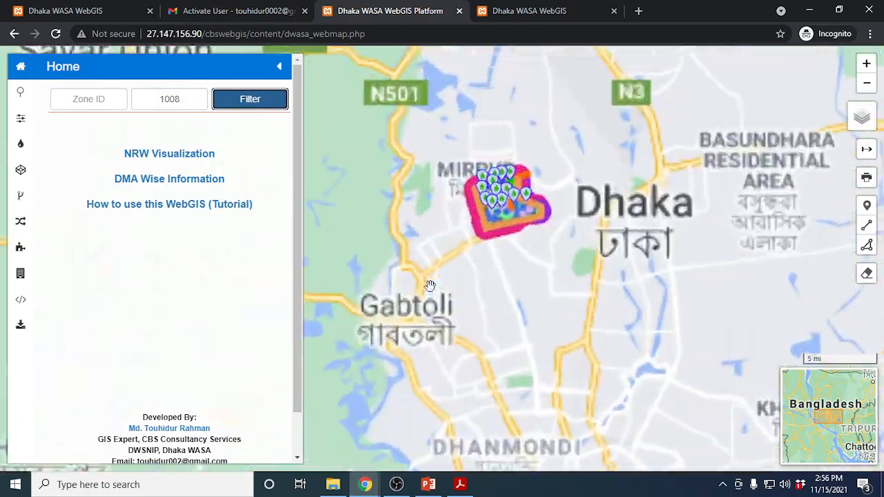
- Filter the map by DMA ID 504
scroll(420, 216, "down", 2)
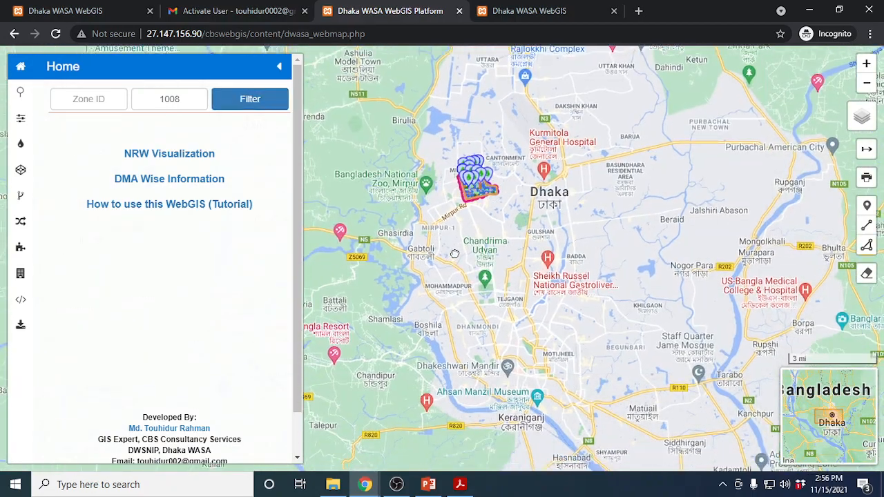
left_click_drag(181, 98, 158, 95)
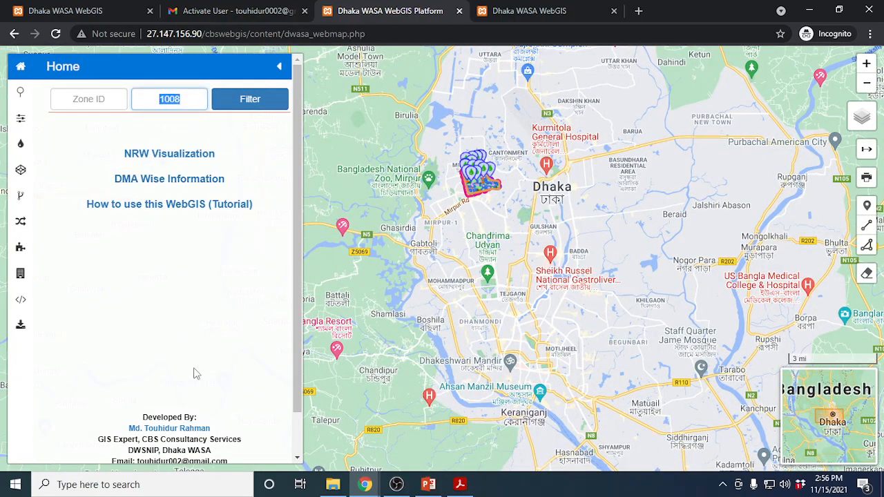
type("504")
left_click(229, 100)
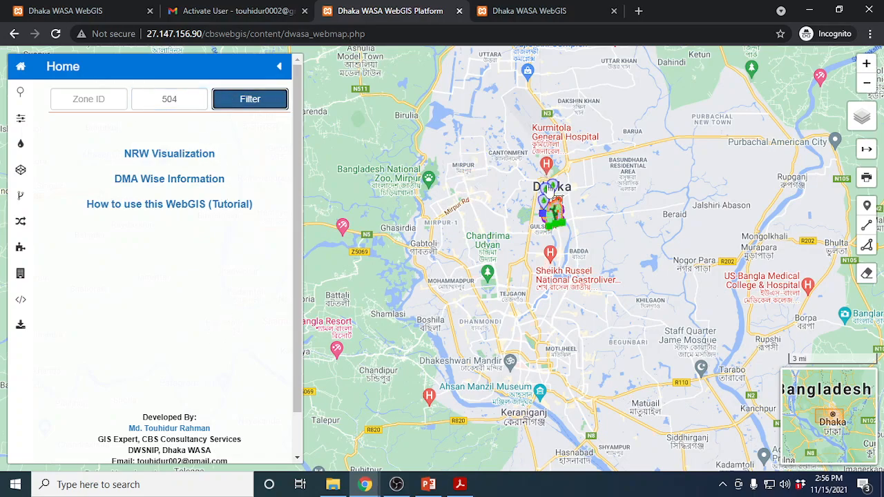
- Filter the map by DMA ID 315
left_click_drag(195, 101, 151, 102)
type("315")
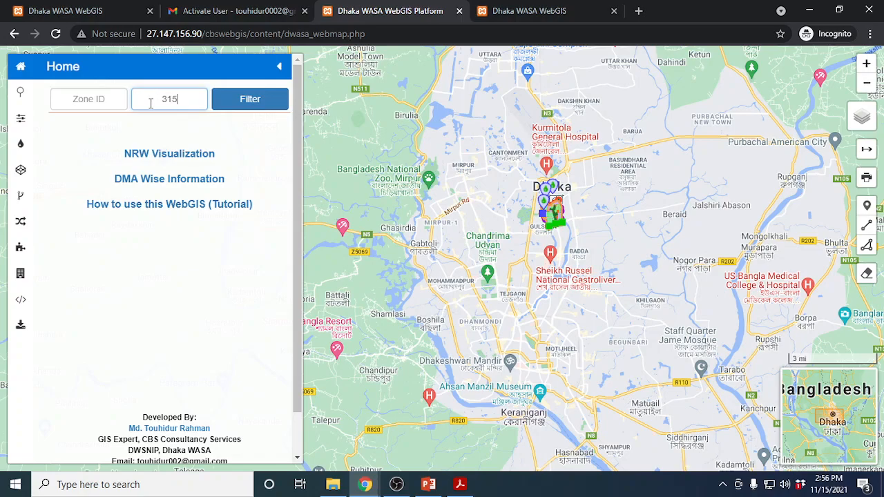
left_click(229, 100)
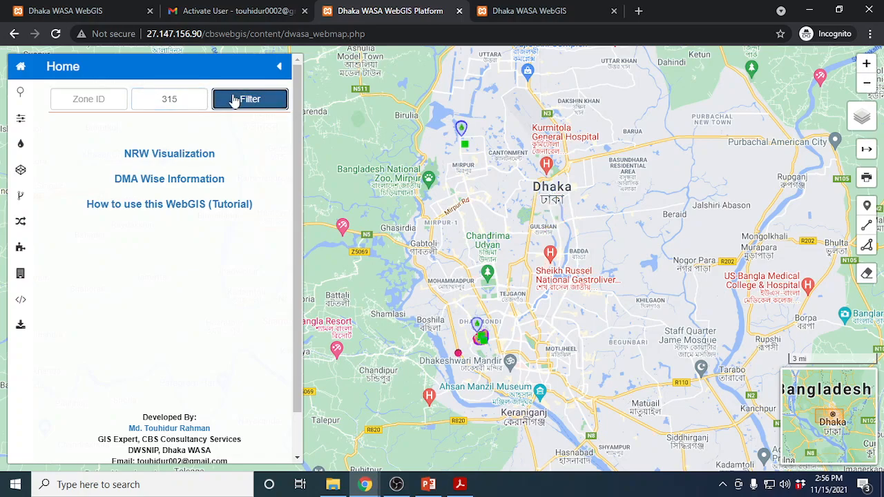
- Filter the map by DMA ID 1008 once more
left_click_drag(188, 99, 140, 92)
type("1008")
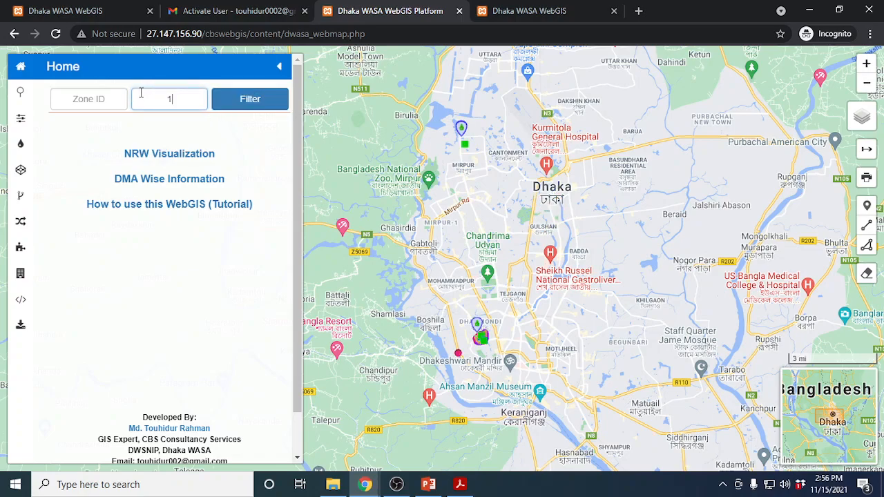
left_click(242, 104)
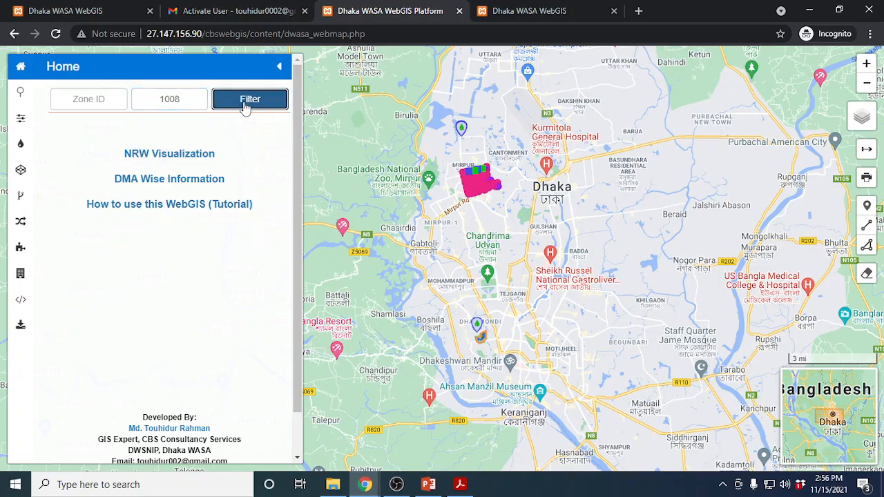
- Zoom into the DMA 1008 network and hide the DMA Boundary layer
scroll(472, 170, "up", 2)
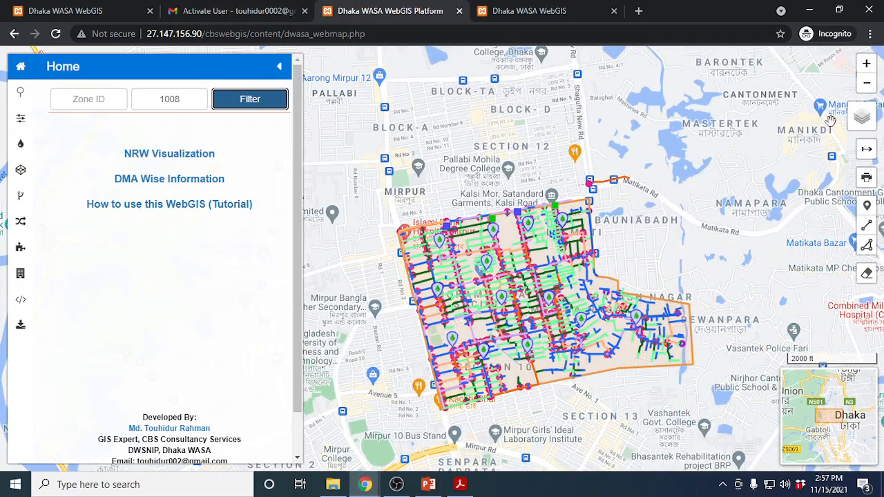
mouse_move(855, 121)
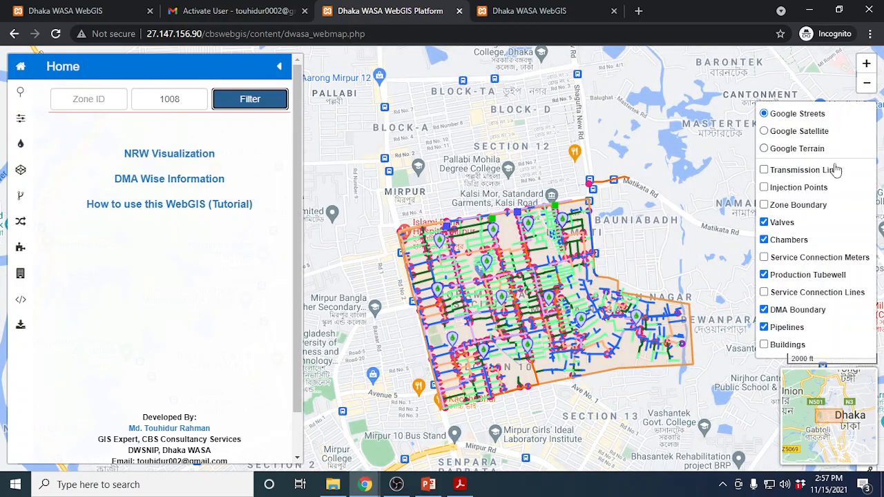
left_click(764, 311)
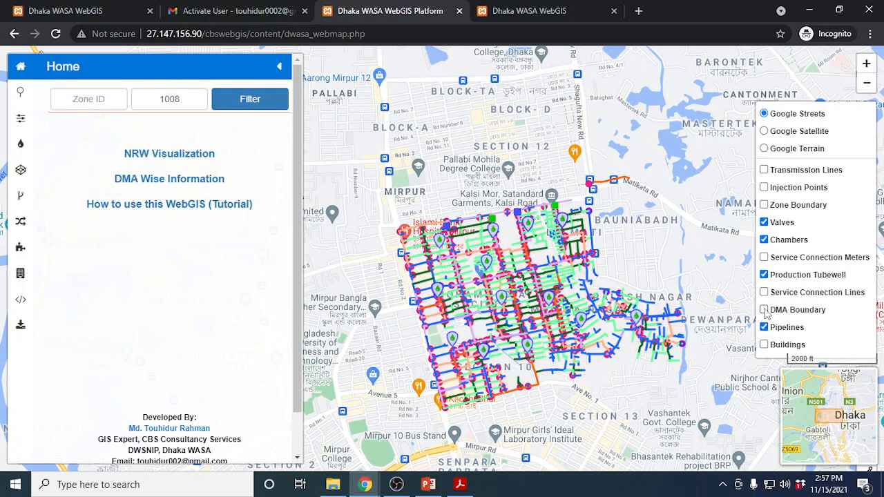
- Zoom into the DMA 1008 network and toggle the Valves layer off and back on
scroll(483, 207, "up", 1)
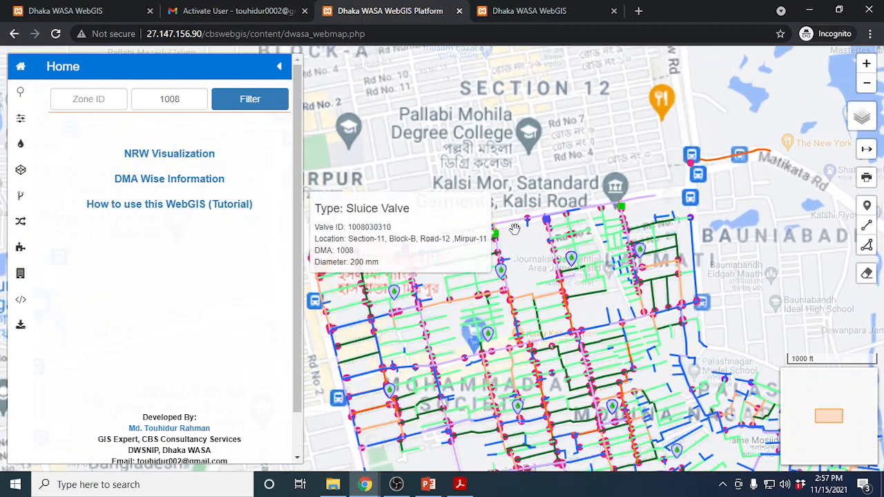
scroll(482, 211, "up", 1)
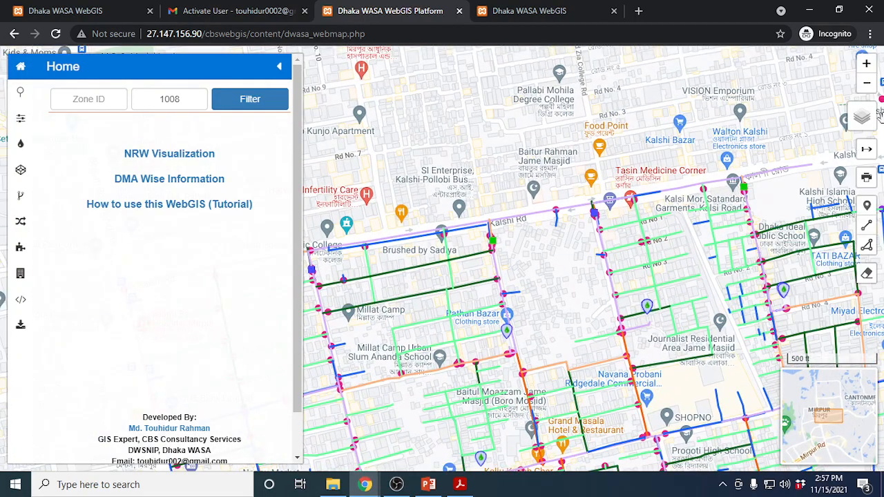
mouse_move(867, 123)
left_click(764, 222)
left_click(764, 222)
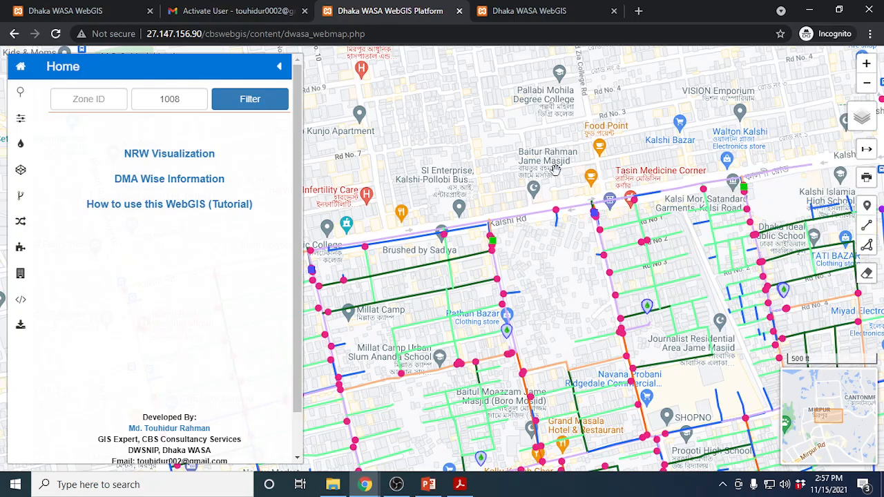
- Inspect the pop-up details of valves, pipes, chambers and production tubewells in DMA 1008
scroll(556, 171, "up", 1)
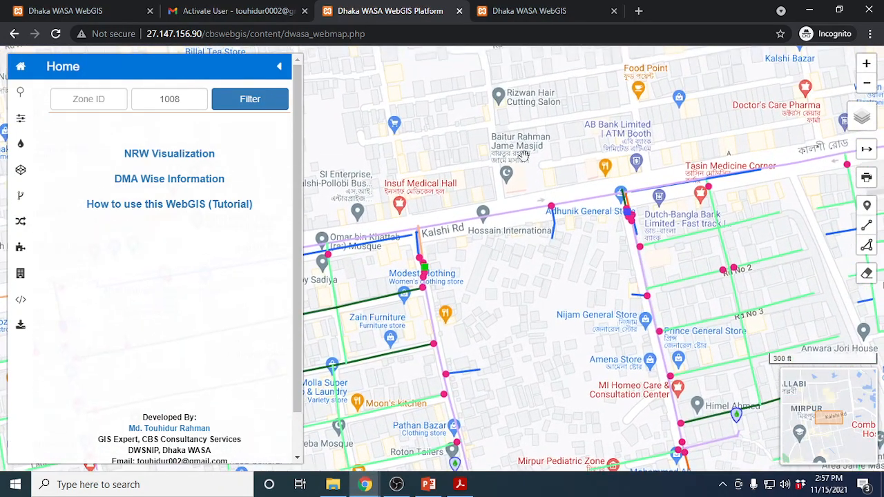
mouse_move(556, 208)
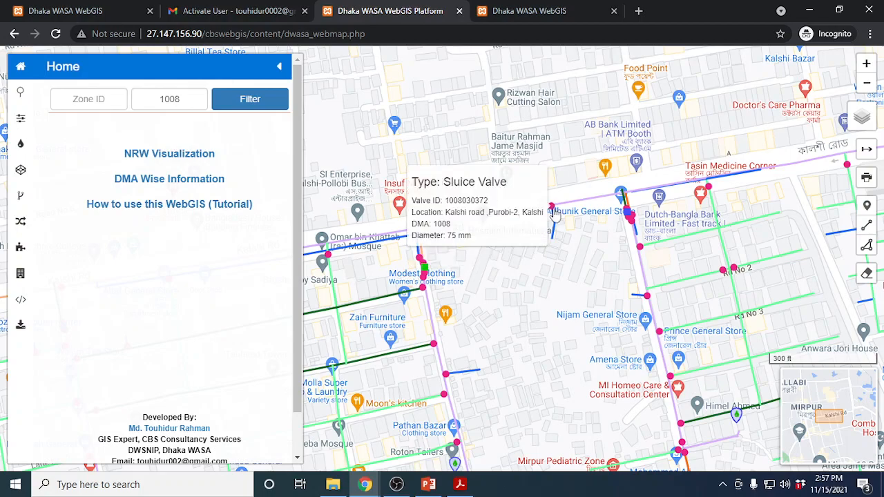
left_click_drag(577, 295, 494, 295)
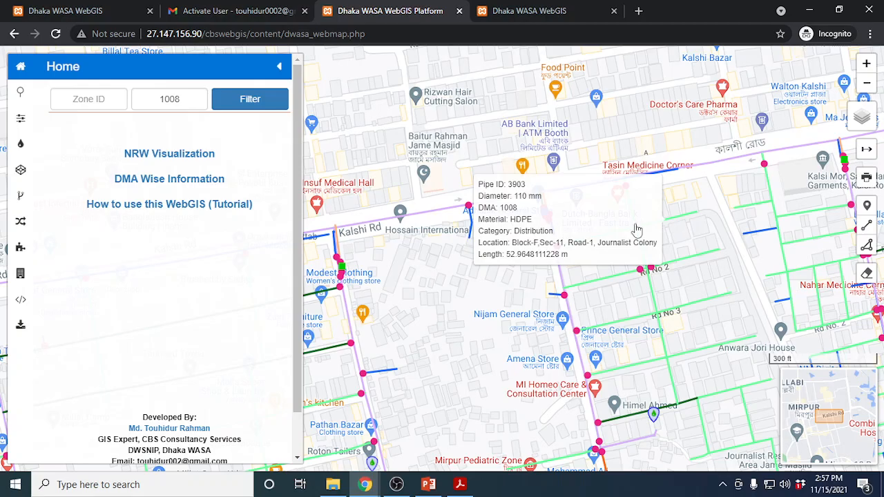
scroll(540, 136, "down", 1)
left_click_drag(537, 241, 597, 217)
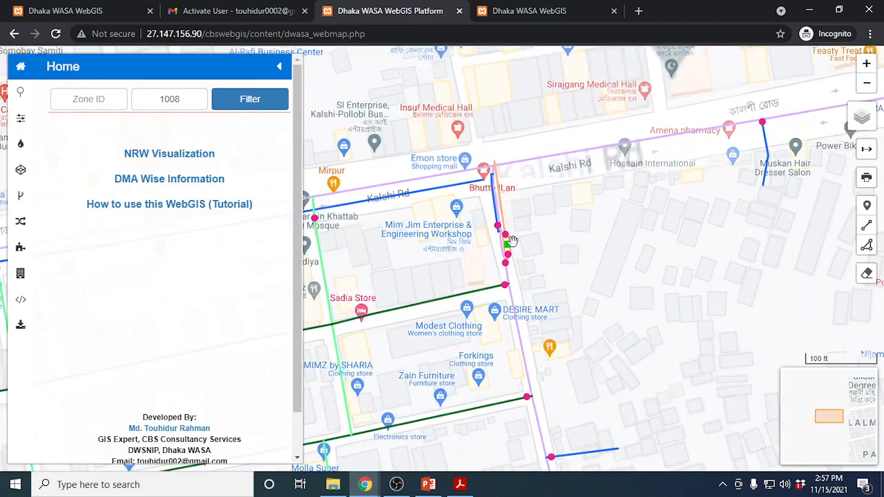
mouse_move(511, 253)
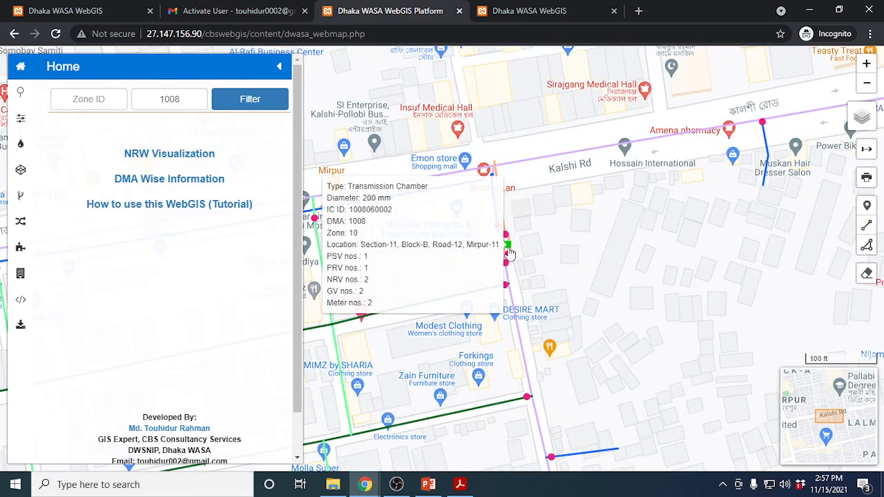
scroll(576, 227, "down", 2)
left_click_drag(579, 291, 593, 188)
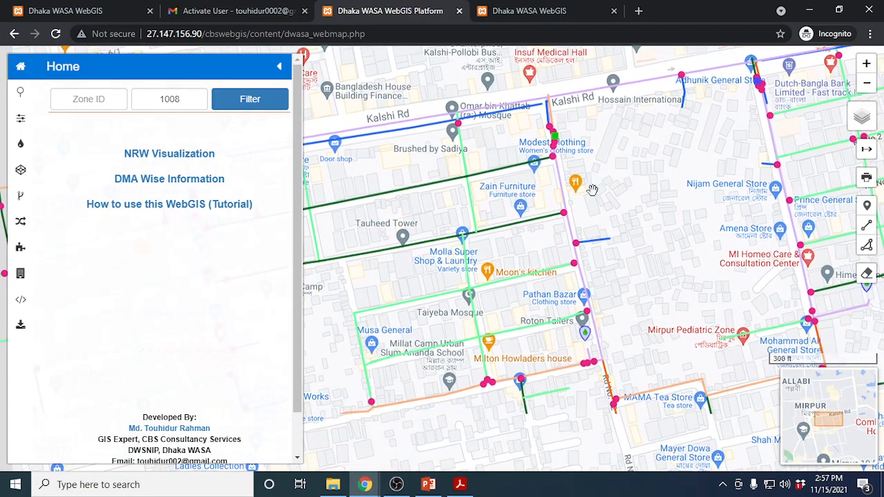
mouse_move(586, 337)
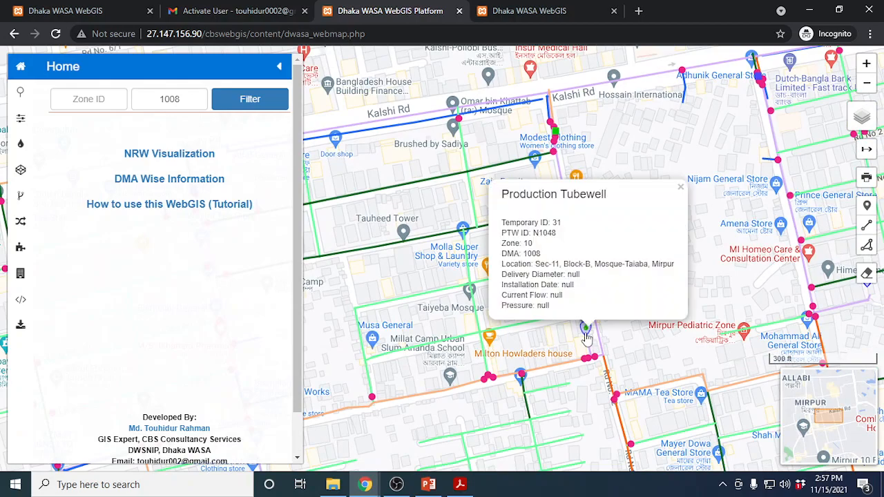
left_click(680, 186)
scroll(632, 181, "down", 1)
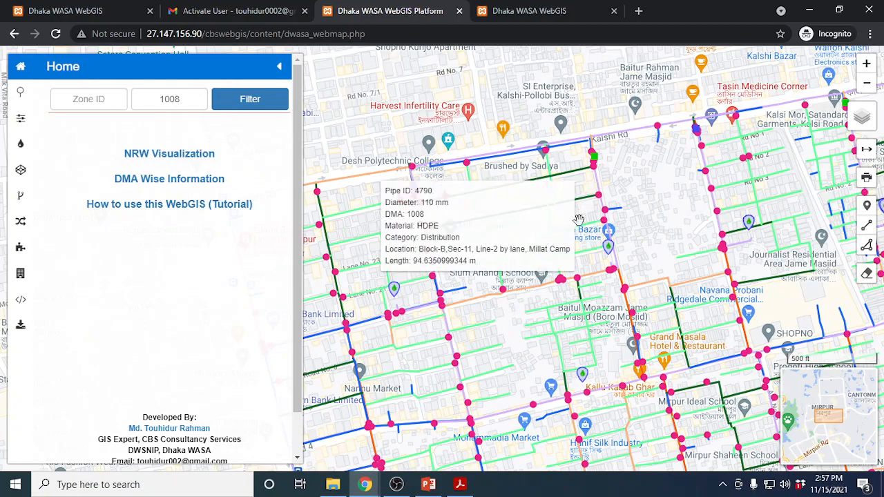
scroll(440, 146, "down", 1)
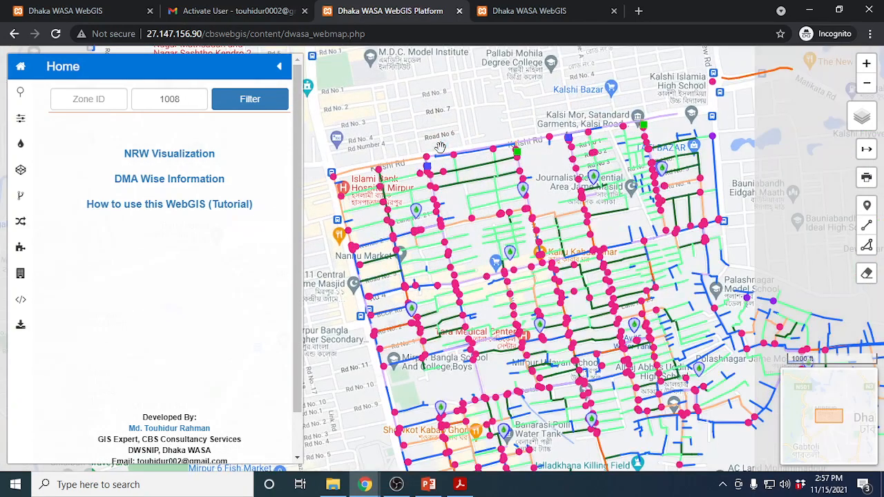
- Re-apply the DMA 1008 filter and hide the DMA Boundary layer
left_click(247, 103)
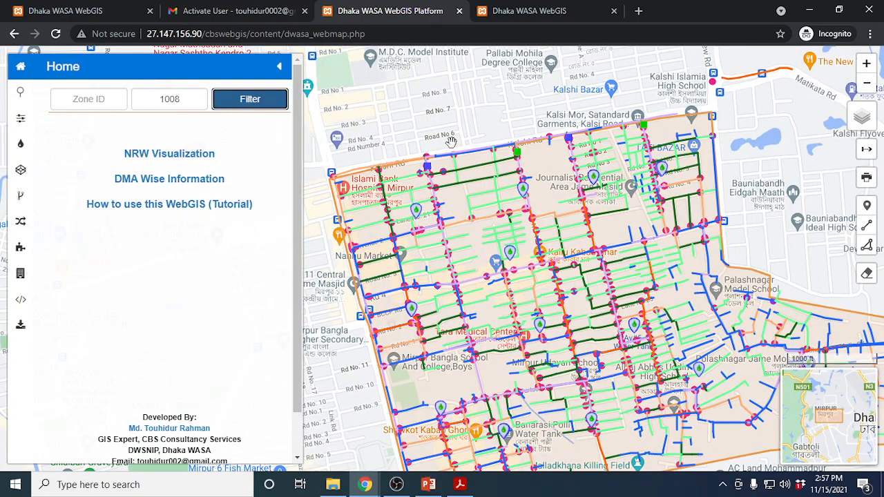
mouse_move(866, 122)
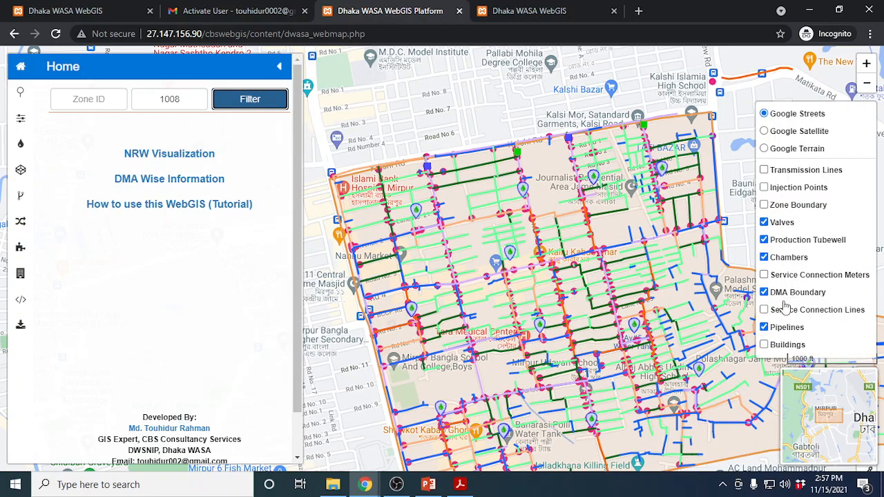
left_click(764, 293)
left_click_drag(480, 104, 480, 93)
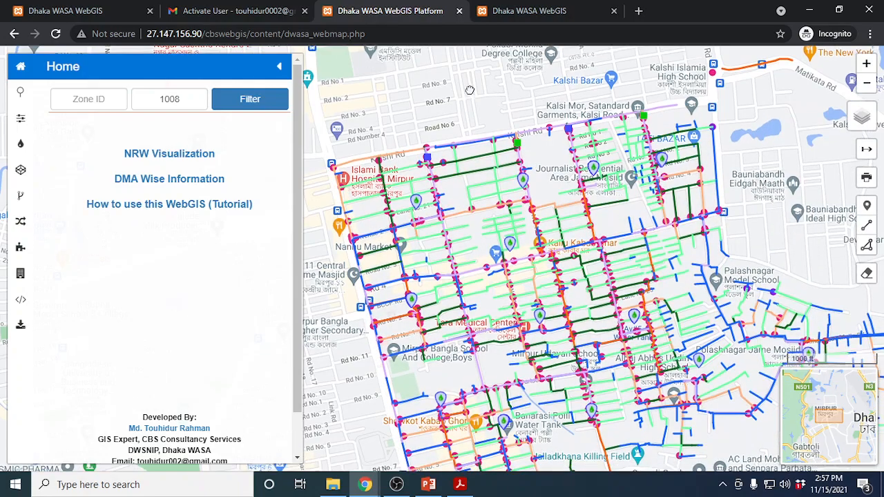
- Open the Edit Valves panel and inspect the valve near Kalshi More
left_click(22, 92)
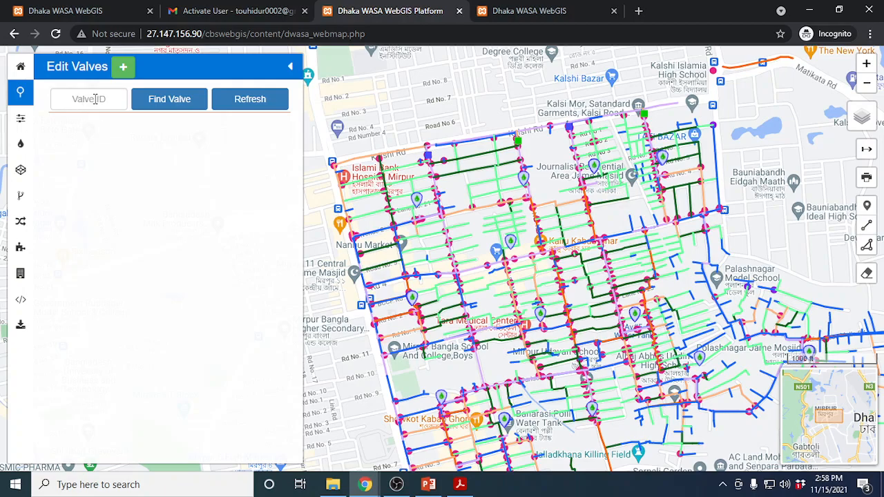
left_click_drag(548, 84, 469, 128)
scroll(594, 86, "up", 1)
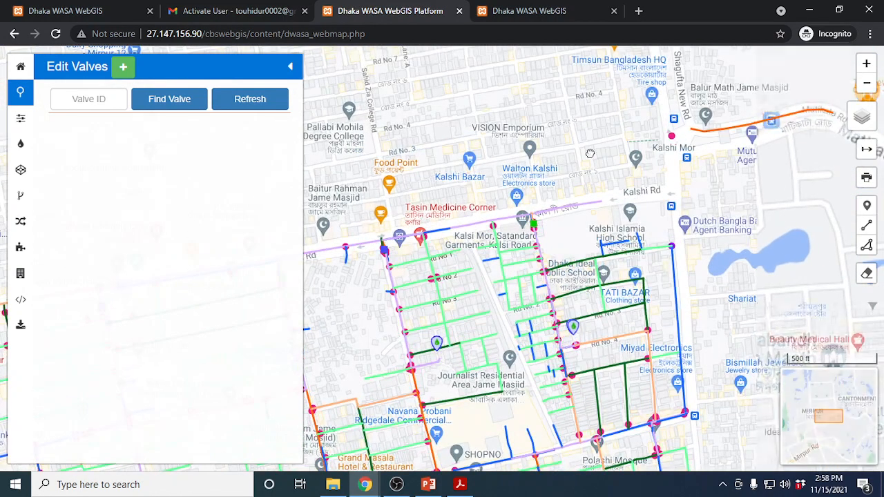
left_click_drag(596, 147, 554, 186)
left_click(606, 209)
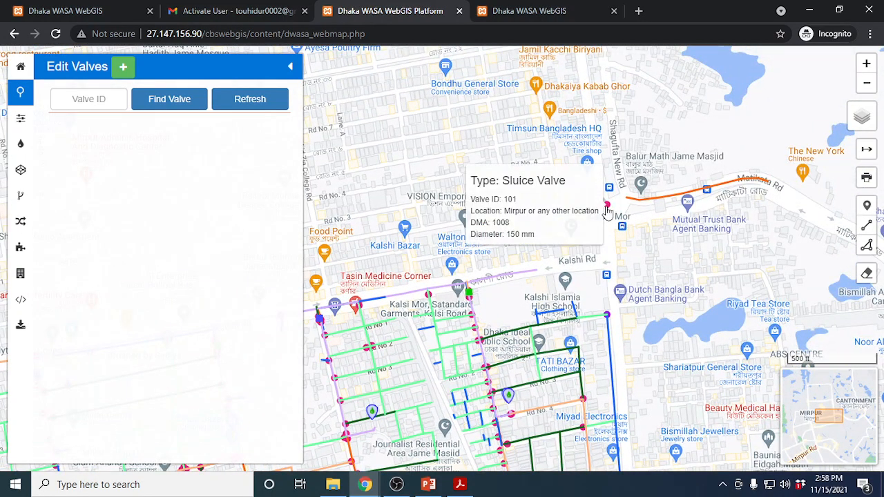
- Toggle the Valves layer and inspect a sluice valve's details on New Society Road
scroll(520, 176, "down", 1)
left_click_drag(457, 362, 641, 149)
mouse_move(860, 121)
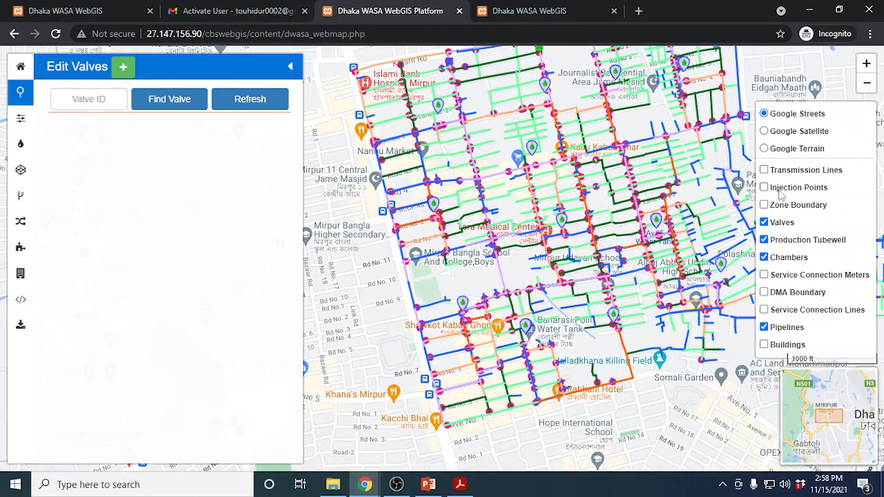
left_click(770, 224)
left_click(770, 225)
scroll(450, 210, "up", 2)
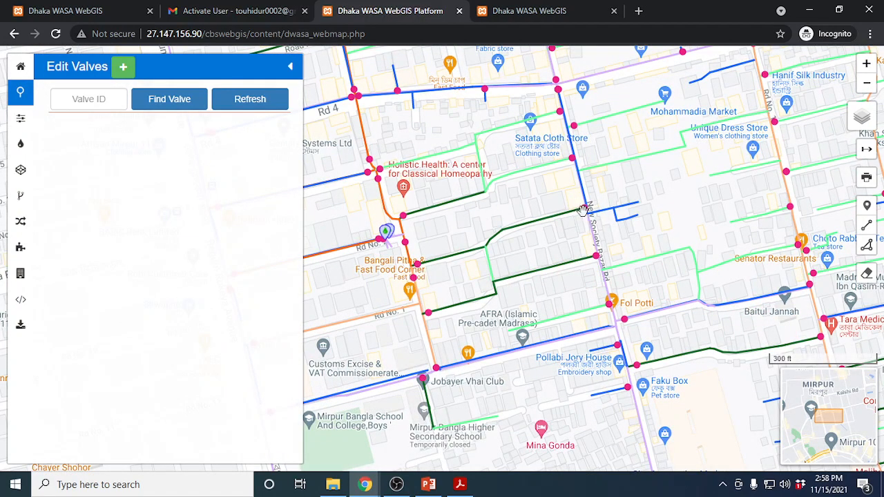
mouse_move(586, 210)
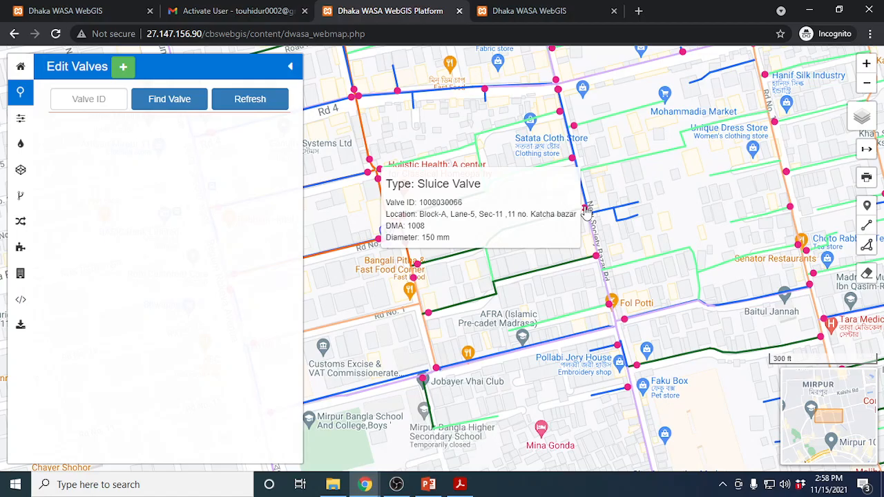
scroll(586, 211, "down", 2)
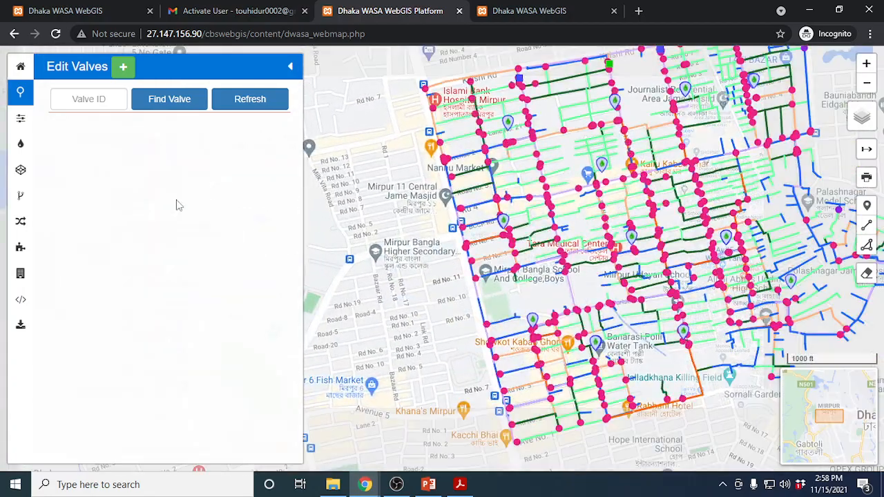
- Find valve 101 by its Valve ID
left_click(102, 99)
type("101")
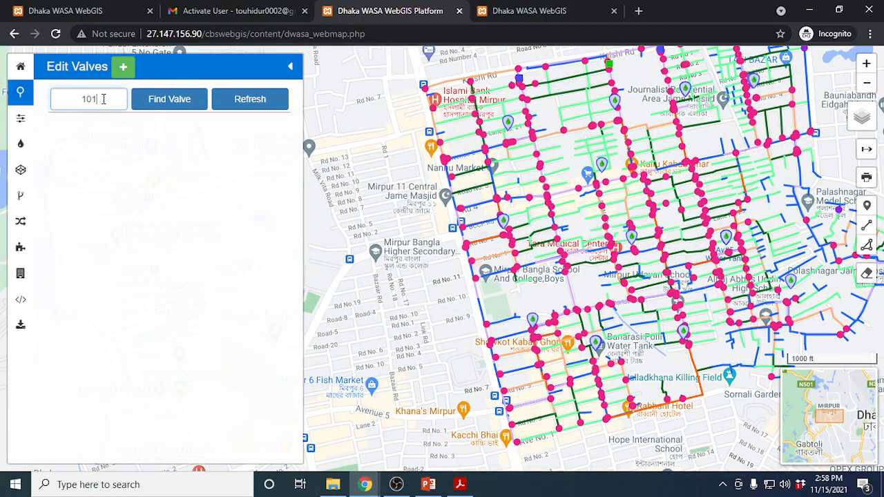
left_click(162, 101)
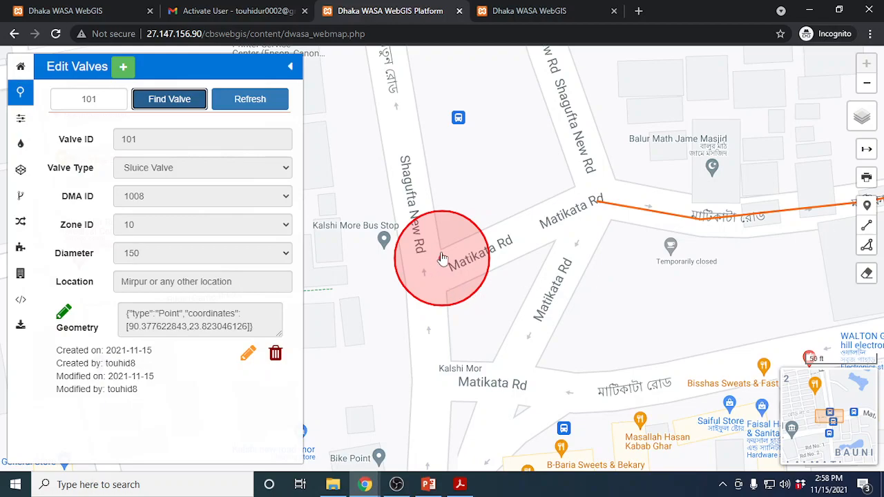
- Edit valve 101, set its diameter to 200, and update the valve information
mouse_move(444, 262)
left_click(247, 358)
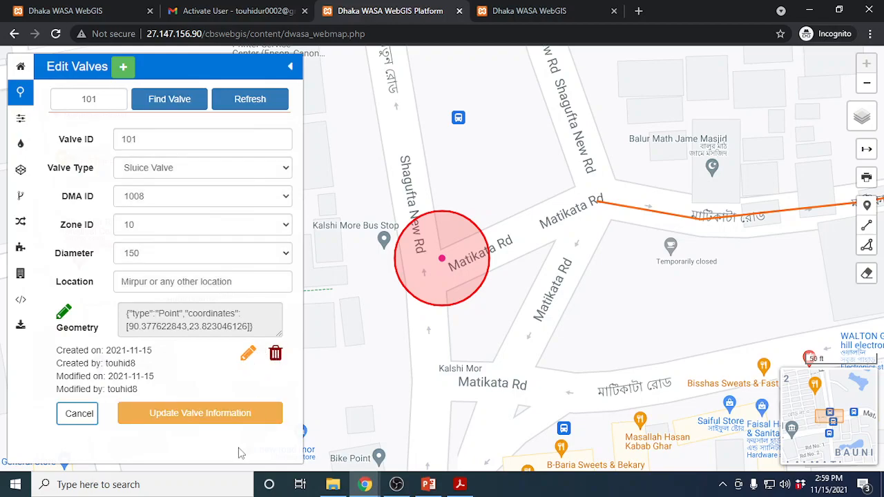
left_click(163, 257)
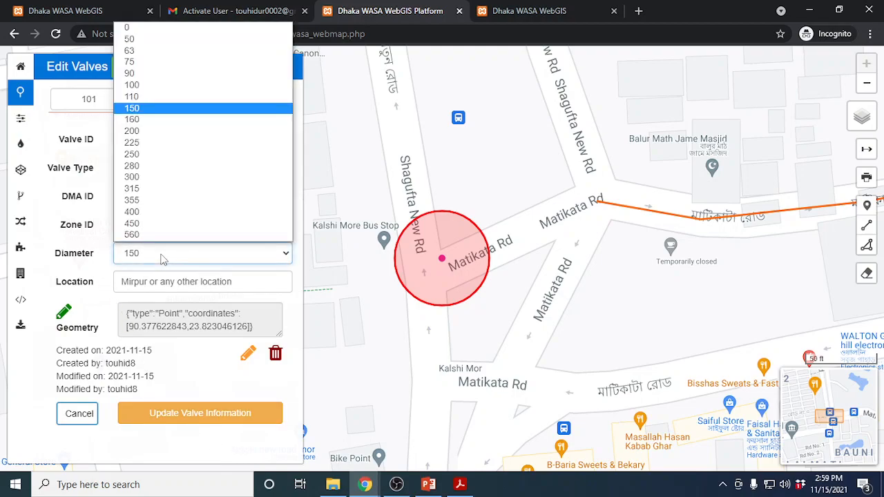
left_click(161, 131)
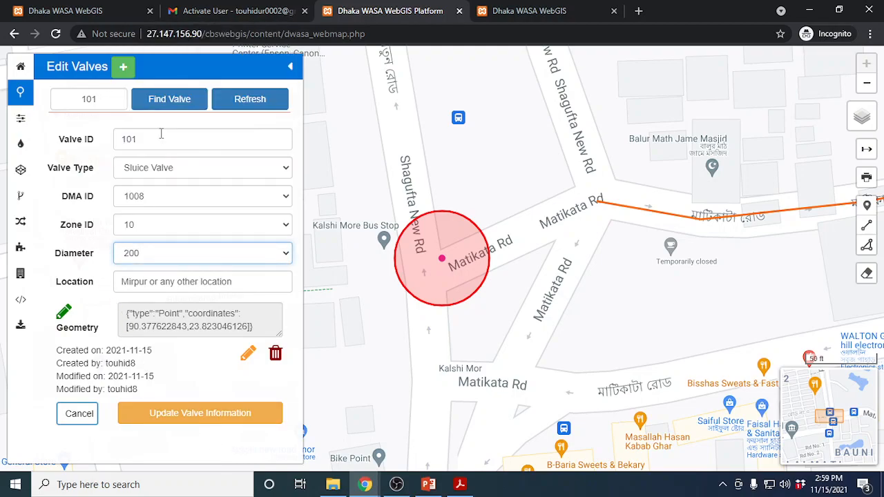
left_click(190, 415)
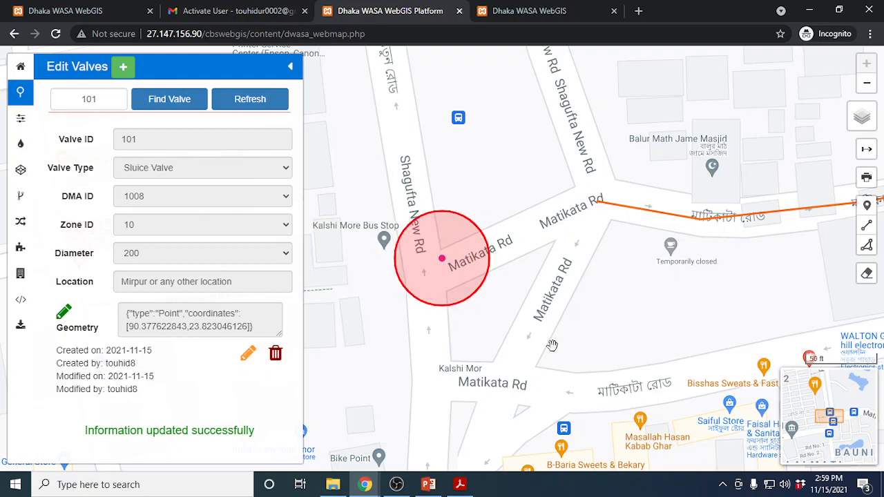
- Edit valve 101's geometry, move it to the Matikata Road junction, confirm, and update the valve information
left_click_drag(529, 185, 552, 203)
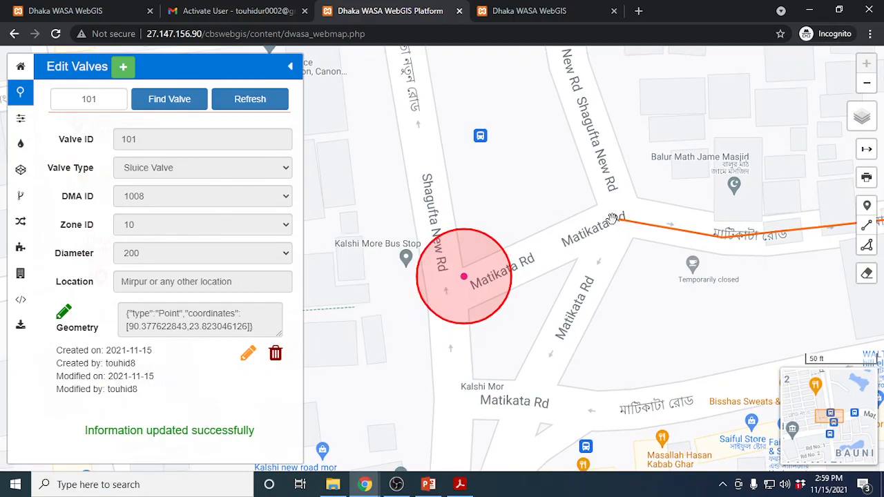
left_click(249, 354)
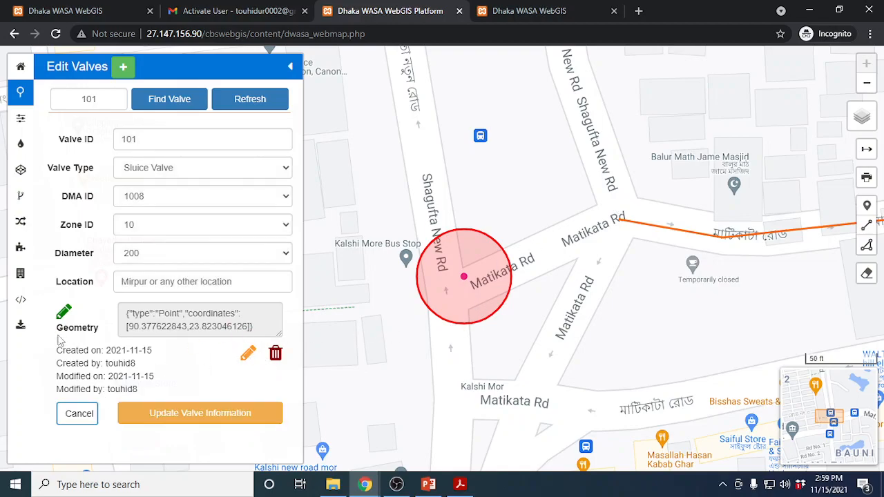
left_click(65, 314)
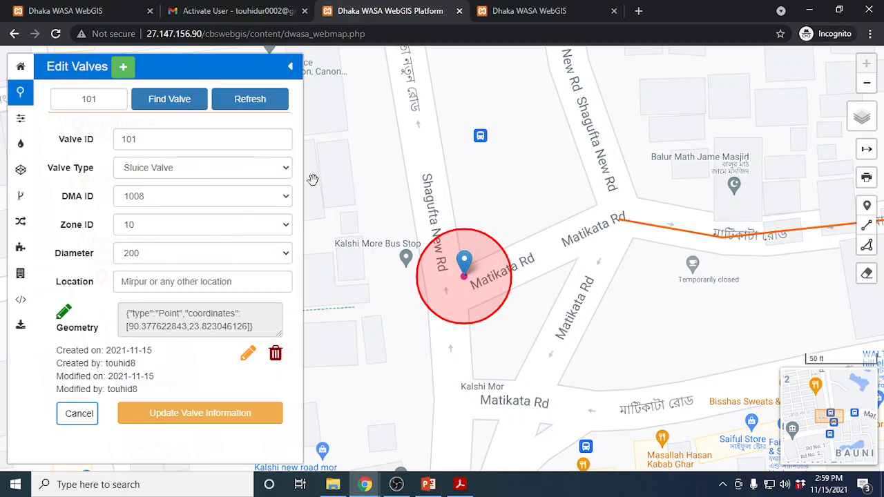
left_click_drag(463, 259, 620, 204)
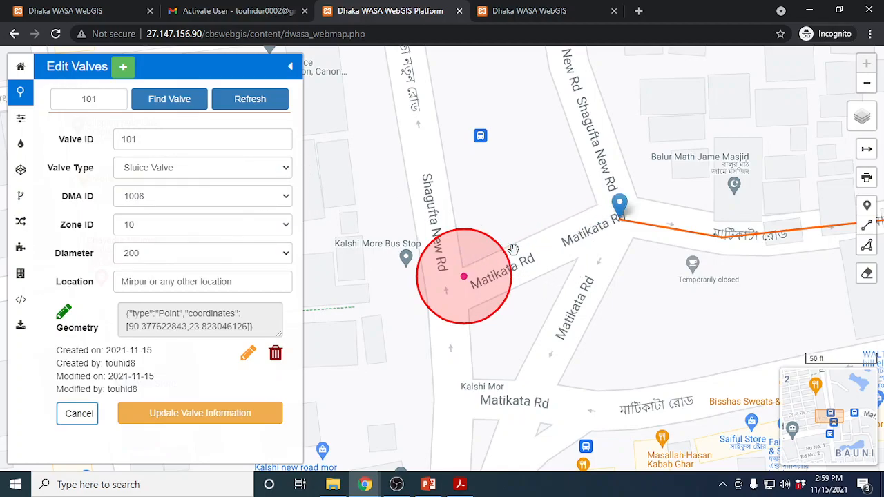
left_click(514, 170)
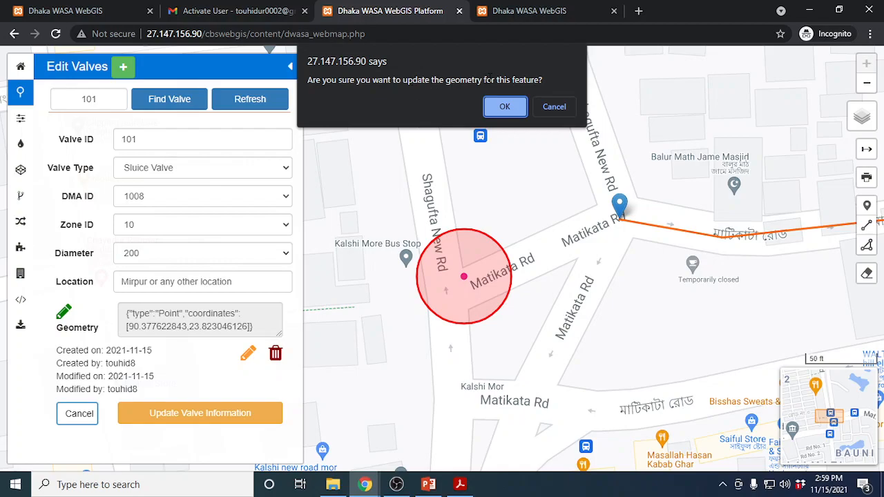
left_click(505, 106)
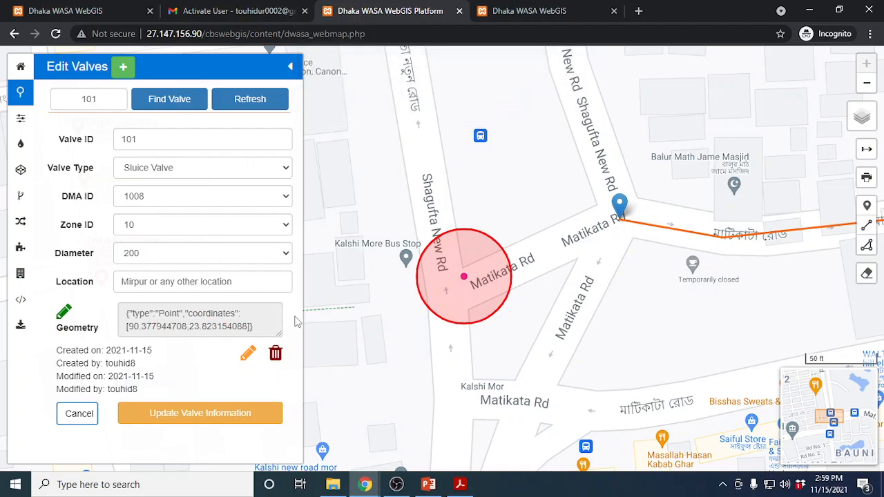
left_click(199, 418)
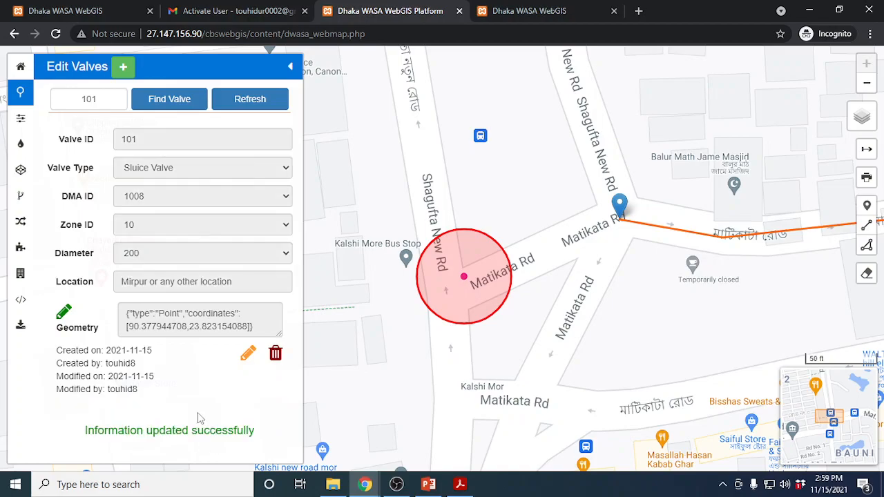
- Try to delete valve 101
left_click(252, 104)
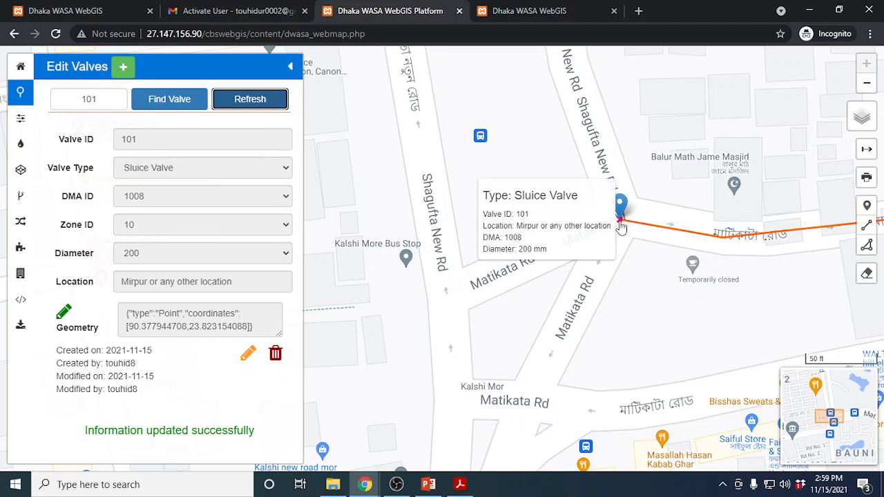
left_click(276, 355)
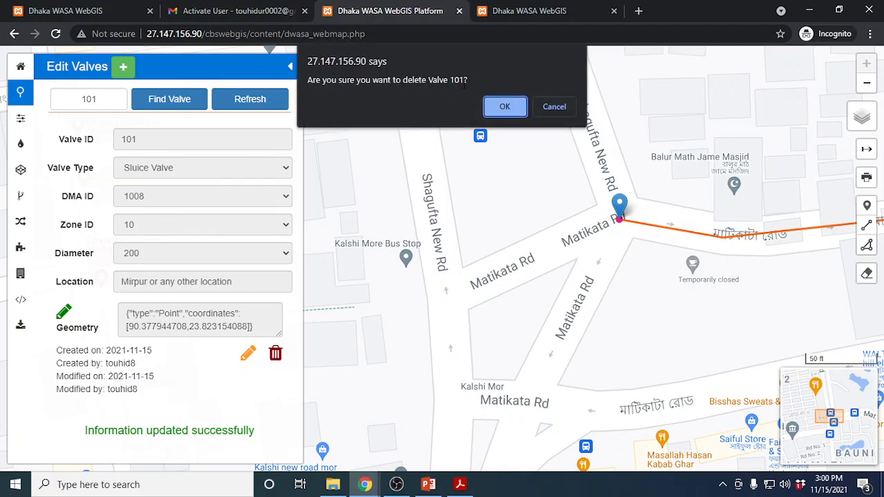
left_click(397, 484)
left_click(874, 389)
left_click(509, 107)
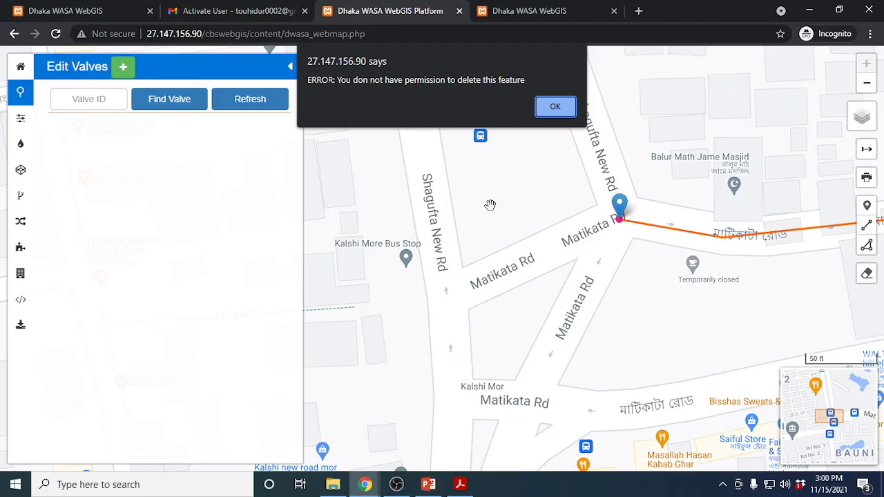
left_click(557, 105)
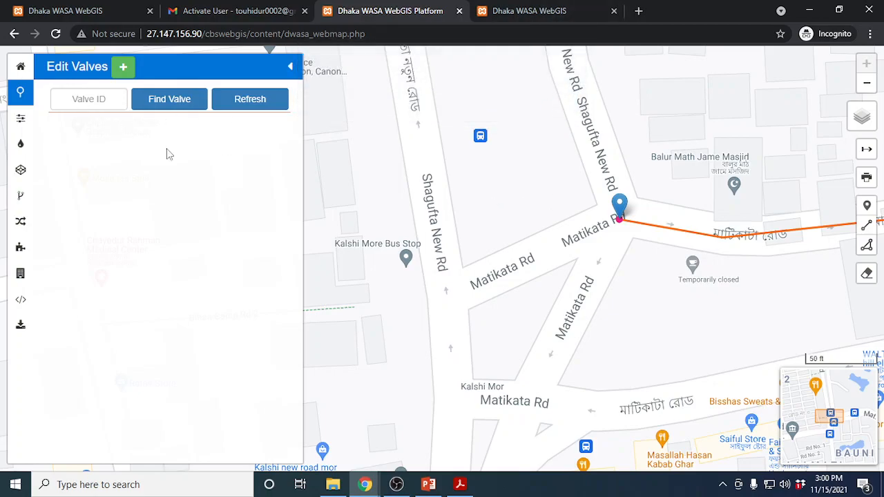
- Find valve 101 again by its Valve ID
left_click(90, 99)
type("101")
left_click(158, 99)
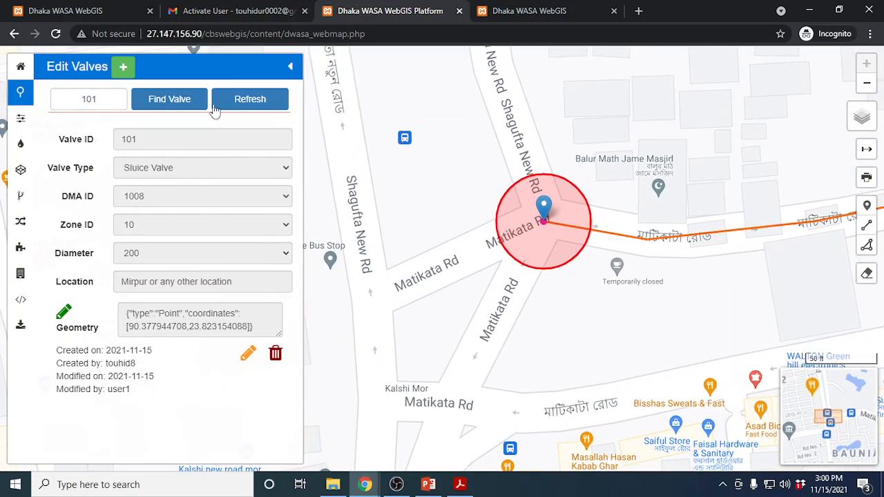
- Add a new valve with Valve ID 102, type Sluice Valve, DMA ID 1008 and Zone ID 10
left_click(116, 67)
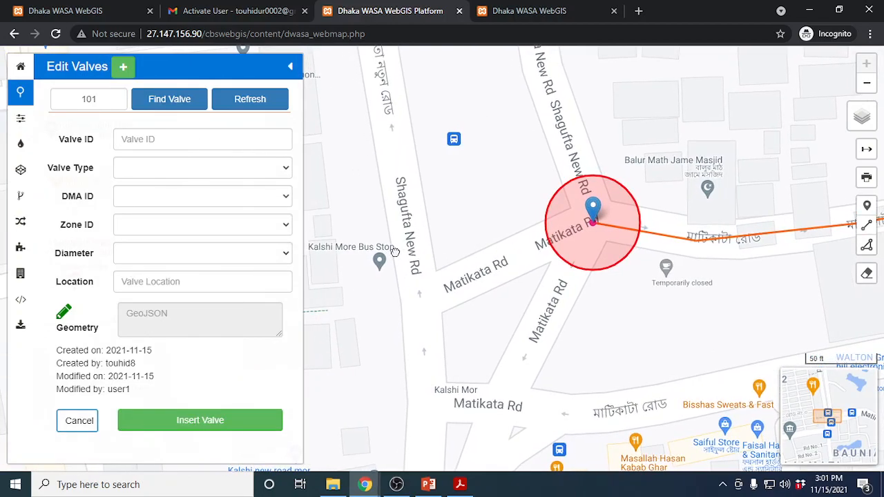
left_click(185, 140)
type("102")
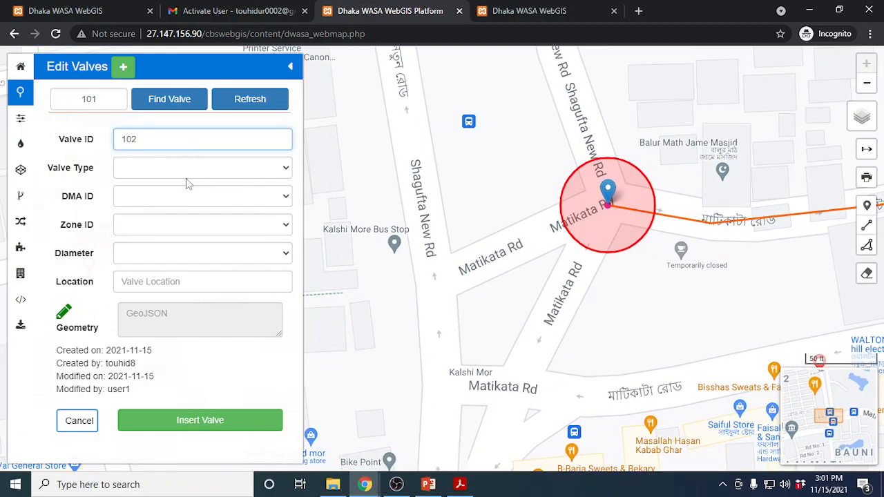
left_click(190, 172)
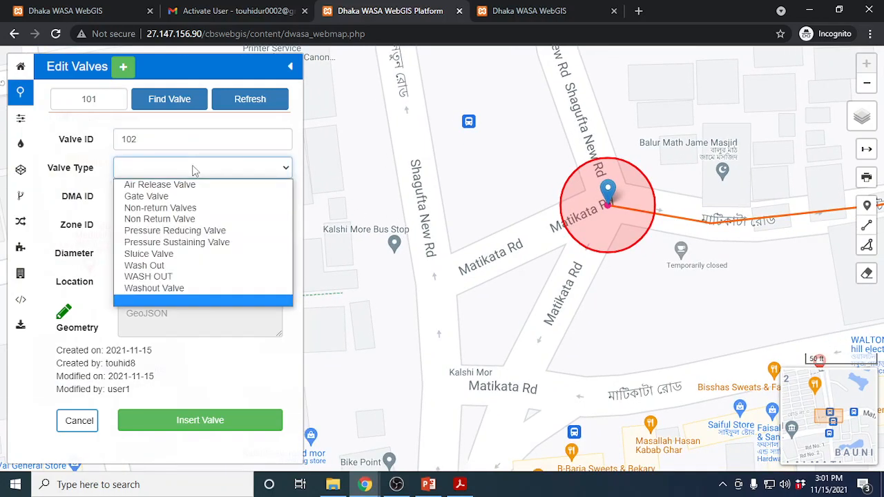
left_click(188, 255)
left_click(168, 199)
key("1")
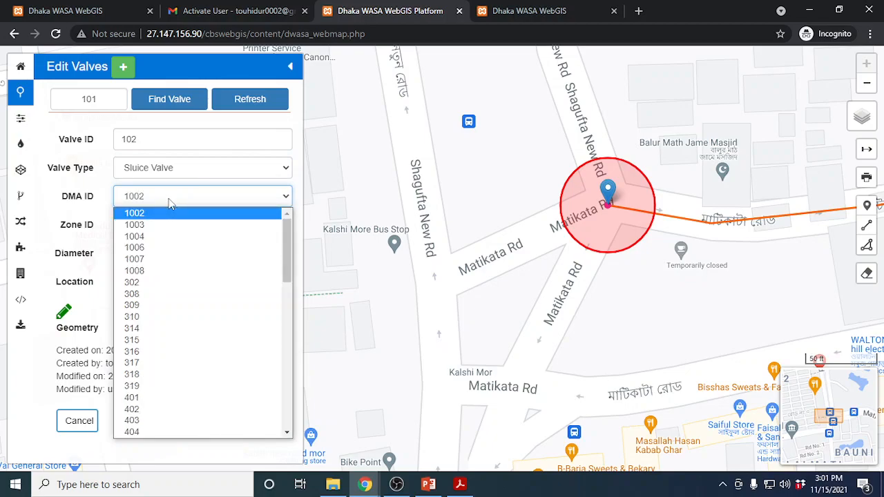
left_click(142, 271)
left_click(140, 223)
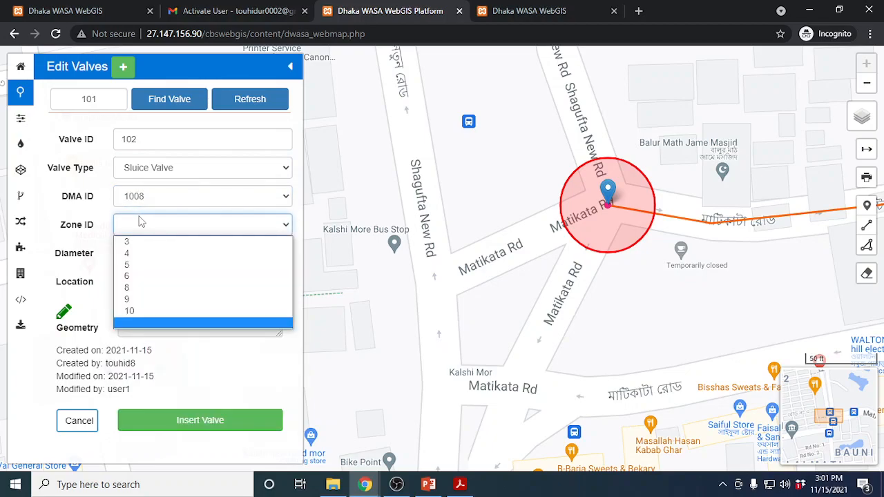
key("1")
key("Return")
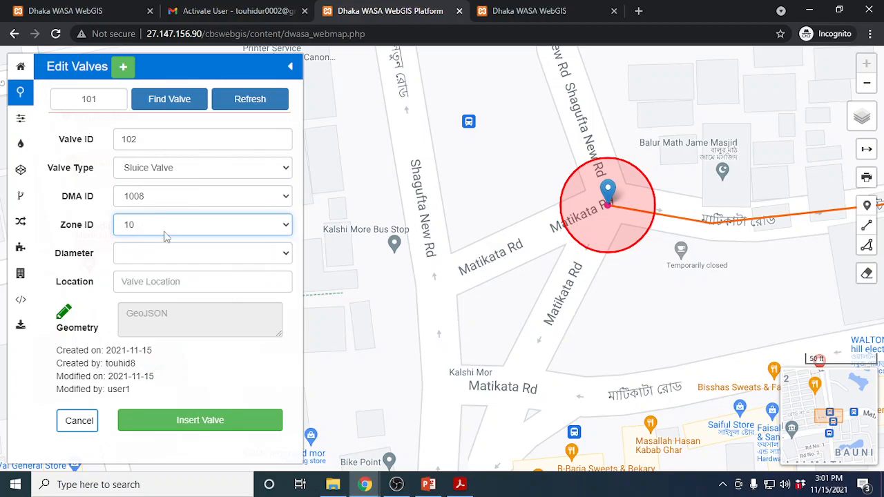
- Set the new valve's diameter to 150 and its location to Matikata Road
left_click(173, 256)
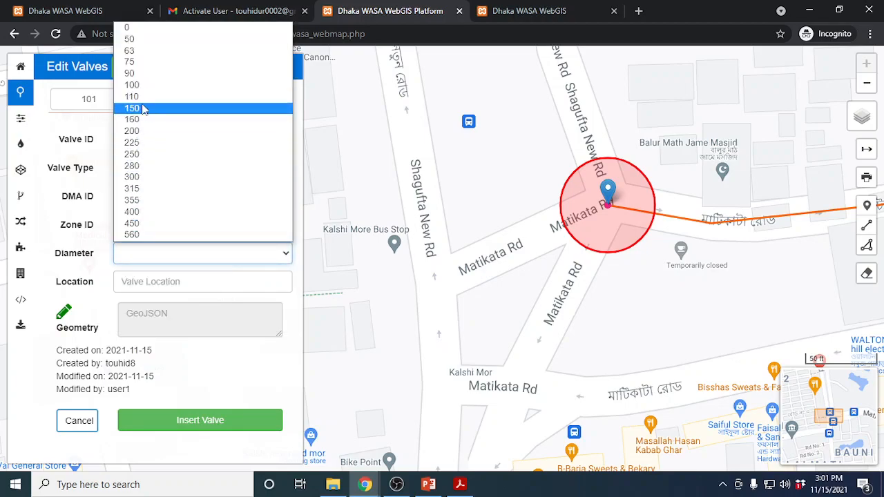
left_click(138, 108)
left_click(191, 282)
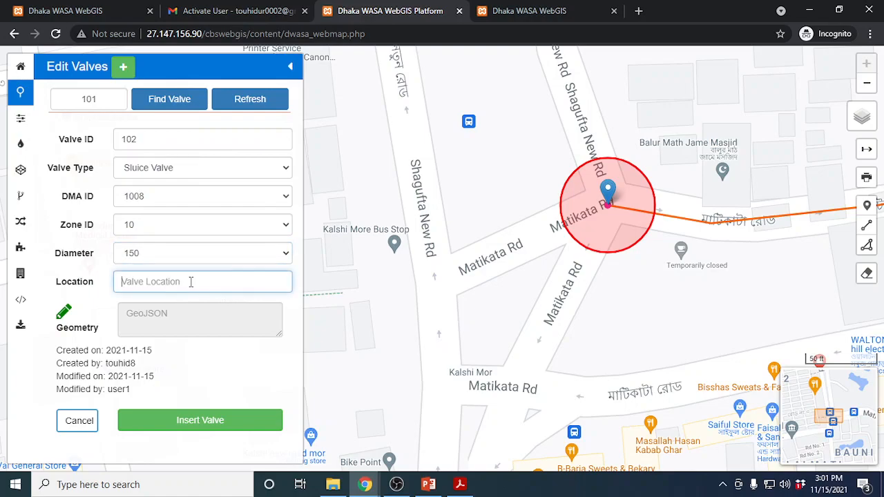
type("Matikata Road")
- Place valve 102's marker at Kalshi Mor on Matikata Rd, confirm the geometry, and insert the valve
left_click(65, 313)
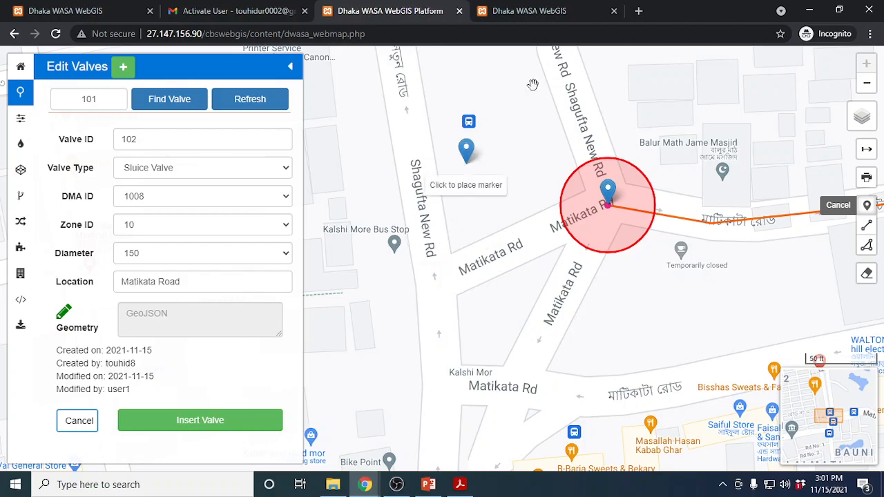
mouse_move(758, 269)
left_mouse_down()
mouse_move(717, 248)
mouse_move(576, 376)
mouse_move(515, 362)
left_mouse_up()
scroll(838, 209, "down", 1)
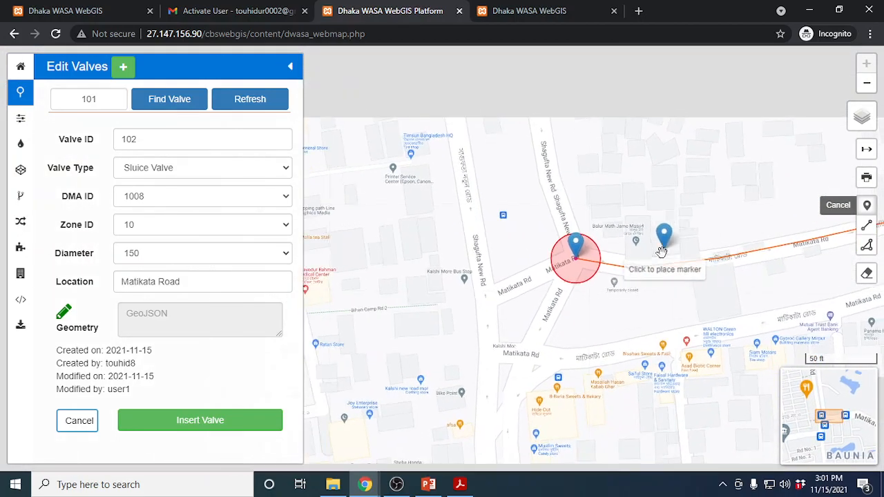
scroll(643, 275, "up", 1)
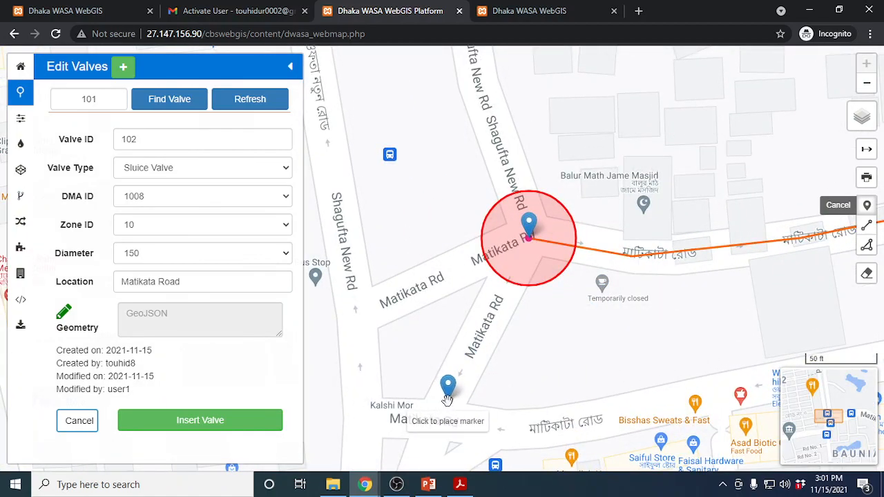
left_click(449, 409)
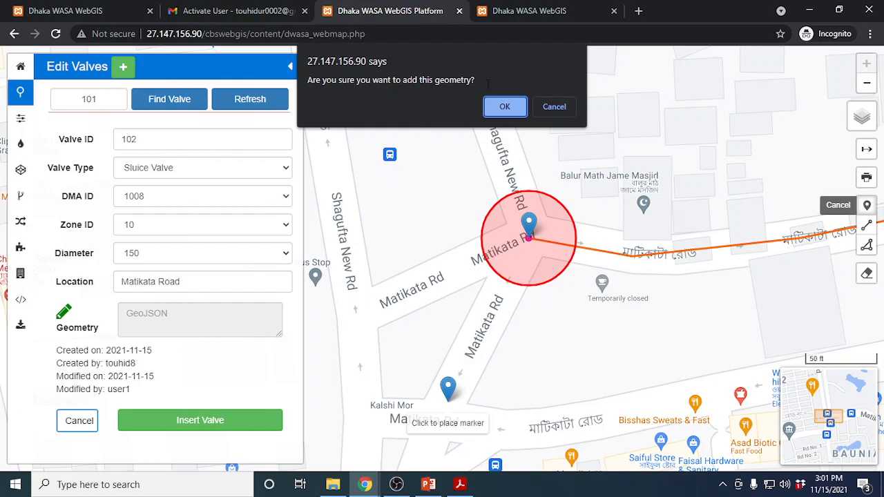
left_click(505, 106)
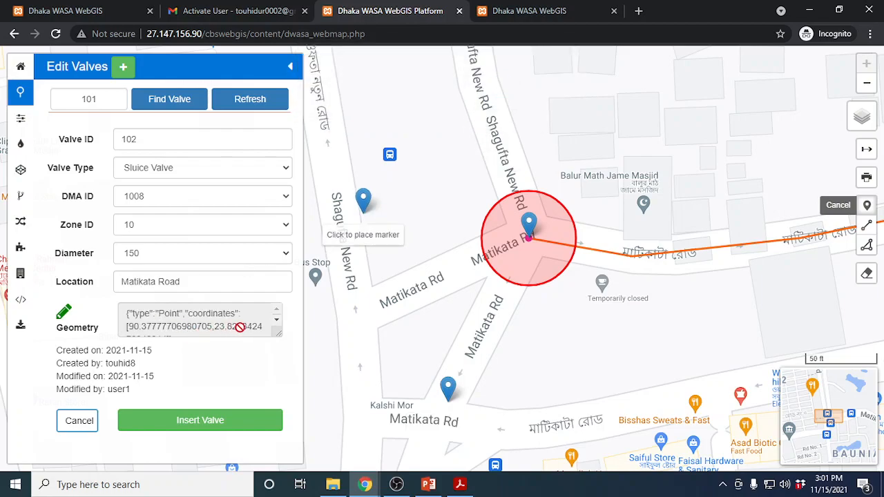
left_click(223, 425)
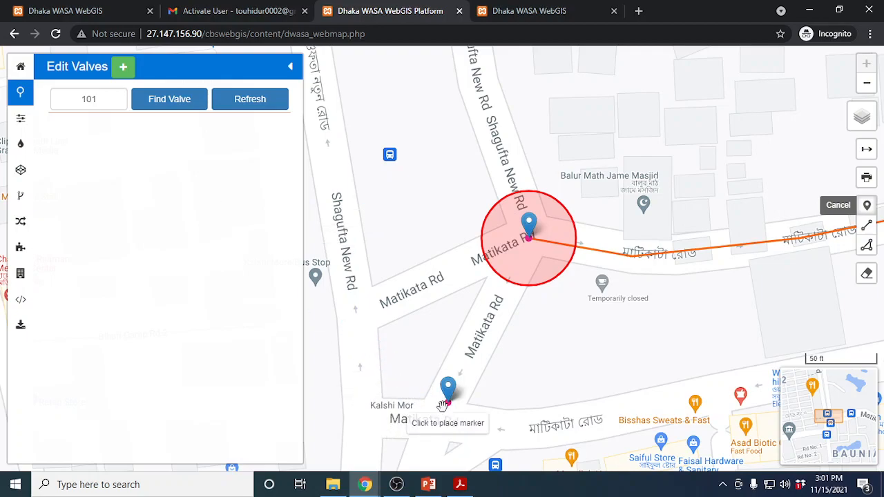
left_click(867, 205)
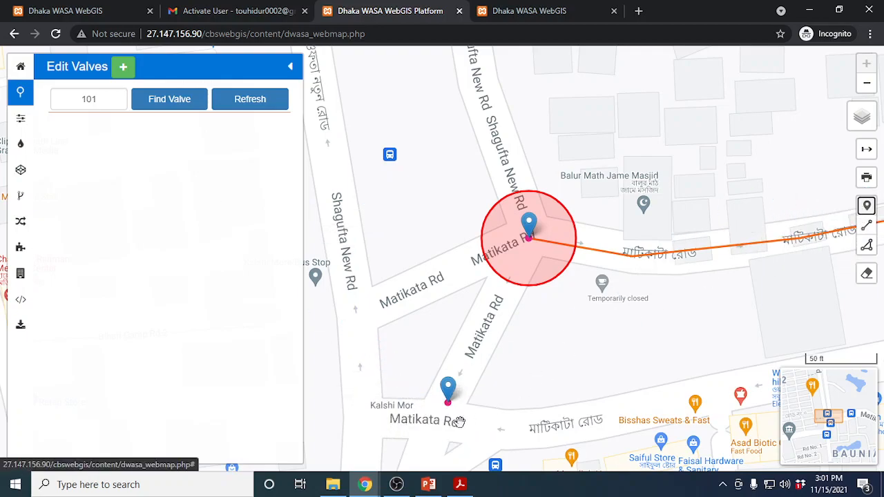
- Open pipeline editing and inspect the pipeline running along Matikata Road
mouse_move(449, 407)
mouse_move(529, 247)
scroll(489, 187, "down", 1)
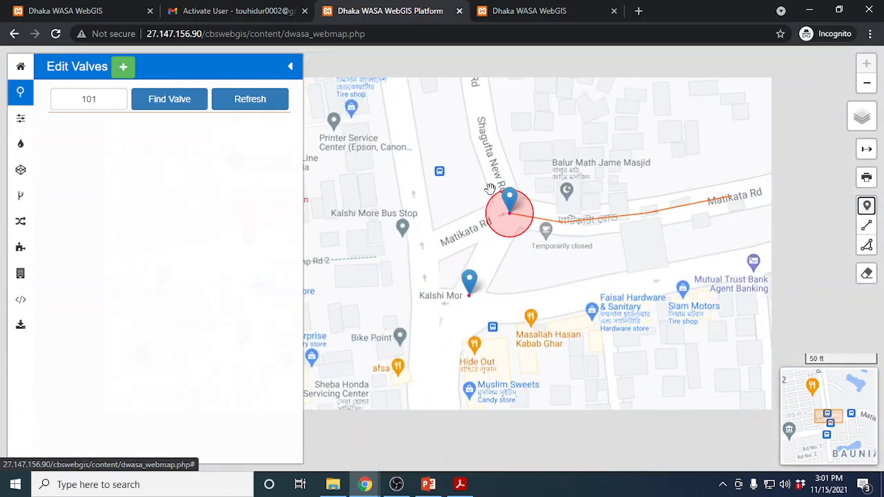
left_click(21, 118)
left_click_drag(604, 169, 570, 214)
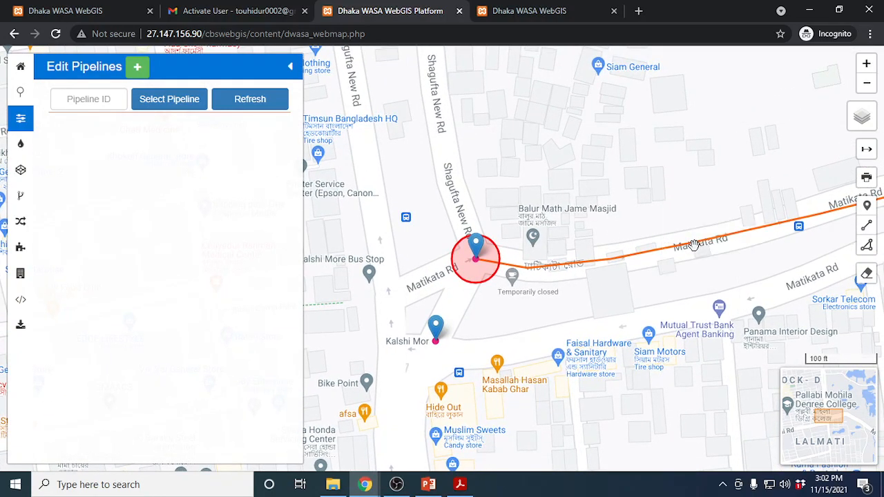
mouse_move(696, 249)
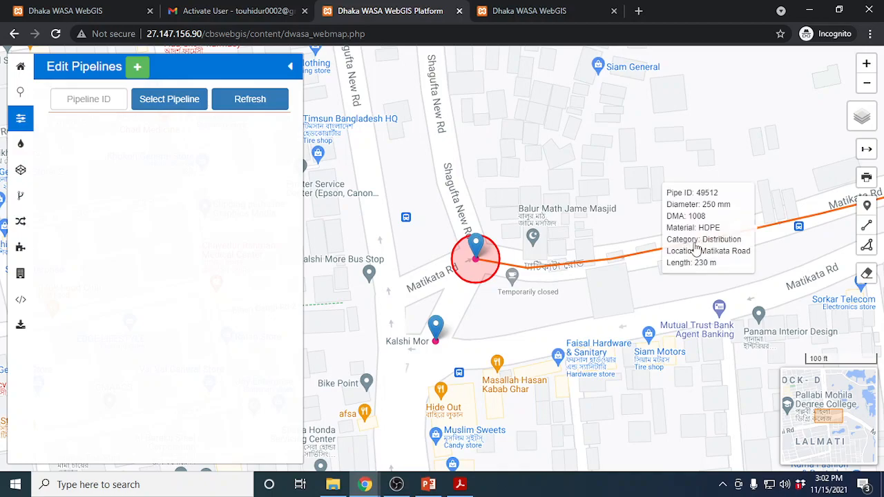
- Select pipeline 49512 by its Pipeline ID
left_click(97, 103)
type("49512")
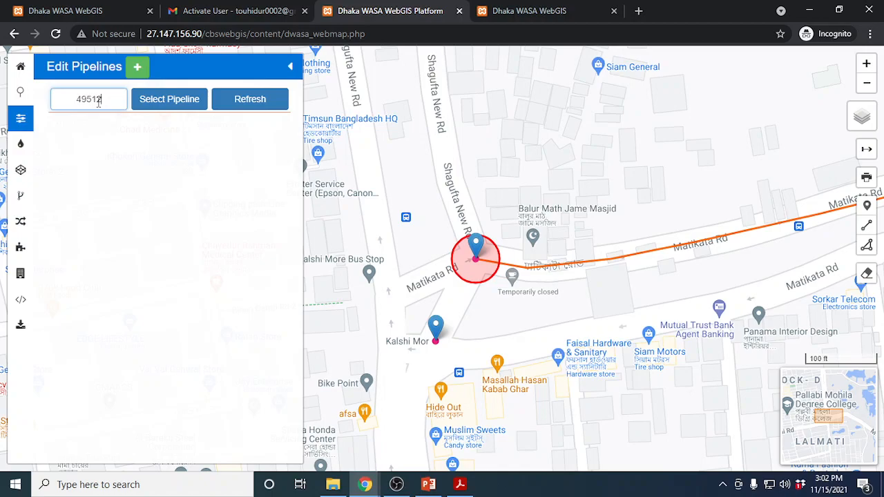
left_click(162, 100)
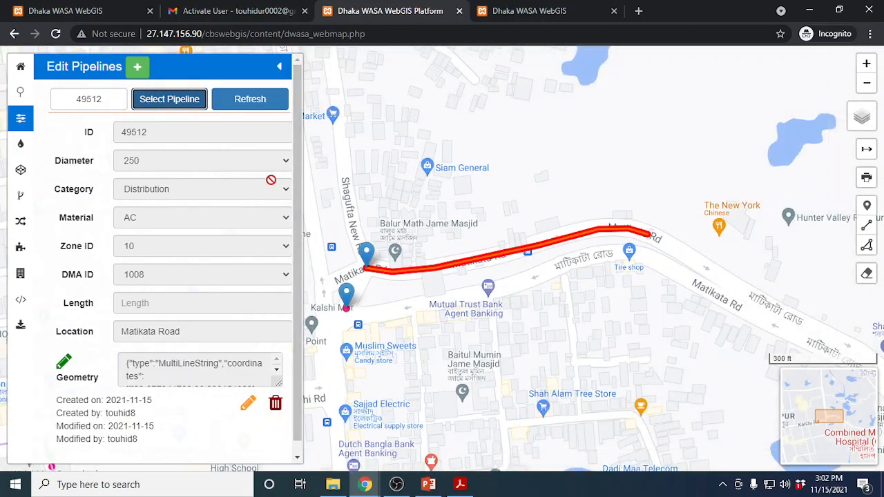
- Edit pipeline 49512, setting its material to HDPE and its diameter to 160
left_click_drag(296, 147, 301, 166)
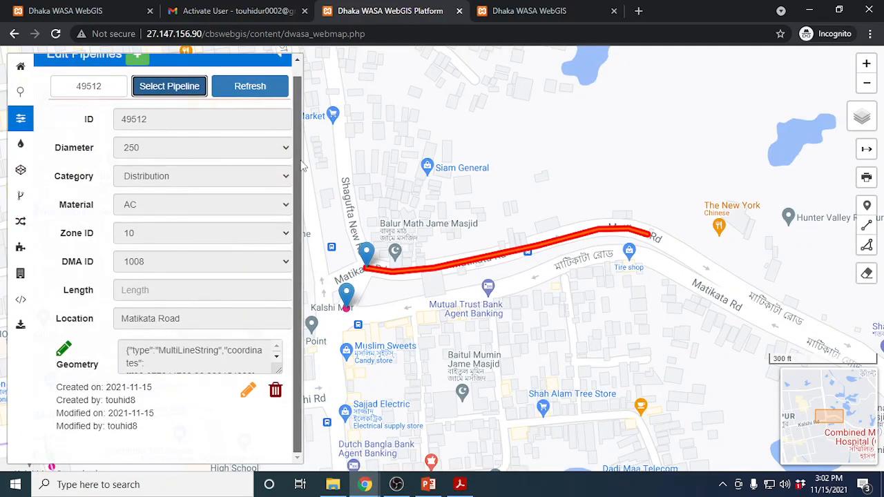
left_click(247, 392)
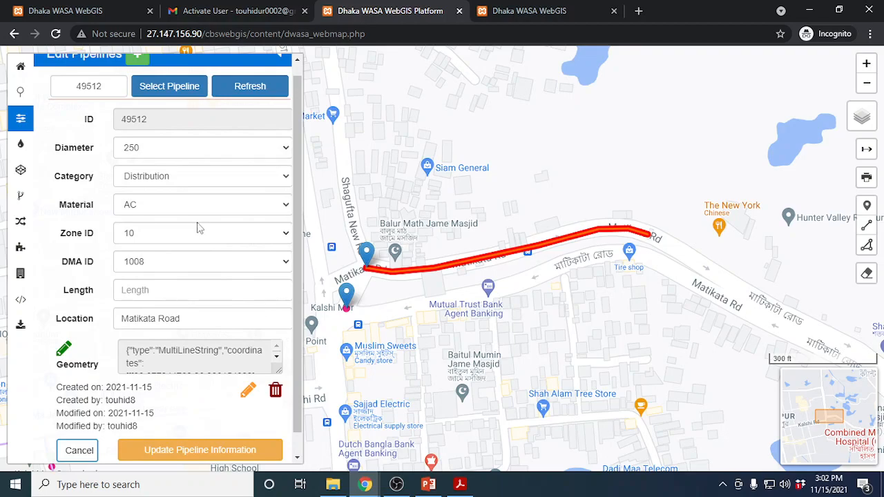
left_click(178, 204)
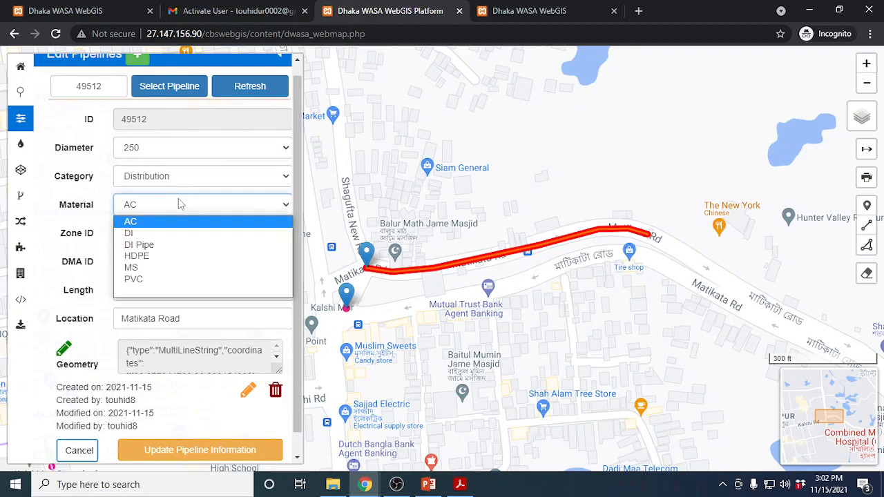
left_click(160, 252)
mouse_move(573, 244)
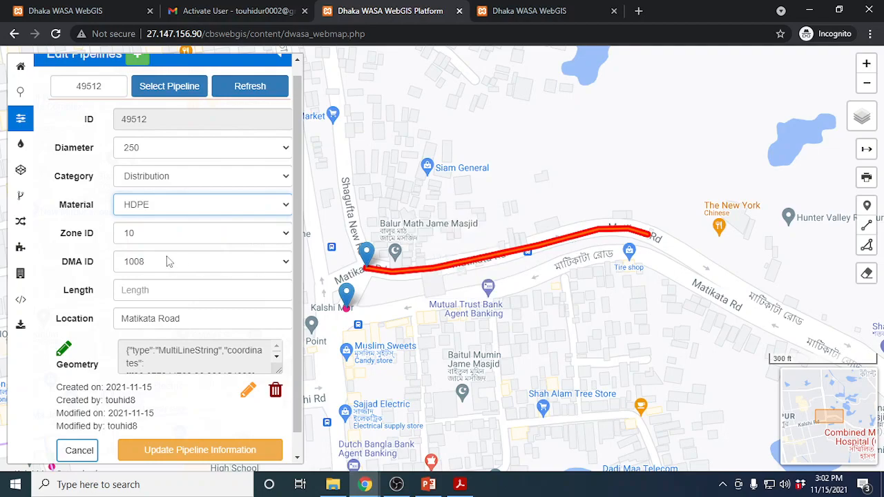
left_click_drag(295, 181, 298, 182)
left_click(220, 147)
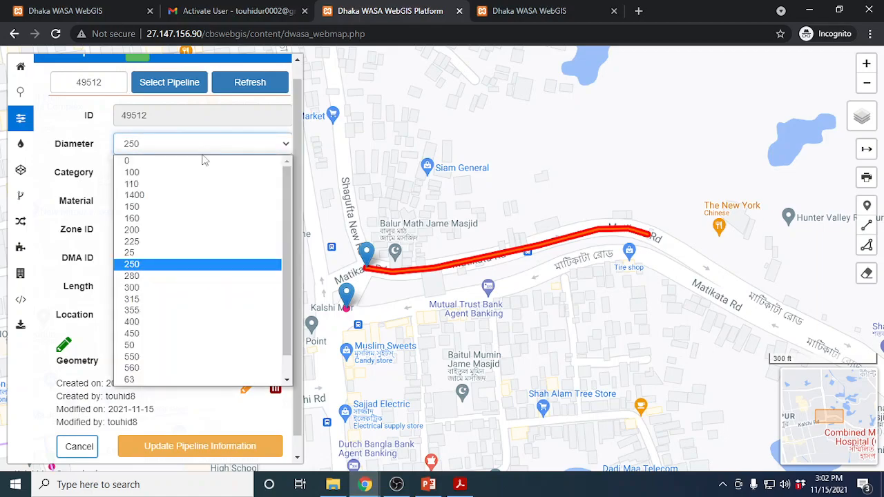
left_click(165, 219)
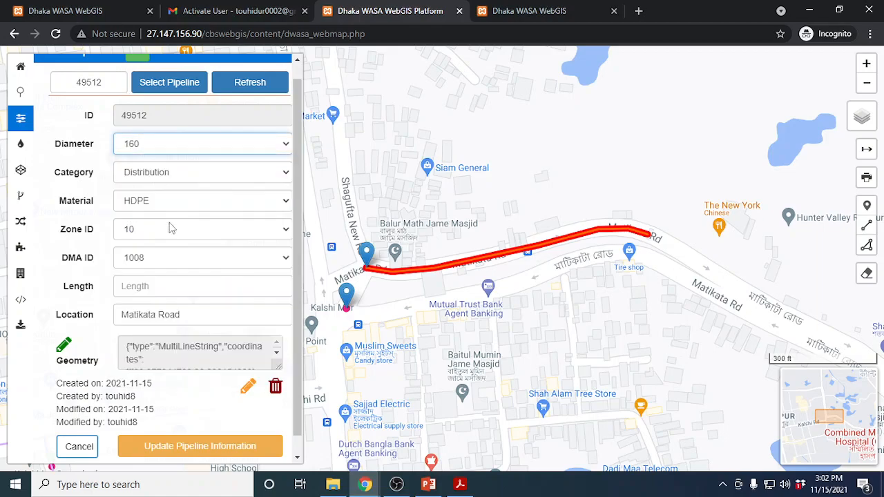
- Try to save pipeline 49512's updated information
scroll(276, 310, "down", 1)
left_click(217, 428)
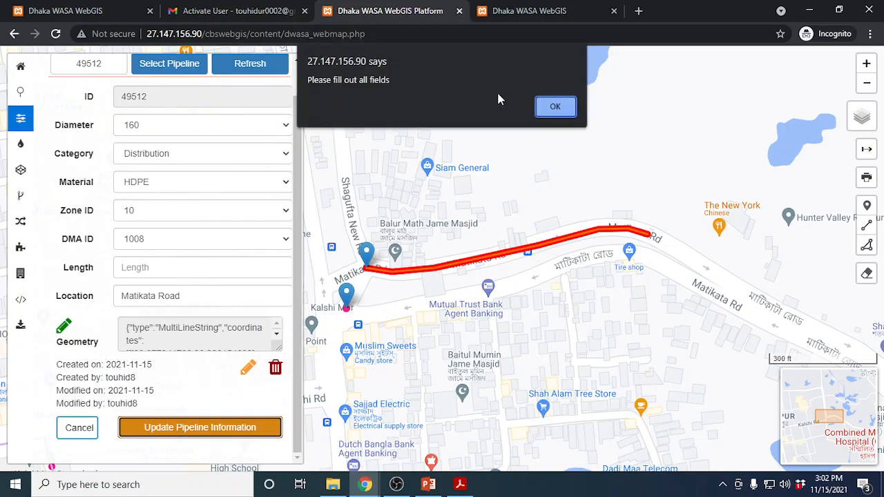
left_click(556, 110)
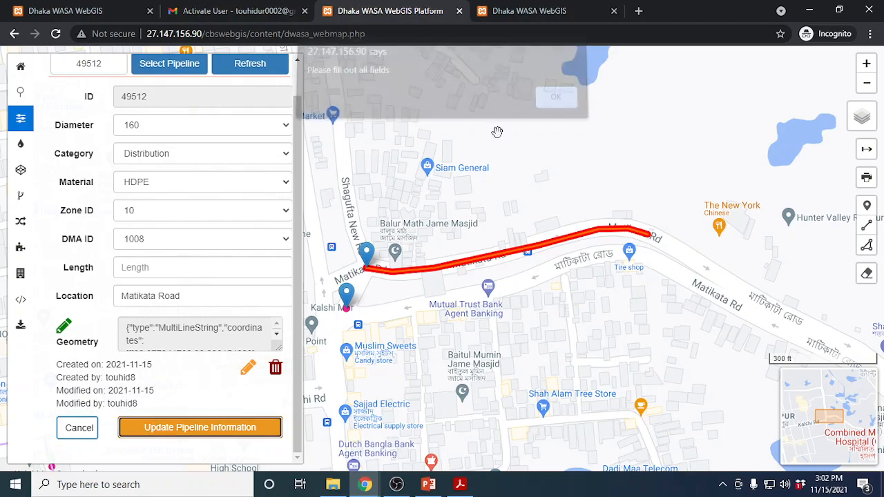
- Measure the length of the pipeline along Matikata Road with the distance measuring tool
left_click(145, 272)
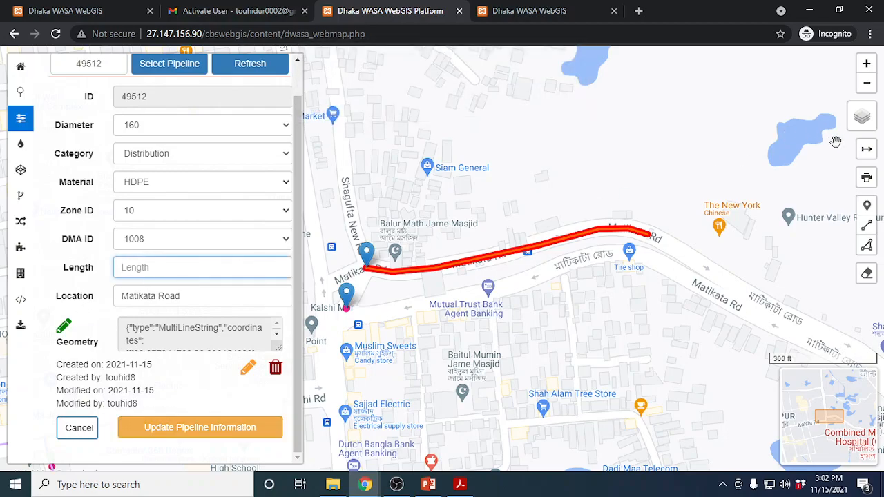
left_click(867, 149)
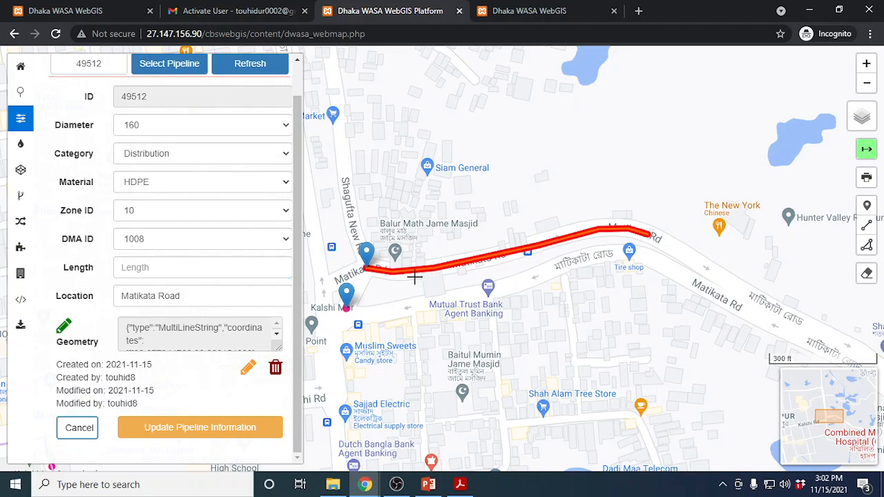
scroll(375, 273, "up", 1)
left_click(358, 271)
left_click(414, 281)
left_click(543, 261)
left_click(667, 229)
left_click(768, 209)
left_click_drag(800, 164, 538, 218)
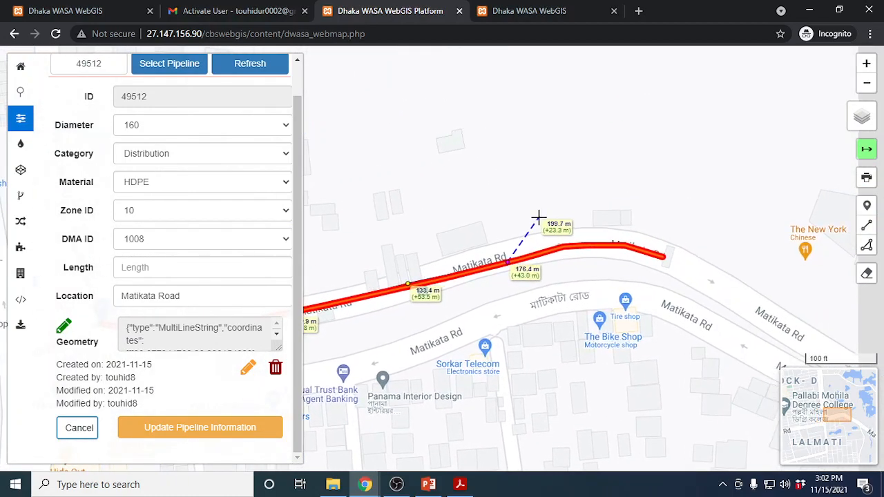
left_click(561, 247)
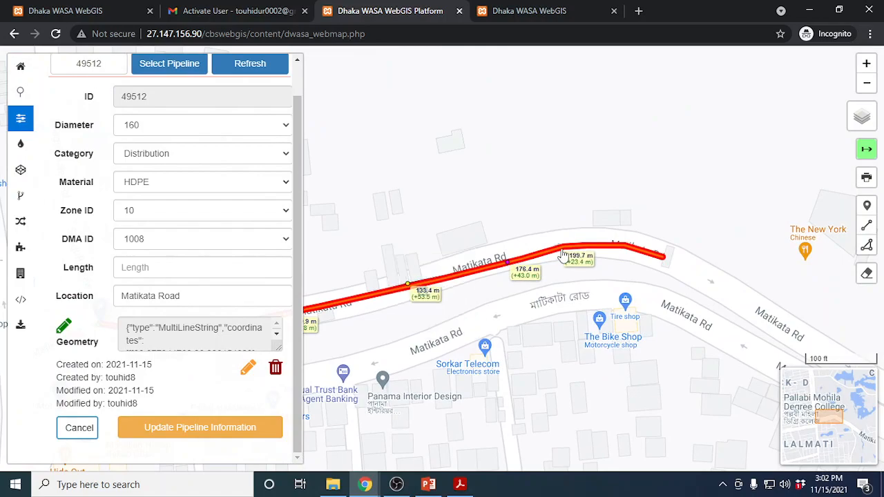
left_click(629, 248)
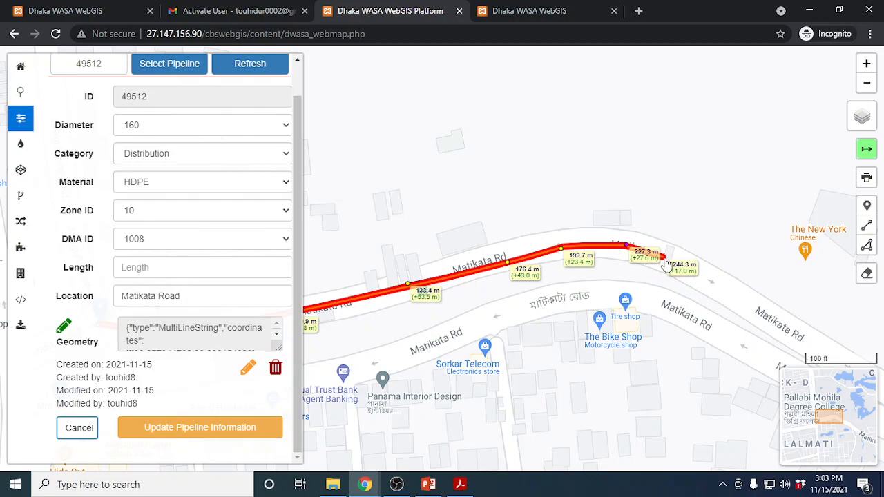
left_click(867, 149)
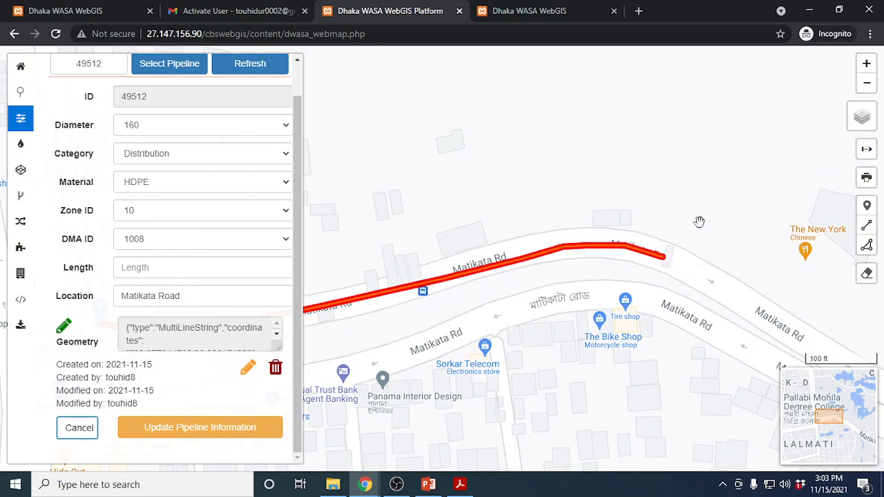
- Set the pipeline's length to 245 and save the pipeline information
left_click(153, 270)
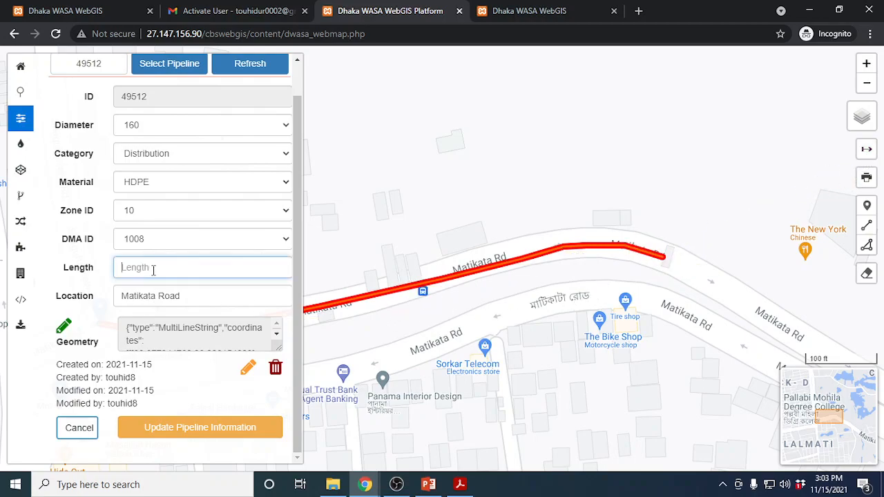
type("245")
left_click(215, 428)
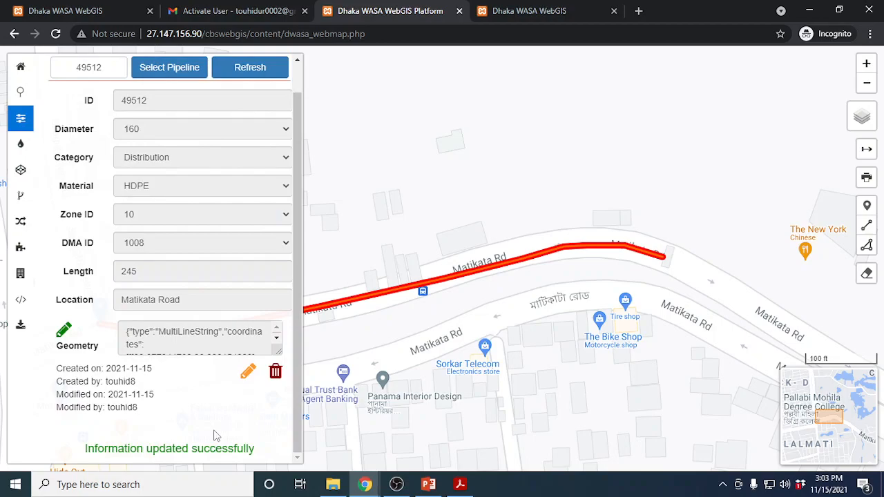
- Refresh the pipeline layer and check pipeline 49512's attributes on the map
mouse_move(423, 285)
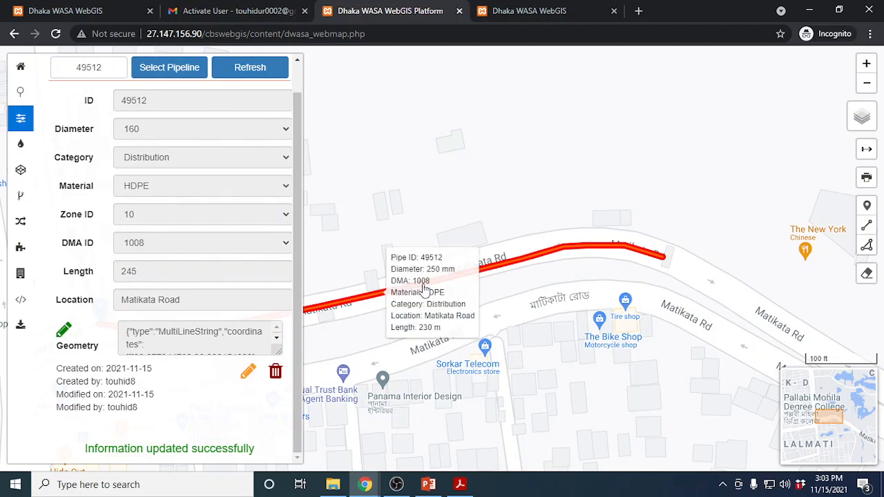
left_click(268, 70)
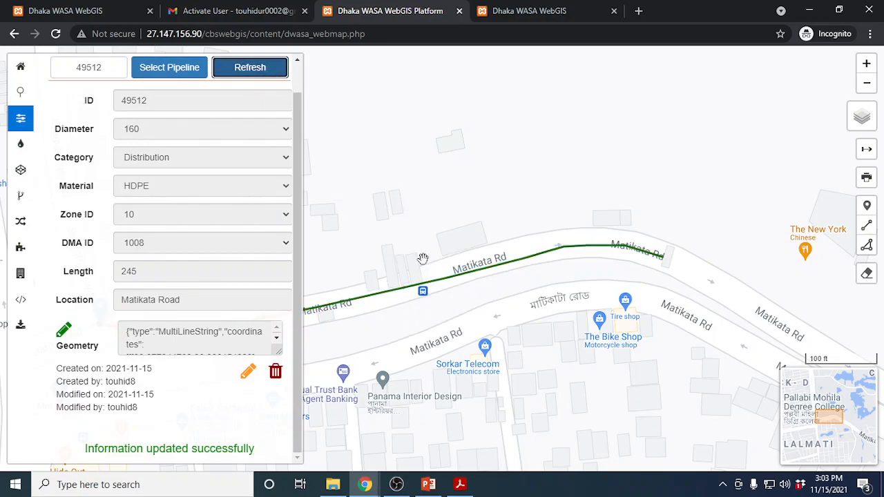
mouse_move(440, 286)
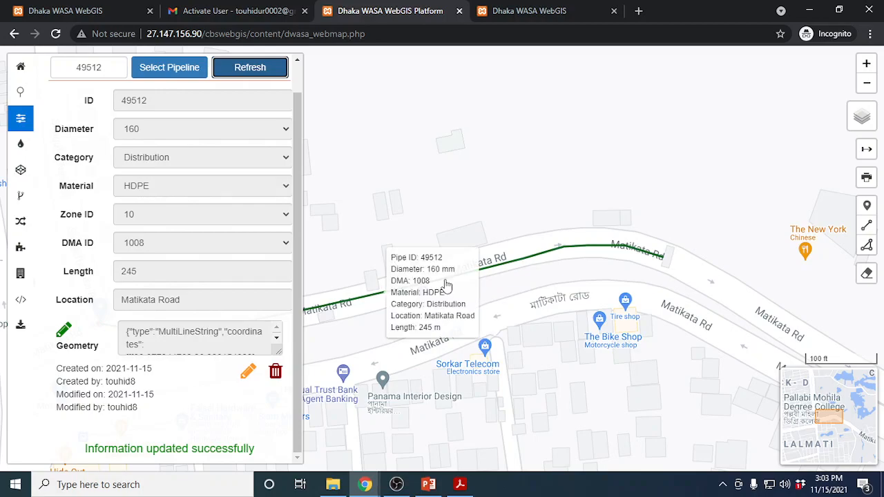
- Edit pipeline 49512 again, set its diameter to 200, save, and refresh the layer
left_click(248, 372)
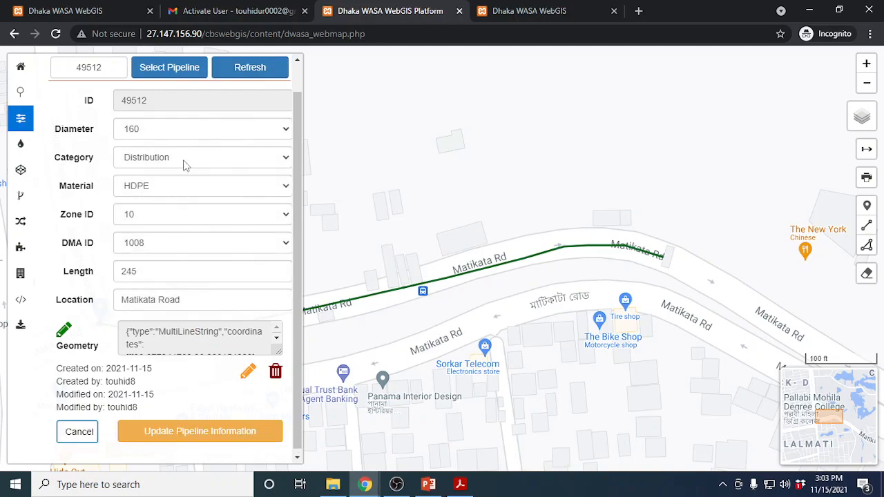
left_click(189, 128)
left_click(156, 217)
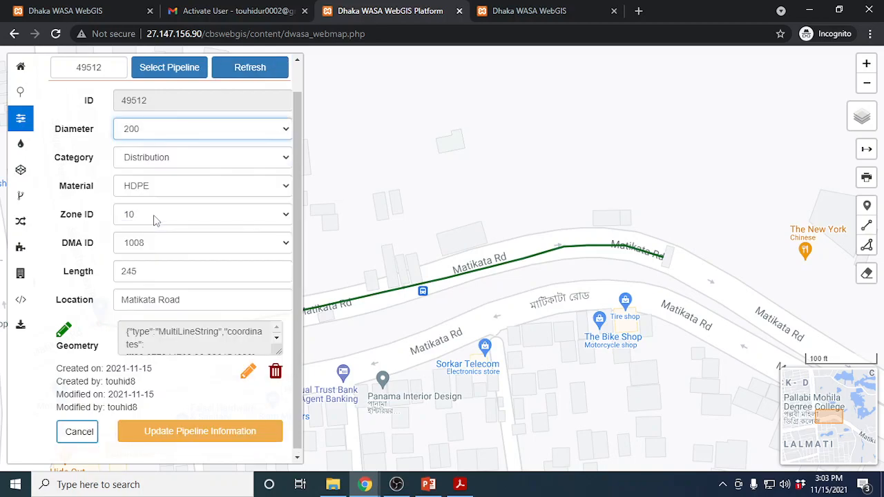
left_click(199, 437)
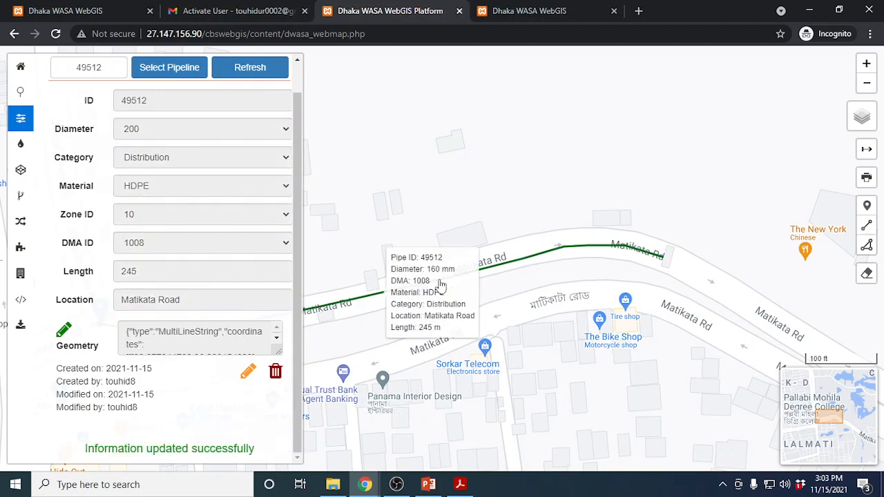
left_click(252, 69)
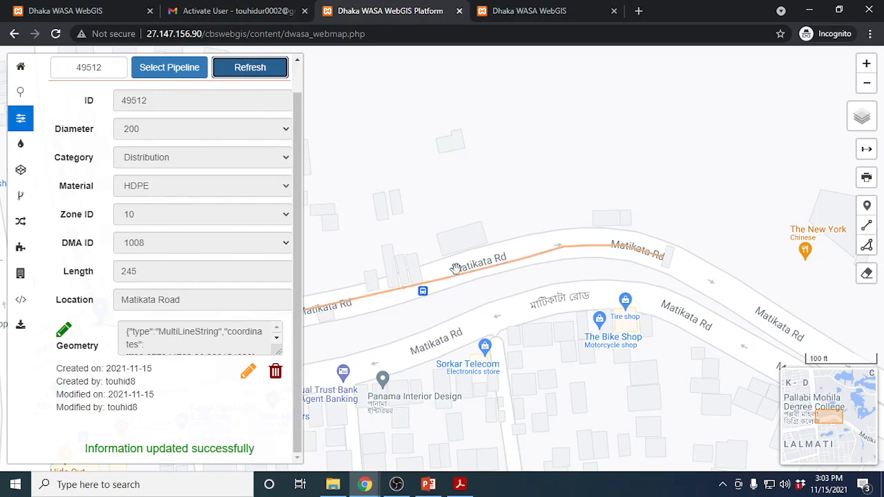
mouse_move(466, 278)
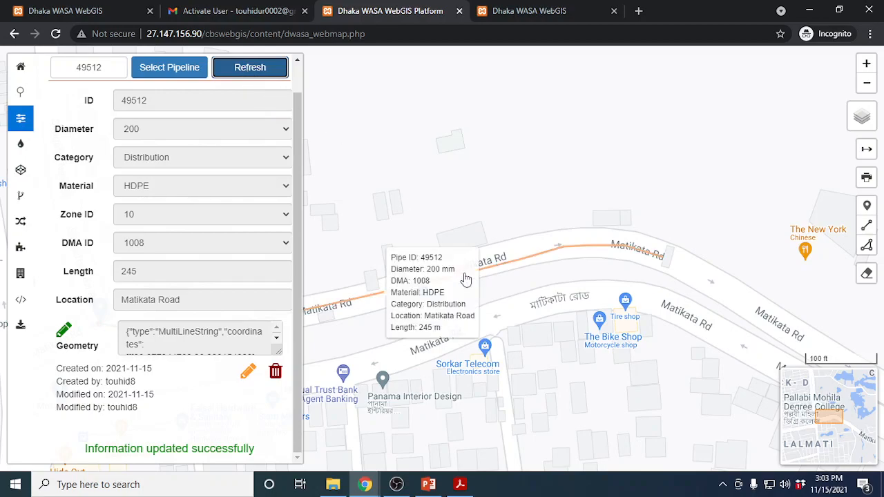
- Pan and zoom across the map to examine pipeline 49512's course along Matikata Road
scroll(466, 278, "down", 3)
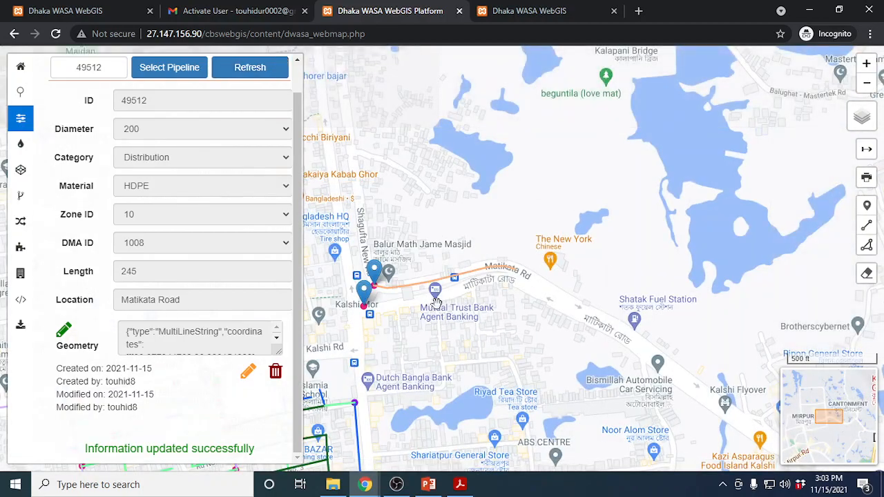
left_click_drag(467, 289, 502, 270)
left_click_drag(462, 324, 603, 227)
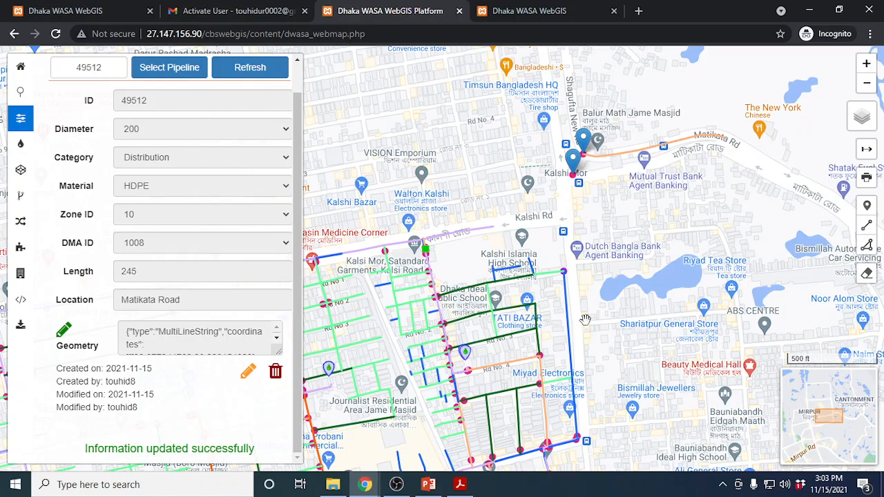
scroll(668, 124, "up", 2)
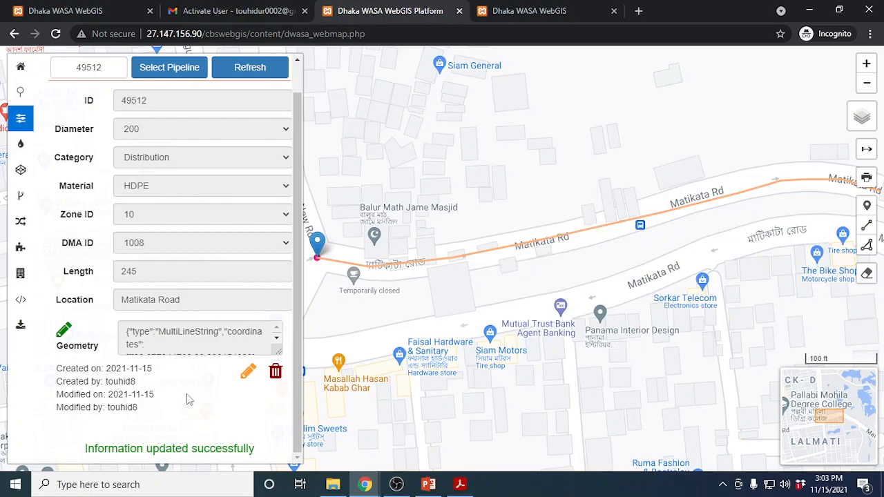
left_click_drag(302, 123, 296, 95)
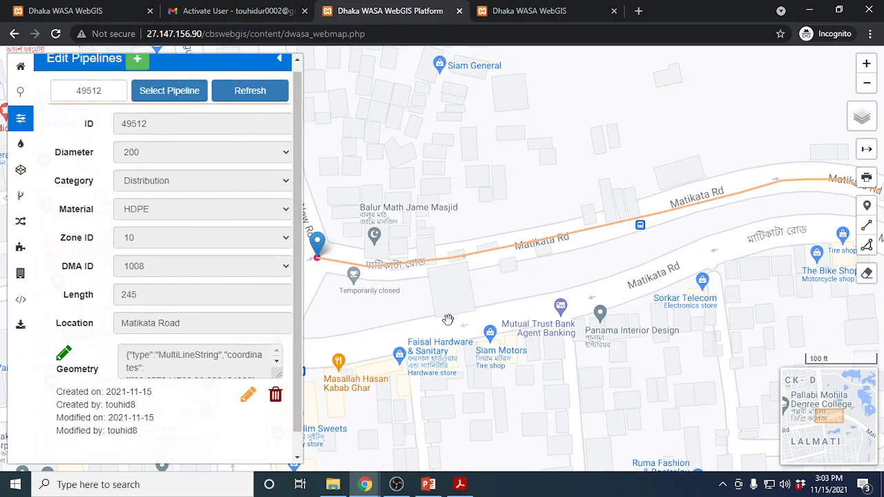
scroll(449, 320, "down", 1)
scroll(605, 258, "up", 1)
left_click_drag(660, 298, 555, 311)
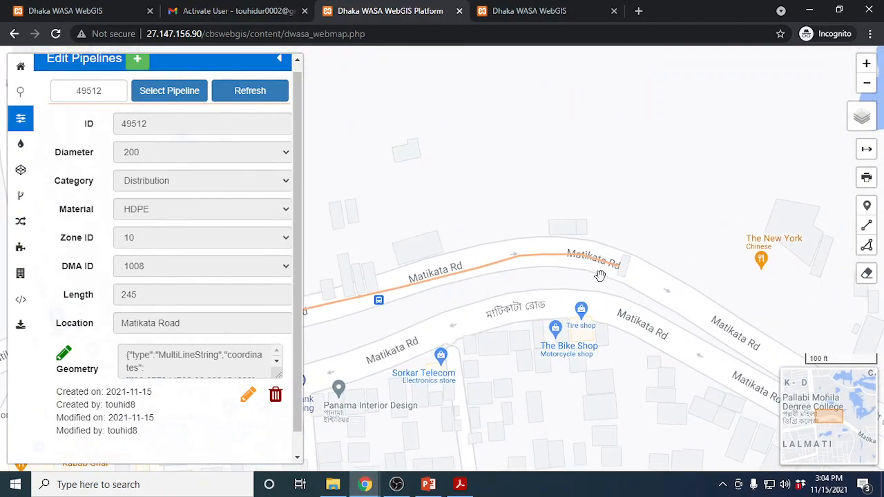
scroll(599, 276, "down", 1)
scroll(524, 262, "up", 1)
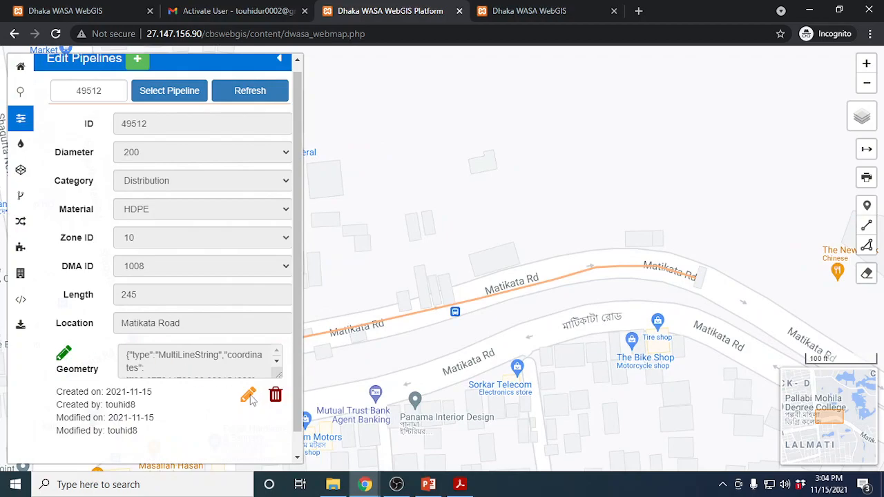
left_click(248, 396)
scroll(119, 391, "down", 1)
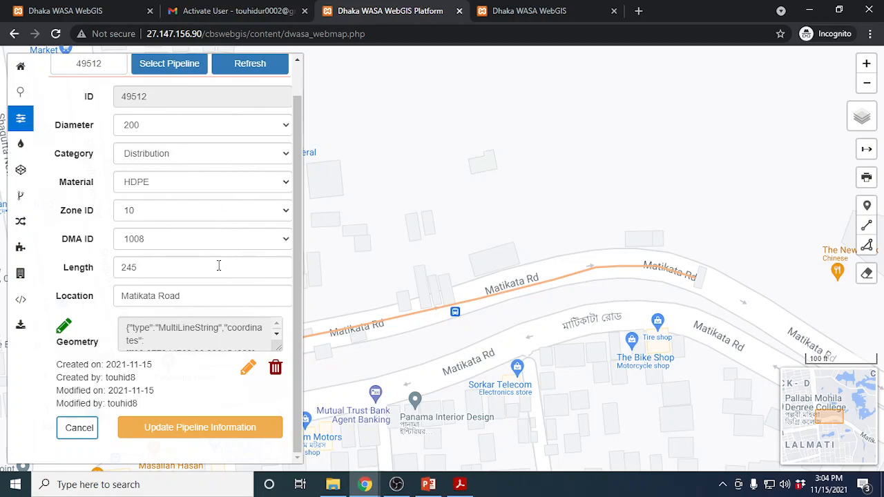
scroll(200, 292, "up", 1)
scroll(200, 293, "down", 1)
left_click(74, 427)
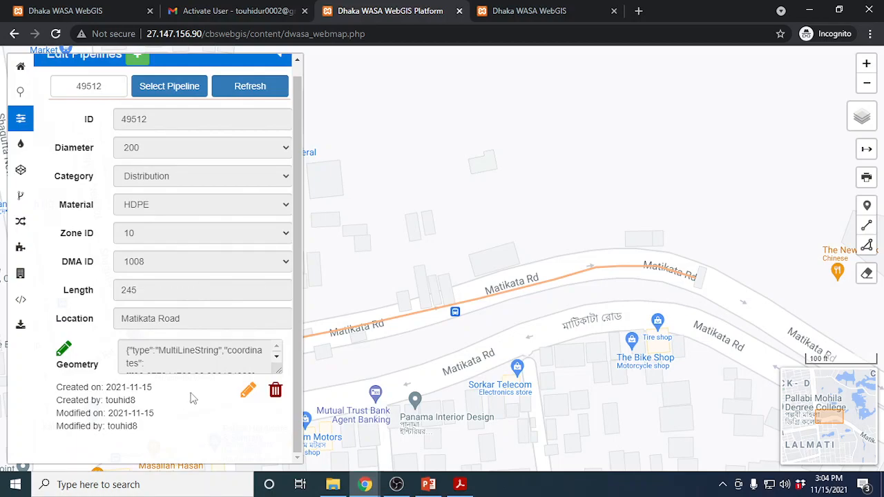
- Reshape pipeline 49512's geometry by moving its vertices north onto Matikata Rd and confirm the geometry update
left_click(247, 392)
left_click(64, 351)
scroll(569, 263, "up", 2)
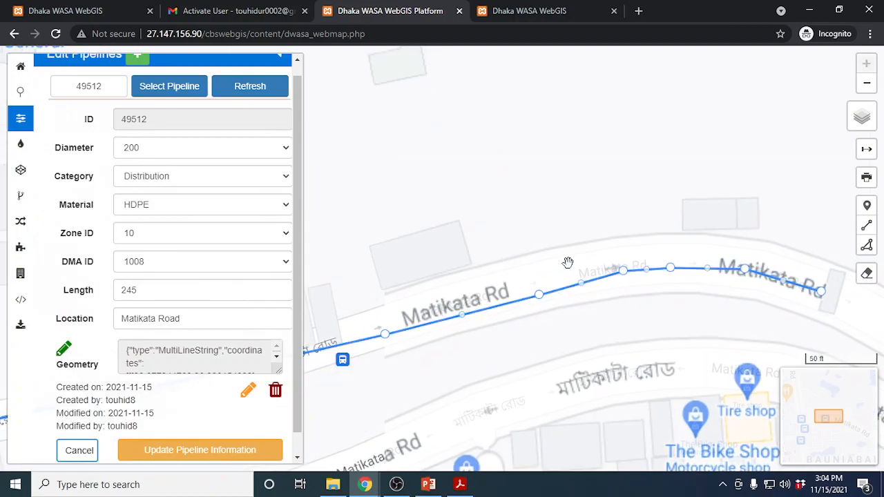
left_click_drag(541, 300, 534, 280)
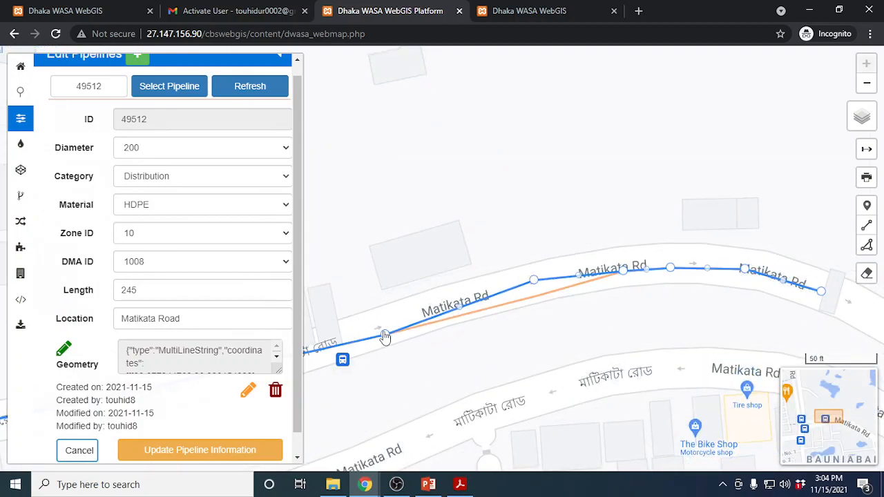
left_click_drag(385, 333, 385, 320)
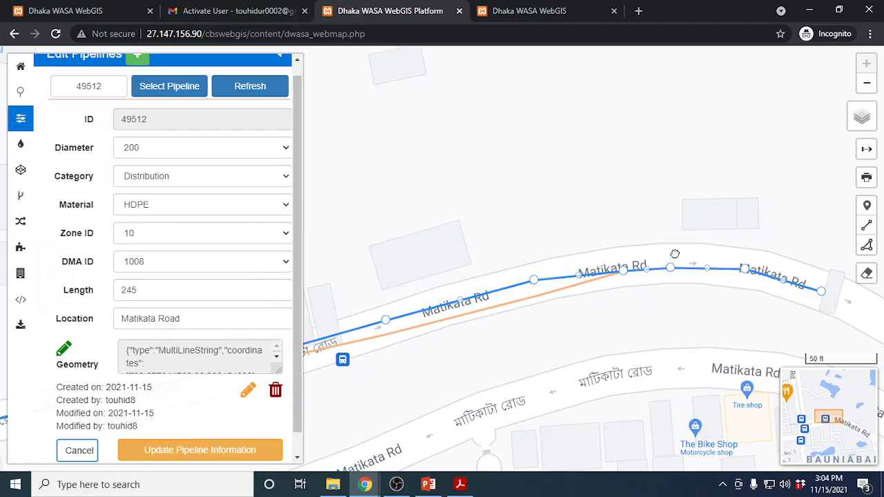
left_click_drag(670, 267, 671, 253)
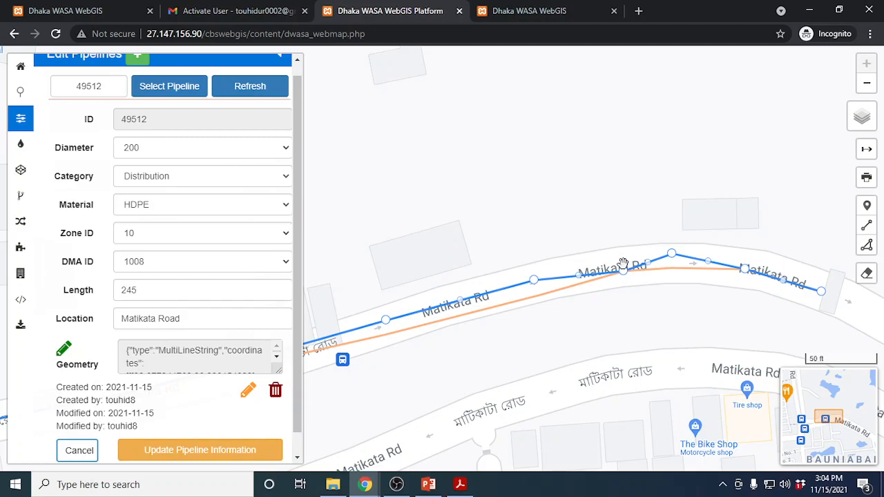
left_click_drag(623, 270, 621, 256)
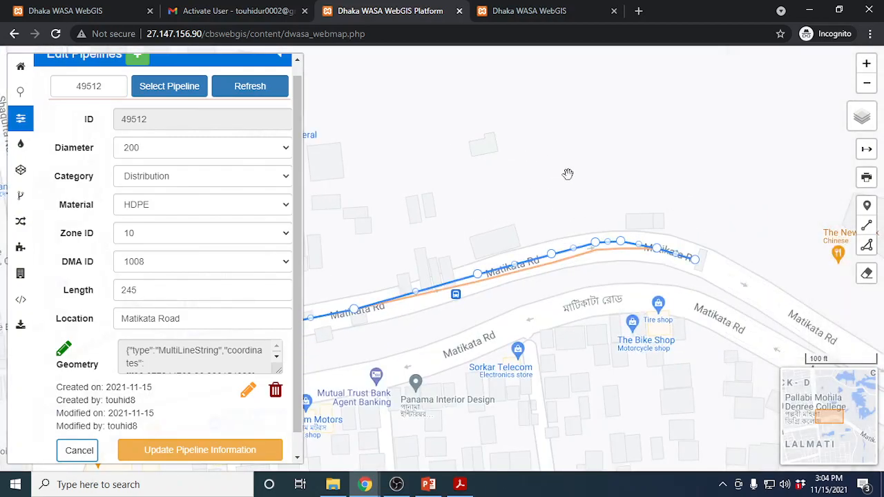
left_click(610, 163)
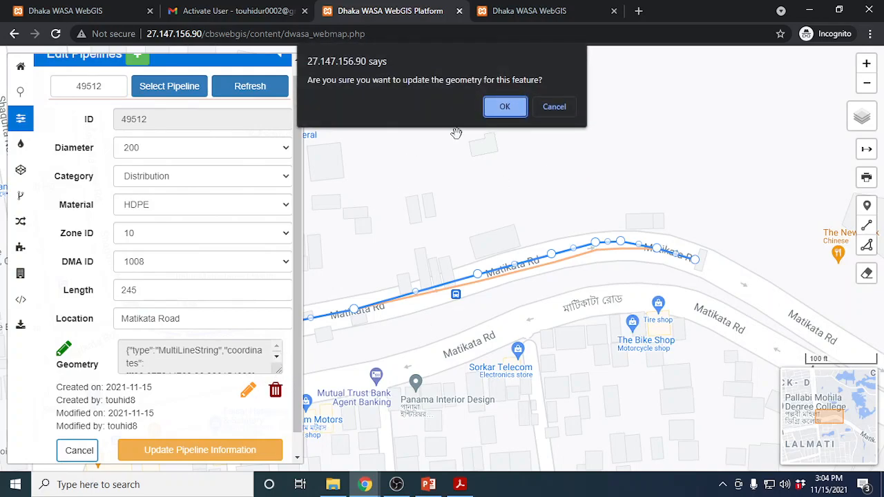
left_click(505, 107)
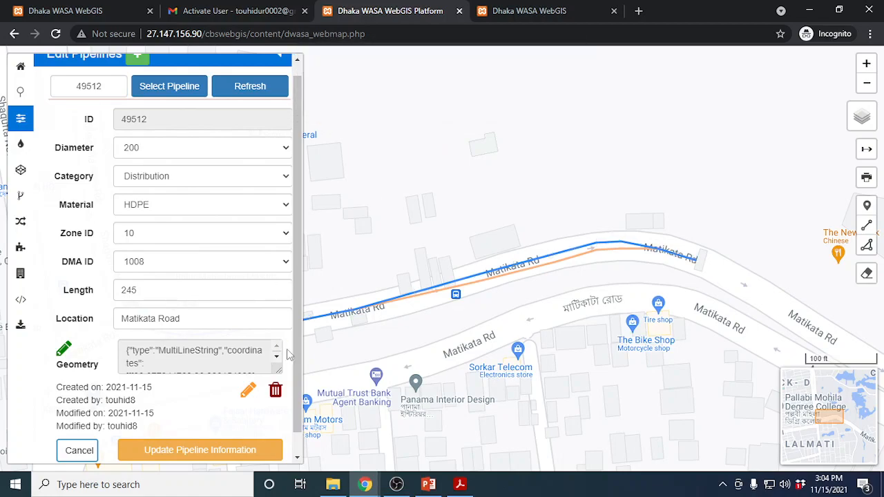
left_click_drag(280, 372, 286, 452)
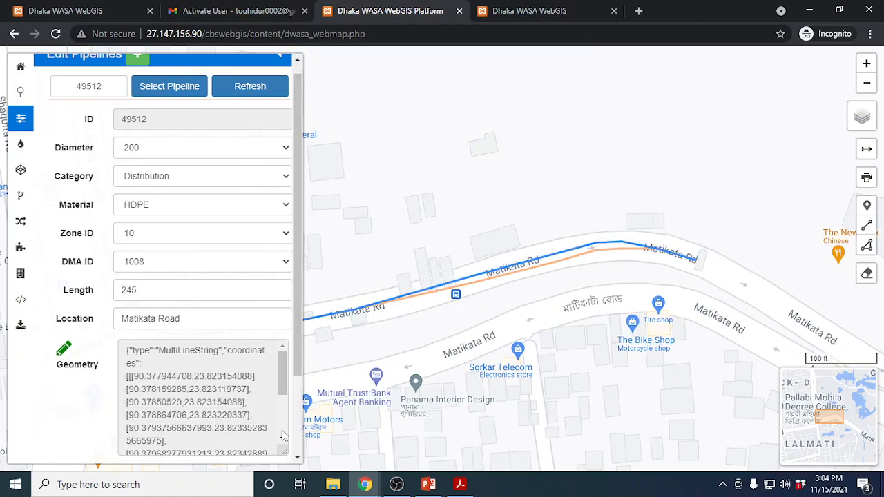
left_click_drag(298, 308, 302, 389)
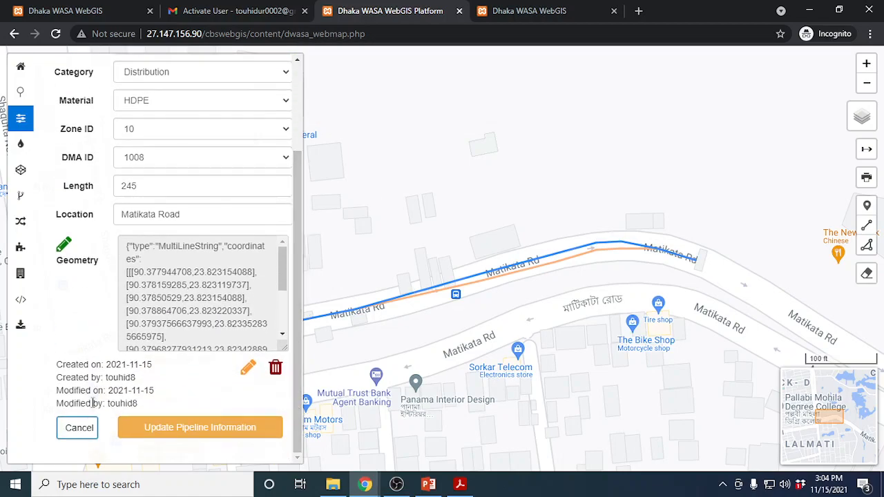
- Reshape pipeline 49512 by extending its end vertex southeast along Matikata Rd, adjust a middle vertex, and confirm the geometry update
left_click(64, 246)
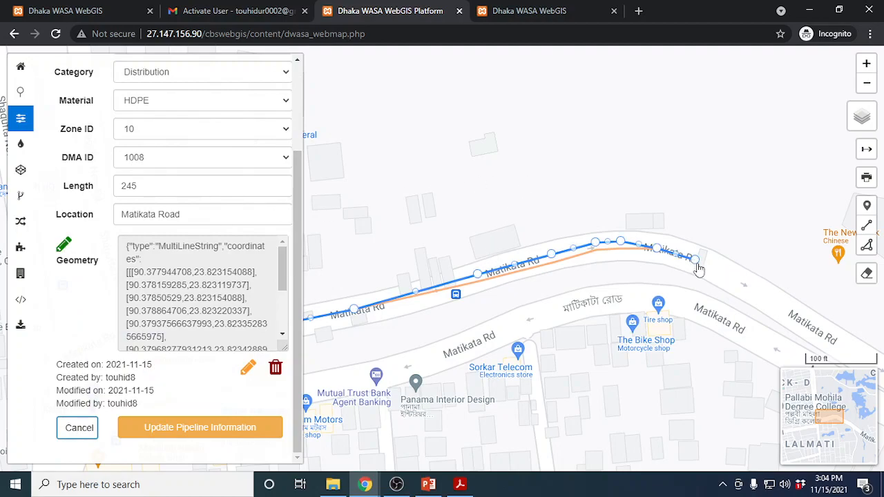
left_click_drag(695, 260, 768, 298)
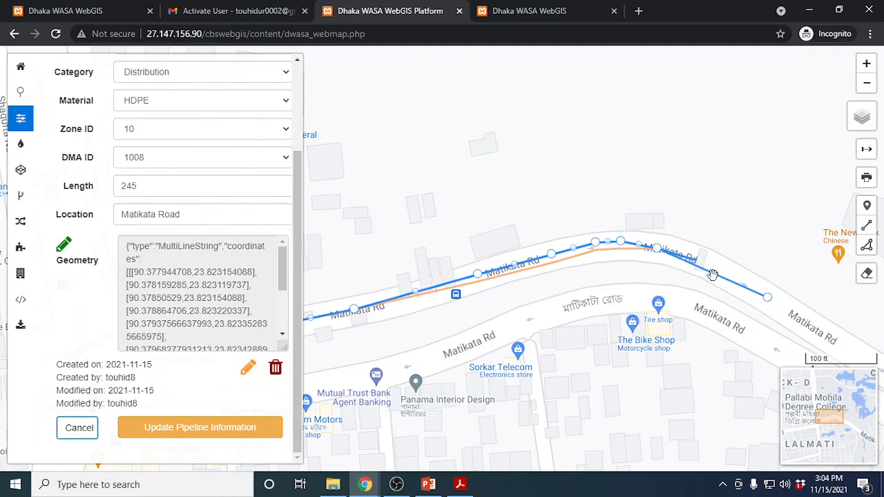
left_click_drag(714, 280, 720, 270)
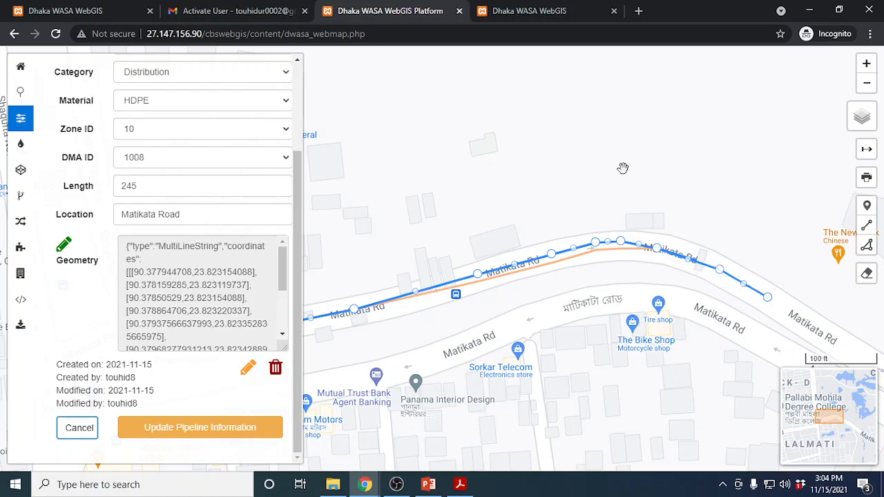
left_click(505, 108)
- Extend pipeline 49512's end further southeast, adjust its vertices, confirm the geometry, and save the updated pipeline information
left_click_drag(286, 262, 285, 316)
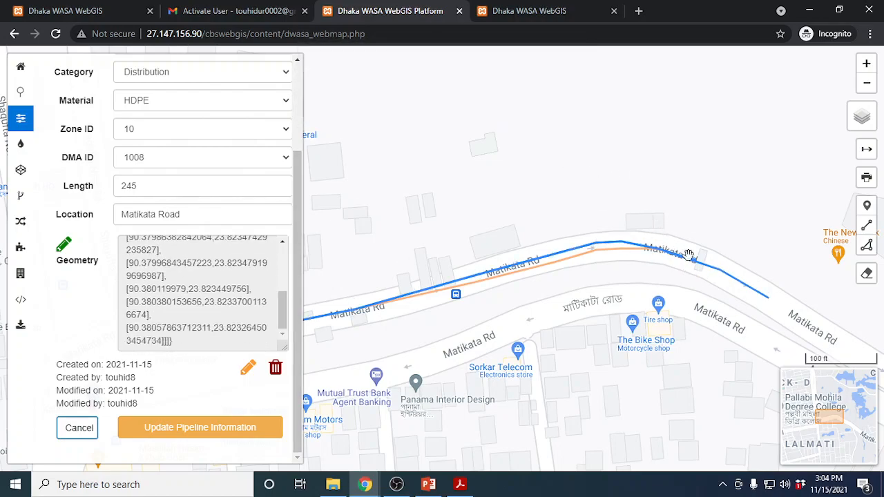
left_click(63, 250)
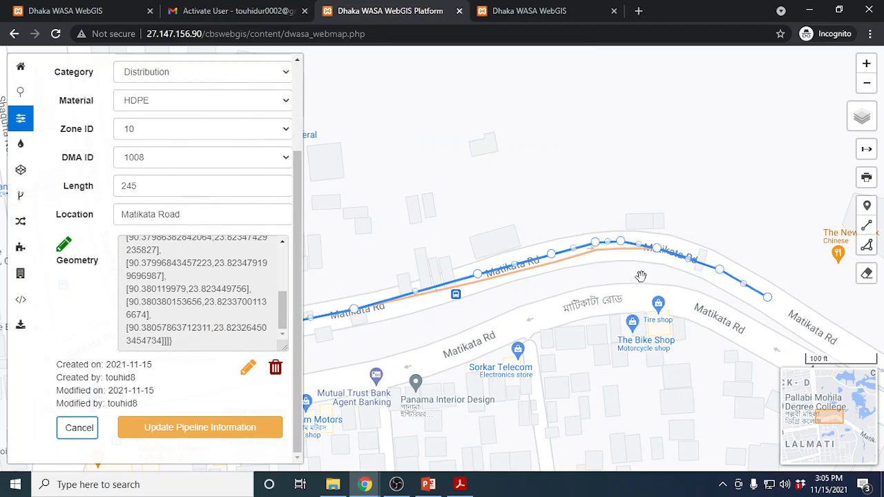
left_click_drag(688, 260, 694, 259)
left_click_drag(767, 297, 816, 327)
left_click(768, 298)
left_click_drag(728, 281, 738, 282)
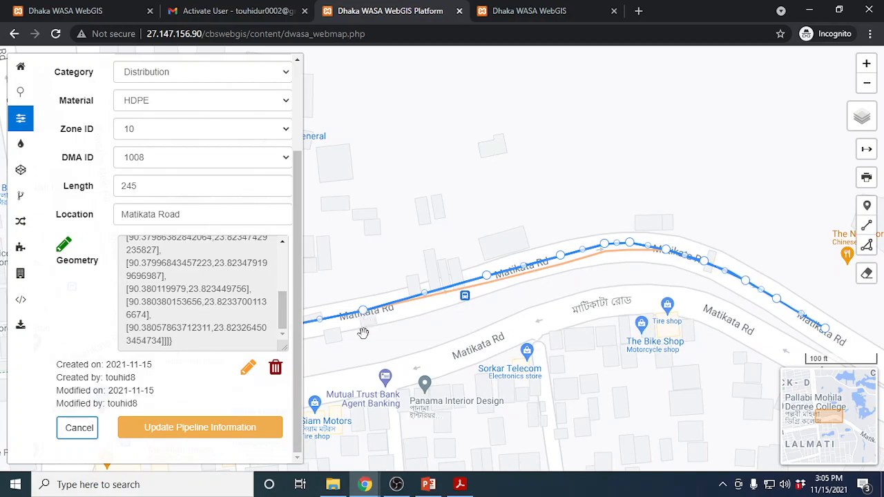
left_click(529, 146)
left_click(514, 112)
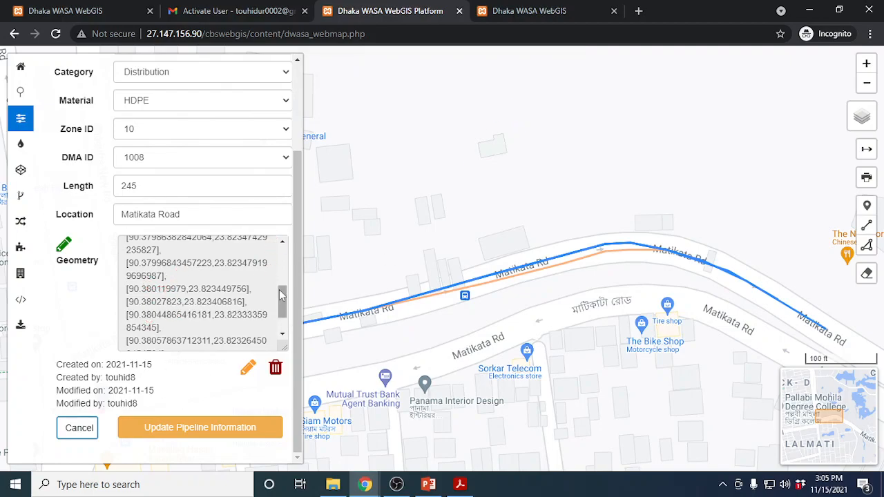
scroll(283, 302, "down", 1)
left_click(195, 433)
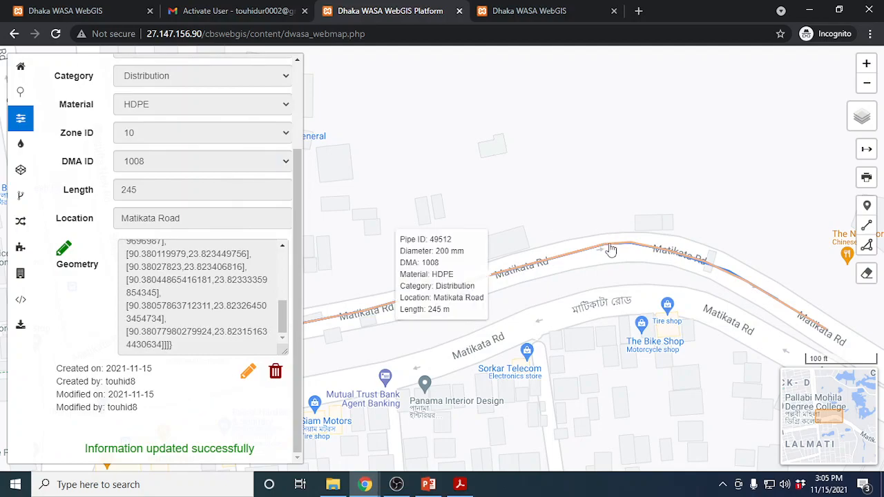
- Start a new pipeline and set its diameter to 280, category to Distribution and material to HDPE
scroll(529, 251, "down", 3)
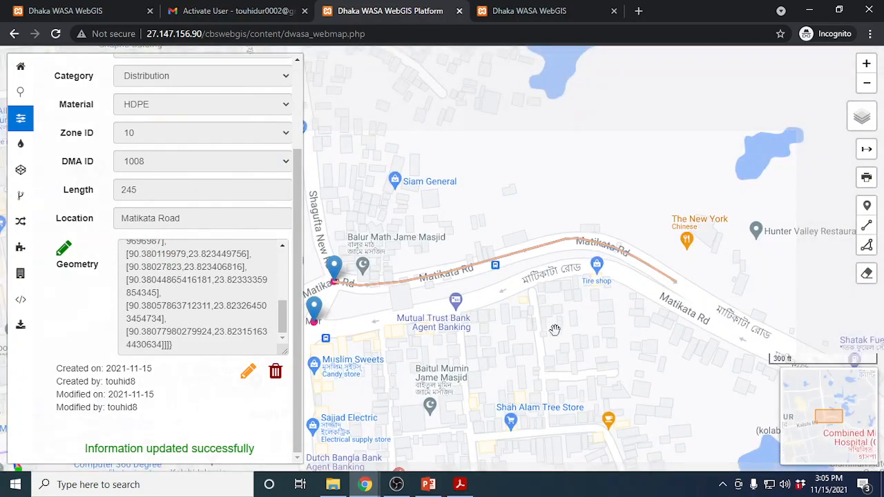
scroll(233, 271, "up", 3)
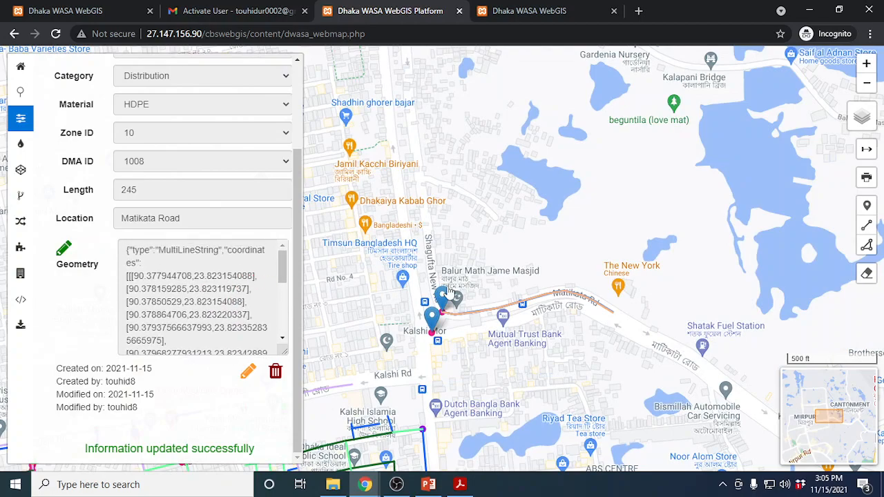
left_click_drag(297, 177, 306, 83)
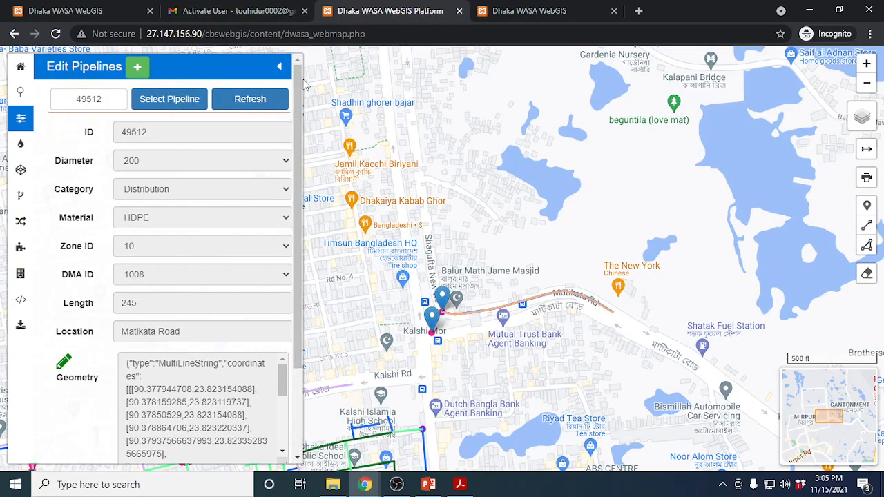
left_click(136, 69)
scroll(661, 316, "down", 1)
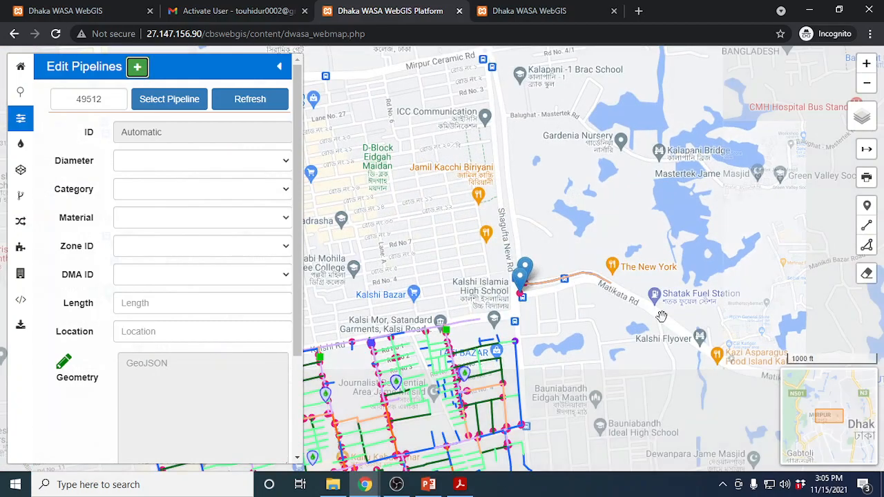
scroll(662, 316, "up", 2)
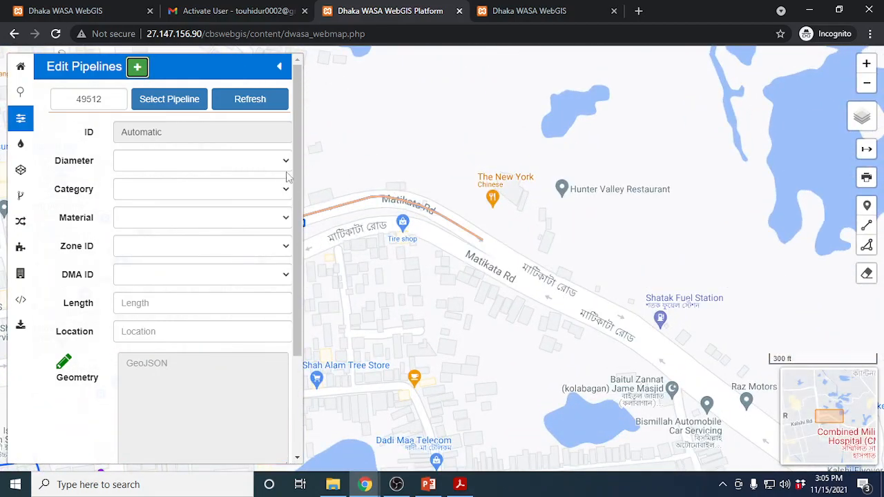
left_click(198, 163)
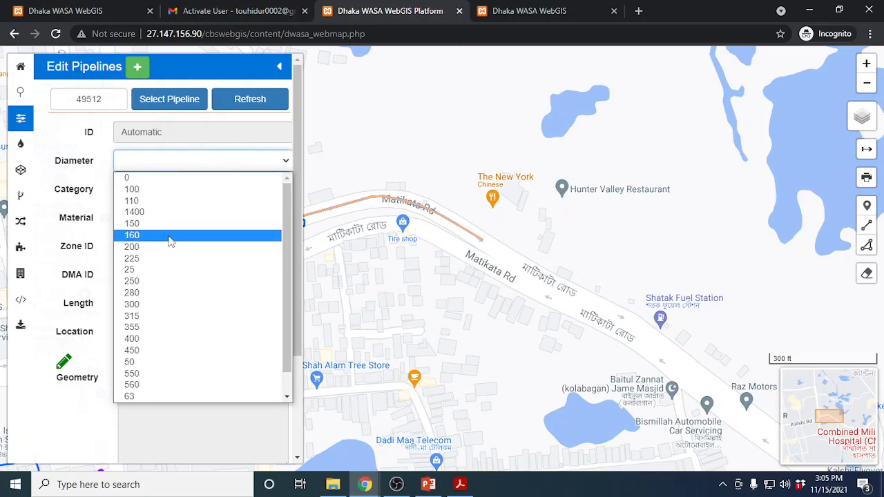
left_click(148, 294)
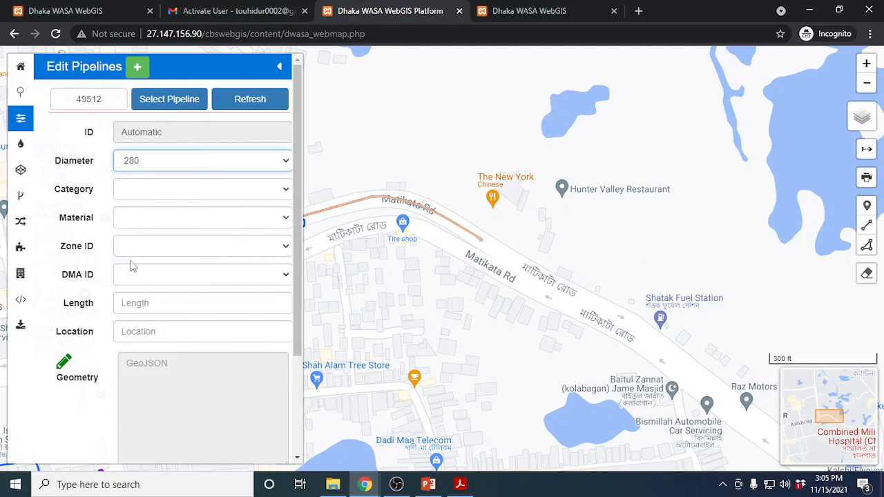
left_click(145, 197)
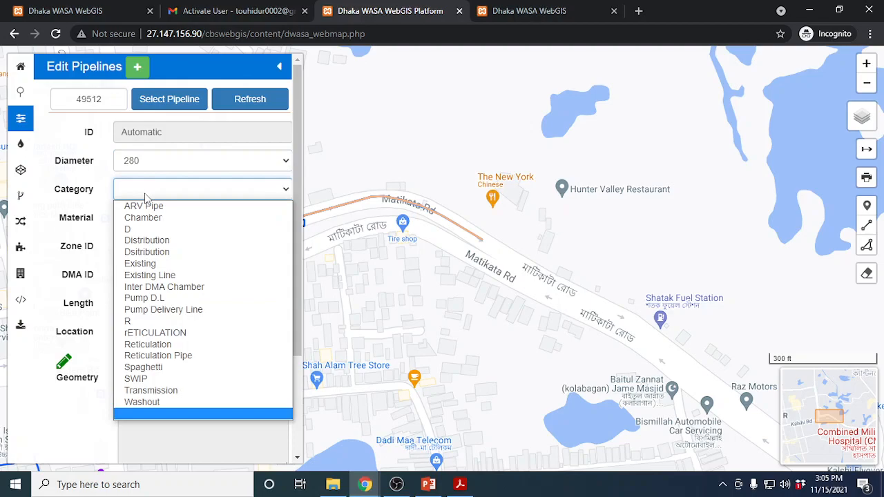
left_click(175, 242)
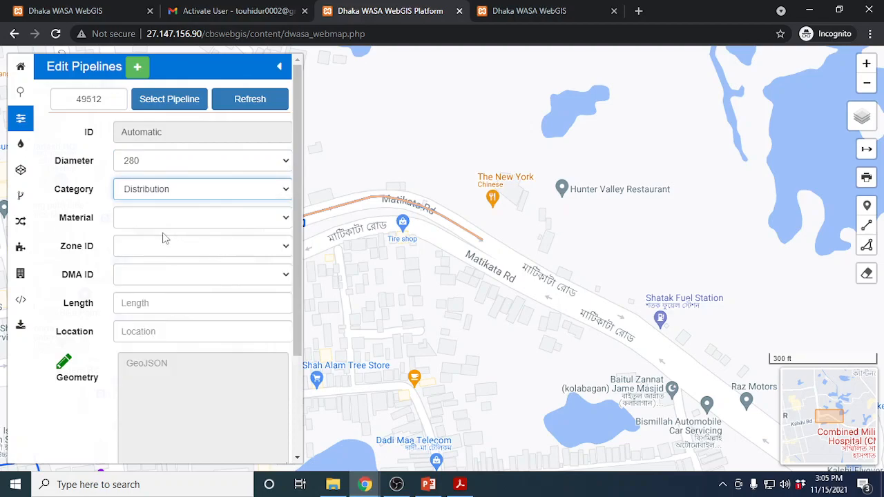
left_click(151, 220)
left_click(169, 269)
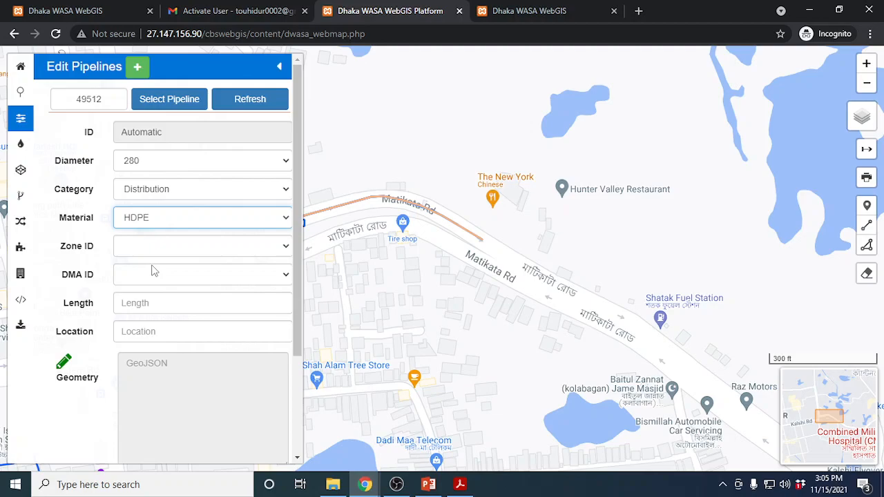
- Set the new pipeline's Zone ID to 10, DMA ID to 1008 and location to Matikata Road
left_click(146, 246)
type("10")
key("Return")
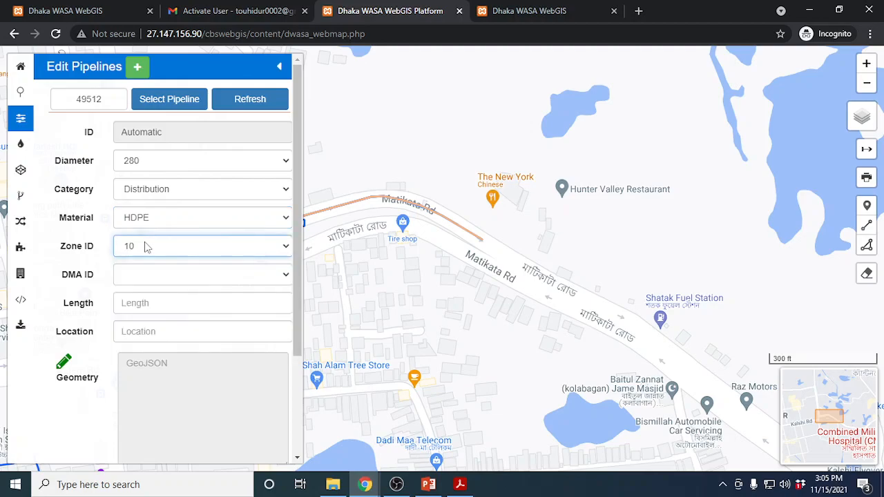
left_click(151, 276)
type("1008")
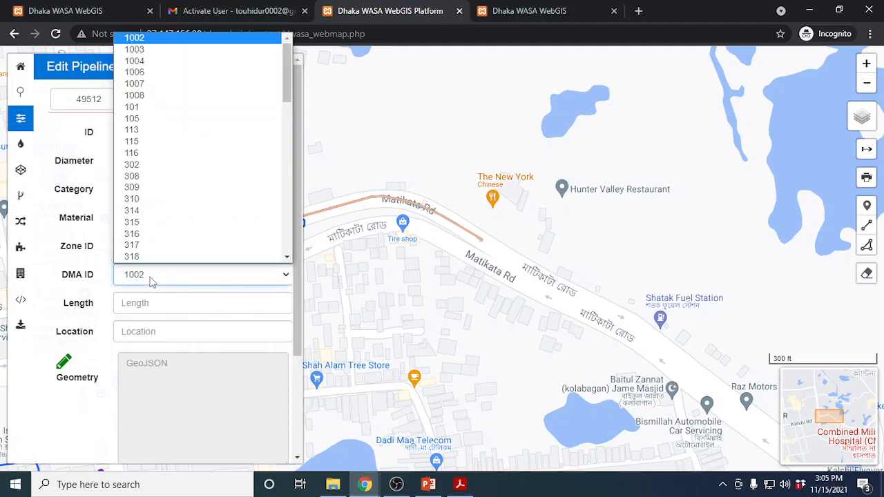
key("Return")
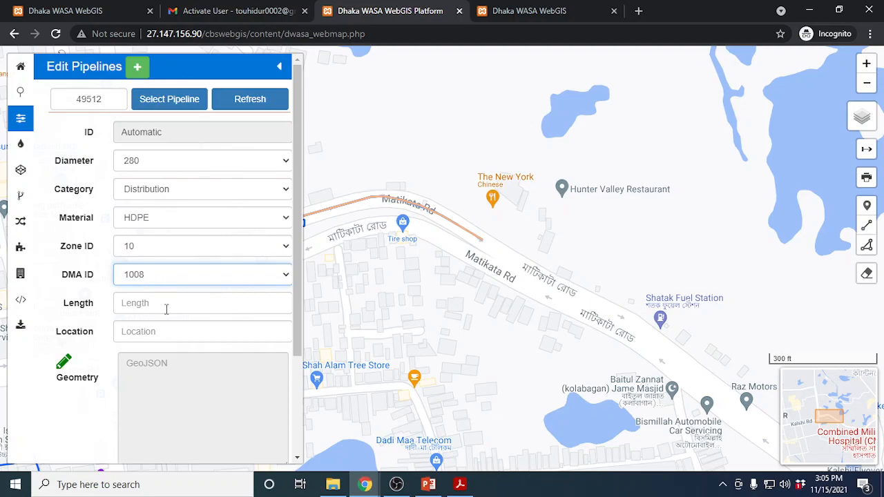
left_click(166, 304)
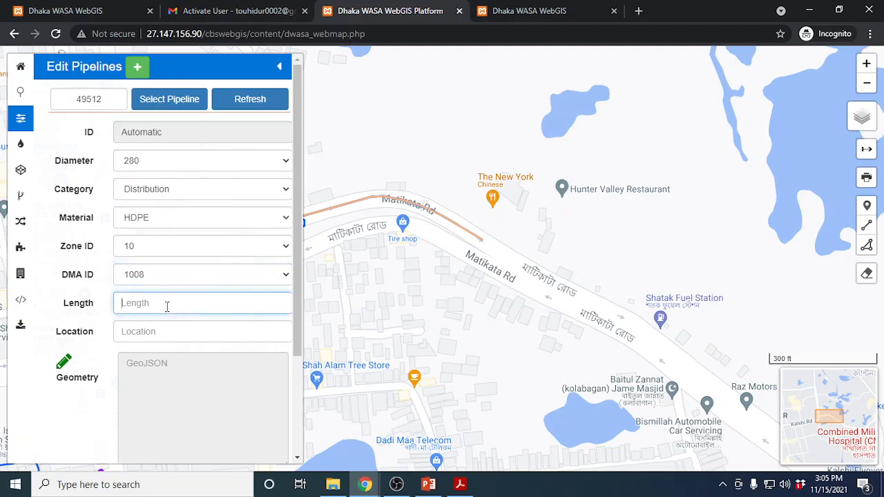
left_click(155, 332)
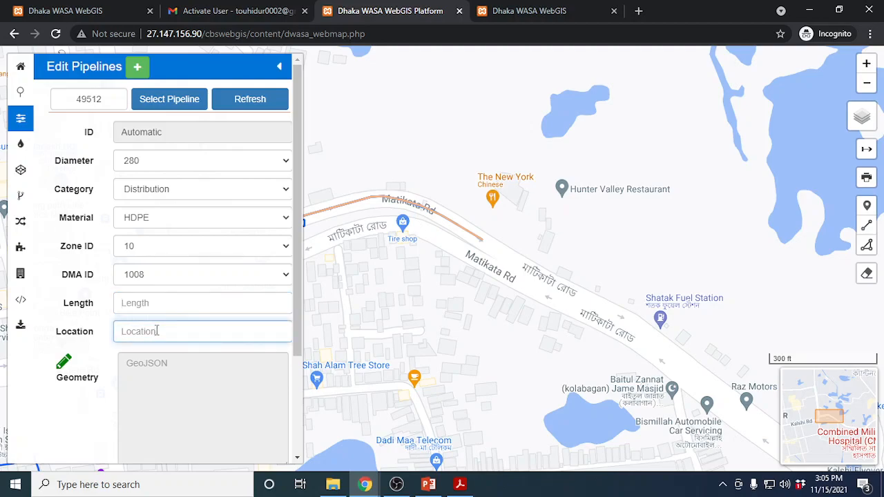
type("Matikata Road")
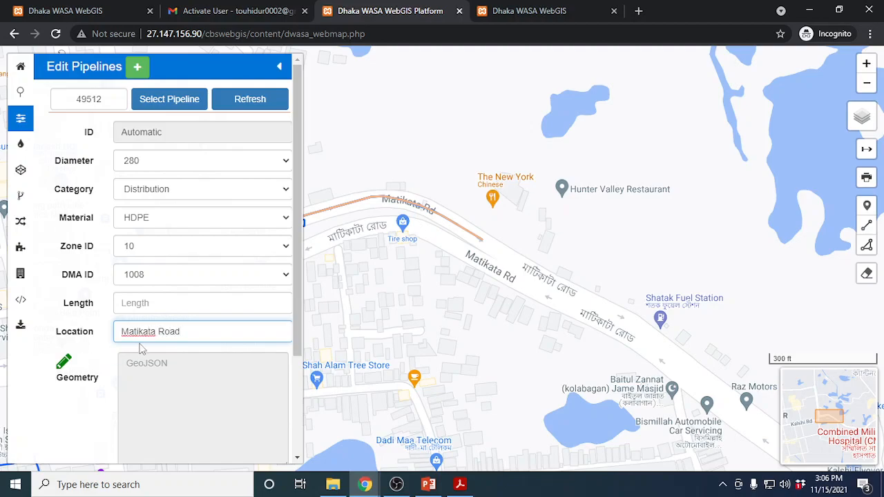
- Draw the new pipeline's line southeast along Matikata Rd past the Shatak Fuel Station and confirm adding the geometry
left_click(69, 367)
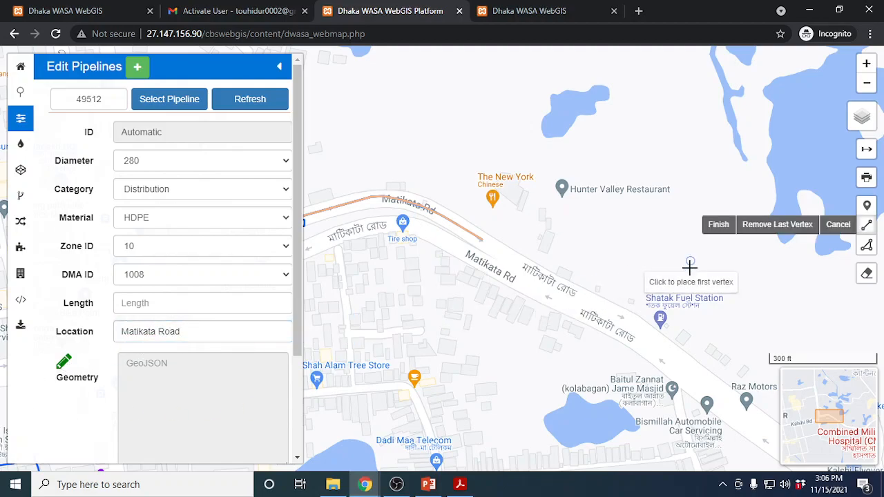
left_click(503, 261)
left_click(557, 290)
left_click(625, 326)
left_click(686, 363)
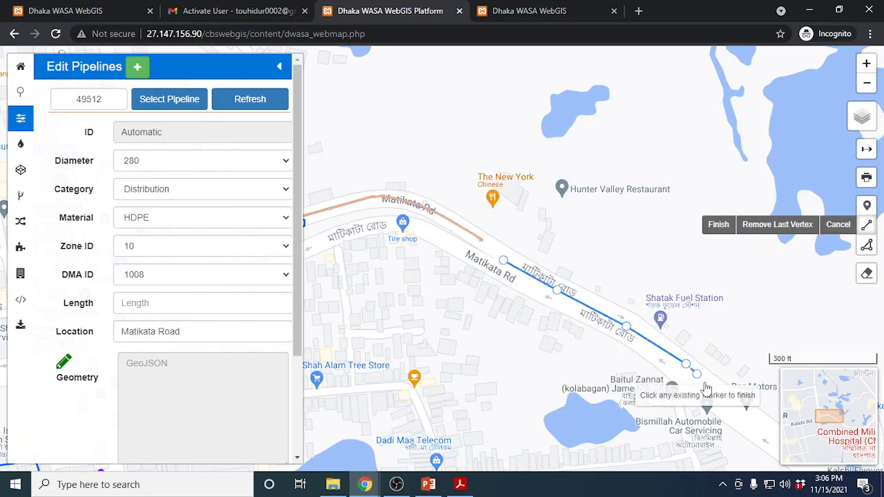
left_click(718, 224)
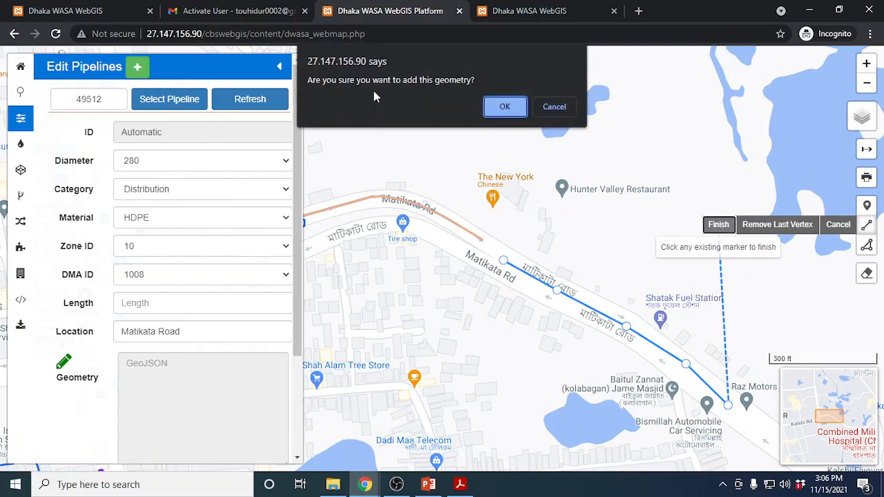
left_click(505, 107)
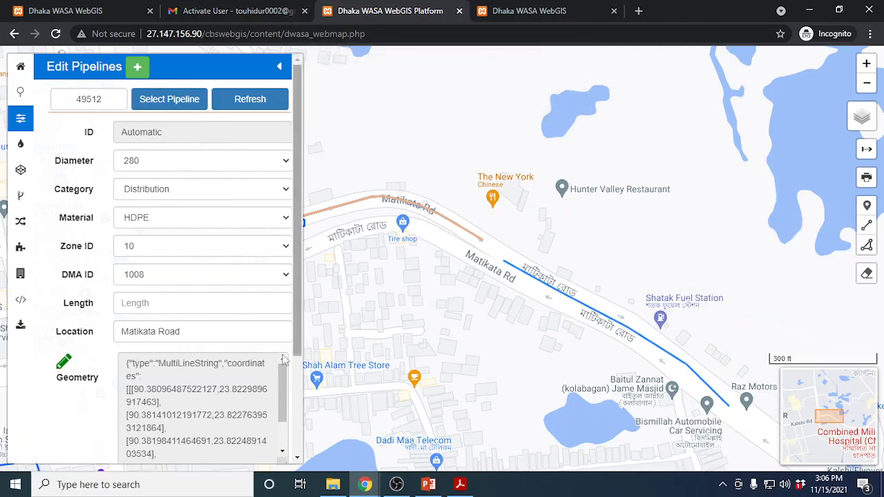
- Measure the drawn pipeline's length along its vertices with the measure tool
scroll(297, 345, "down", 2)
left_click_drag(298, 365, 298, 355)
left_click(865, 150)
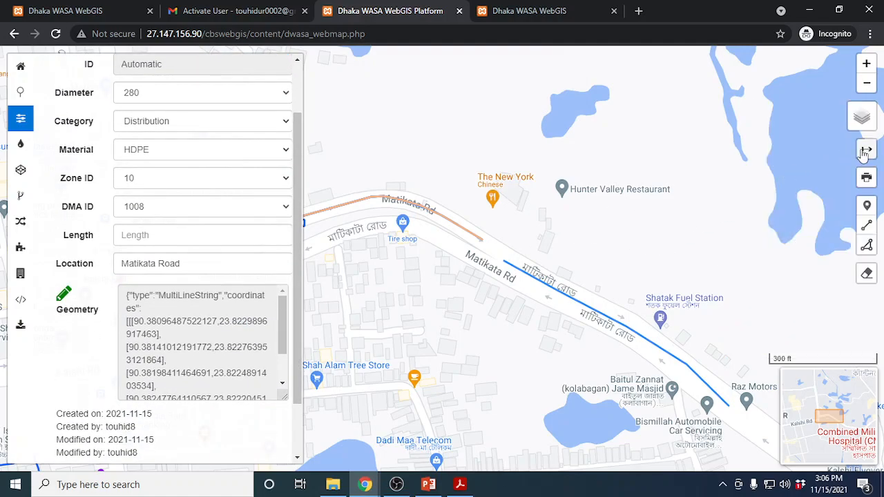
left_click(504, 261)
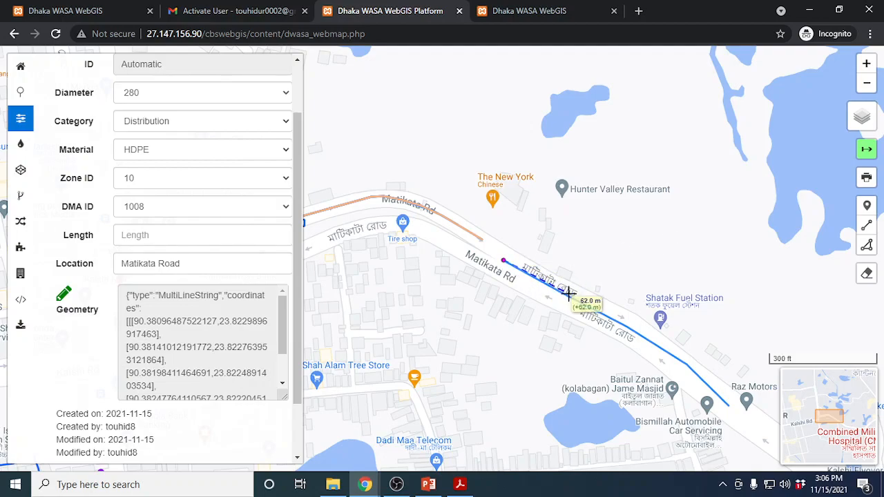
left_click(572, 298)
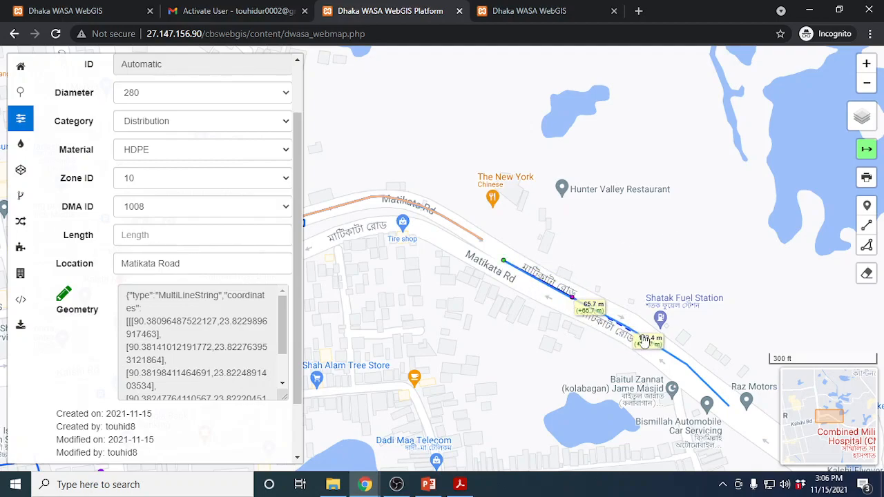
left_click(686, 366)
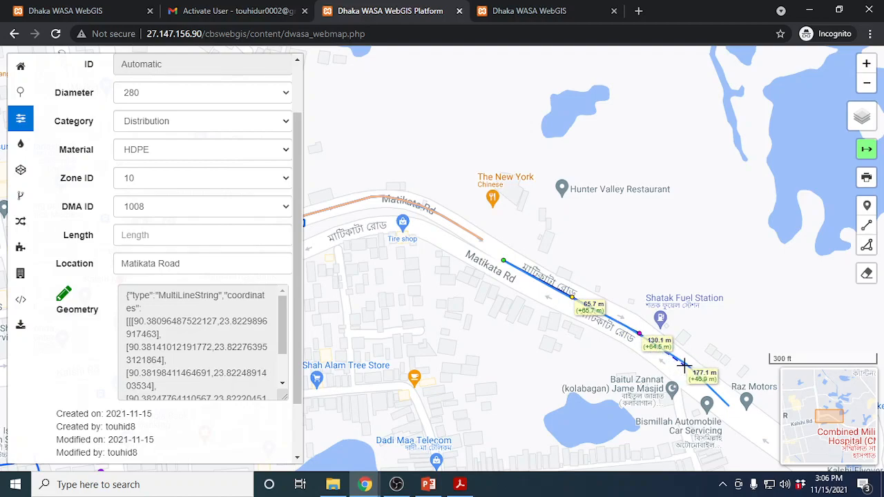
double_click(729, 409)
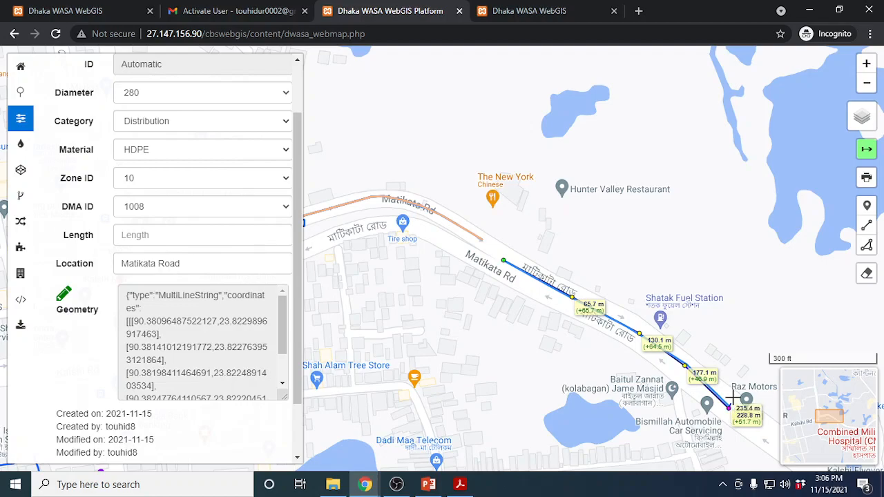
left_click(867, 148)
- Set the new pipeline's length to 230
left_click(196, 240)
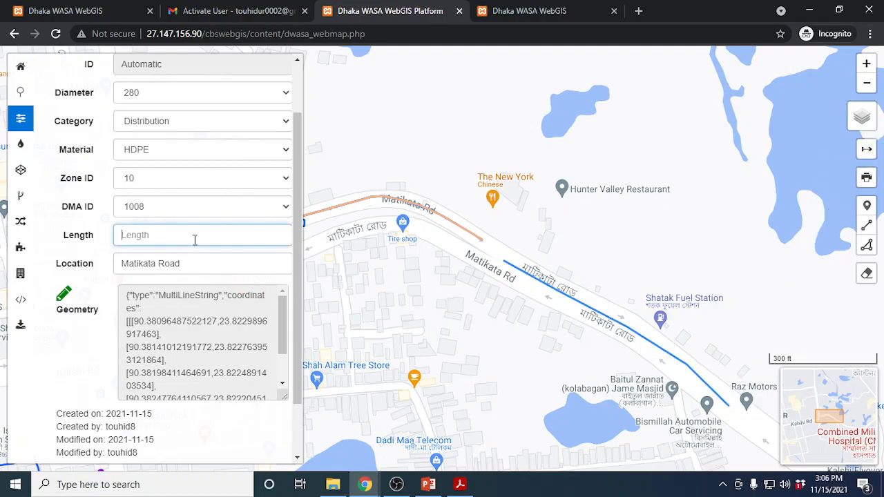
type("230")
left_click_drag(298, 157, 302, 219)
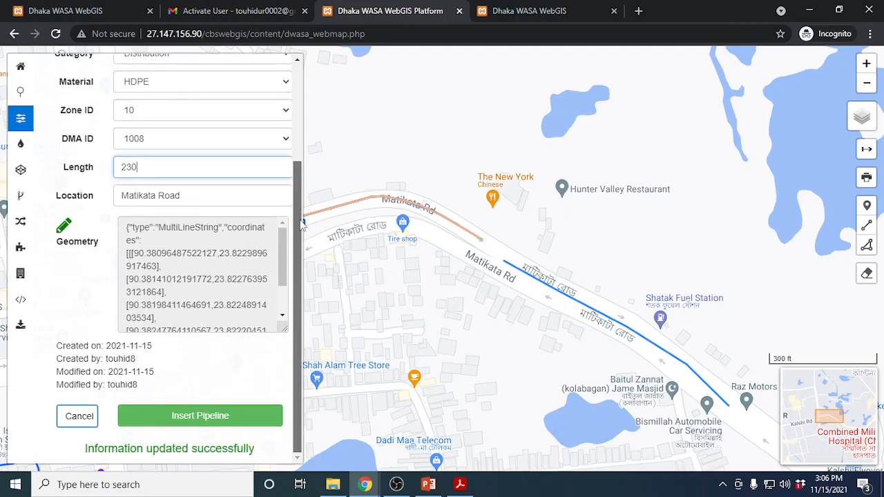
- Insert the new pipeline and refresh the pipeline display
left_click(211, 416)
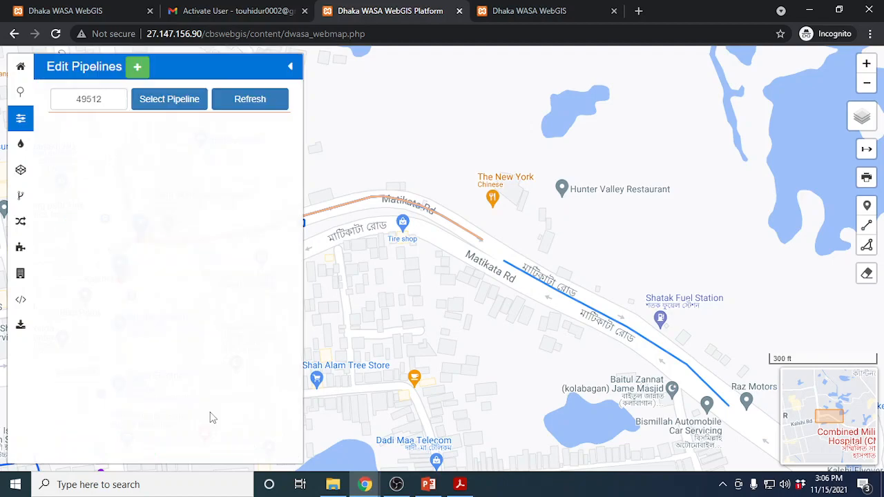
left_click(266, 101)
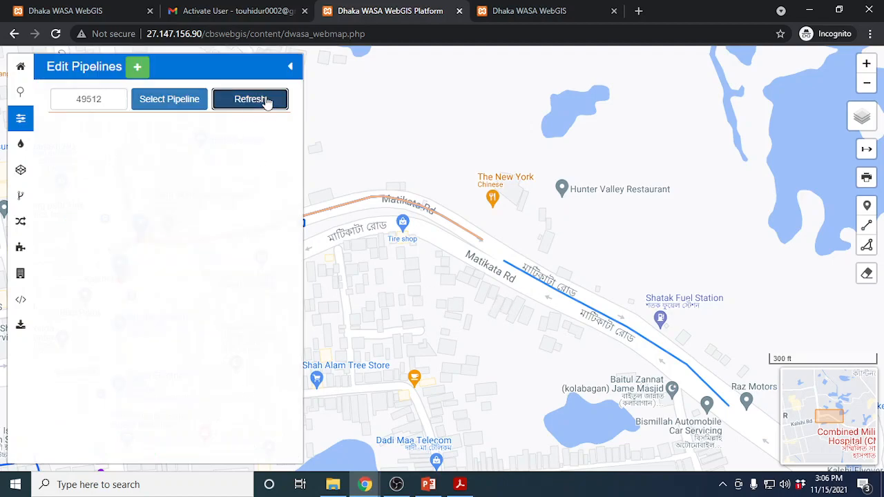
mouse_move(577, 306)
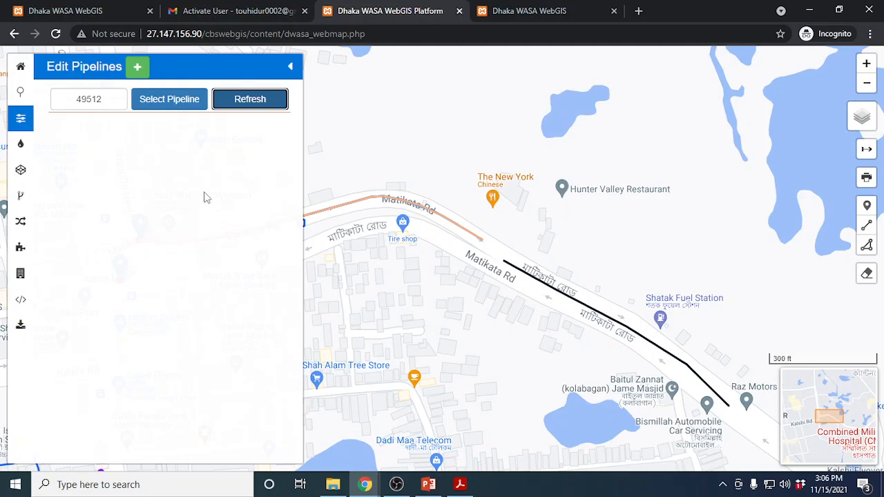
- Open the production tubewell editor and inspect the tubewell near Rd No. 4 on the map
left_click(20, 92)
left_click(22, 119)
left_click(22, 144)
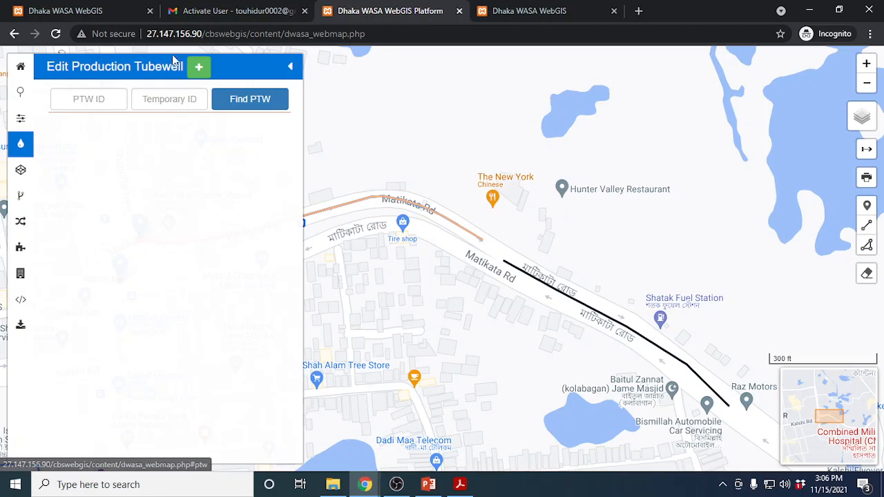
scroll(451, 173, "down", 5)
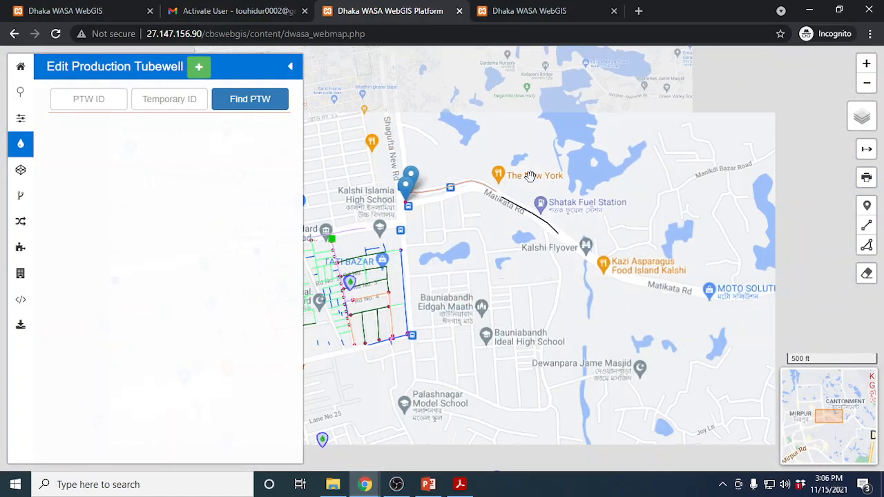
scroll(476, 201, "up", 5)
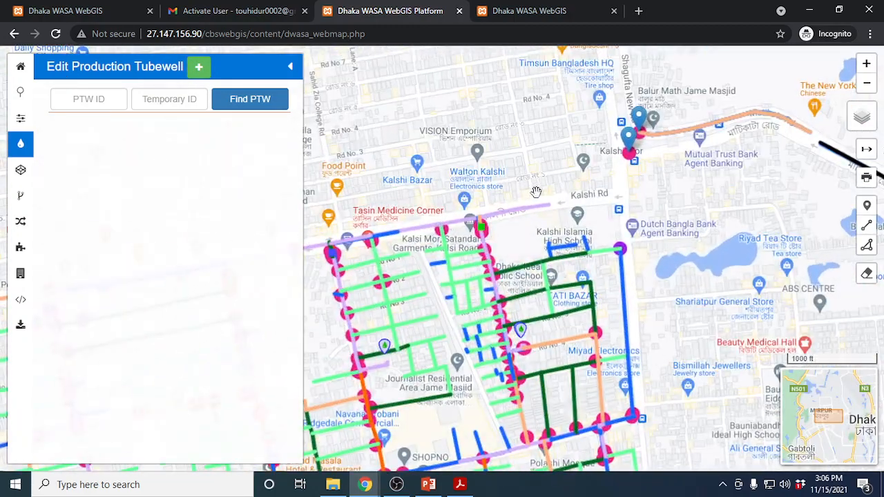
left_click(521, 333)
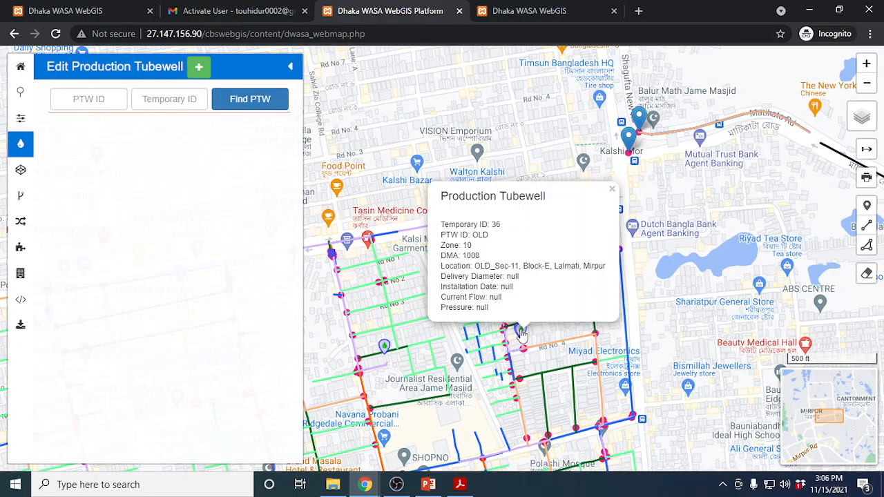
- Try to find tubewell 36 by its PTW ID and close the map popup
left_click(96, 111)
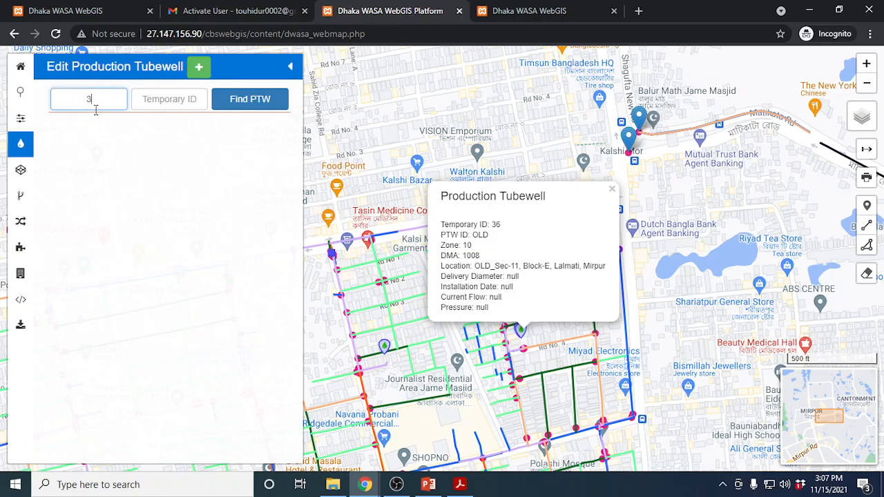
left_click(233, 97)
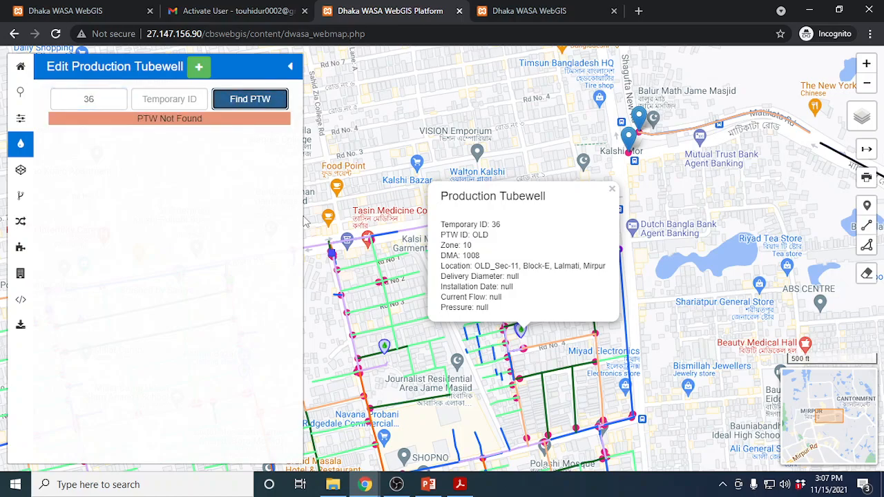
left_click(612, 189)
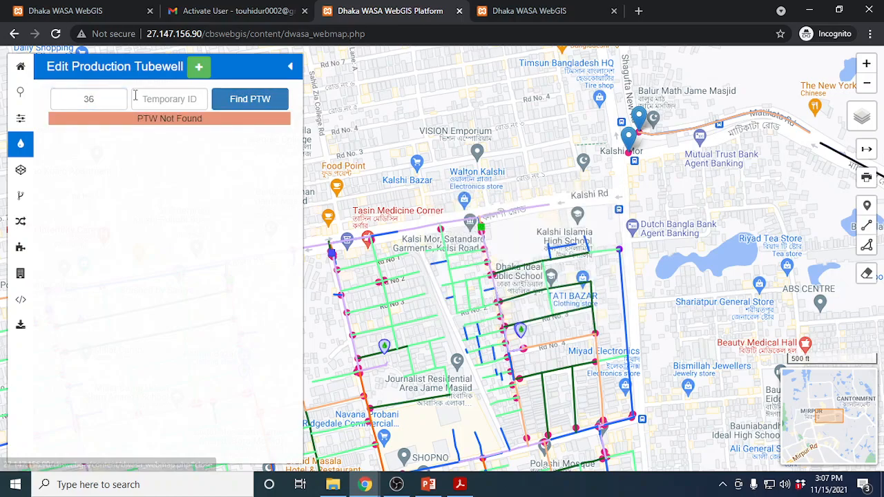
- Clear the PTW ID and find the production tubewell with Temporary ID 36
double_click(107, 99)
key("BackSpace")
left_click(183, 97)
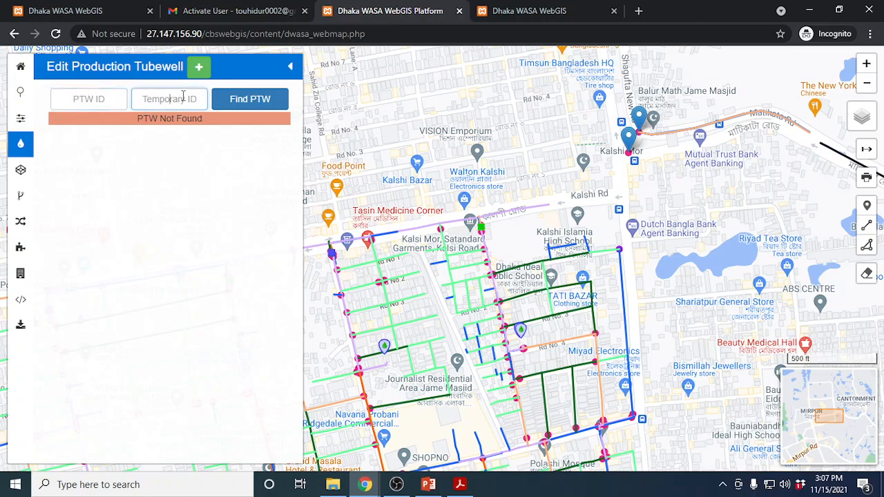
type("36")
left_click(252, 100)
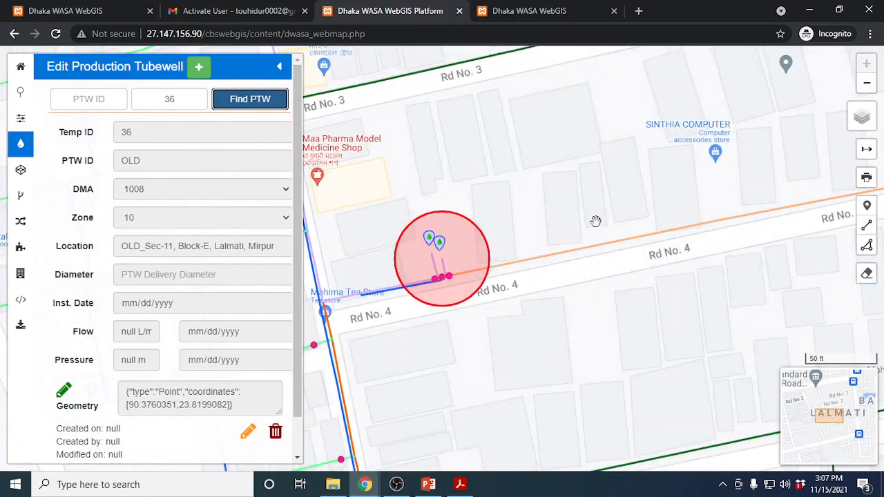
scroll(293, 149, "down", 1)
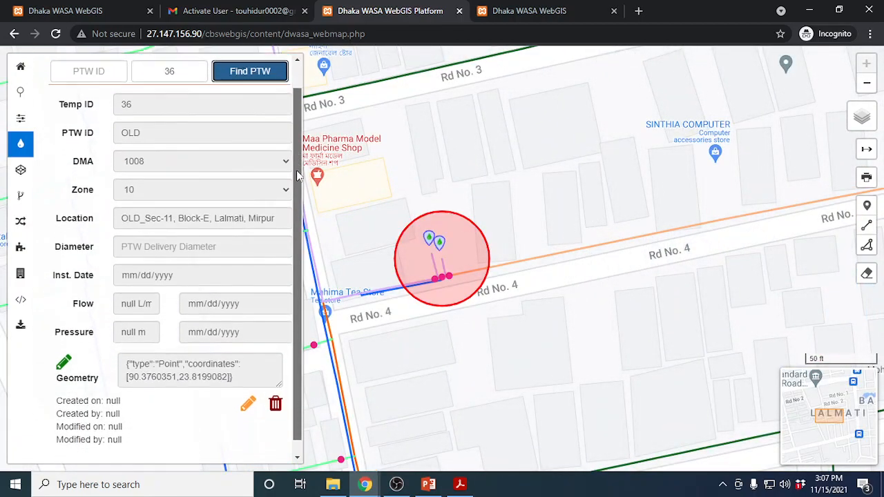
left_click(248, 391)
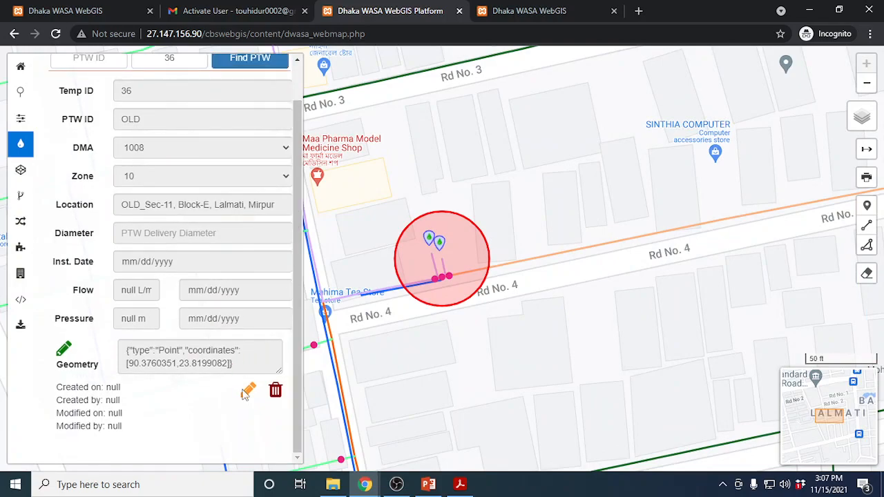
left_click_drag(296, 199, 299, 230)
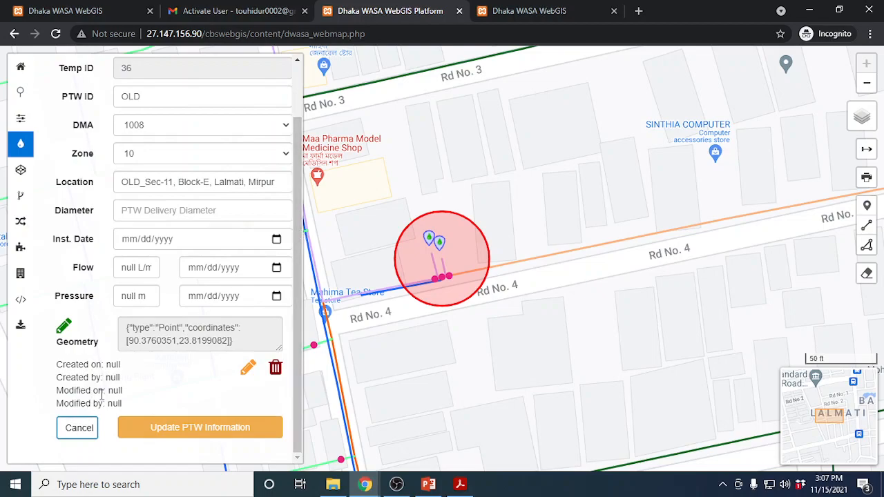
left_click(77, 428)
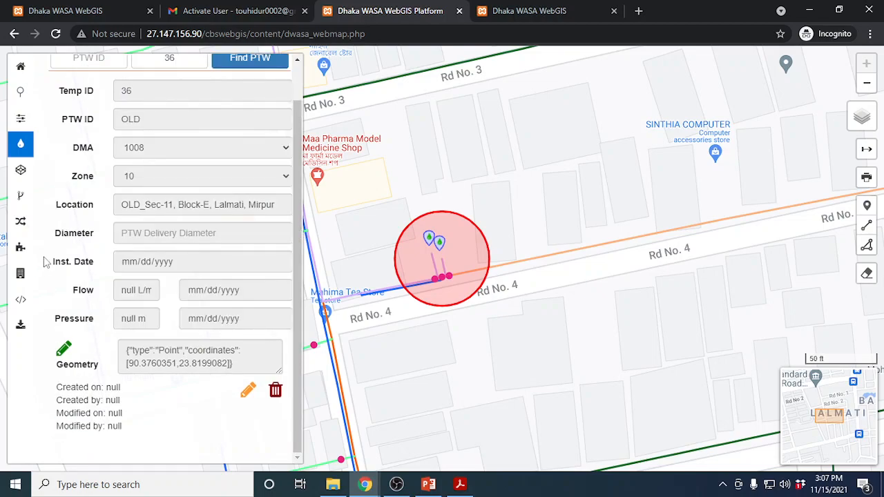
left_click(20, 170)
scroll(548, 181, "down", 1)
scroll(548, 181, "down", 5)
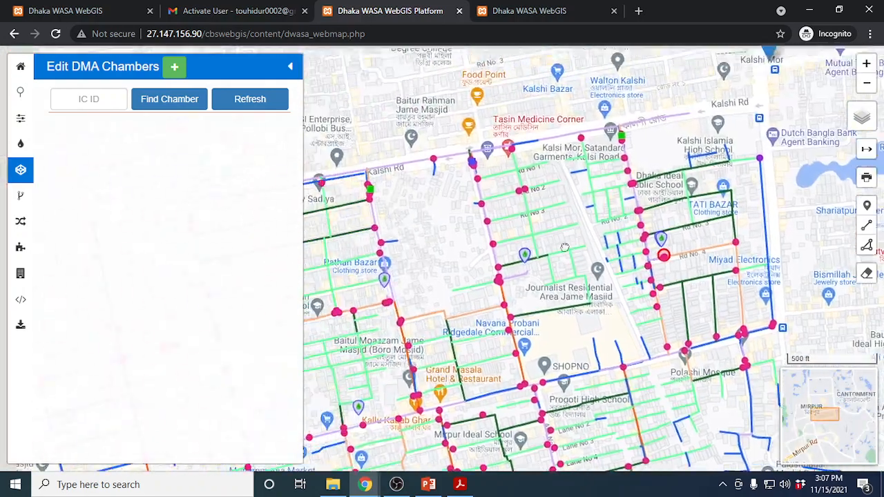
left_click_drag(565, 248, 573, 250)
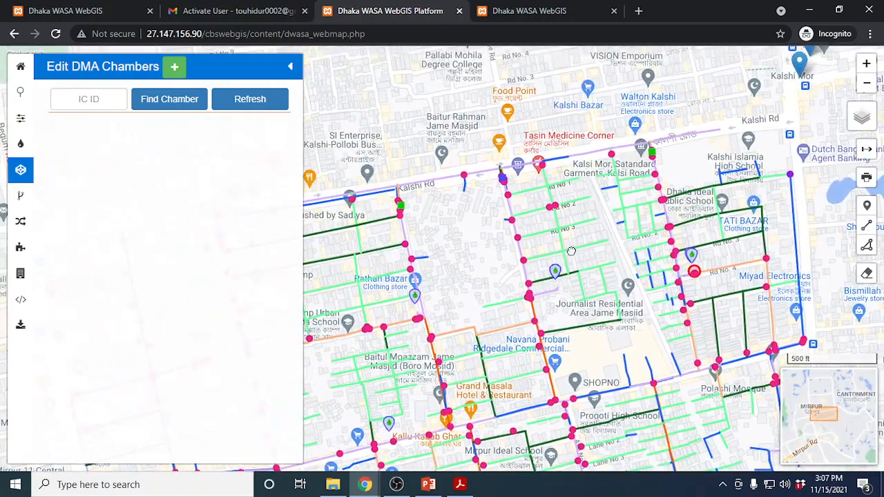
mouse_move(449, 226)
left_click_drag(449, 226, 641, 275)
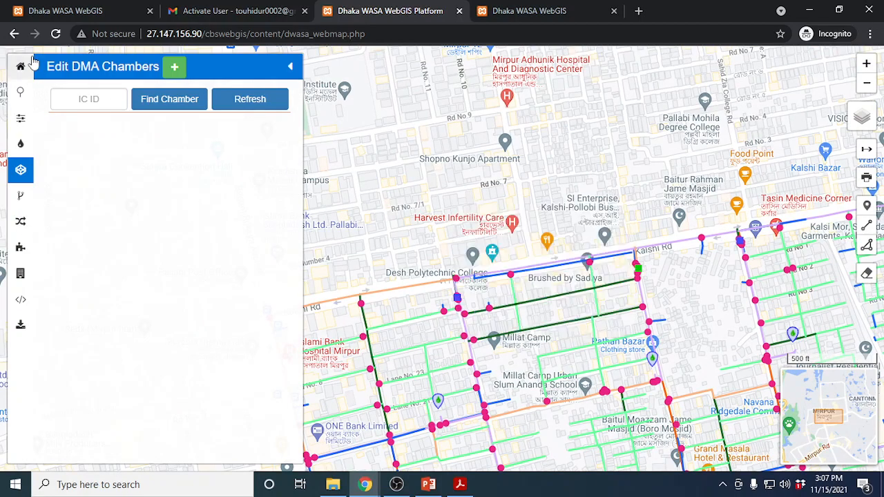
left_click(88, 96)
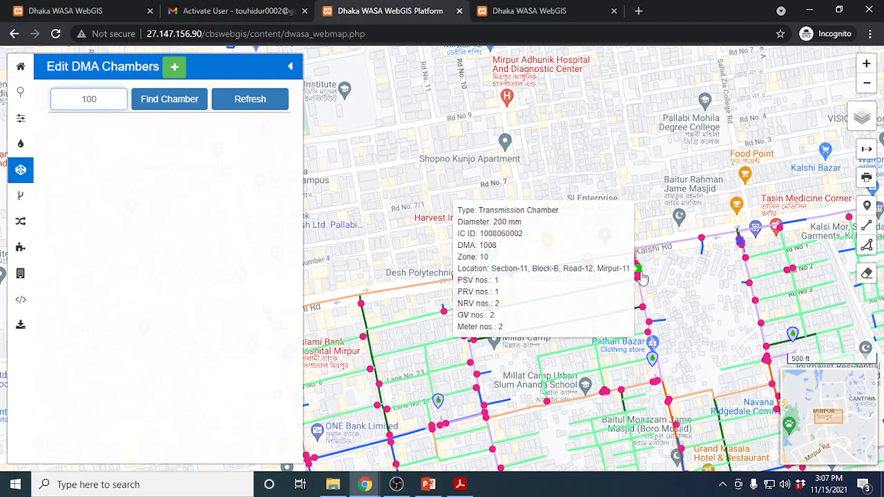
type("1008060002")
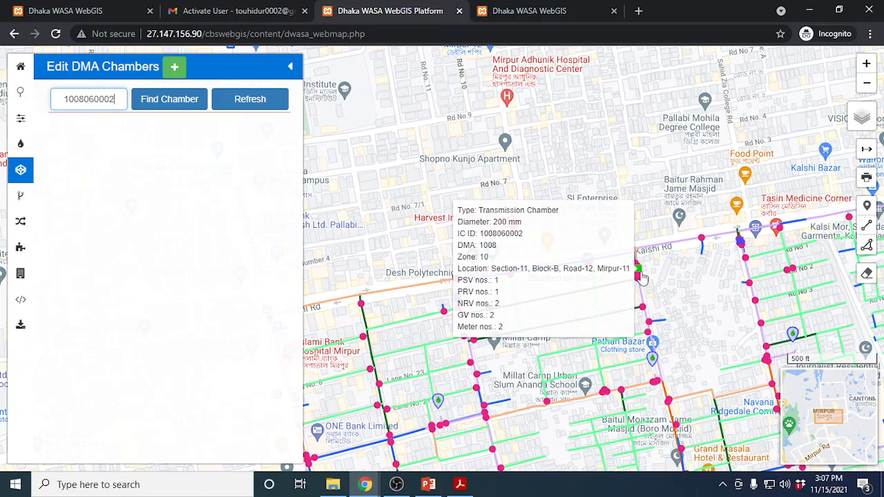
left_click(157, 102)
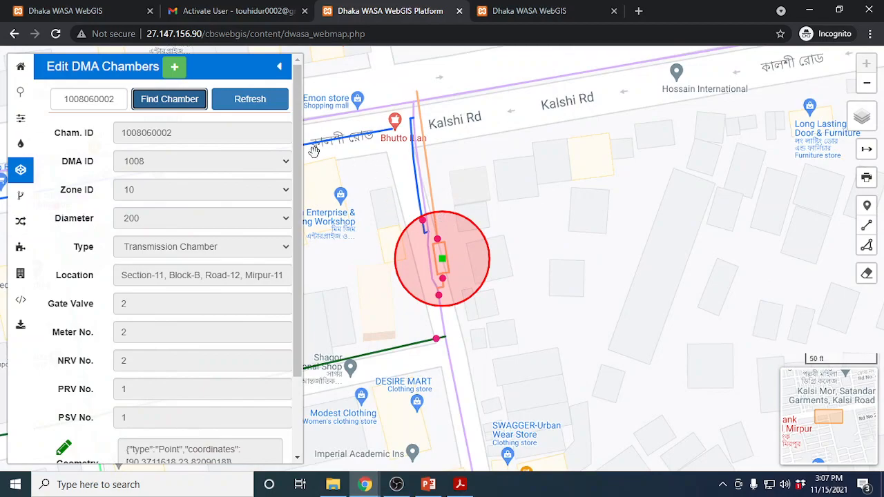
- Review the found chamber's attributes and open the empty form for adding a new chamber
scroll(294, 265, "down", 3)
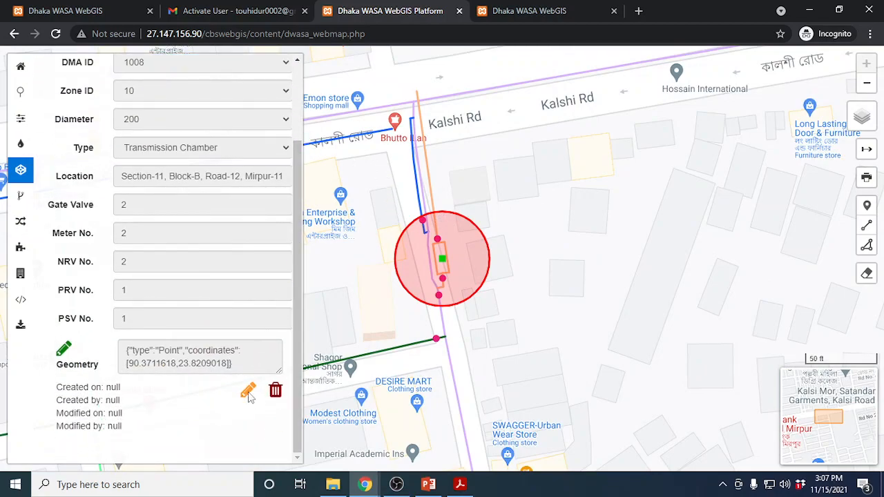
scroll(293, 239, "up", 3)
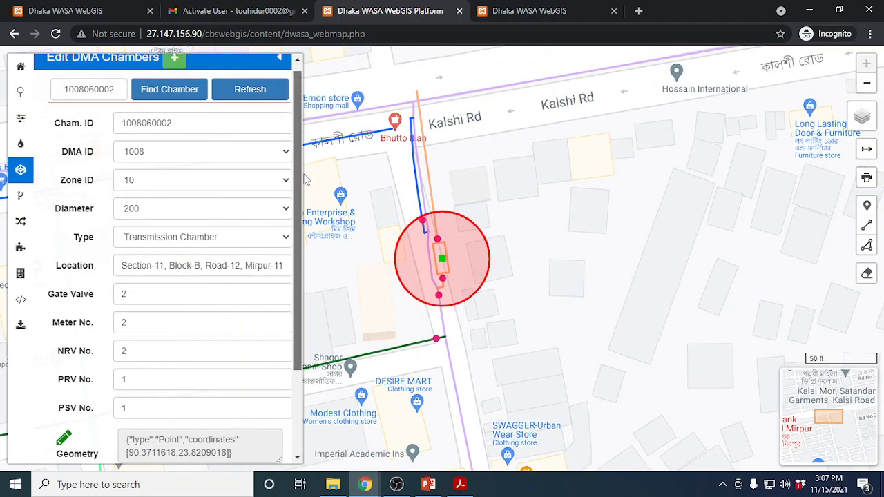
scroll(306, 207, "down", 3)
scroll(306, 266, "up", 3)
scroll(306, 283, "down", 3)
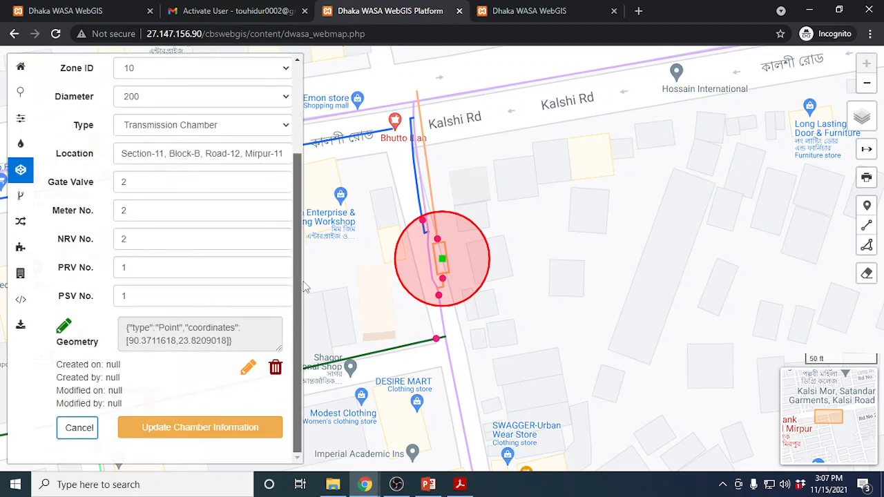
scroll(306, 287, "up", 4)
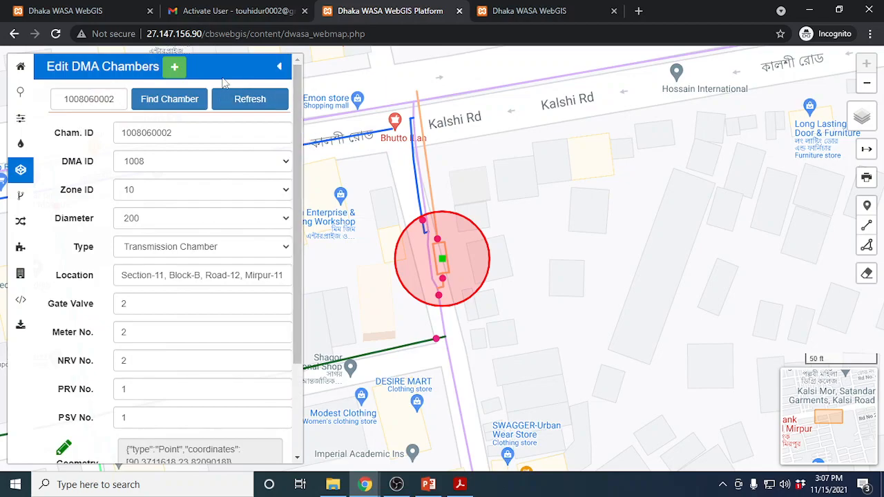
left_click(173, 66)
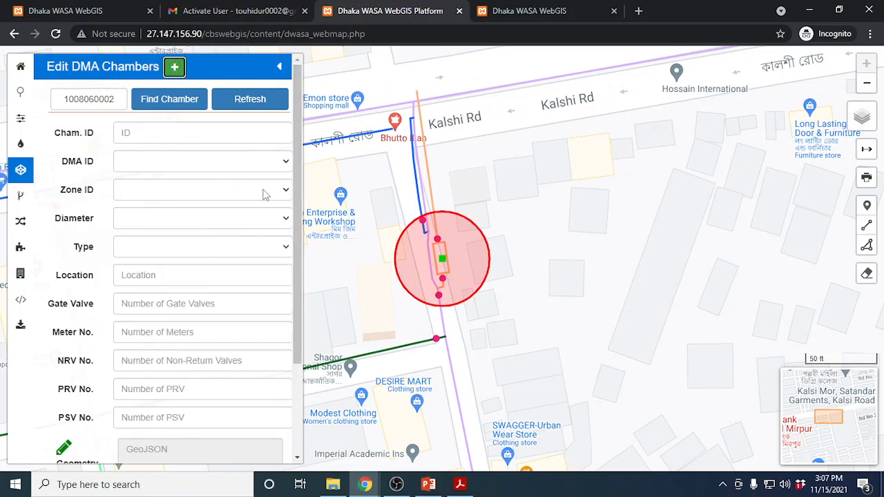
left_click_drag(298, 111, 299, 132)
- Open the service connections editor and turn on the Service Connection Lines layer
left_click(20, 195)
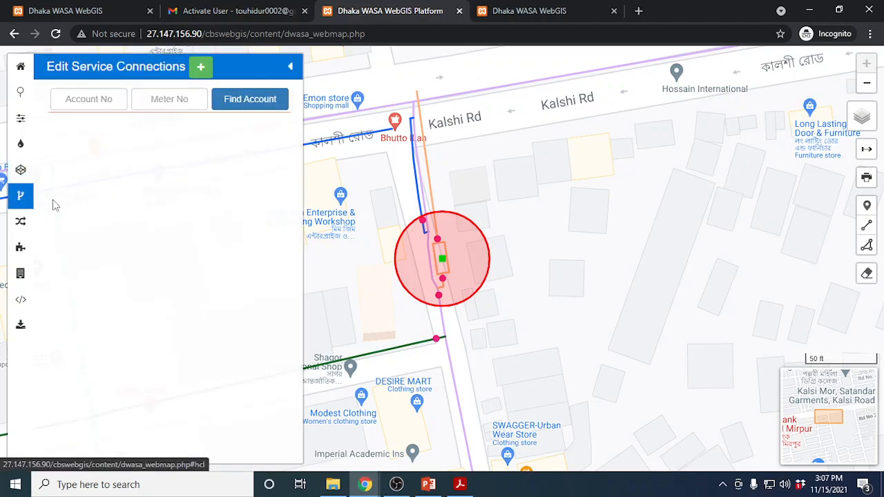
scroll(521, 225, "down", 4)
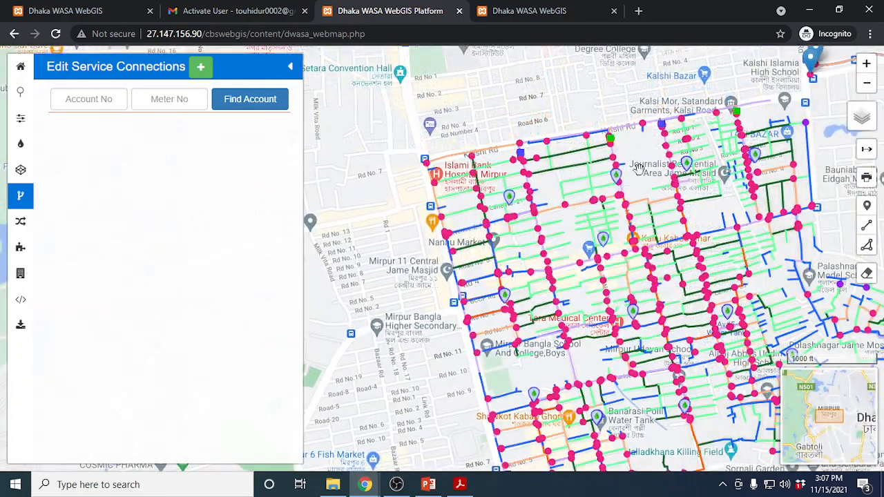
left_click_drag(660, 157, 549, 192)
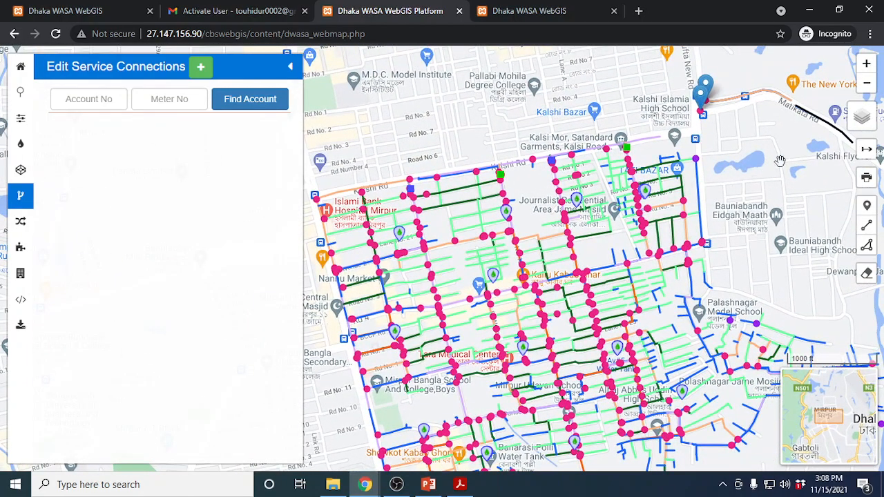
mouse_move(872, 120)
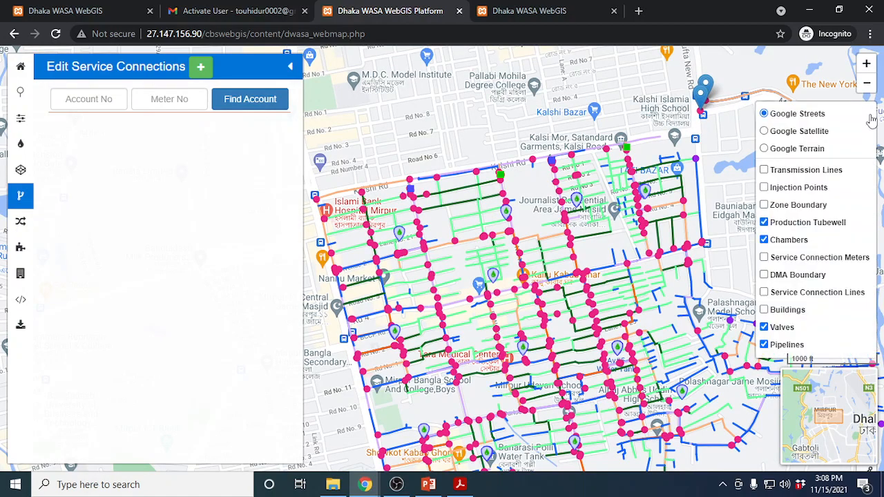
left_click(764, 293)
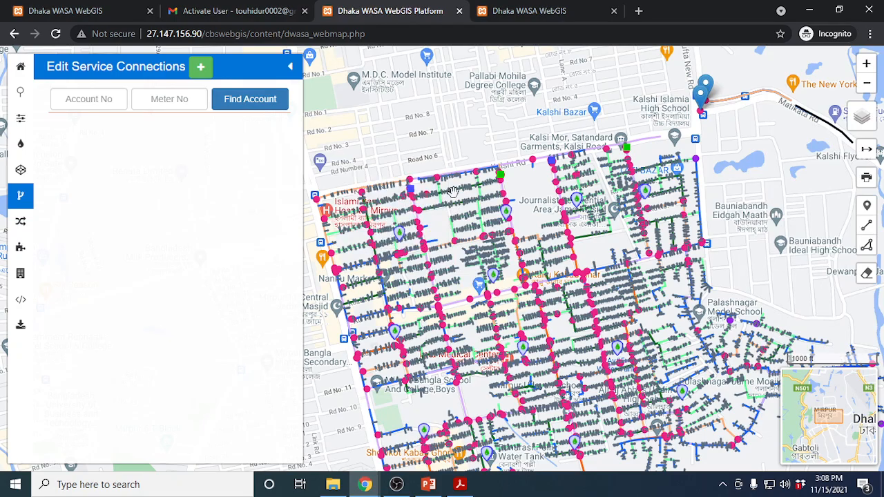
- Inspect a service connection line's details on the map
scroll(465, 174, "up", 2)
scroll(464, 174, "up", 4)
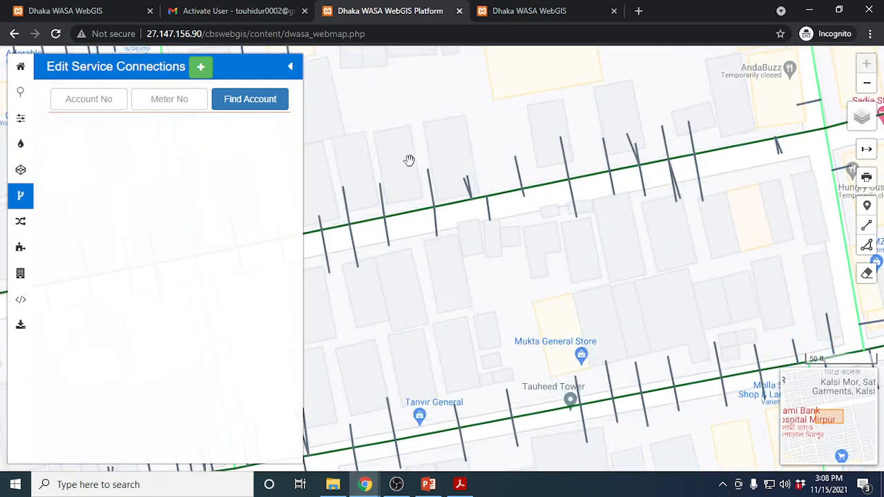
scroll(454, 156, "down", 2)
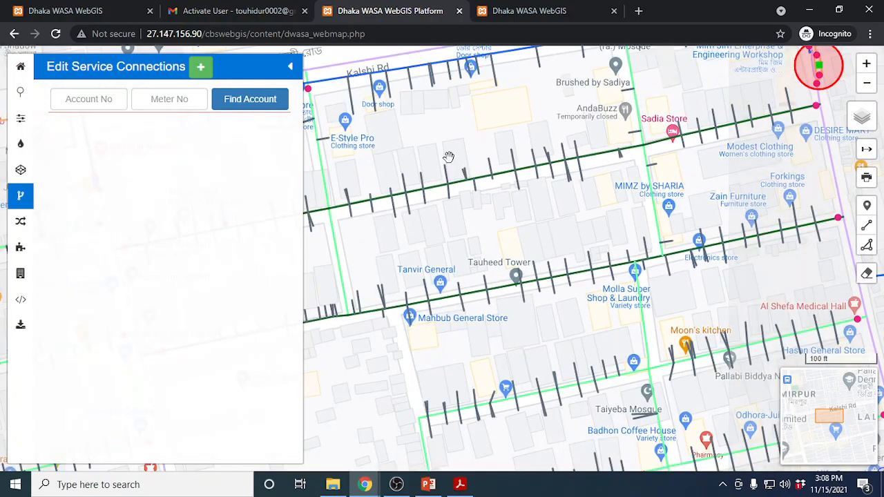
scroll(449, 157, "up", 2)
mouse_move(445, 194)
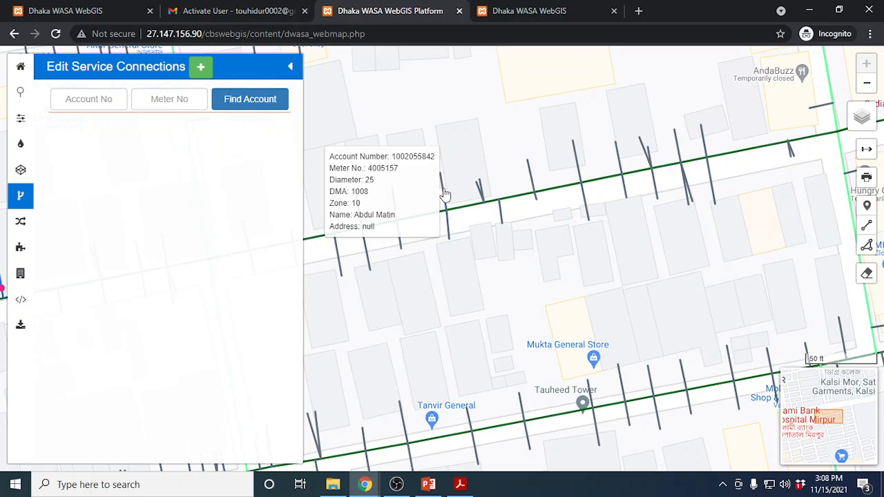
- Search the service connections editor by the inspected line's account number
left_click(122, 105)
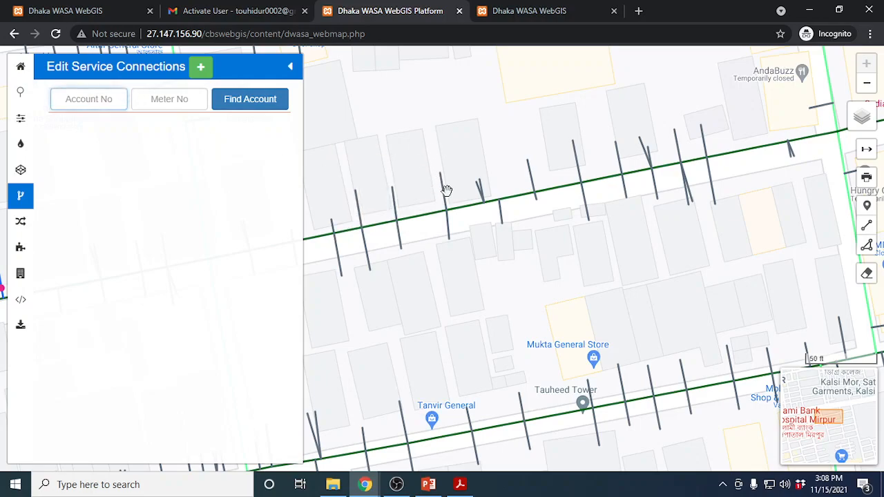
mouse_move(444, 195)
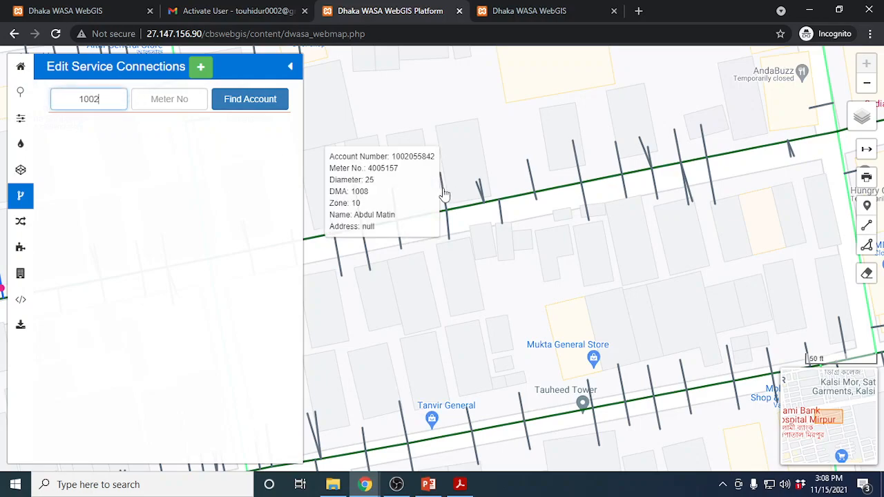
left_click(263, 99)
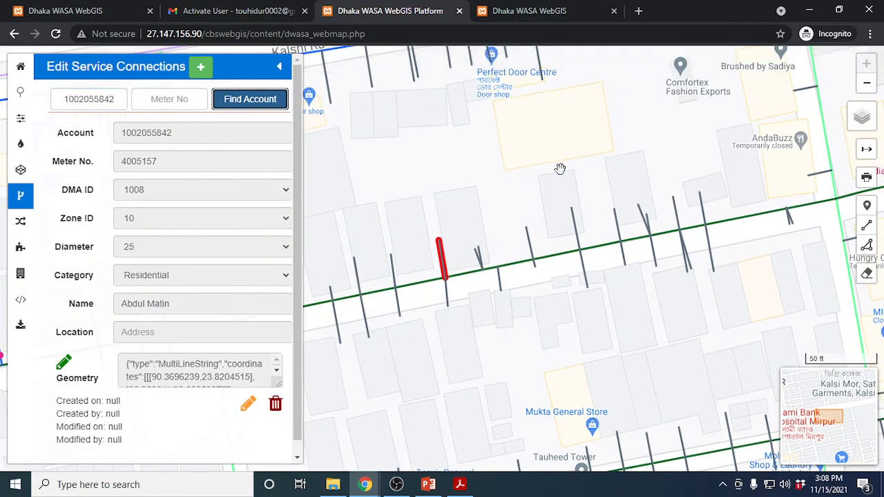
- Open the found service connection for editing, then open the blank form for a new service connection
scroll(302, 245, "down", 1)
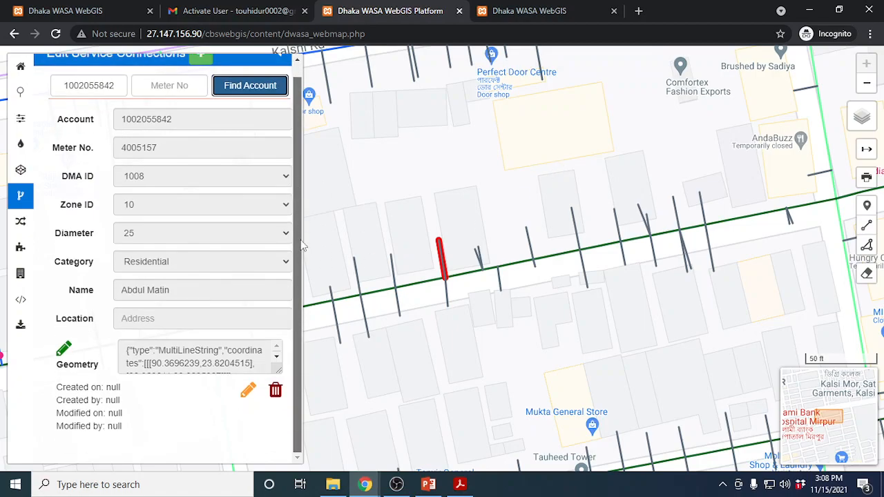
left_click_drag(299, 244, 300, 155)
scroll(302, 154, "down", 1)
left_click(250, 392)
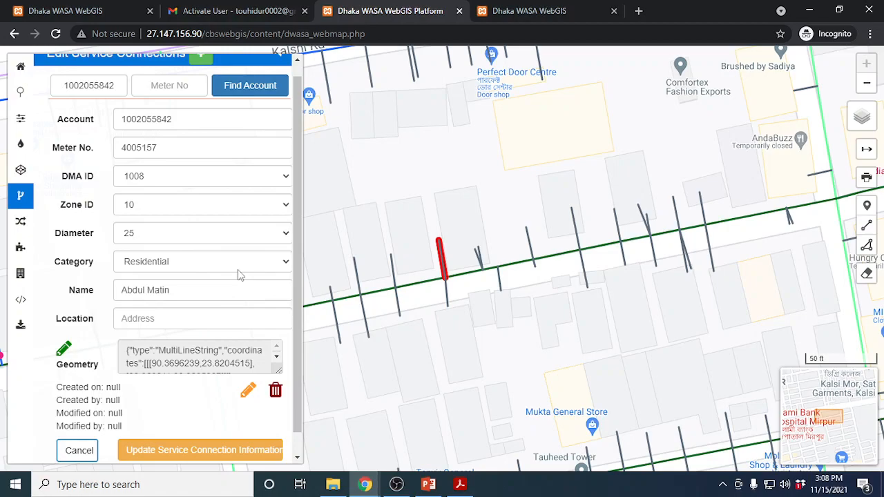
scroll(302, 81, "up", 1)
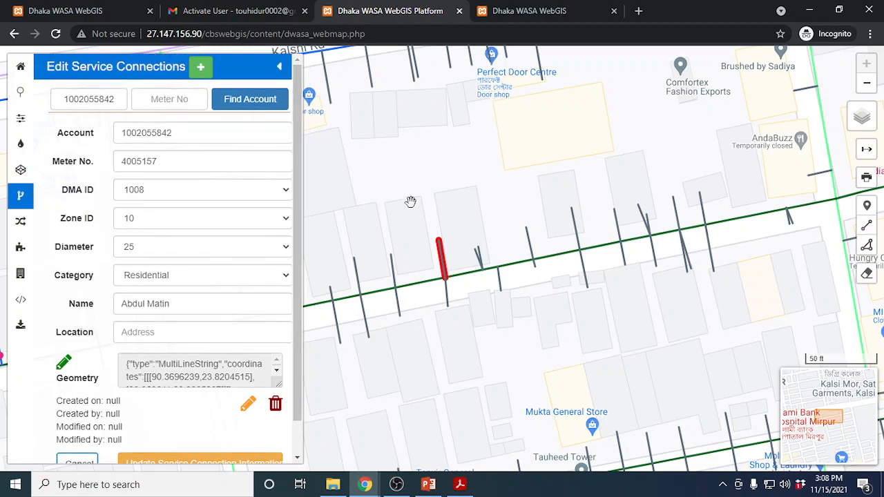
left_click(201, 67)
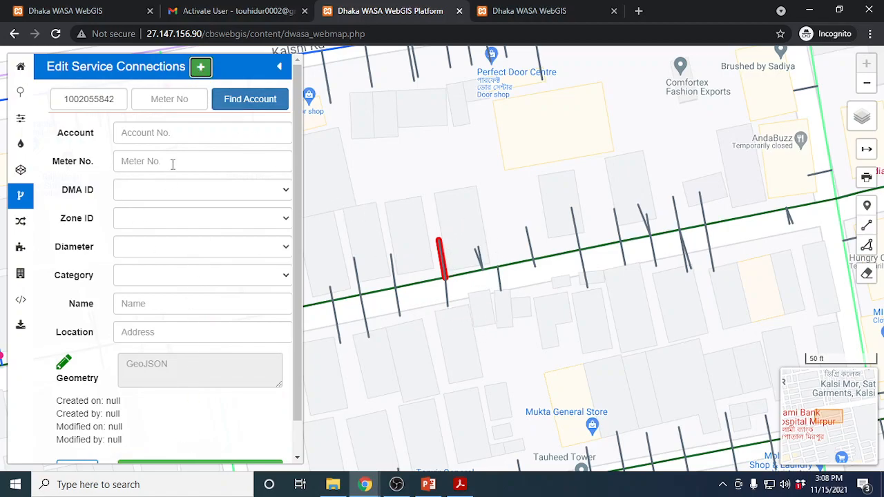
- Switch to the transmission lines editor and then to the buildings editor
left_click(20, 222)
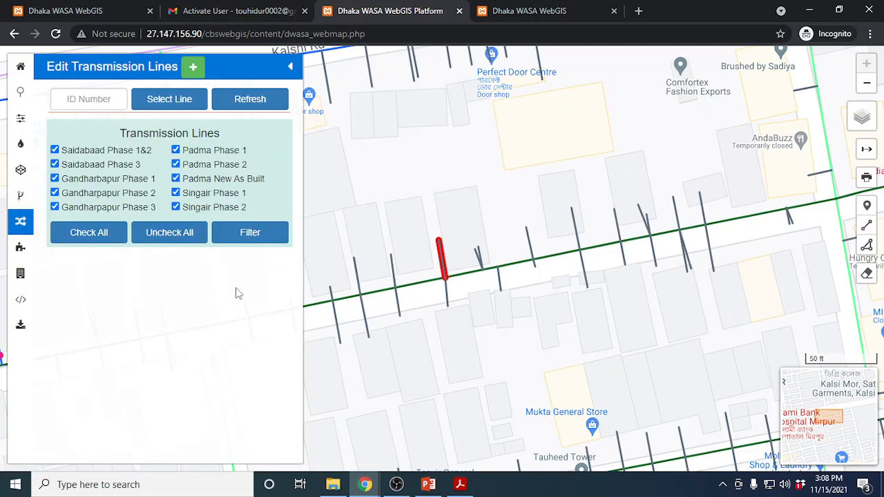
scroll(606, 231, "down", 1)
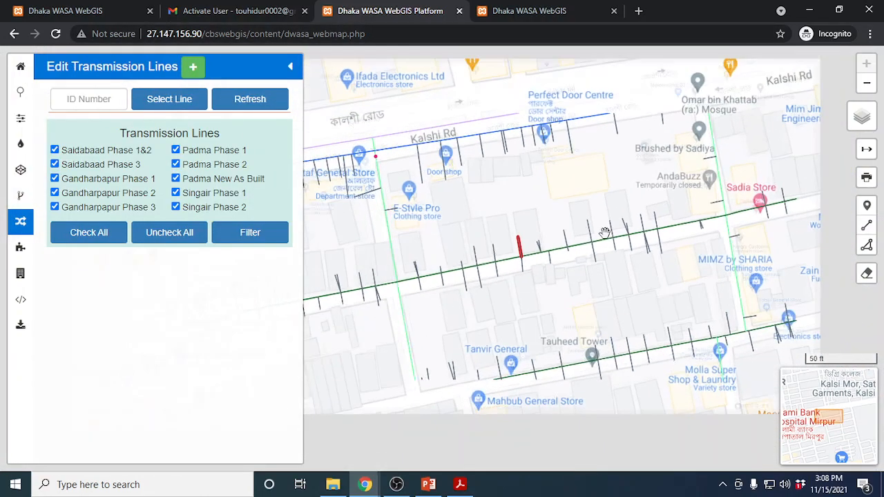
left_click(21, 275)
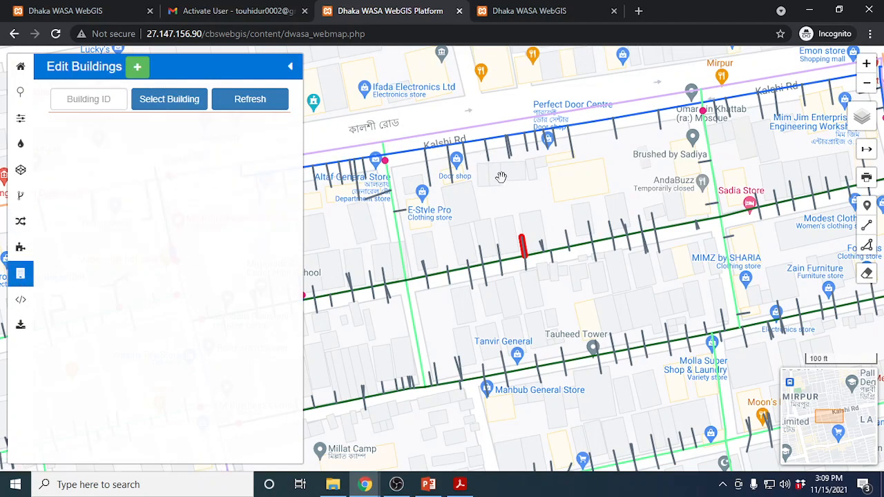
- Turn on the Buildings layer and inspect the building outlines along Kalshi Rd
scroll(612, 173, "down", 2)
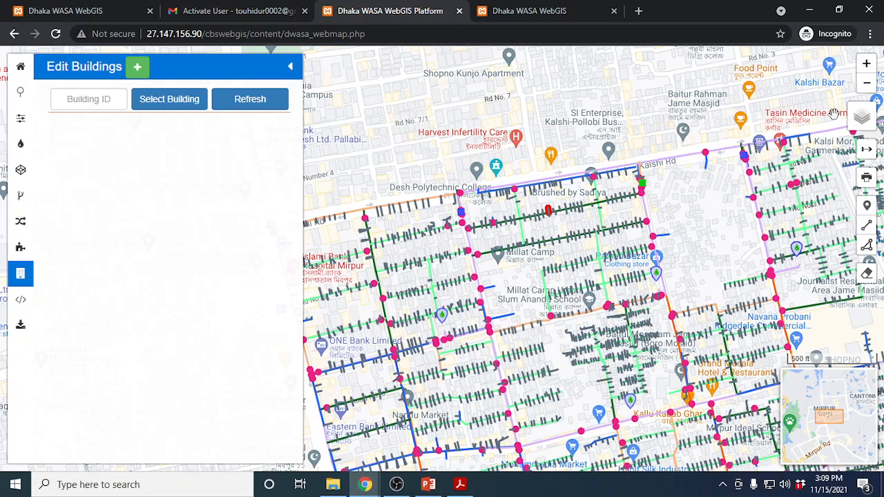
mouse_move(860, 117)
left_click(766, 292)
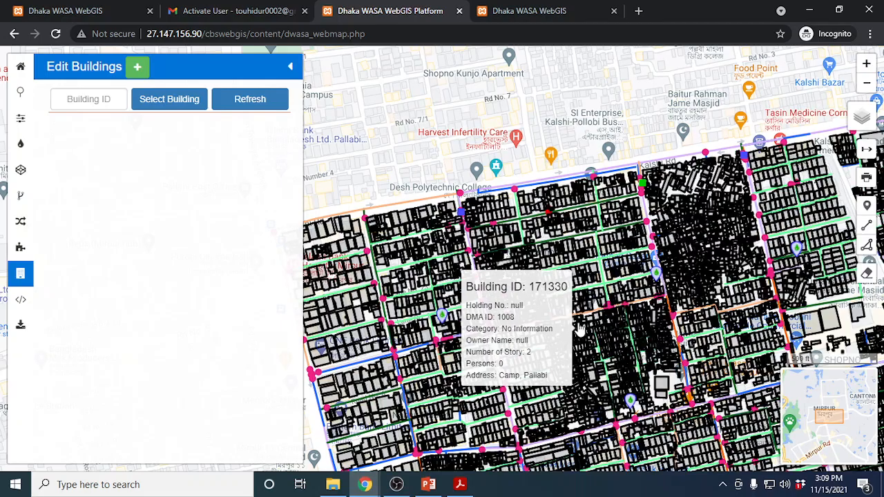
scroll(574, 186, "up", 1)
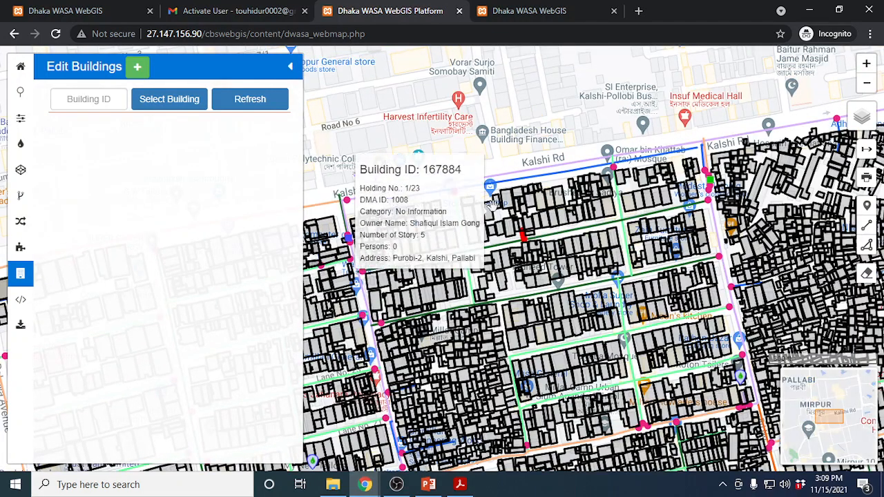
scroll(574, 179, "up", 1)
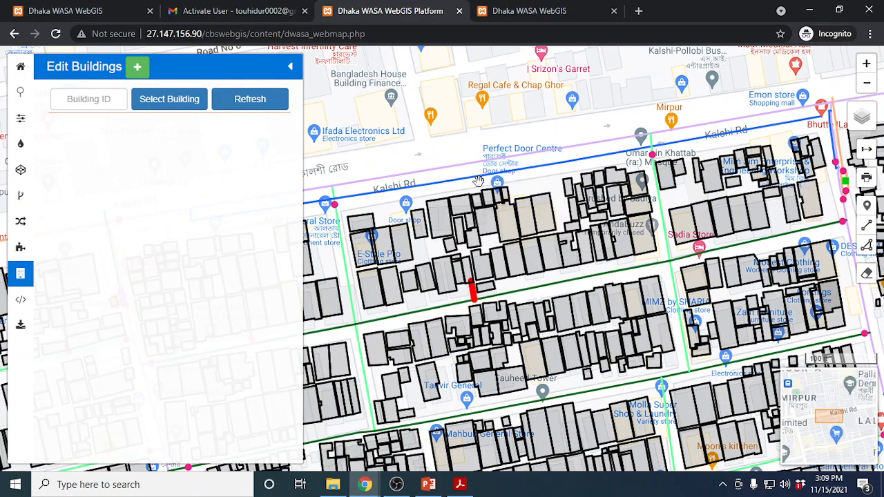
scroll(476, 181, "up", 1)
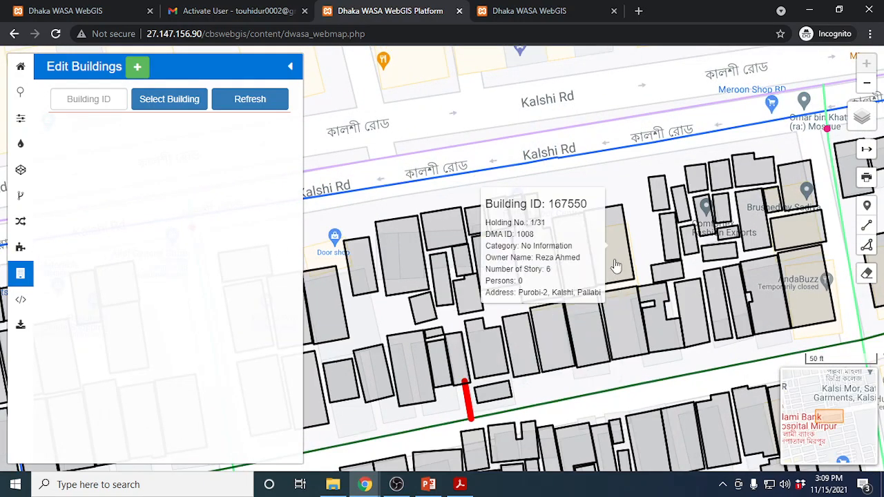
- Select the building with ID 167550
left_click(121, 102)
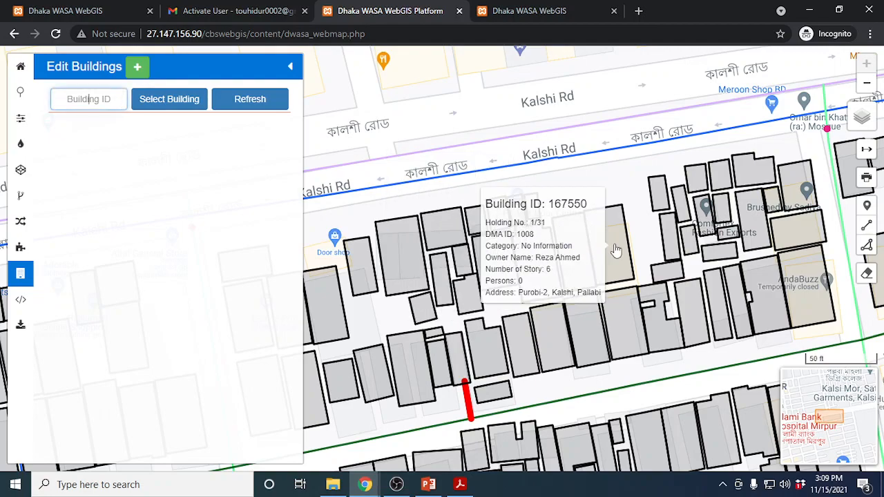
type("167550")
left_click(193, 100)
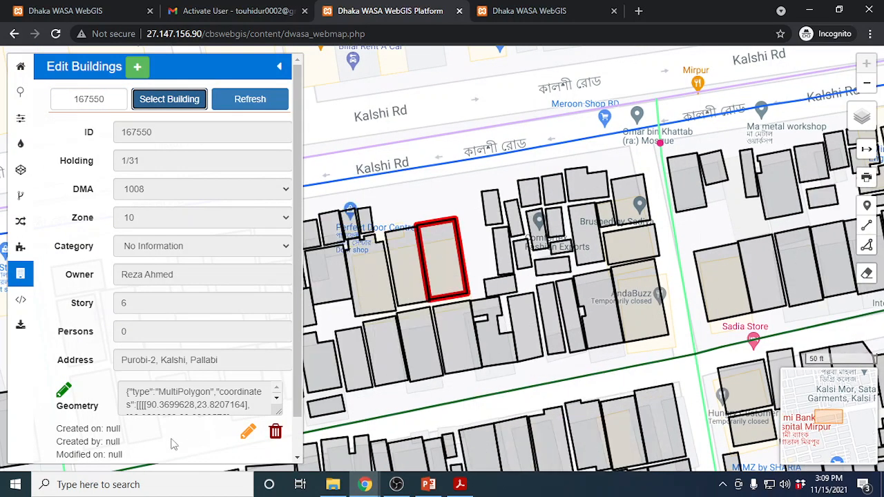
- Switch the basemap to Google Satellite
left_click_drag(298, 175, 302, 242)
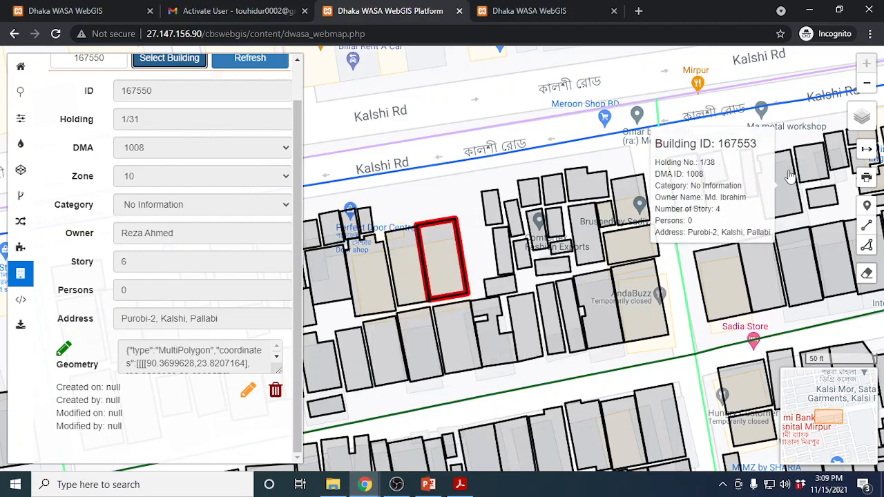
left_click_drag(527, 167, 627, 149)
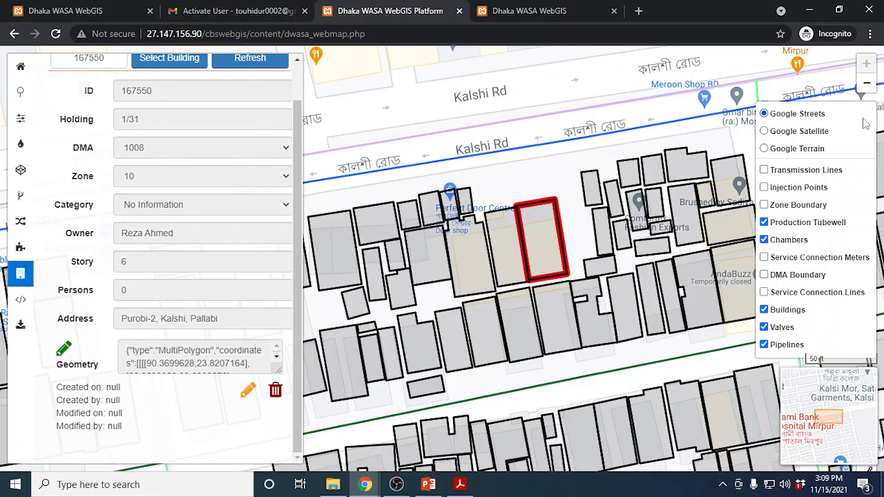
mouse_move(872, 117)
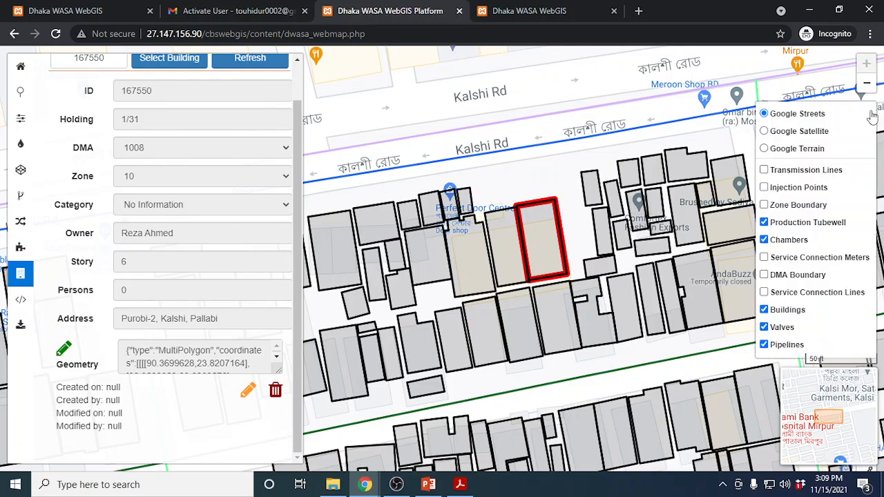
left_click(764, 131)
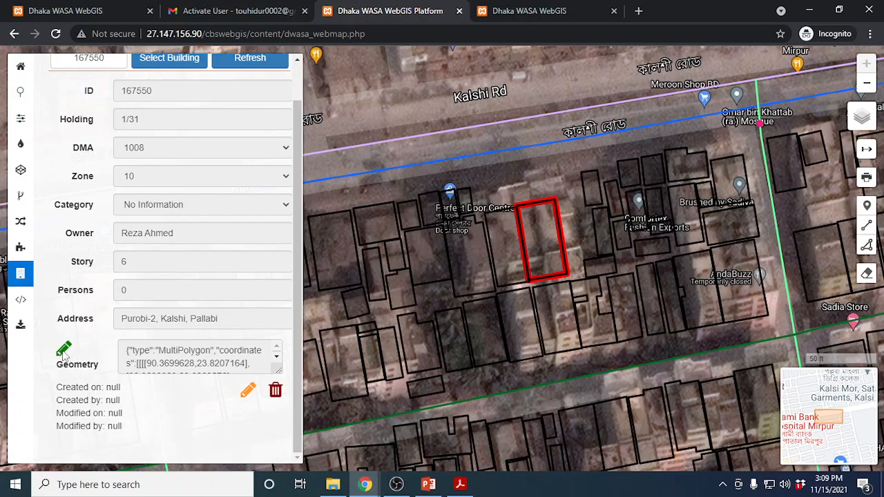
- Edit the selected building's geometry, moving its outline vertices north-east over the satellite footprint, and update the building
left_click(247, 395)
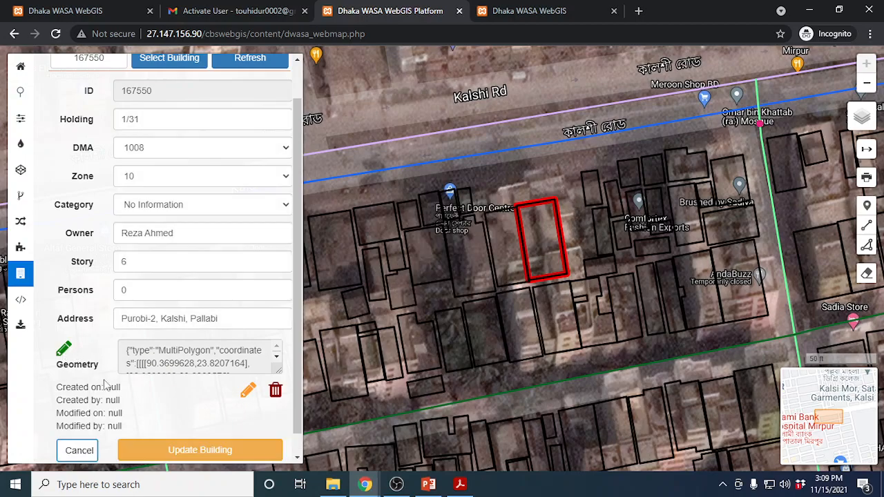
left_click(63, 351)
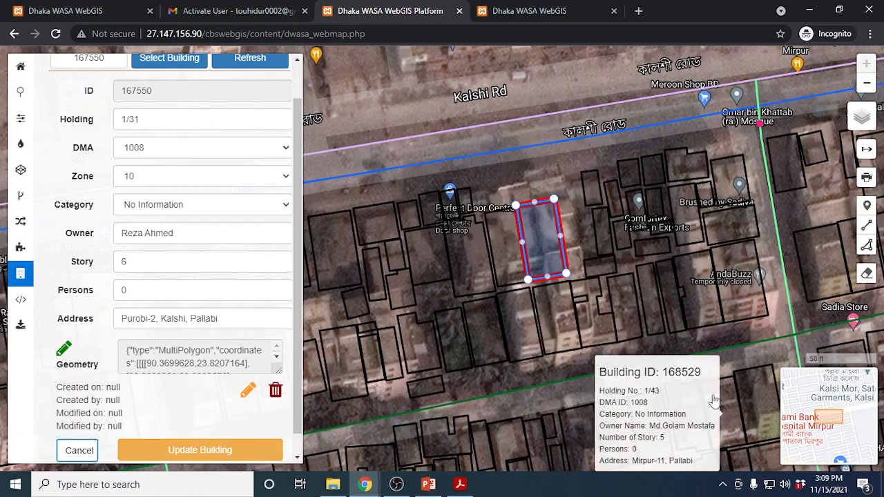
left_click_drag(555, 201, 565, 178)
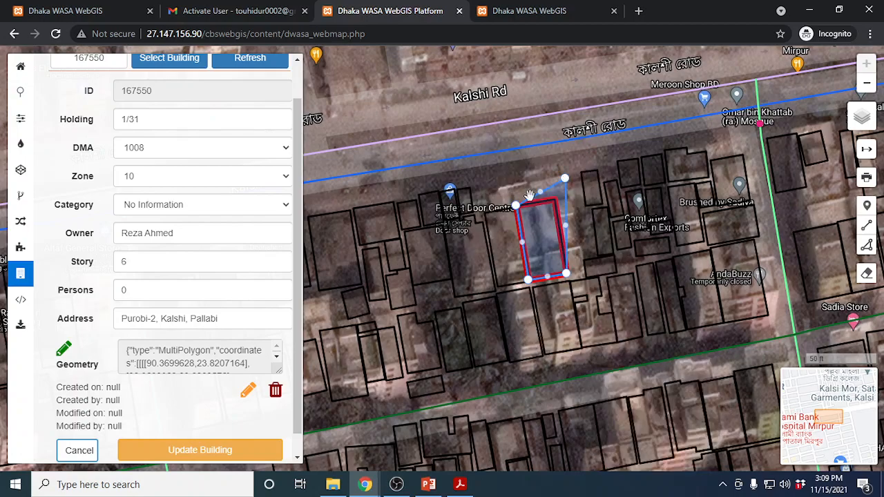
left_click_drag(518, 208, 529, 185)
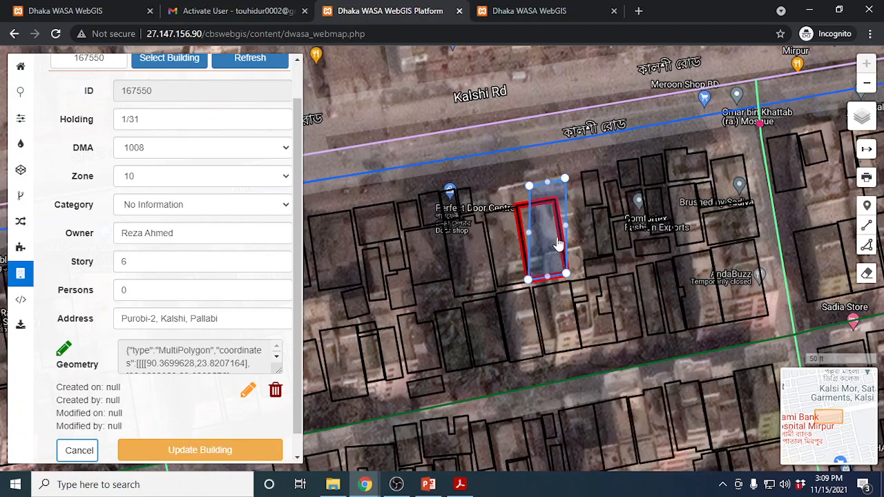
left_click_drag(567, 271, 578, 246)
left_click_drag(529, 282, 540, 253)
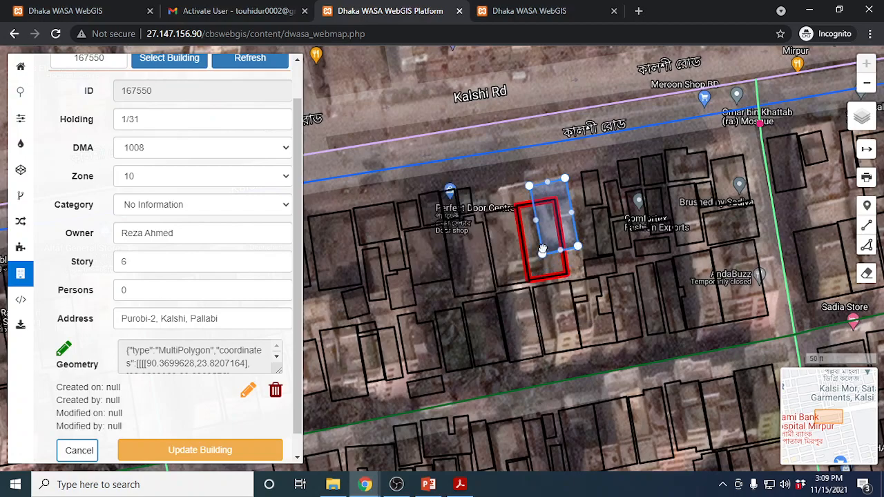
left_click_drag(529, 190, 563, 175)
left_click(539, 75)
left_click(505, 107)
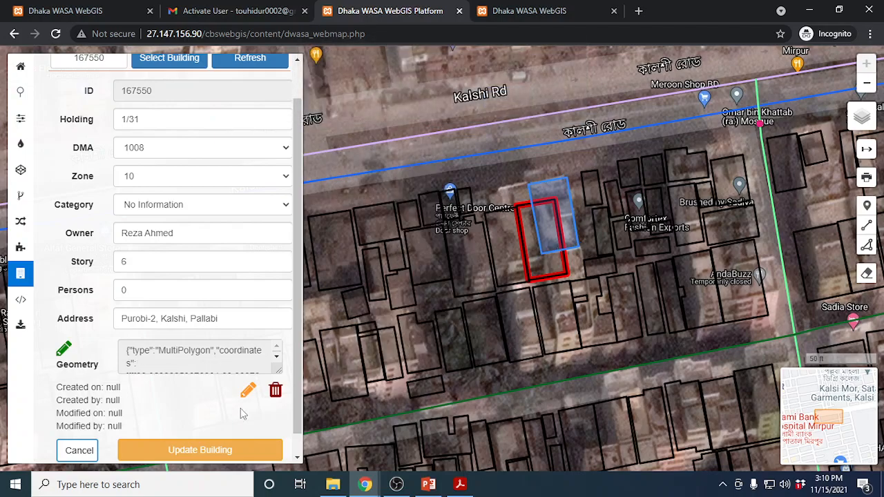
left_click_drag(295, 247, 305, 311)
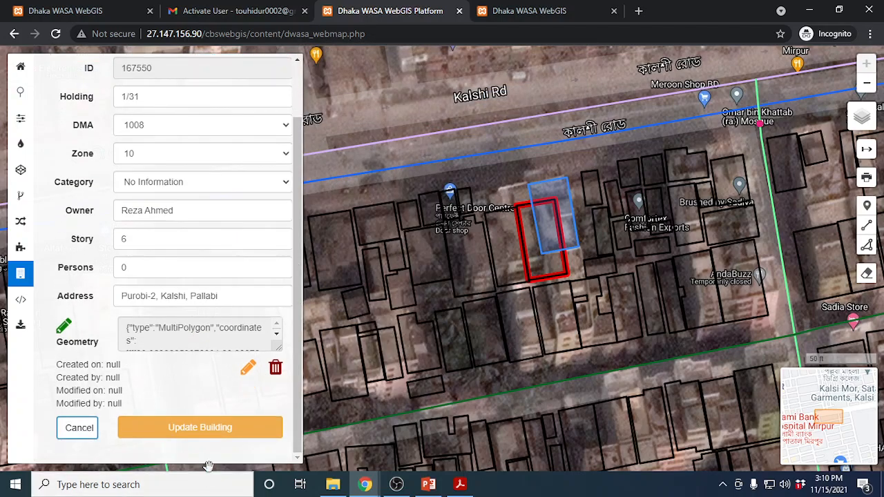
left_click(196, 427)
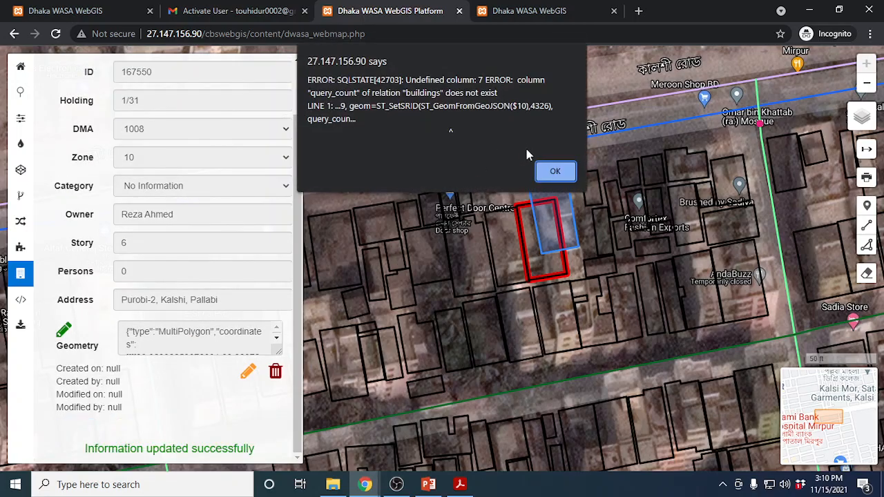
left_click(397, 485)
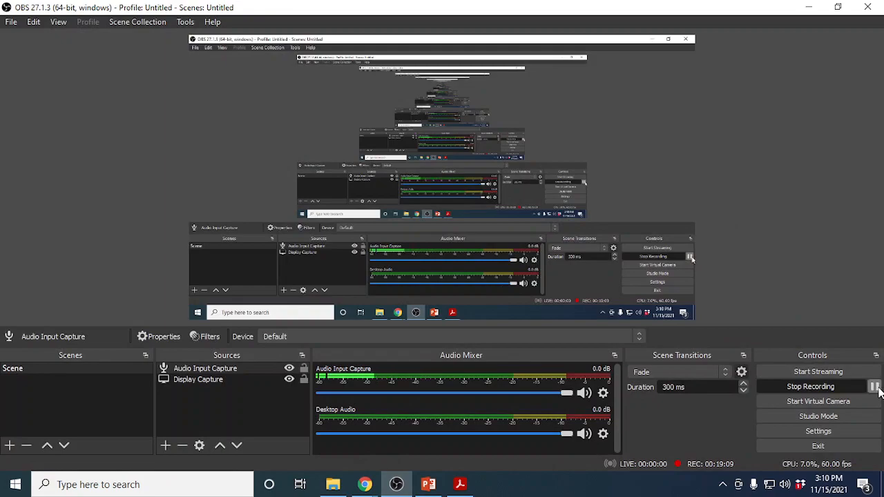
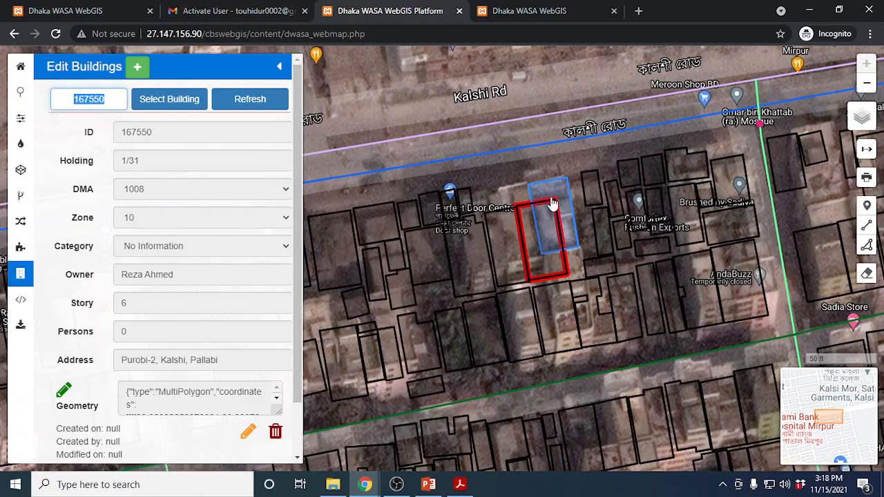
- Reload the web map and filter it to DMA ID 1008
left_click(55, 34)
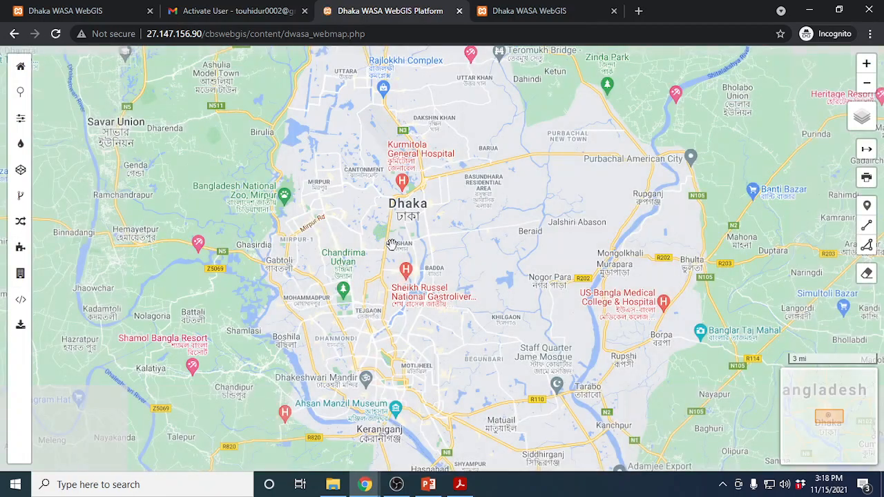
left_click(22, 67)
left_click(158, 99)
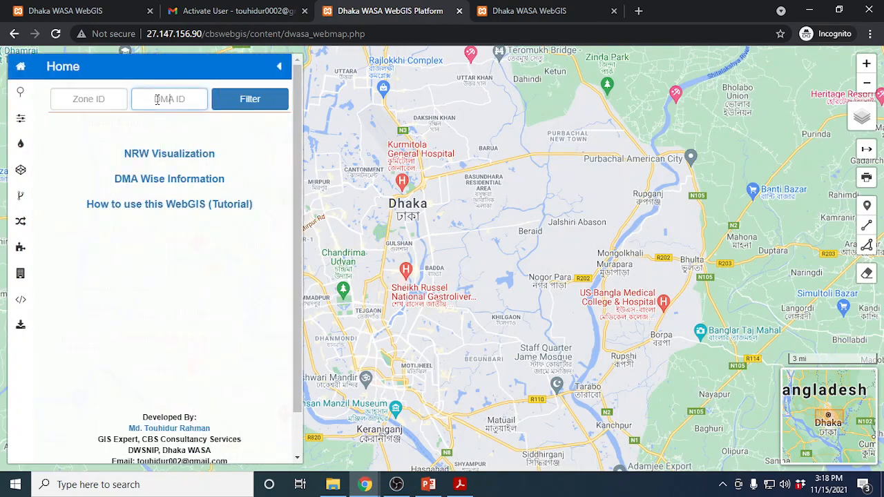
type("1008")
left_click(250, 101)
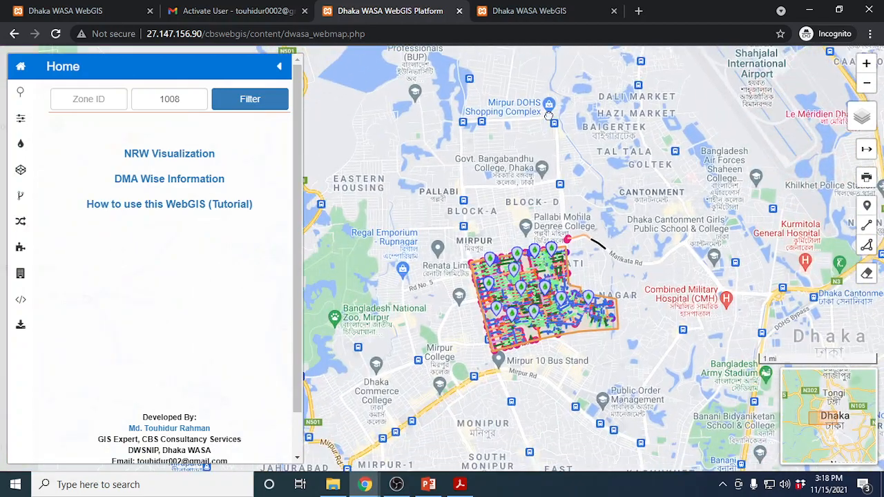
- Change the map layers, hiding chambers and the DMA boundary and turning on buildings
mouse_move(862, 116)
left_click(764, 205)
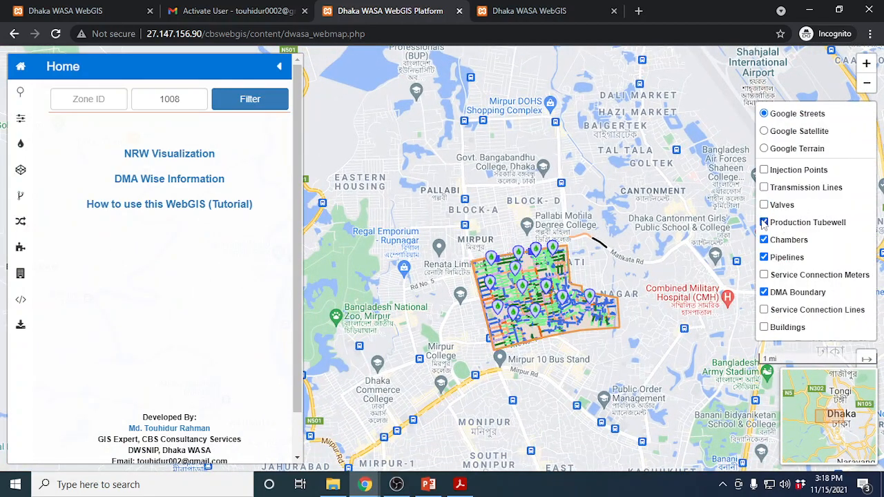
left_click(764, 222)
left_click(764, 240)
left_click(764, 293)
left_click(764, 326)
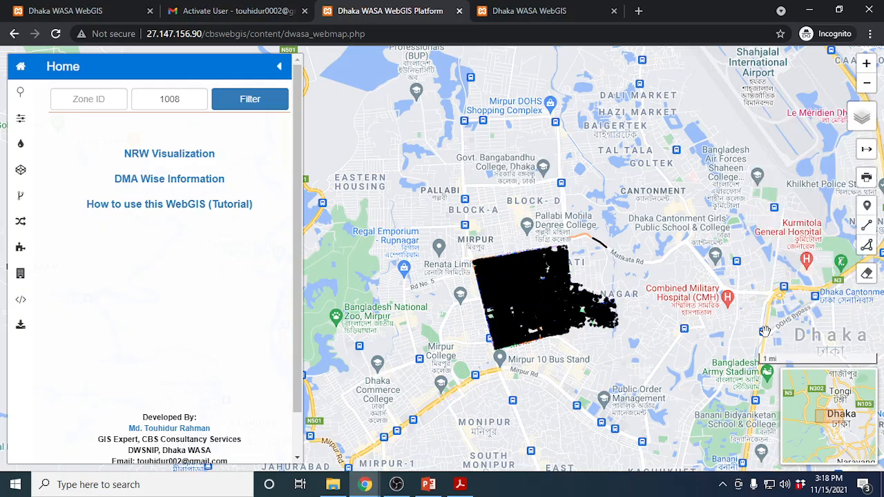
- Open the building editor and select building 167550 near Kalshi Rd
scroll(528, 259, "up", 2)
scroll(534, 262, "up", 3)
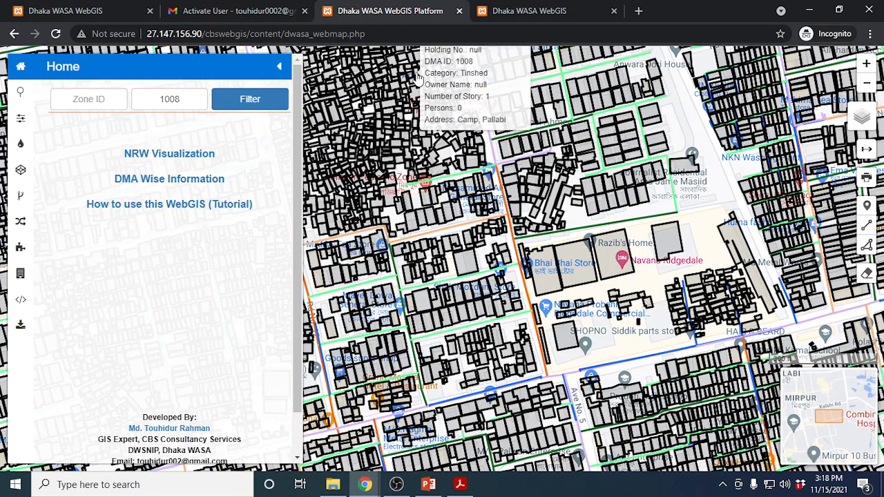
left_click_drag(462, 138, 678, 373)
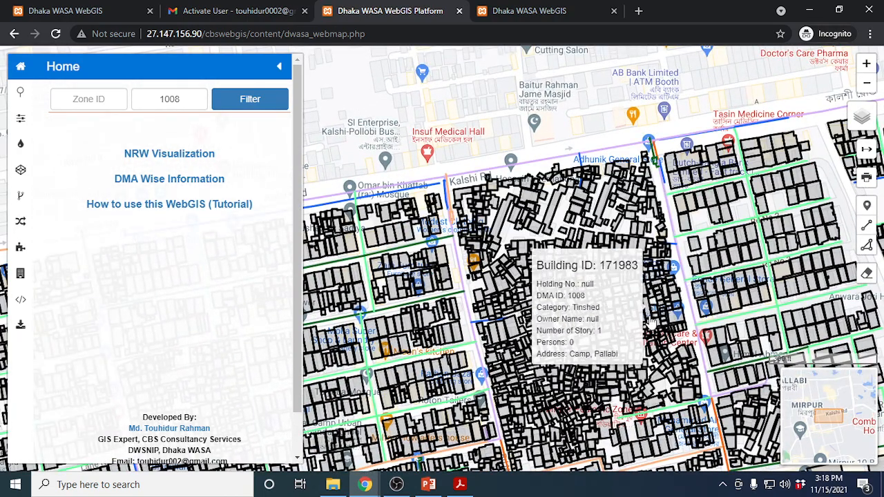
left_click(21, 277)
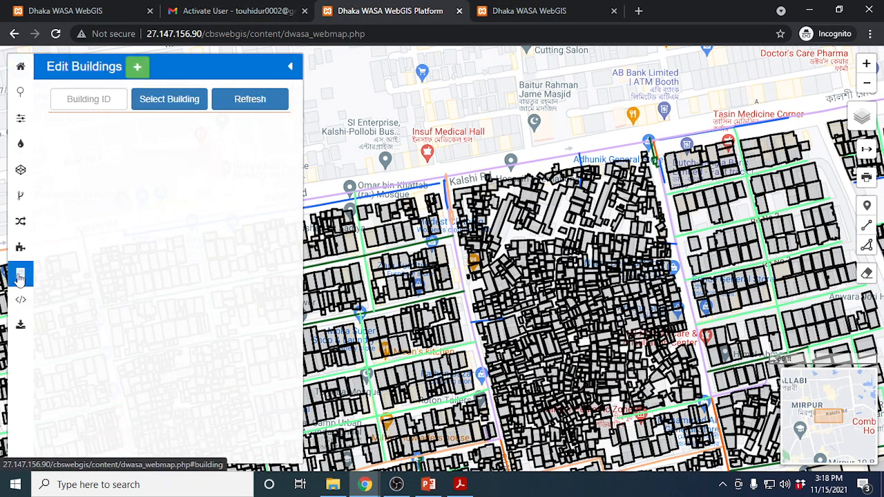
left_click(80, 98)
type("167")
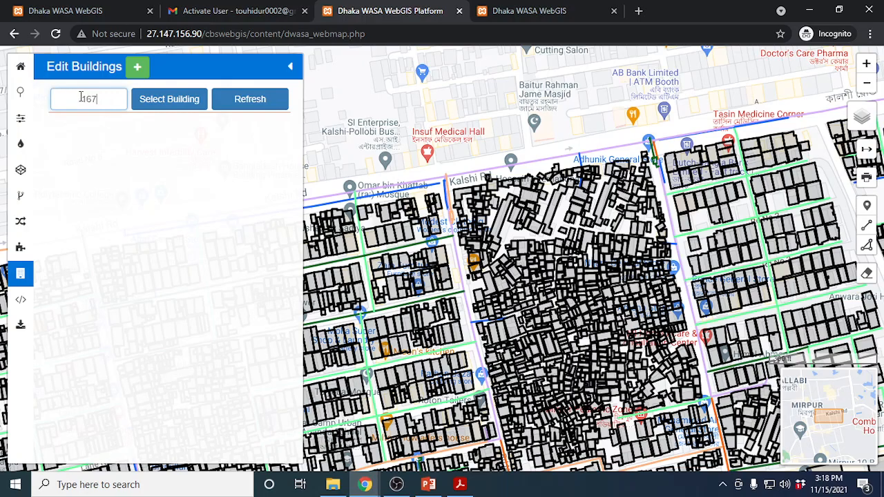
type("550")
left_click(172, 99)
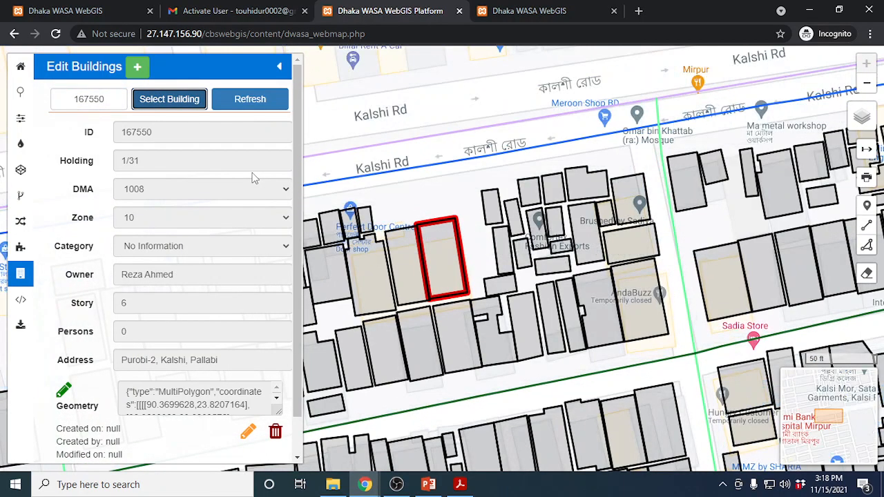
- Switch the basemap to Google Satellite
mouse_move(864, 118)
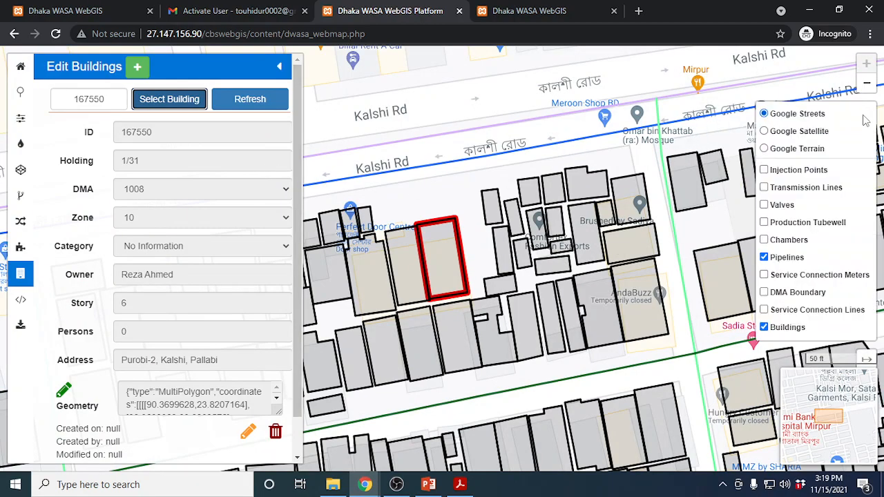
left_click(767, 132)
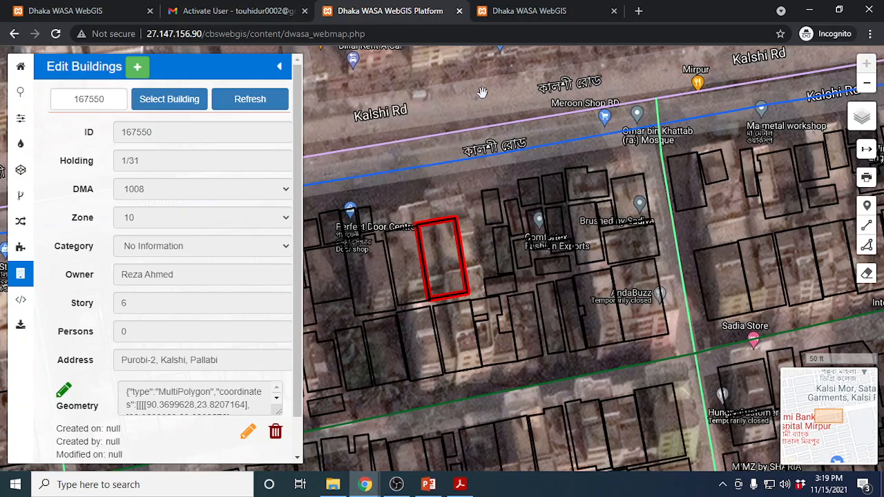
- Reshape building 167550's outline by shifting its vertices north-east onto the satellite footprint, then update the building
scroll(250, 392, "down", 1)
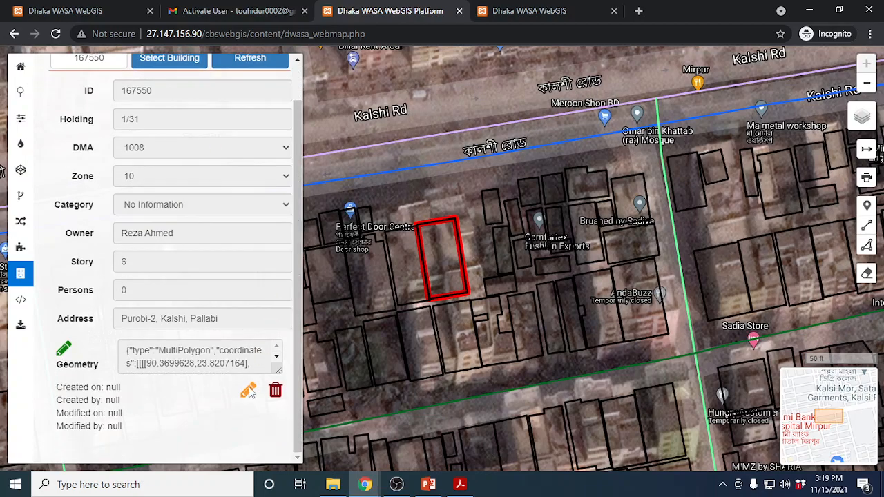
left_click(247, 393)
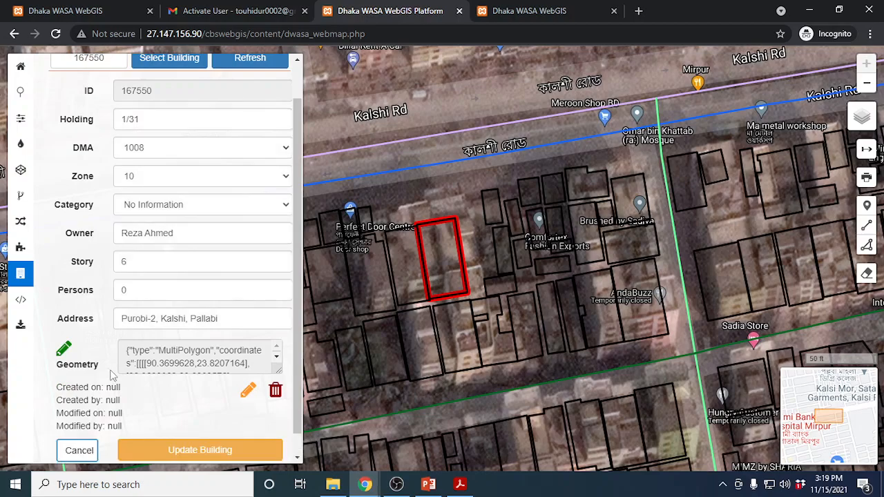
left_click(64, 351)
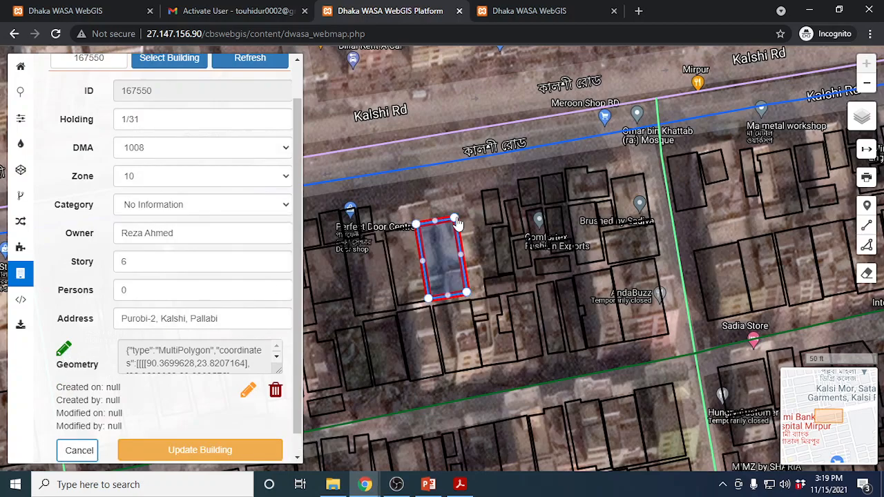
left_click_drag(453, 220, 466, 194)
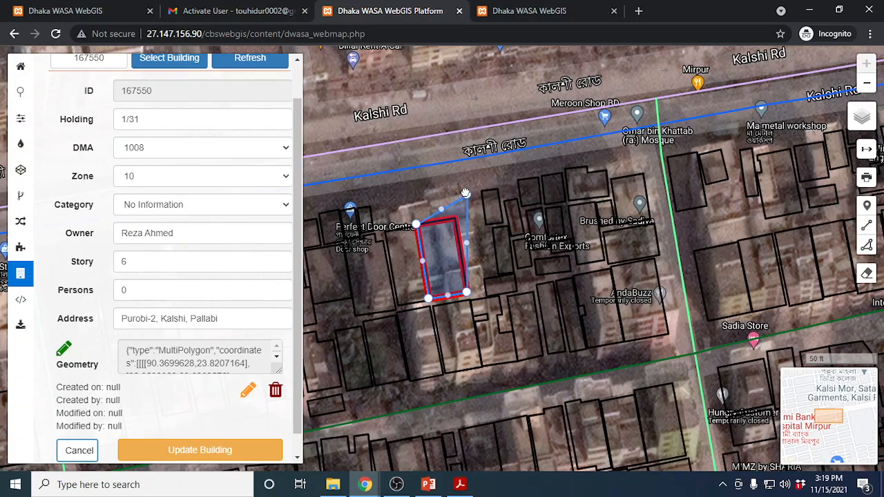
left_click_drag(419, 222, 429, 199)
left_click_drag(467, 294, 479, 259)
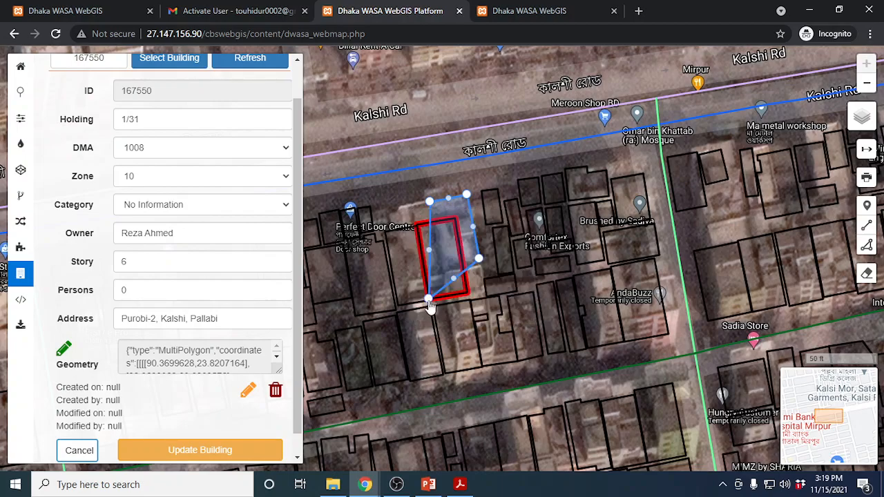
left_click_drag(429, 300, 481, 260)
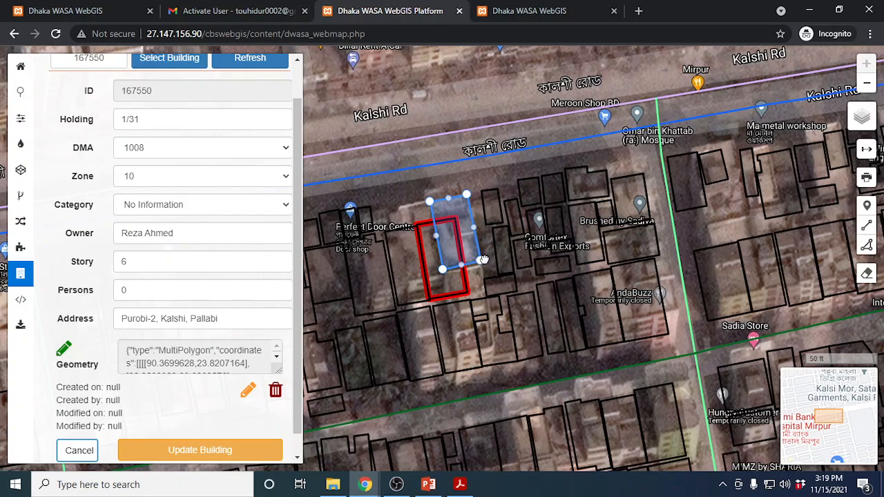
left_click(489, 91)
left_click(504, 103)
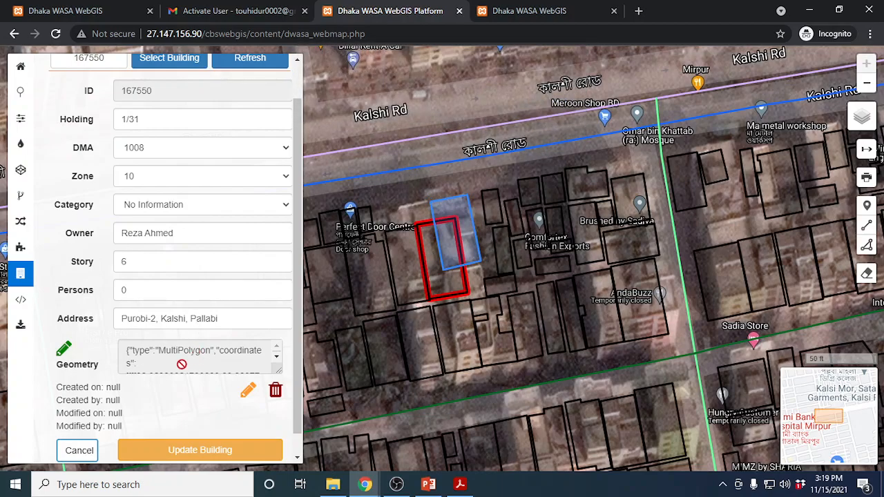
scroll(300, 276, "down", 1)
left_click(225, 430)
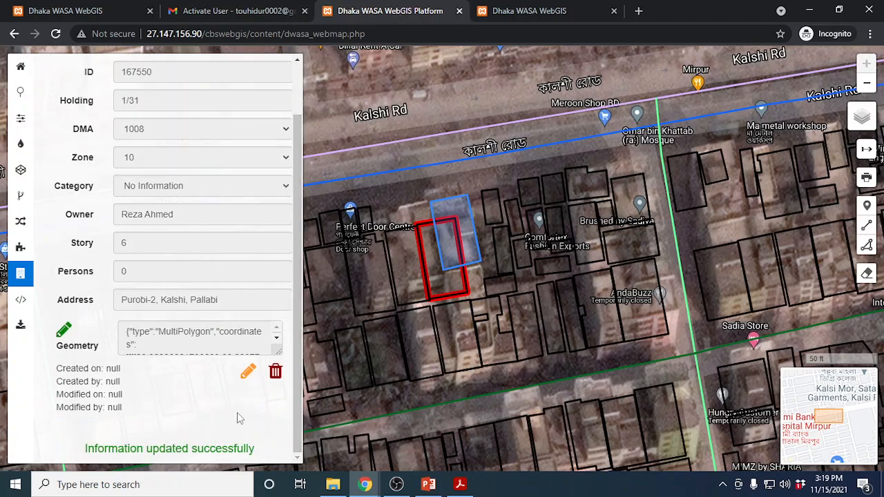
- Refresh the building editor and reselect building 167550 to review its saved outline
scroll(292, 235, "up", 2)
left_click(265, 105)
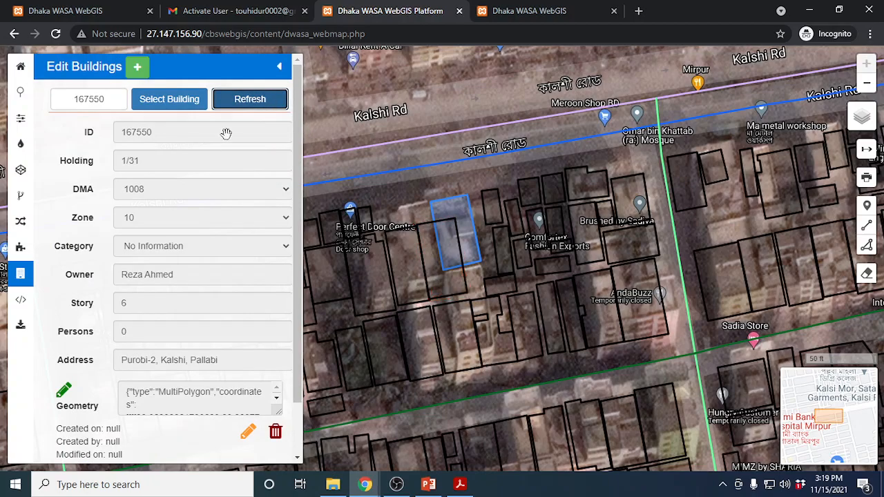
left_click(184, 105)
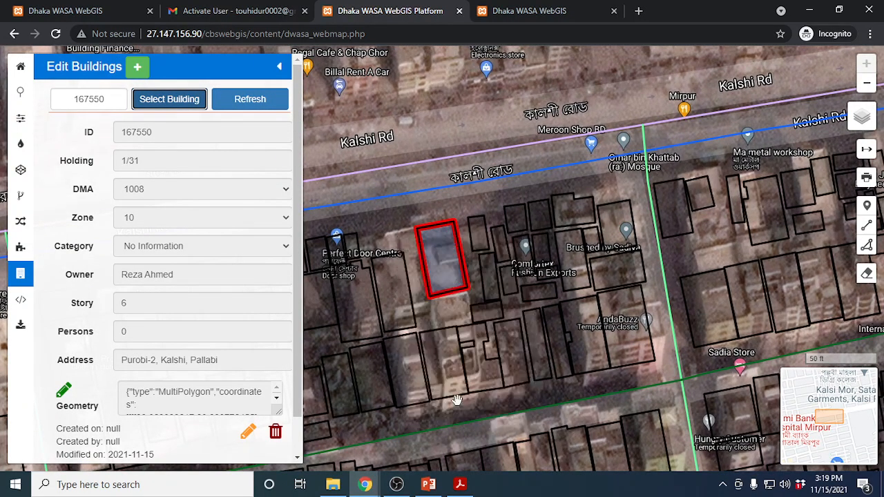
mouse_move(454, 270)
- Open the Injection Points, Buildings and Transmission Lines editor panels in turn
left_click(21, 249)
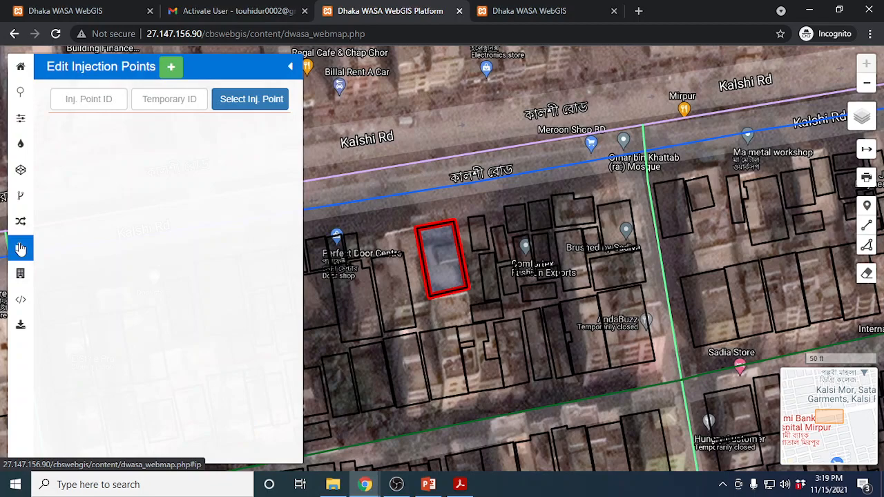
left_click(21, 274)
left_click(21, 221)
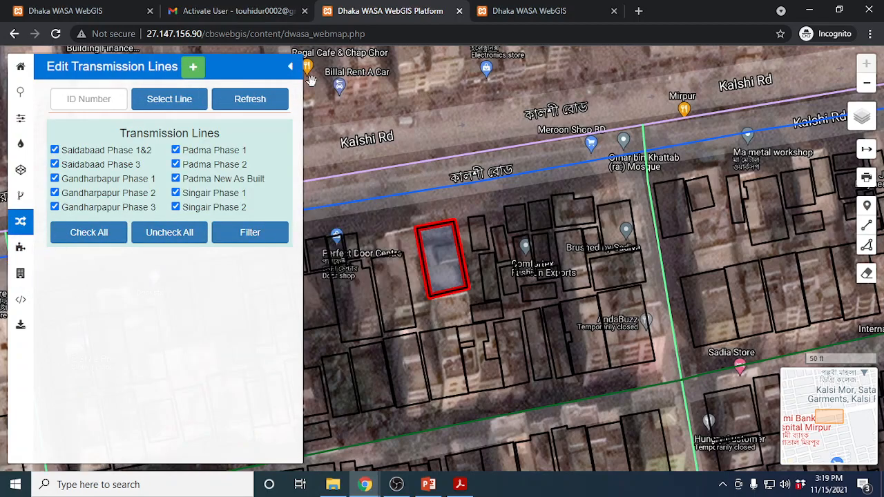
- Reload the web map and collapse the Home side panel
left_click(56, 33)
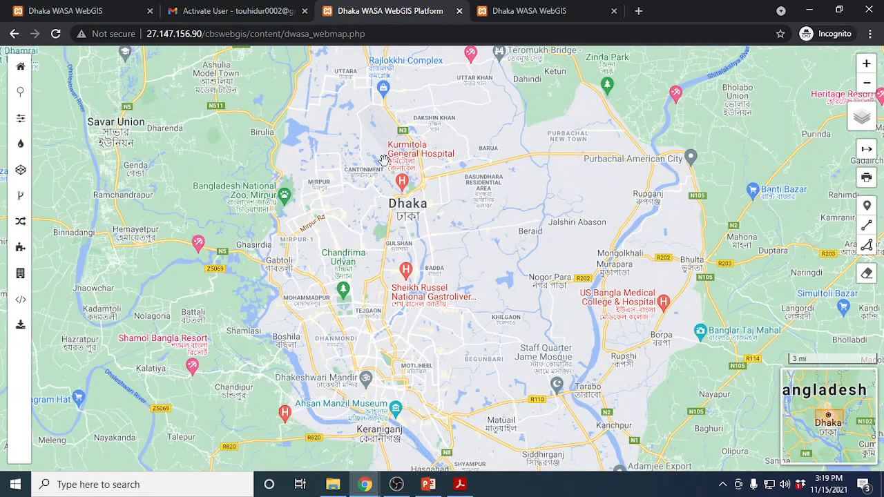
left_click(20, 67)
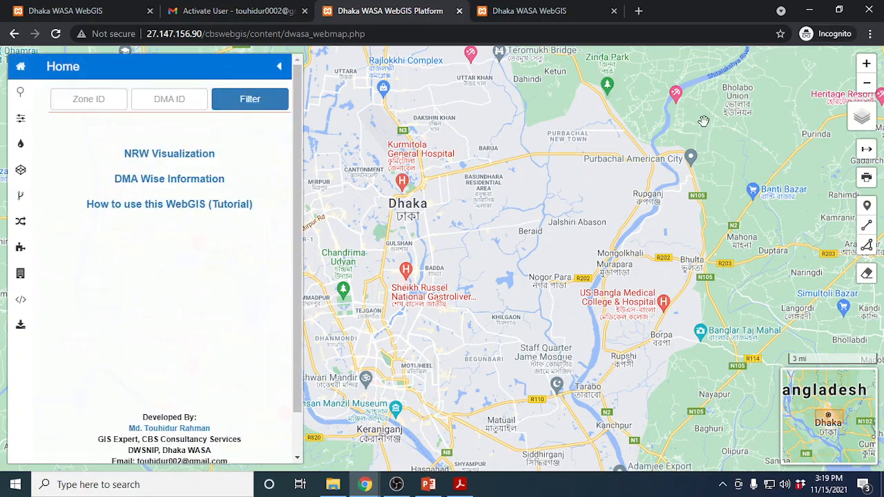
left_click(279, 66)
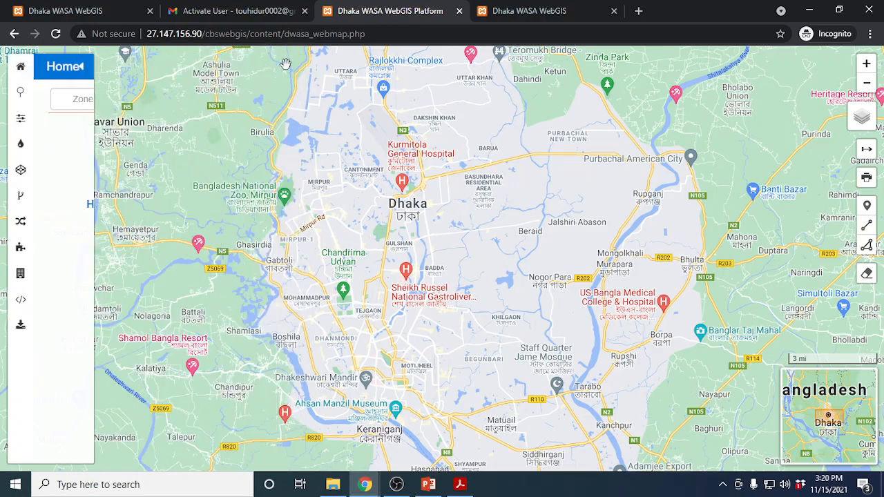
- Turn on the Transmission Lines layer and zoom into northern Dhaka
mouse_move(872, 119)
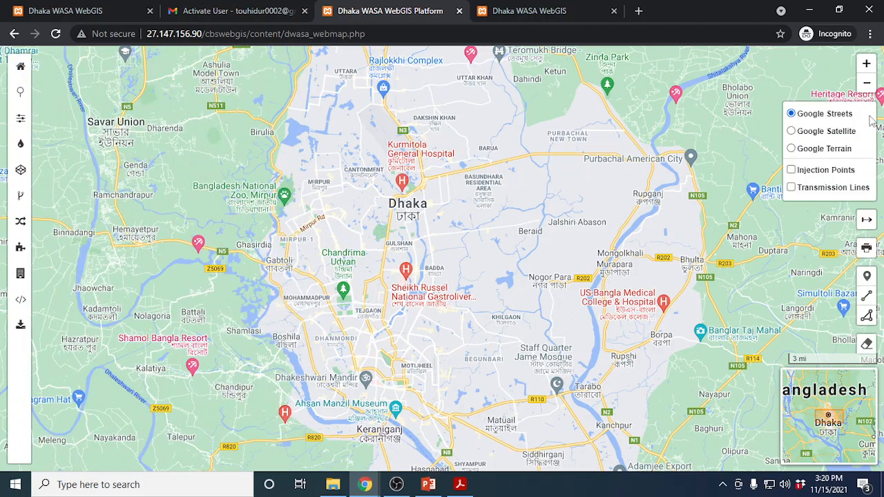
left_click(791, 187)
scroll(484, 308, "down", 1)
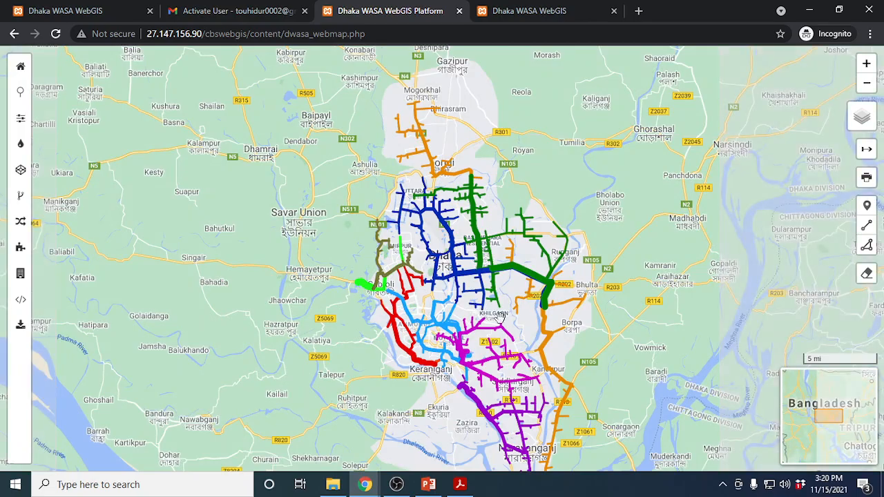
scroll(535, 339, "up", 1)
scroll(533, 325, "down", 1)
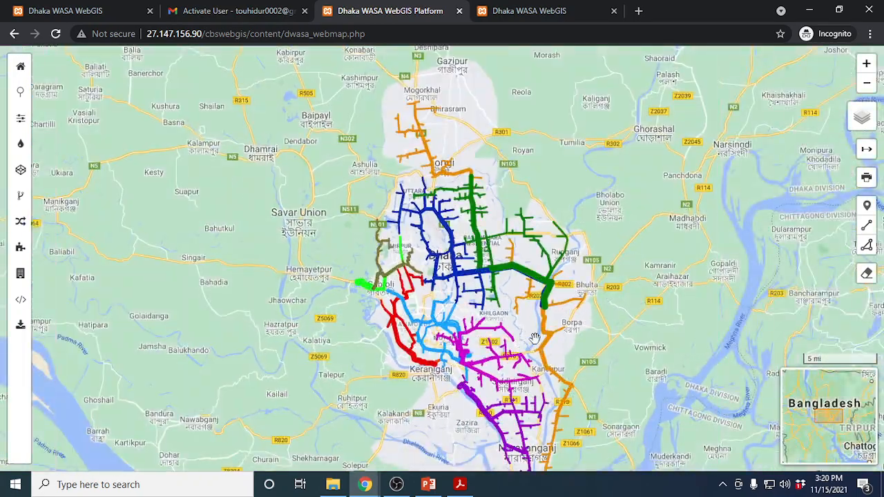
scroll(533, 311, "up", 1)
scroll(534, 311, "down", 1)
scroll(533, 311, "up", 1)
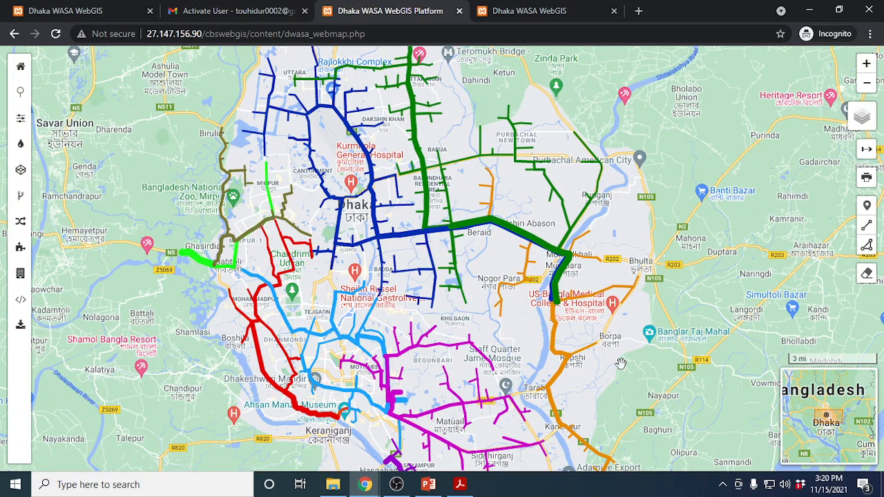
scroll(325, 101, "up", 2)
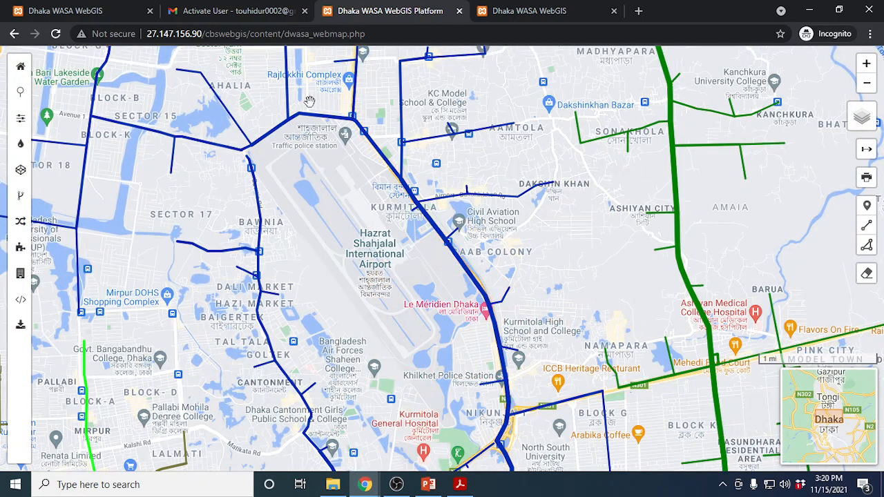
- Inspect the attributes of the transmission line running past the airport
mouse_move(439, 237)
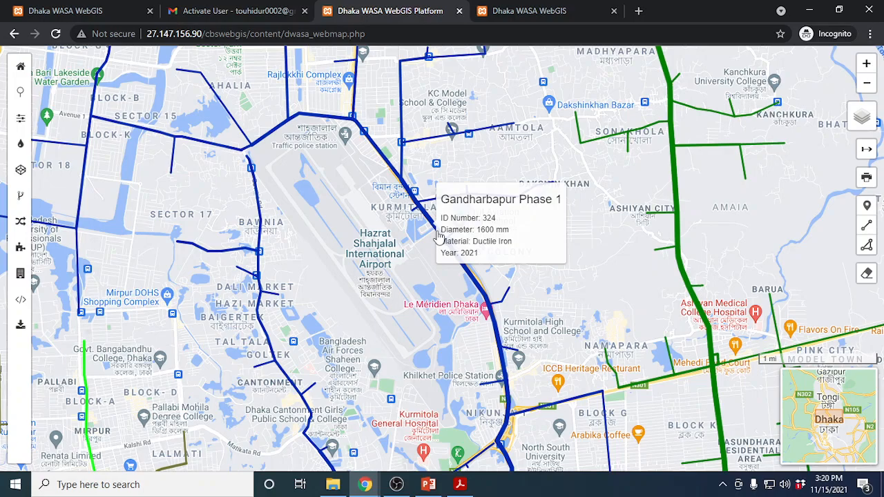
scroll(438, 236, "down", 1)
scroll(438, 236, "down", 1)
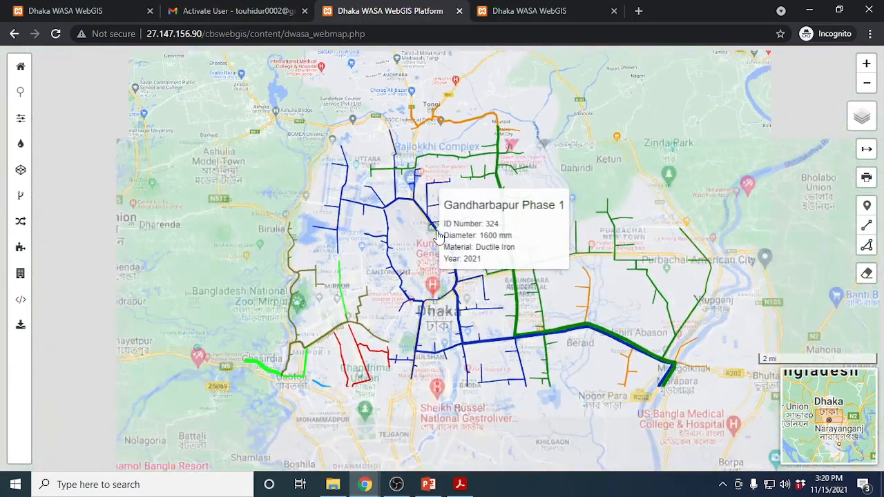
- Open the Edit Transmission Lines panel
left_click_drag(323, 218, 354, 141)
left_click(20, 221)
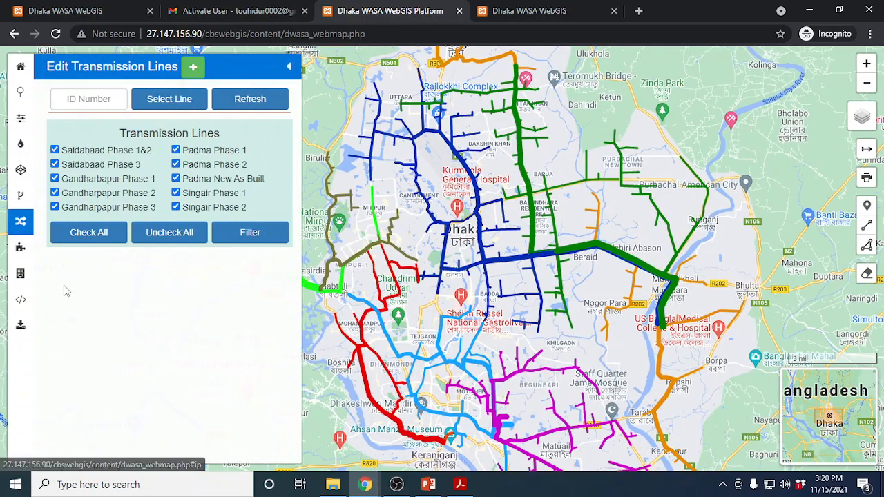
left_click_drag(411, 208, 480, 206)
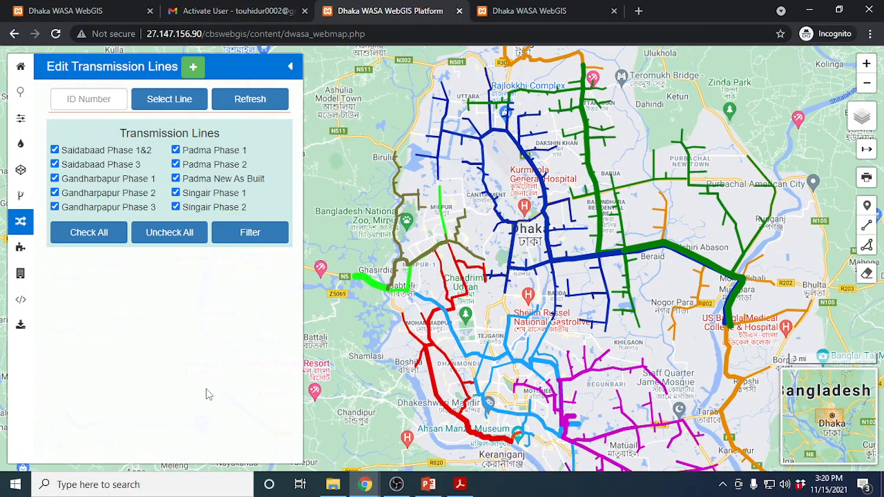
- Filter the transmission lines to show only Saidabaad Phase 1&2
left_click(169, 235)
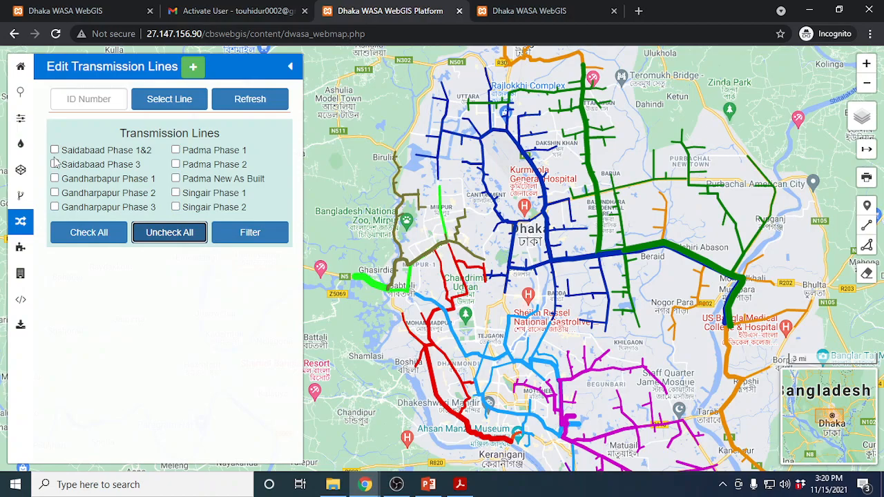
left_click(54, 150)
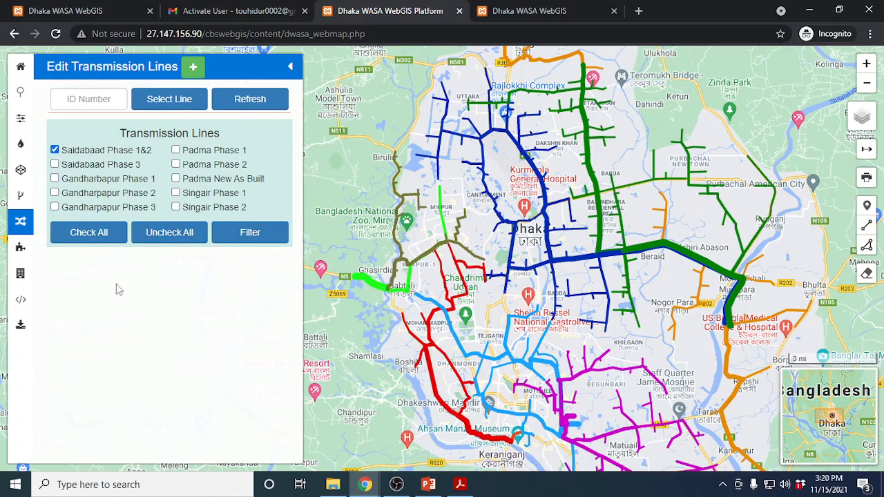
left_click(250, 233)
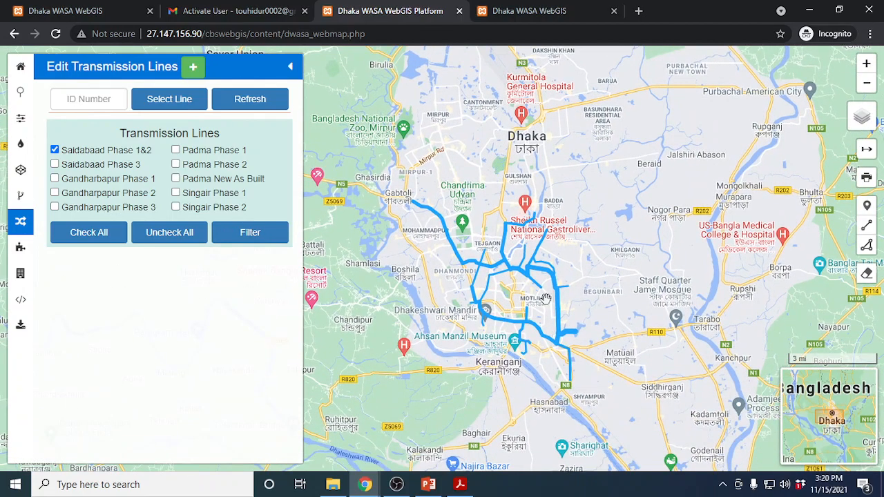
- Add Singair Phase 1 to the transmission line filter and reapply it
scroll(490, 290, "up", 2)
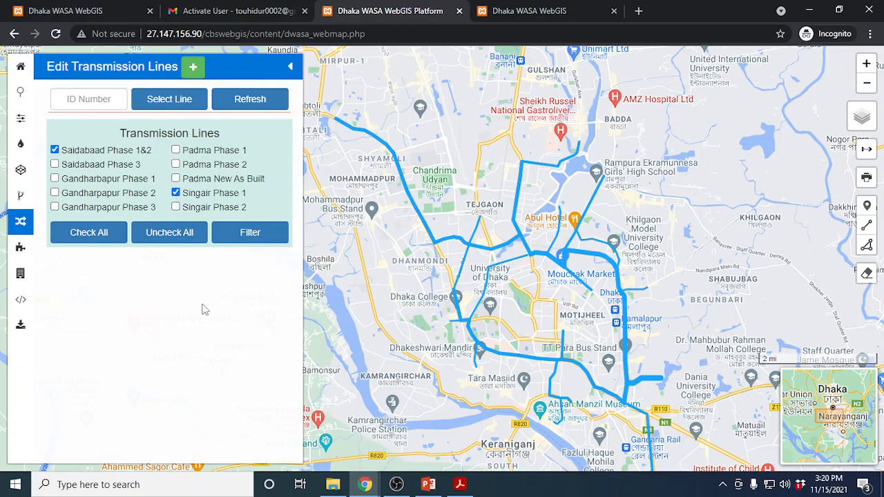
scroll(523, 401, "down", 1)
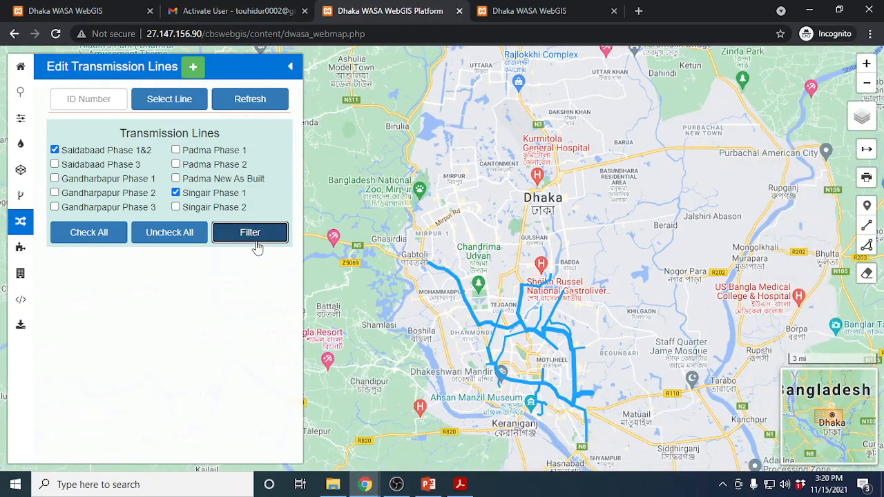
left_click(254, 239)
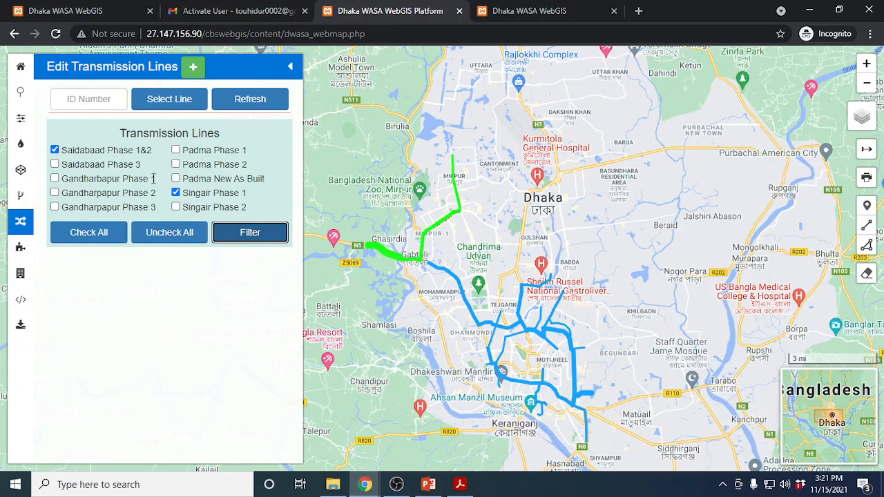
- Add Gandharbapur Phase 1 and Gandharbapur Phase 2 to the filter and reapply it
left_click(54, 179)
left_click(55, 192)
left_click(249, 233)
scroll(400, 334, "down", 1)
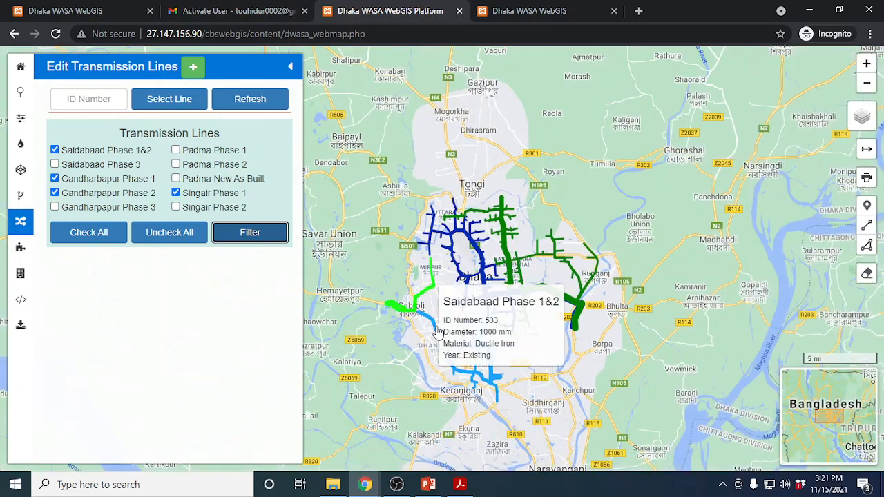
scroll(428, 300, "up", 1)
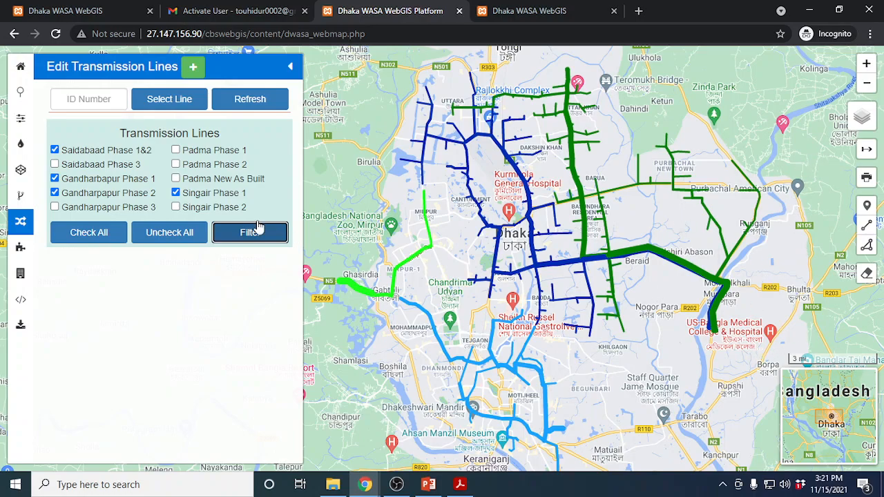
- Narrow the filter to show only Gandharbapur Phase 2 transmission lines
left_click(55, 151)
left_click(176, 193)
left_click(254, 235)
left_click(652, 261)
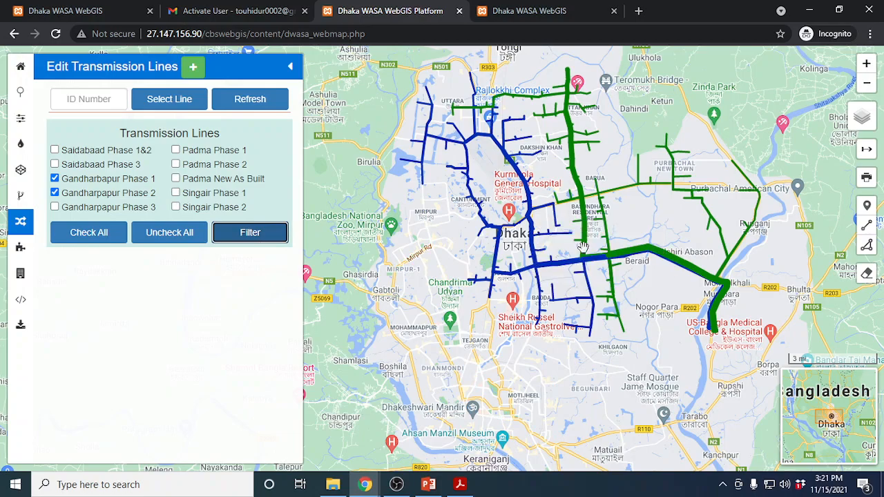
left_click(55, 179)
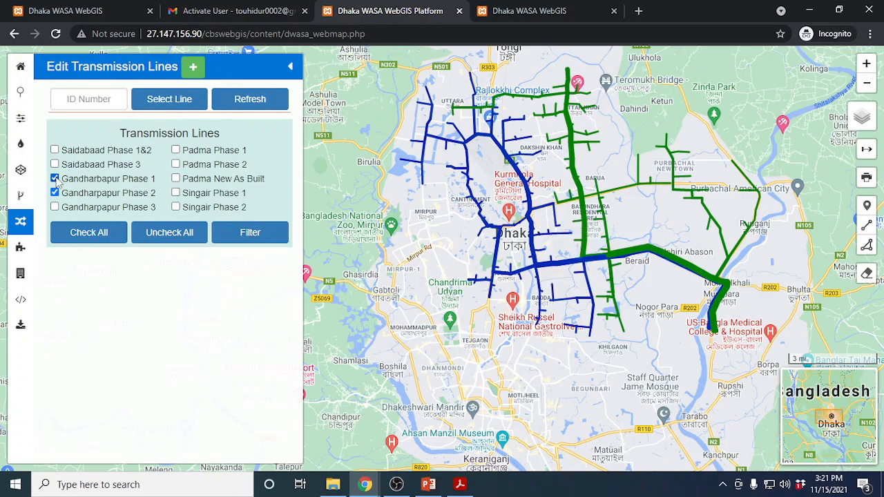
left_click(247, 232)
- Zoom into the Rupganj area and inspect the attributes of a Gandharbapur Phase 2 line
scroll(775, 174, "up", 6)
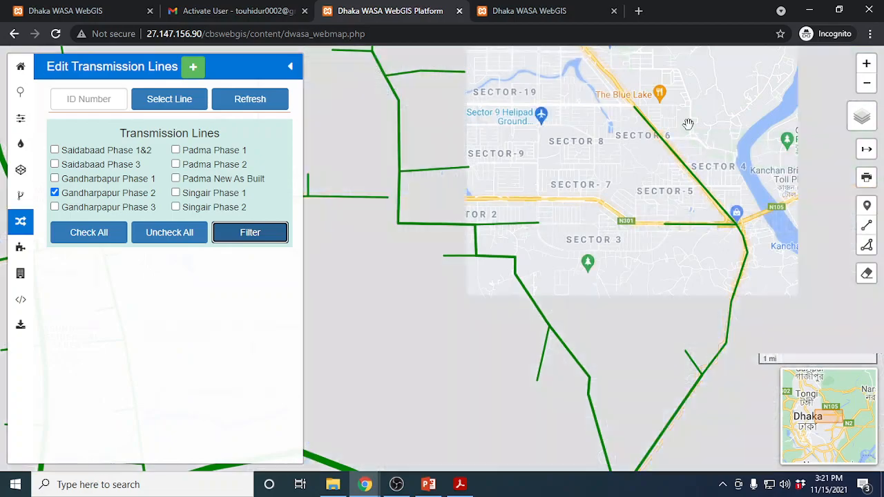
scroll(614, 204, "down", 5)
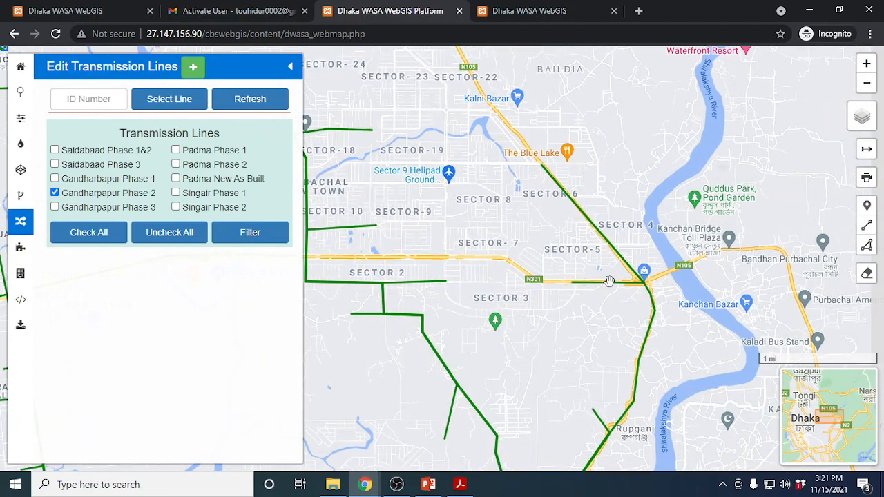
scroll(611, 289, "up", 5)
left_click_drag(610, 164, 610, 148)
left_click_drag(557, 318, 551, 190)
scroll(551, 294, "down", 1)
left_click_drag(554, 338, 552, 273)
scroll(546, 336, "up", 2)
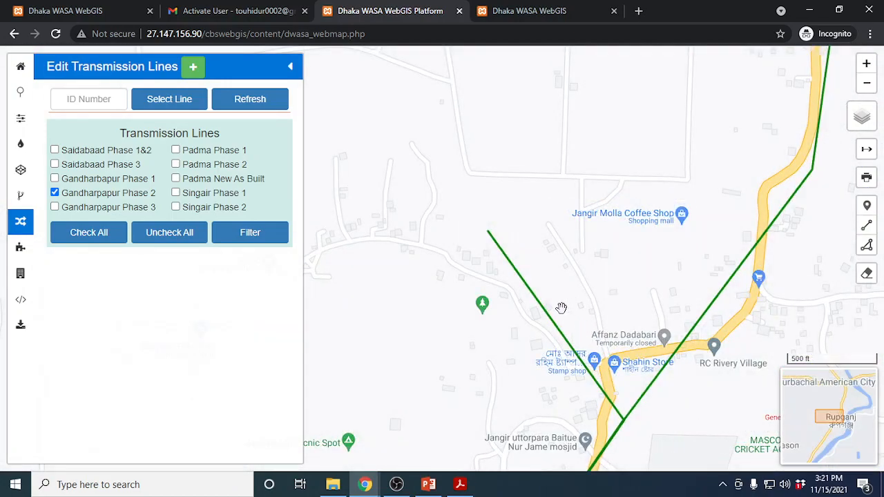
mouse_move(556, 330)
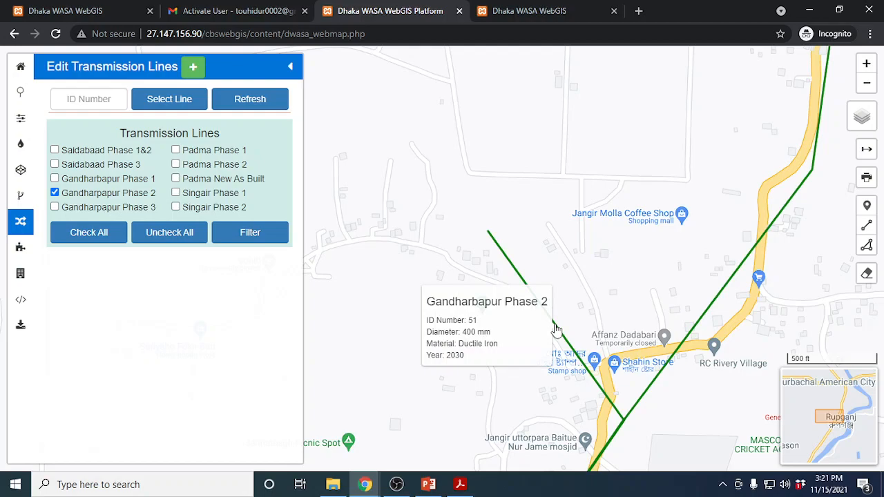
- Select transmission line 51 by its ID number
left_click(72, 99)
type("51")
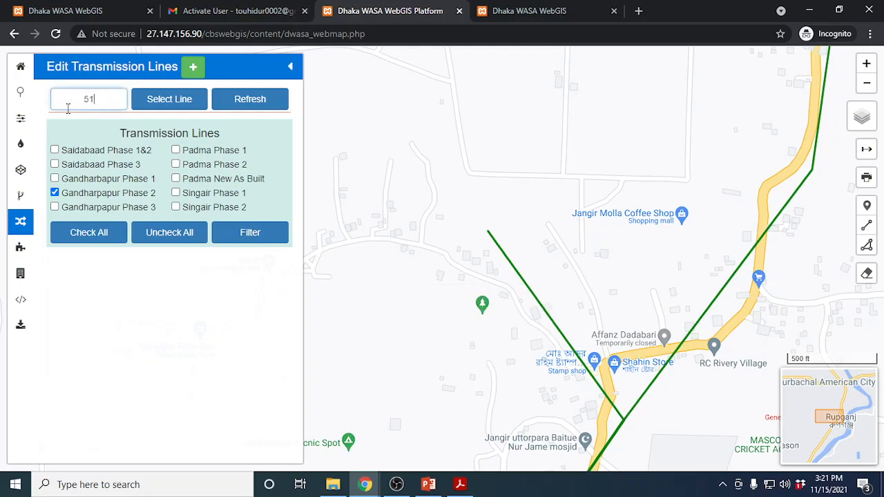
left_click(169, 104)
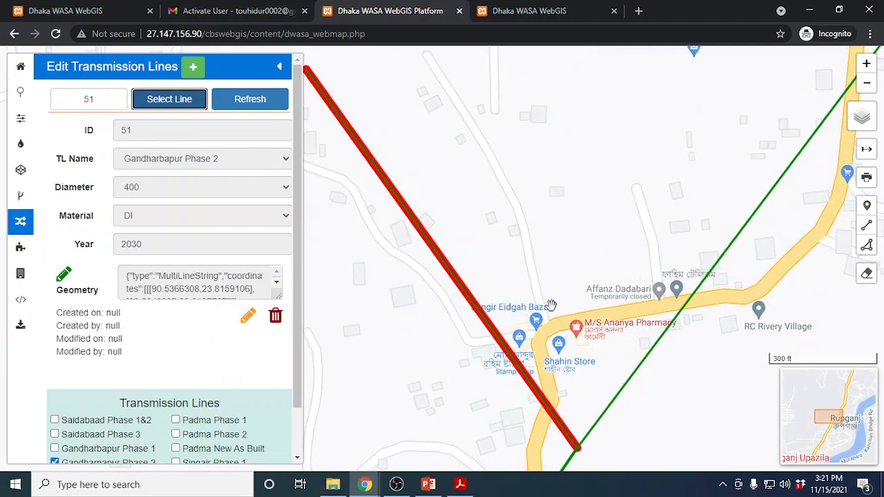
scroll(551, 305, "down", 1)
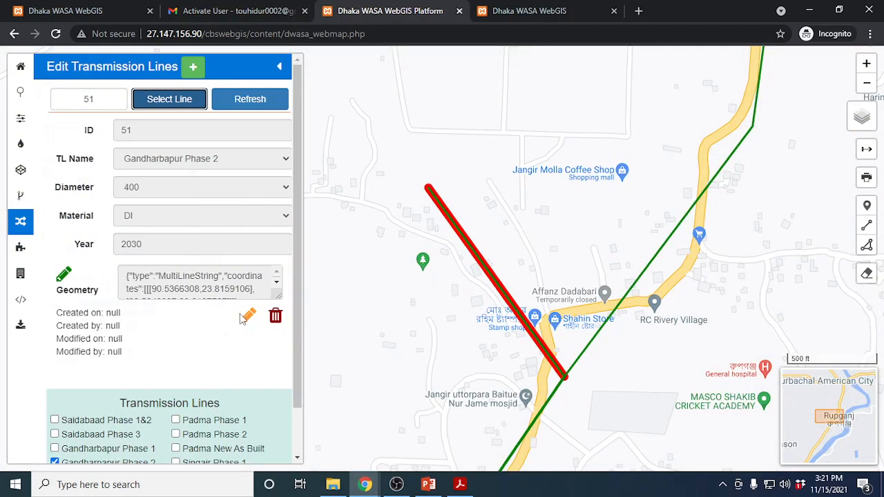
- Edit line 51, set its diameter to 2400 and update the transmission line
left_click(246, 318)
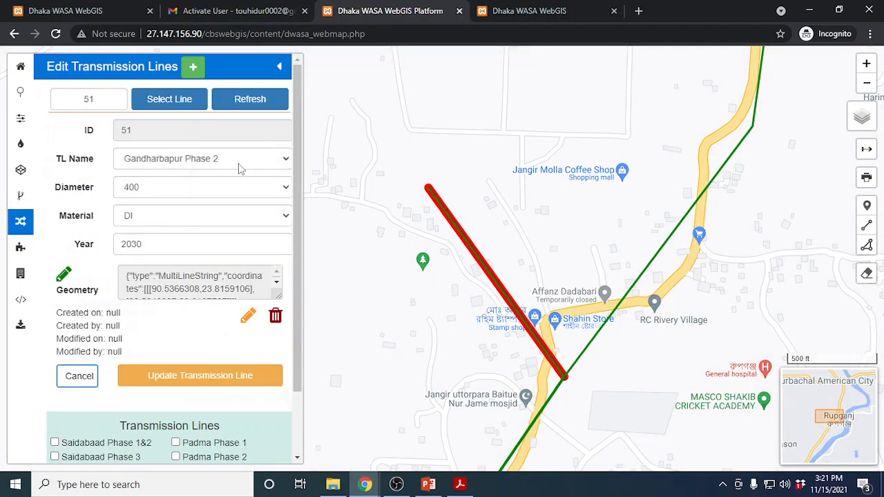
left_click(250, 188)
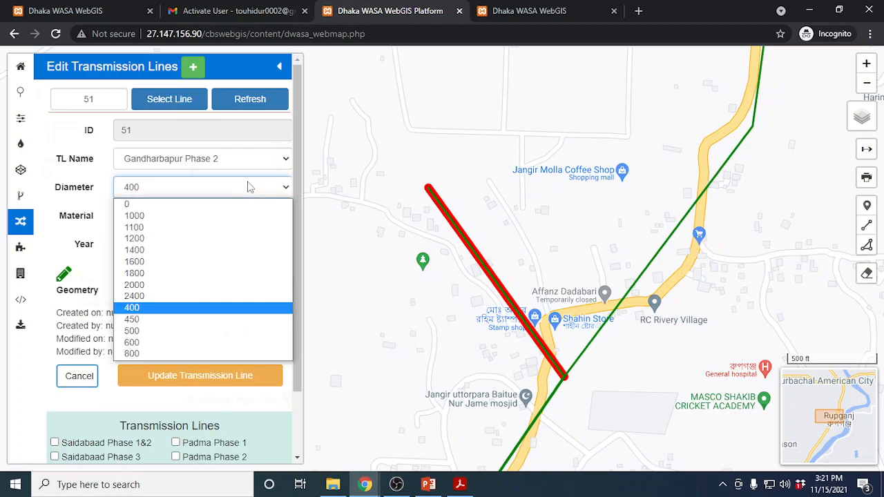
left_click(145, 297)
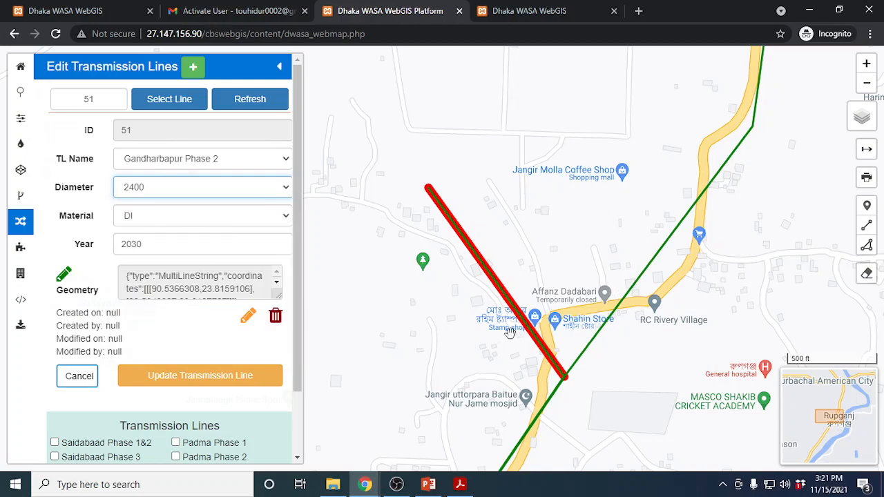
mouse_move(480, 265)
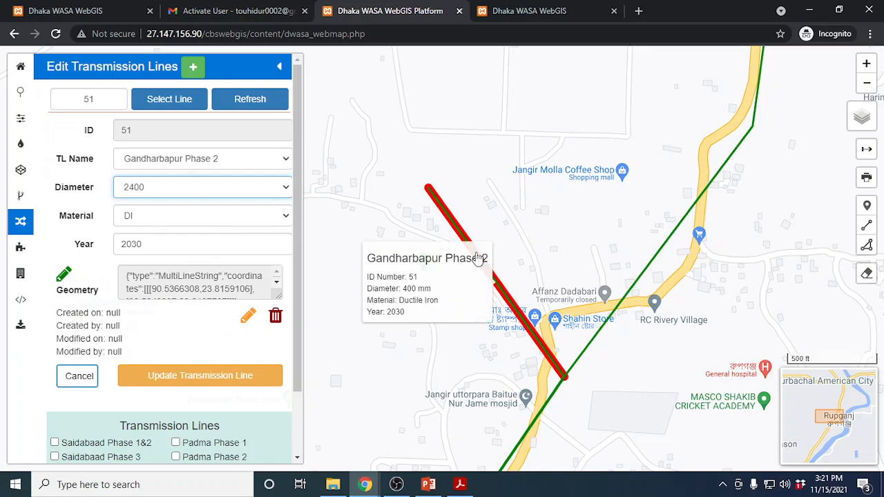
left_click_drag(295, 242, 299, 289)
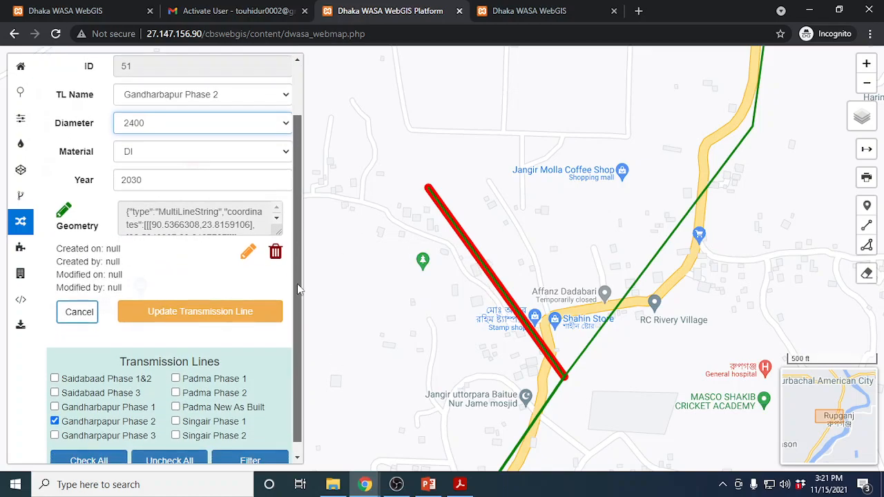
left_click(216, 316)
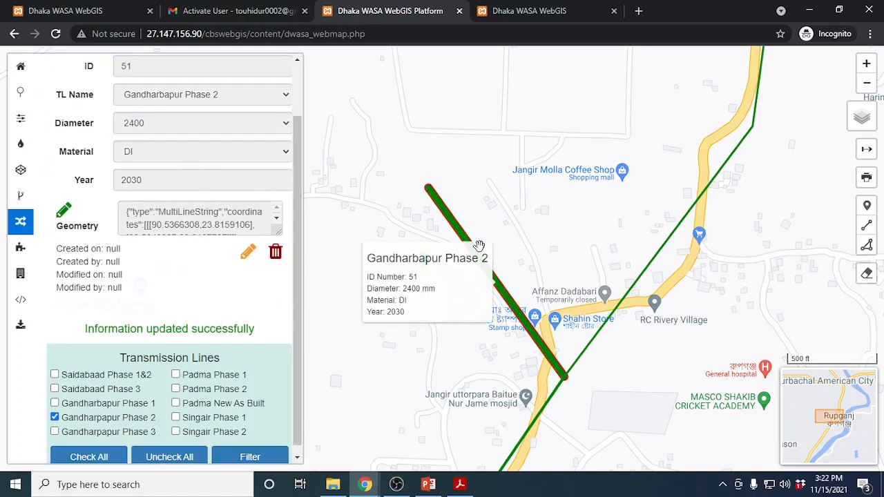
- Edit line 51 again, set its diameter to 400 and update the transmission line
scroll(483, 257, "down", 3)
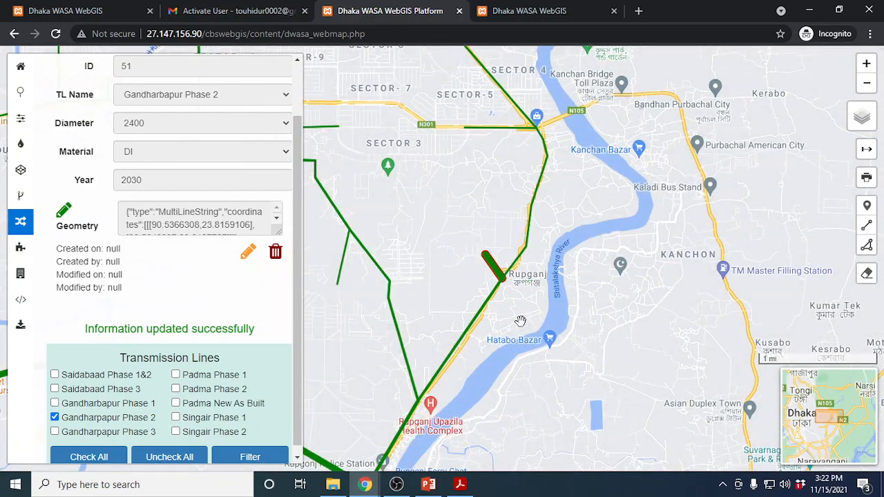
scroll(519, 320, "down", 1)
mouse_move(510, 299)
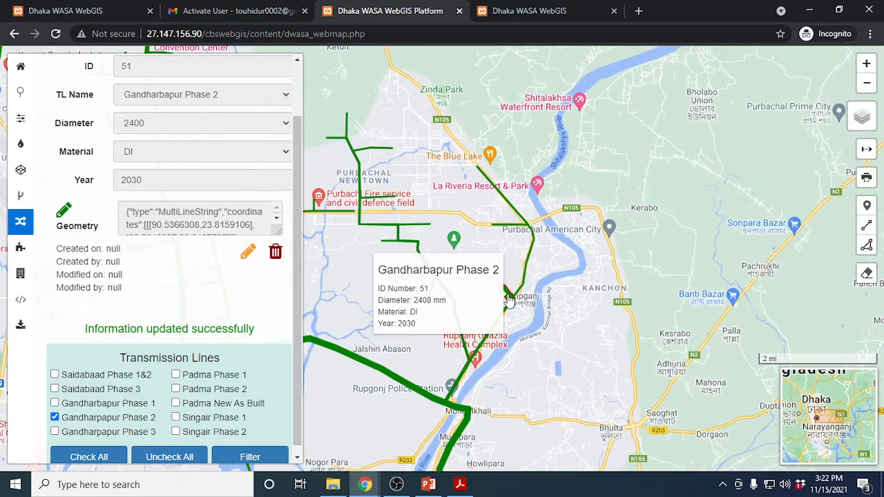
scroll(510, 298, "up", 3)
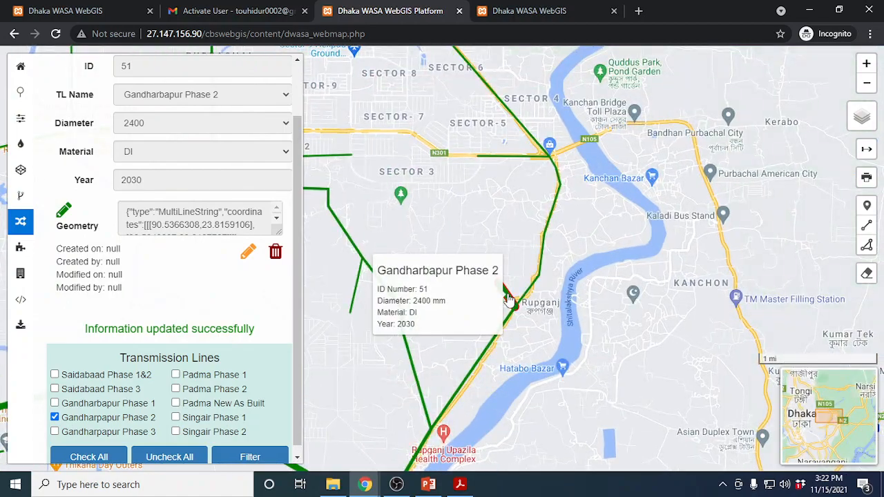
scroll(253, 259, "up", 1)
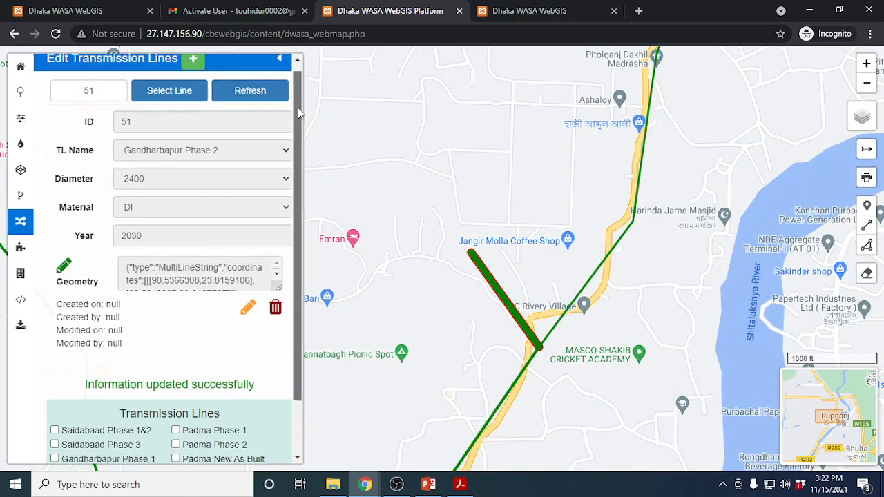
left_click(250, 311)
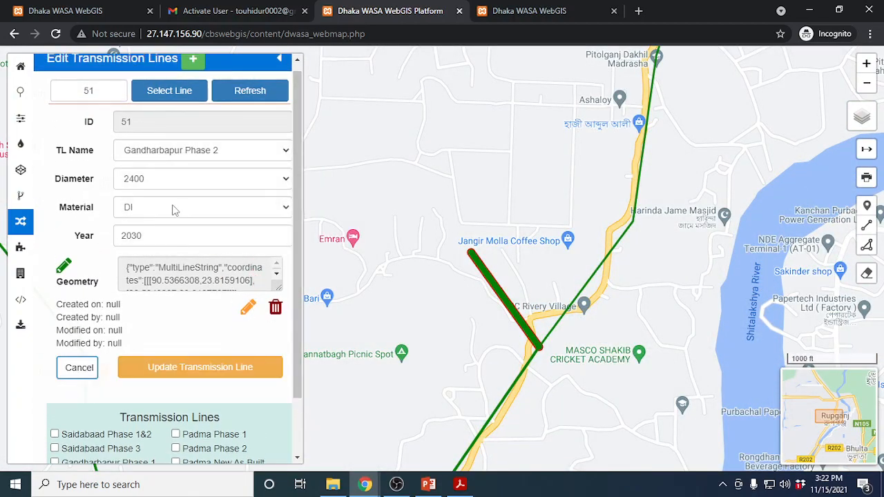
left_click(177, 180)
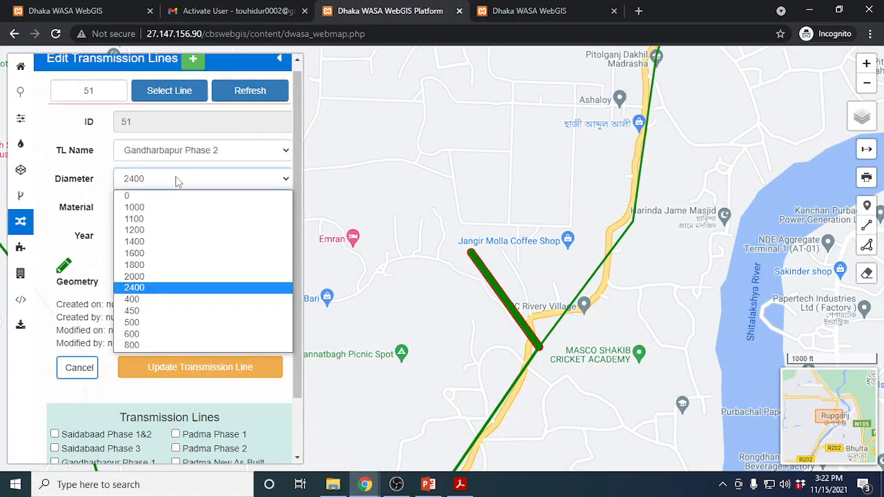
left_click(143, 300)
left_click(241, 373)
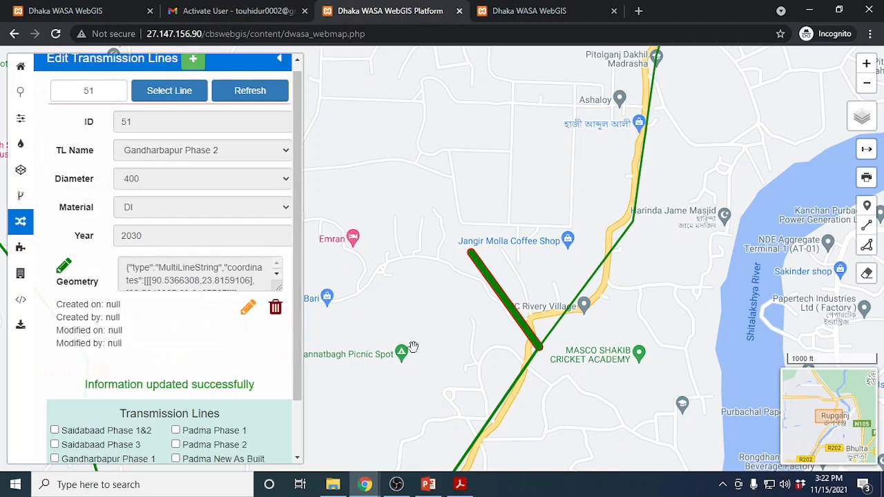
- Refresh the map and reselect line 51
mouse_move(513, 314)
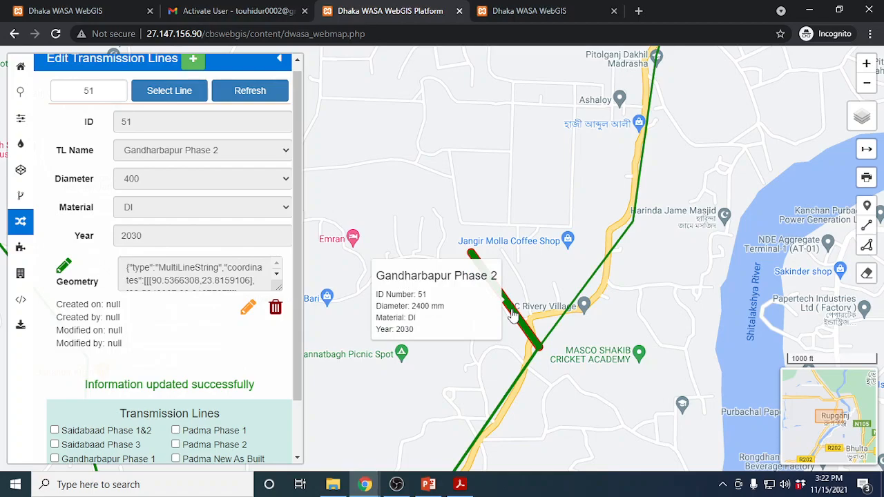
left_click(250, 91)
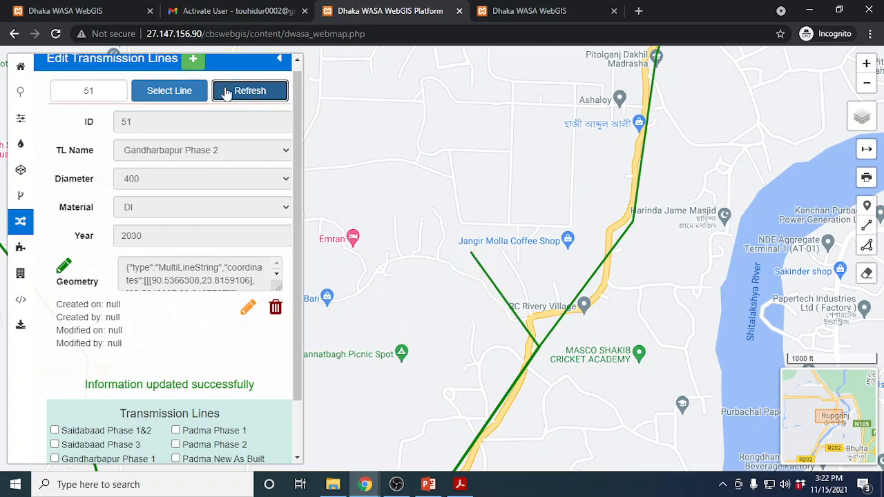
left_click(178, 94)
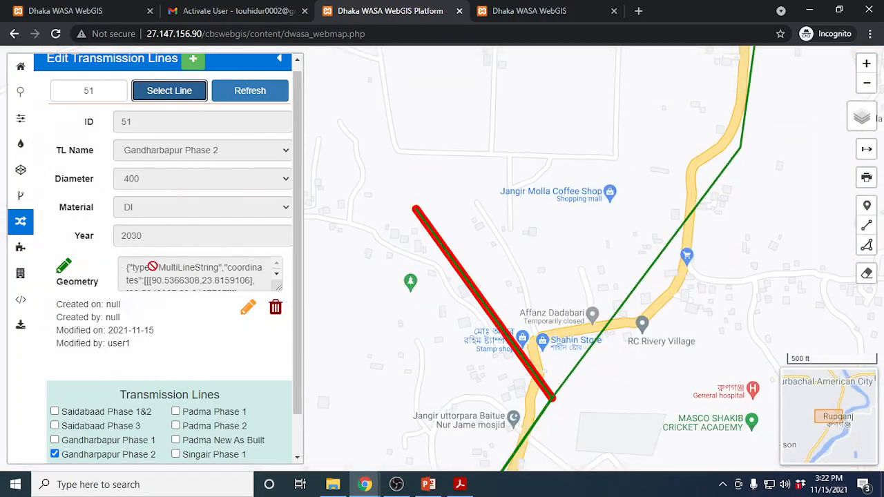
- Edit line 51's geometry by dragging its upper end westward with new vertices, and confirm the geometry update
left_click(245, 309)
left_click(65, 267)
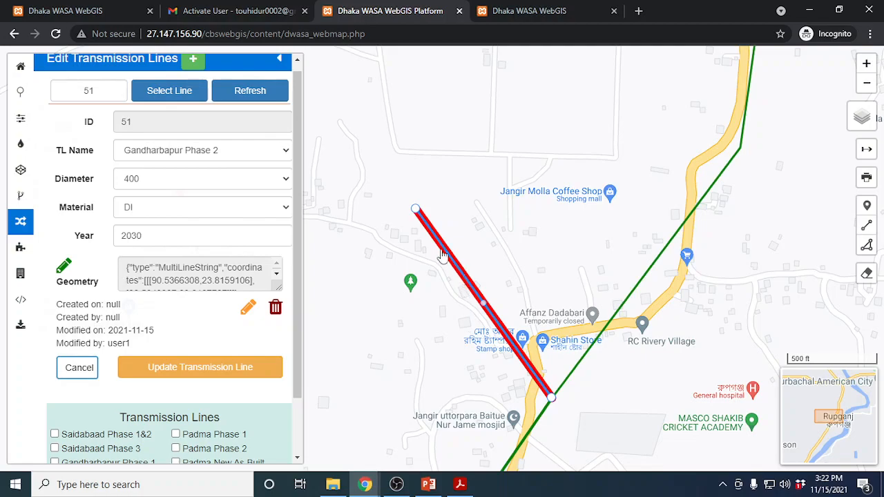
left_click_drag(415, 209, 395, 237)
left_click_drag(474, 318, 442, 259)
left_click_drag(400, 240, 442, 285)
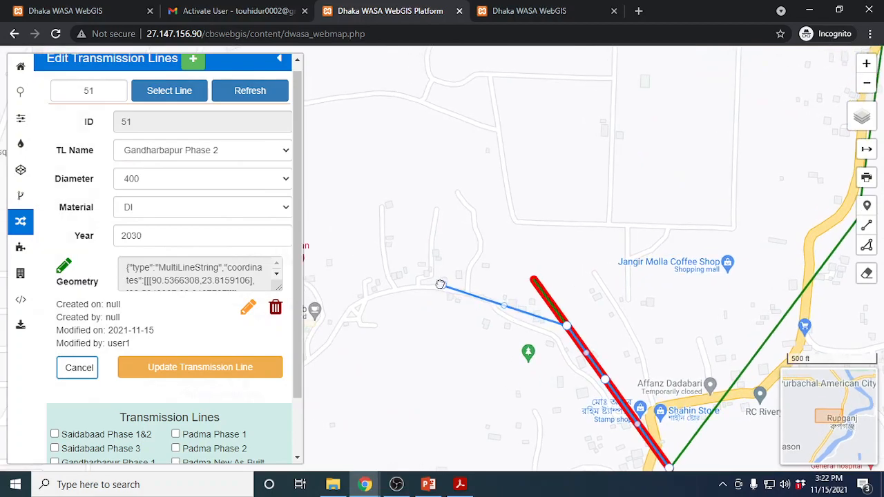
left_click_drag(505, 307, 501, 295)
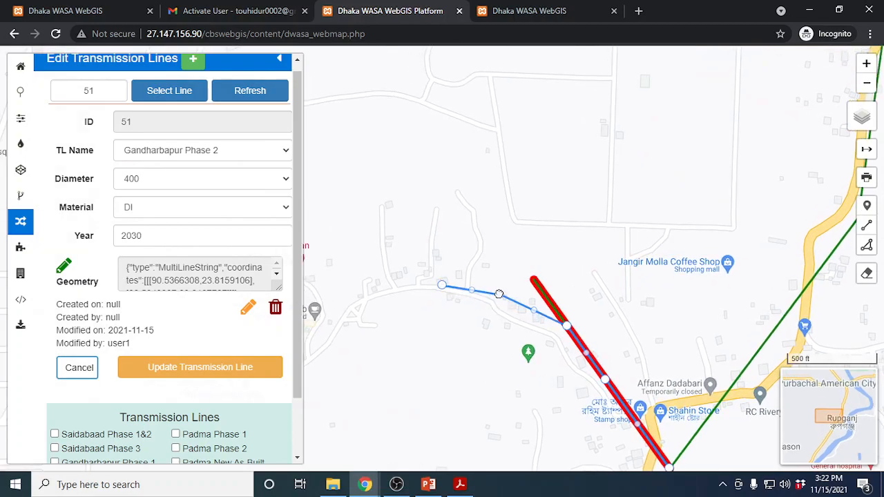
left_click_drag(502, 374, 459, 309)
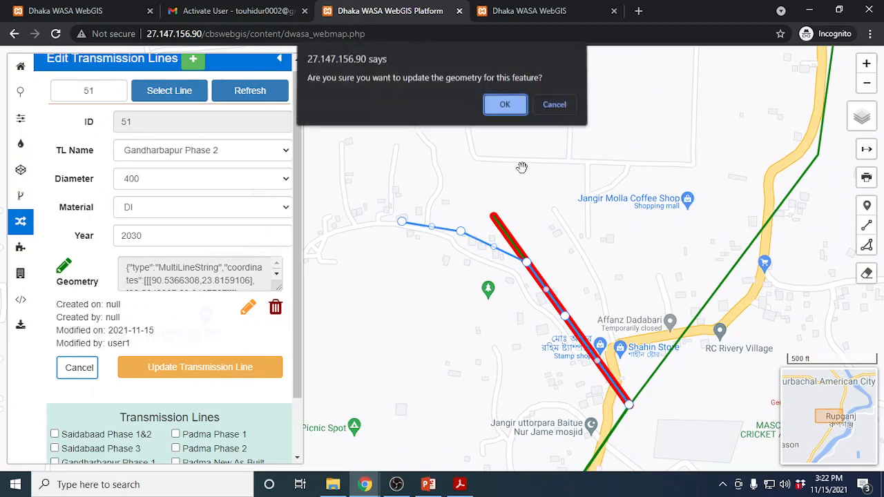
left_click(510, 107)
- Reshape line 51's geometry again by dragging its western vertices further out, and confirm the geometry update
left_click_drag(278, 285, 297, 436)
left_click(65, 269)
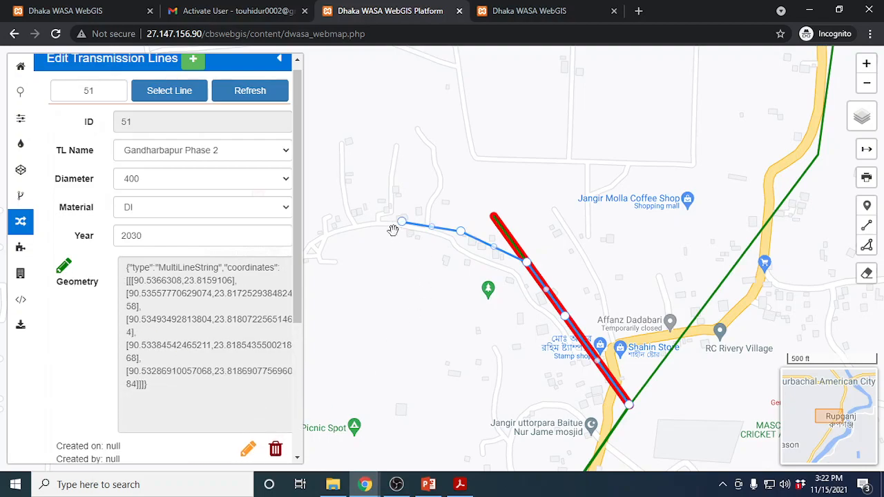
left_click_drag(401, 222, 333, 230)
left_click_drag(402, 230, 378, 208)
left_click_drag(464, 225, 423, 199)
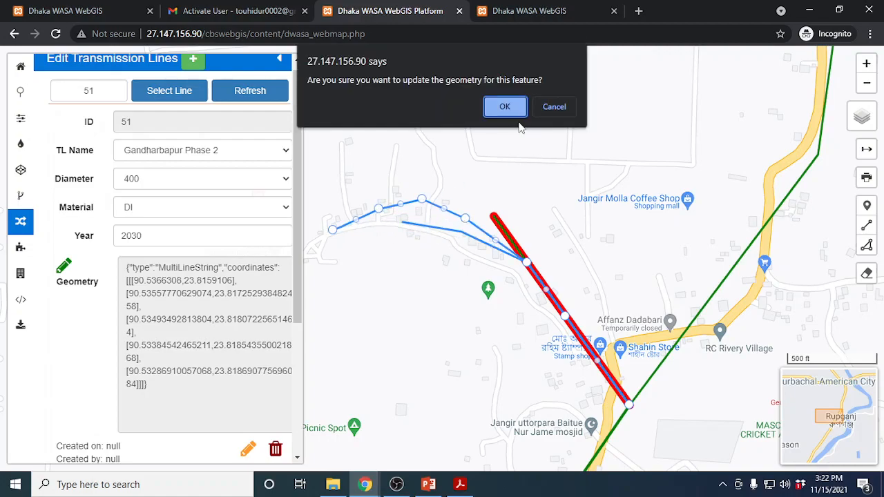
left_click(503, 107)
- Review line 51's updated geometry coordinates and zoom out to view the edited line on the map
left_click_drag(294, 241, 315, 413)
left_click(87, 307)
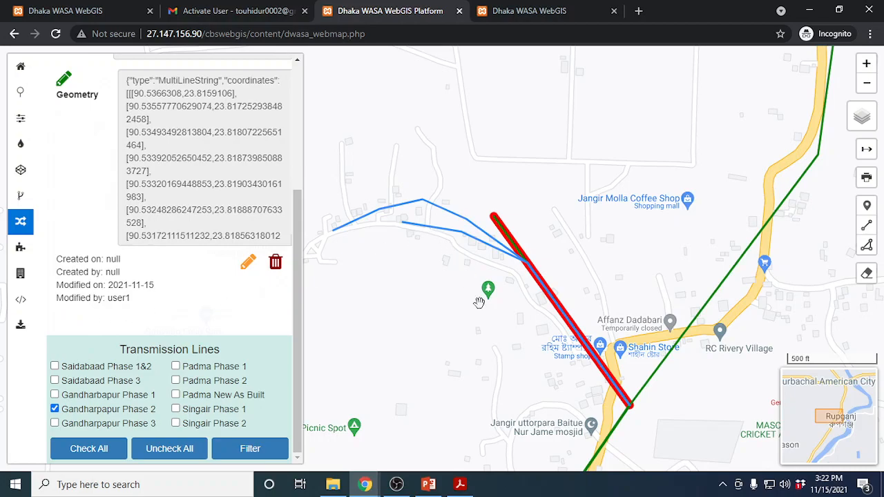
scroll(499, 359, "down", 1)
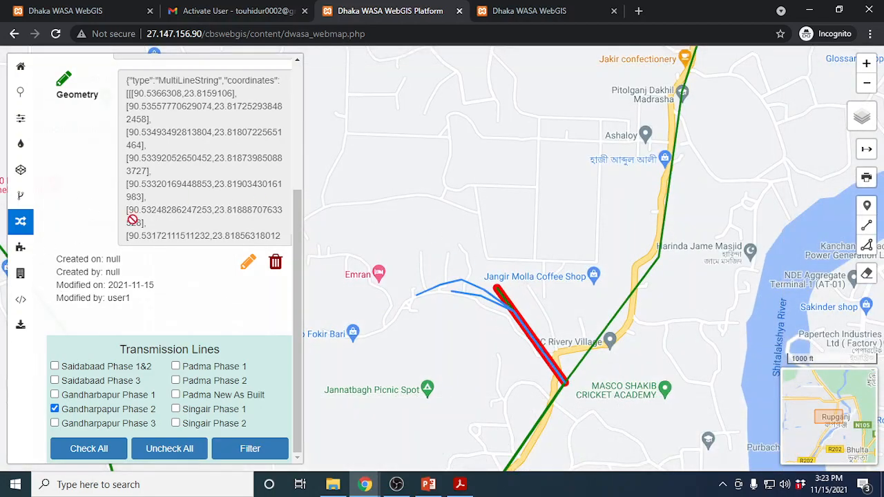
left_click_drag(301, 252, 318, 69)
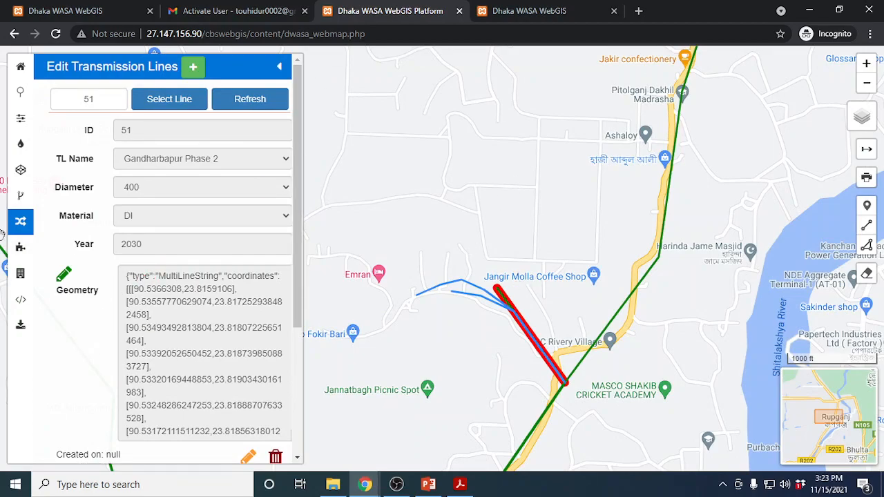
left_click(21, 326)
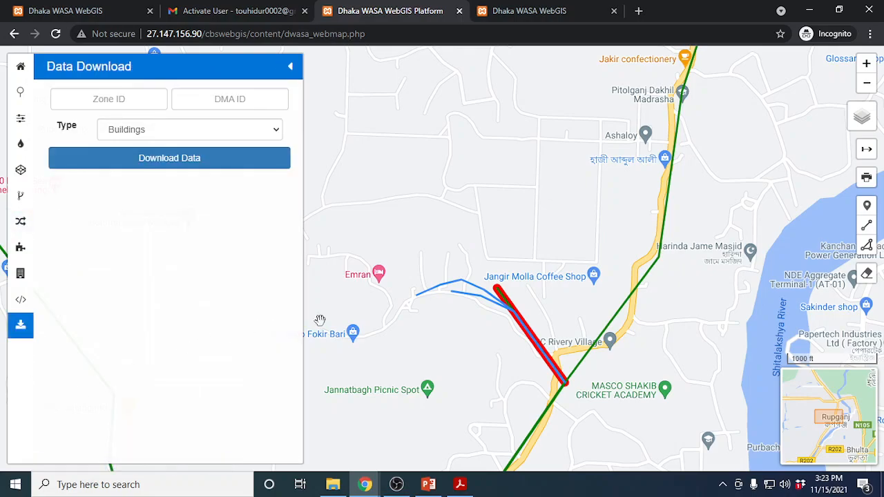
scroll(472, 256, "down", 3)
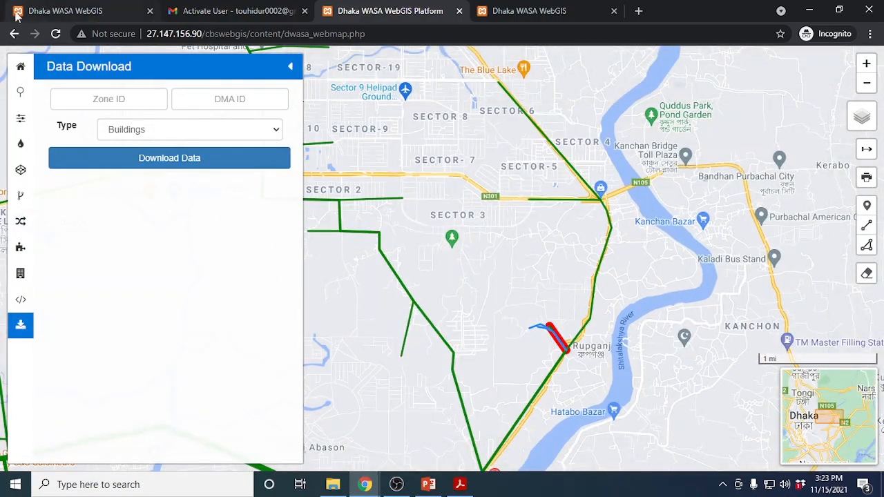
- Reload the web map and filter it by Zone ID 3
left_click(56, 35)
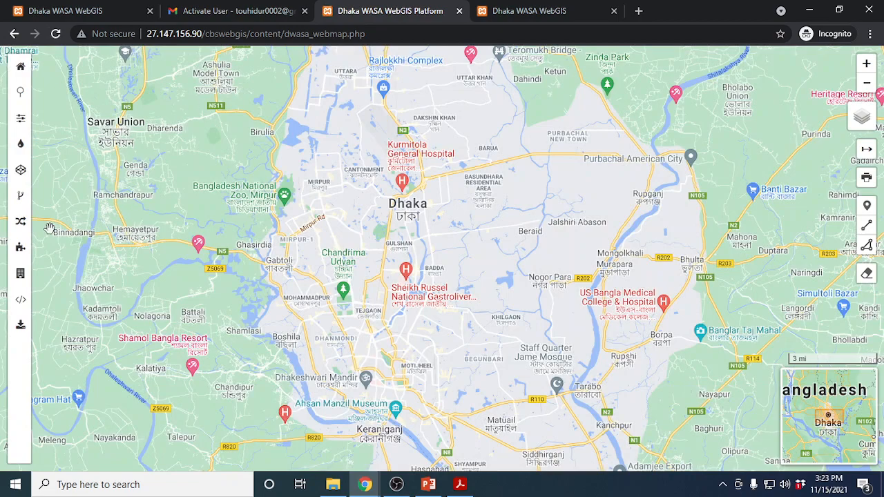
left_click(20, 325)
left_click(20, 66)
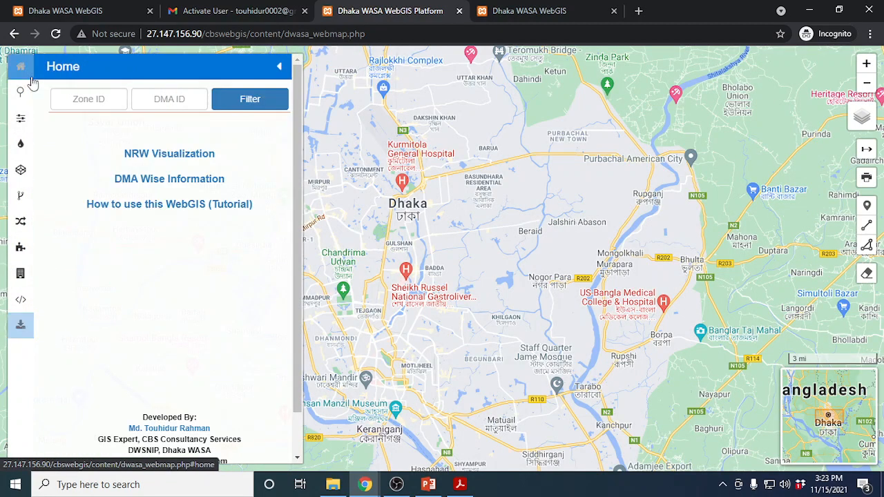
left_click(87, 100)
type("3")
left_click(250, 97)
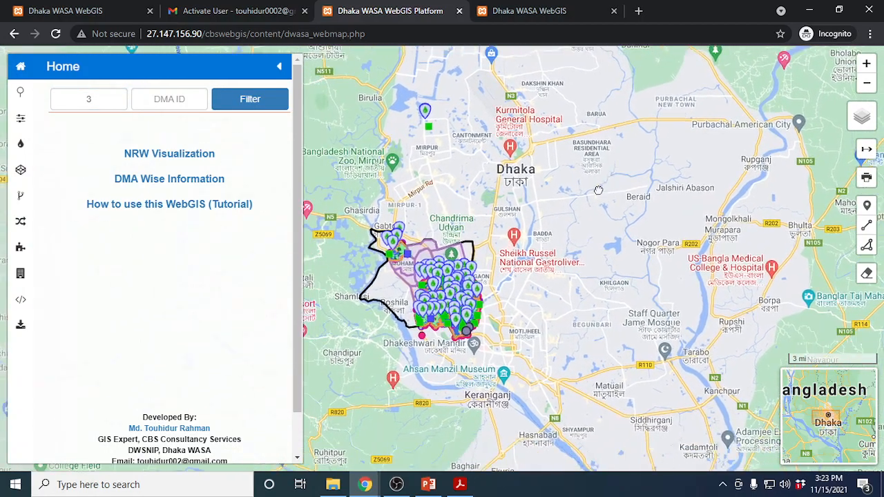
- Download the Valve data for Zone ID 3 from the Data Download panel
left_click(21, 326)
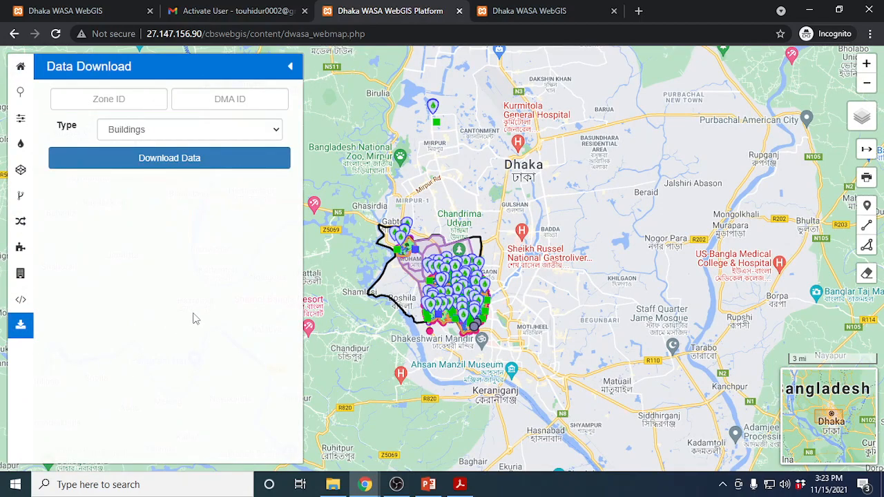
left_click(133, 102)
type("3")
left_click(176, 126)
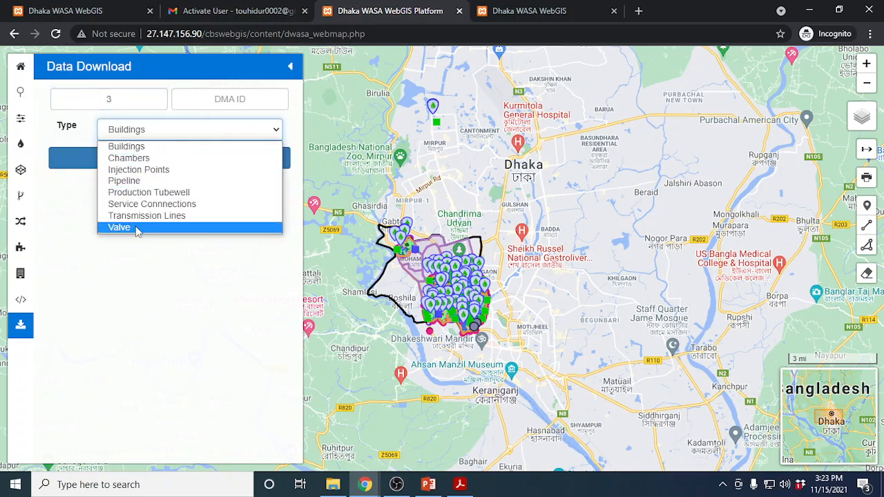
left_click(137, 228)
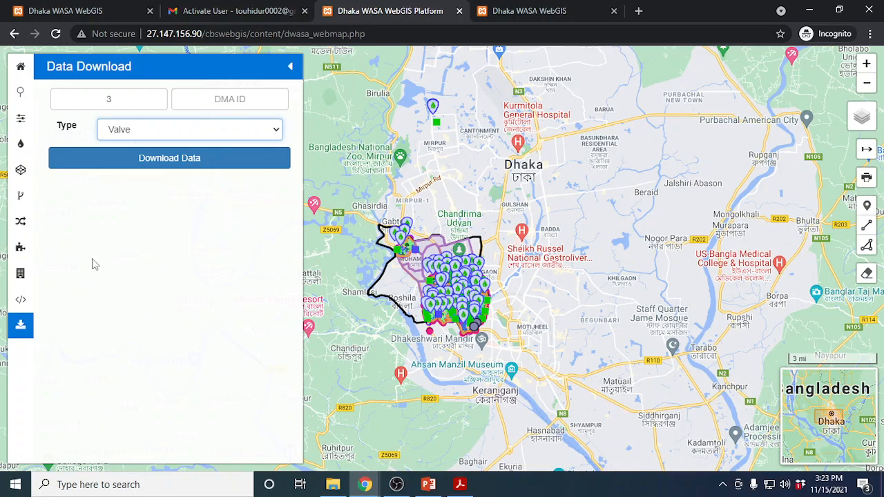
left_click_drag(126, 96, 102, 92)
left_click(190, 235)
left_click(115, 102)
left_click(212, 337)
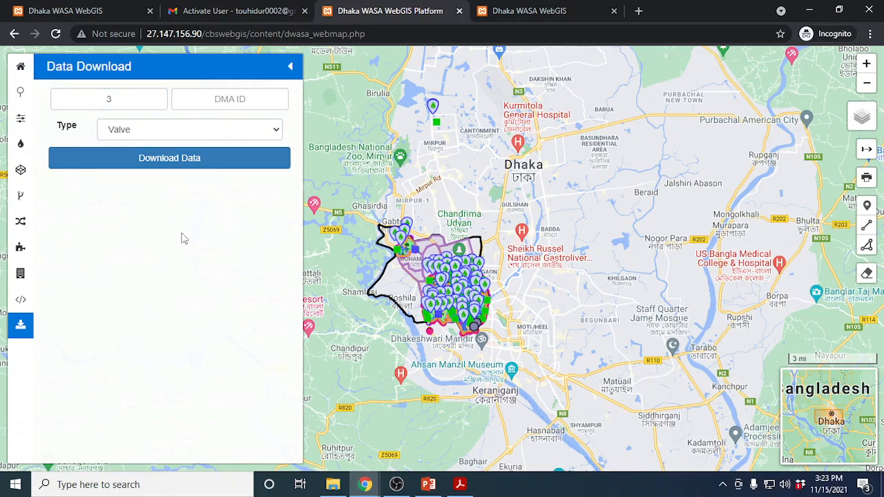
left_click(179, 131)
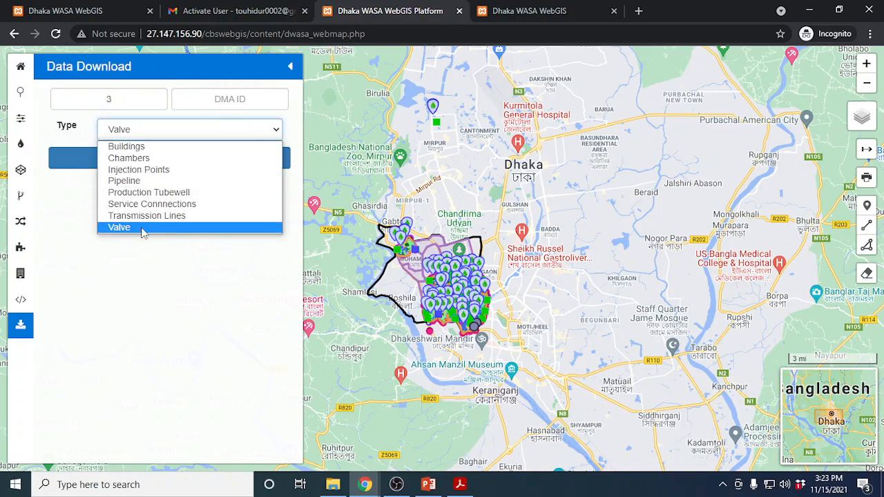
left_click(142, 227)
left_click(172, 161)
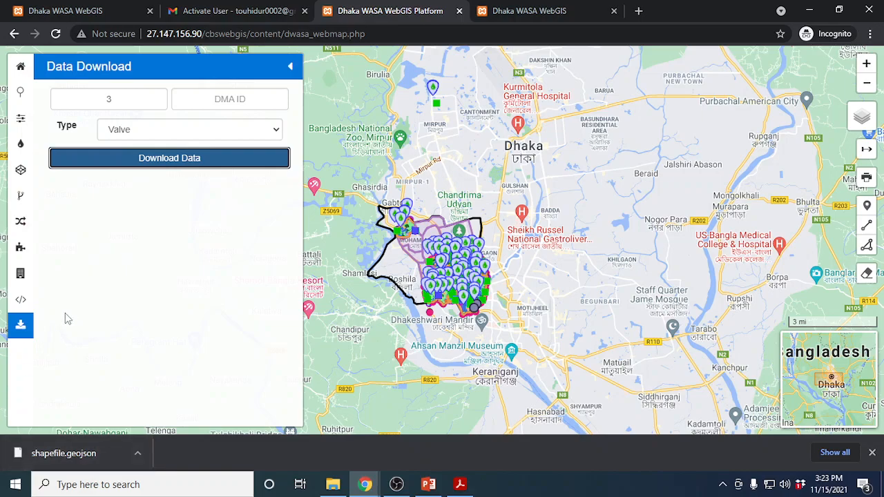
- Clear the Zone ID and download the Pipeline data for DMA ID 1008
left_click(111, 102)
key("BackSpace")
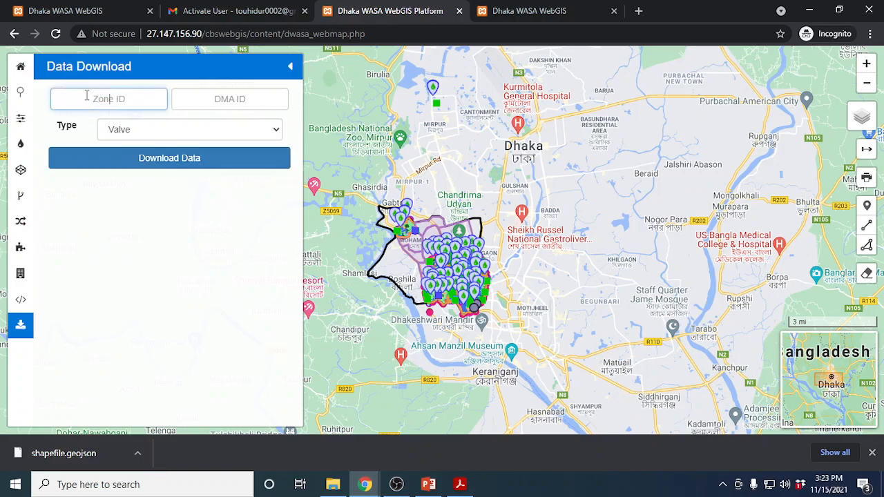
left_click(872, 452)
left_click(222, 98)
type("1008")
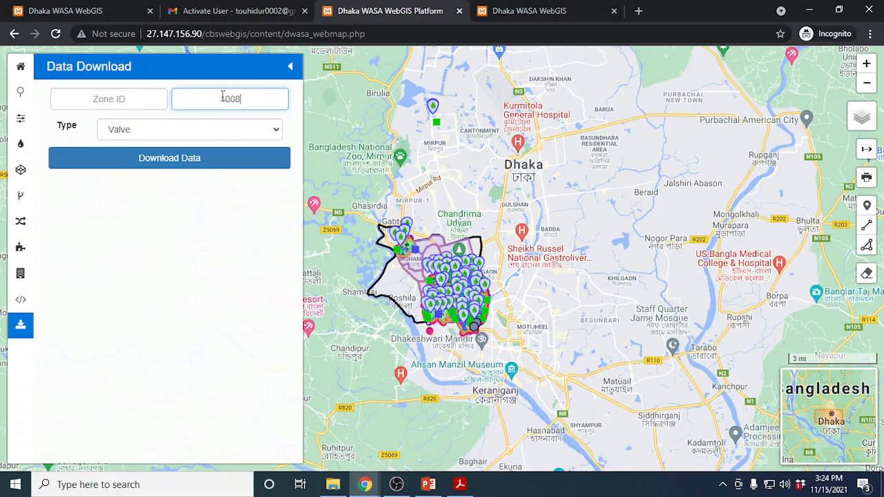
left_click(250, 134)
left_click(143, 182)
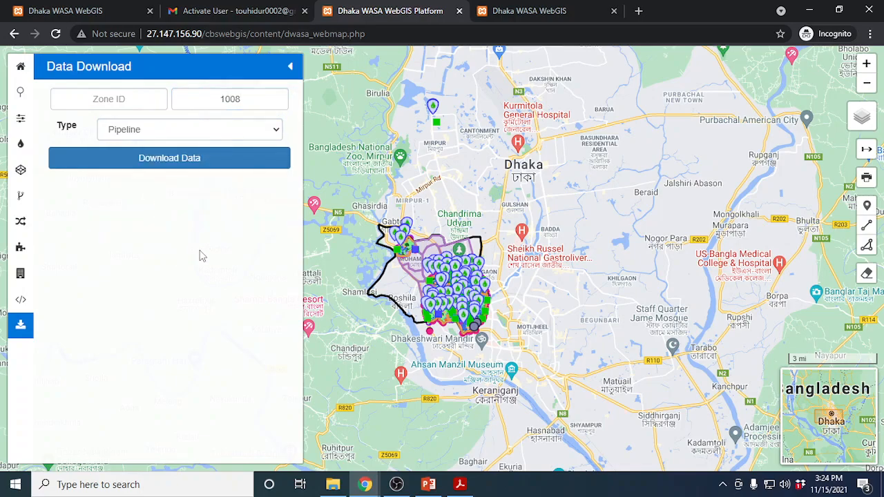
left_click(186, 166)
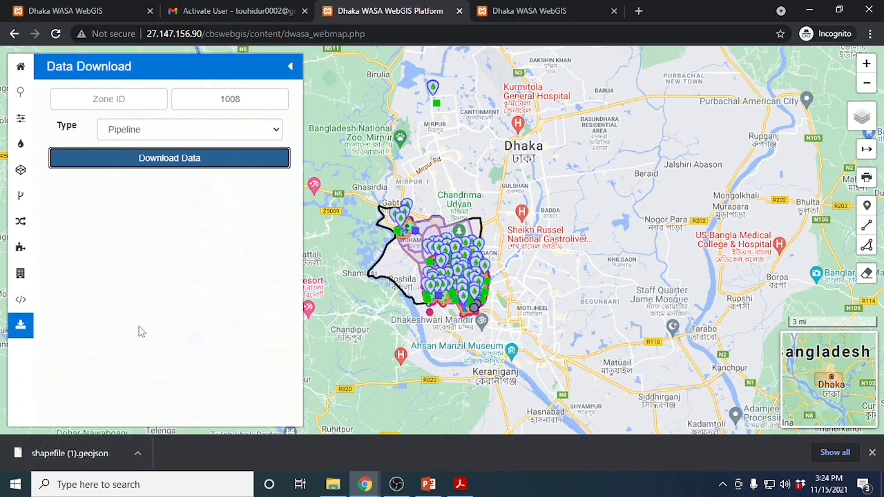
- Reload the map and run the SC Field Survey query survey_database_id>0
left_click(55, 33)
left_click(20, 66)
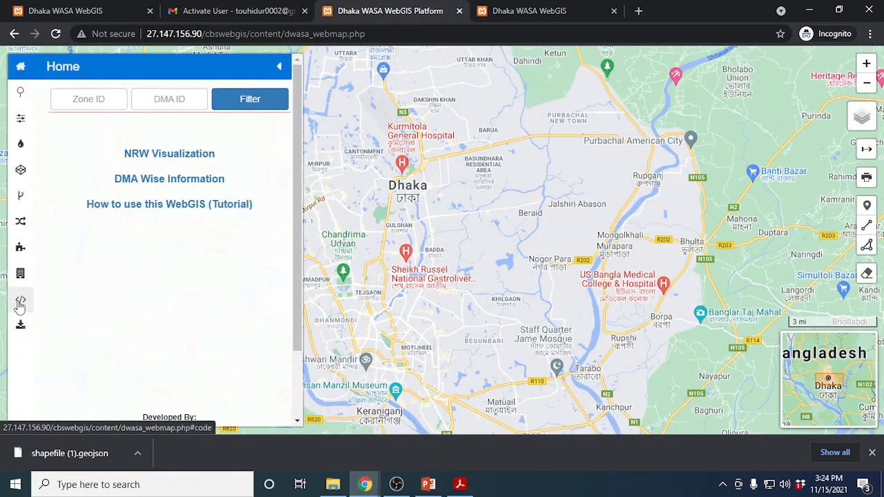
left_click(20, 300)
left_click_drag(396, 191, 525, 196)
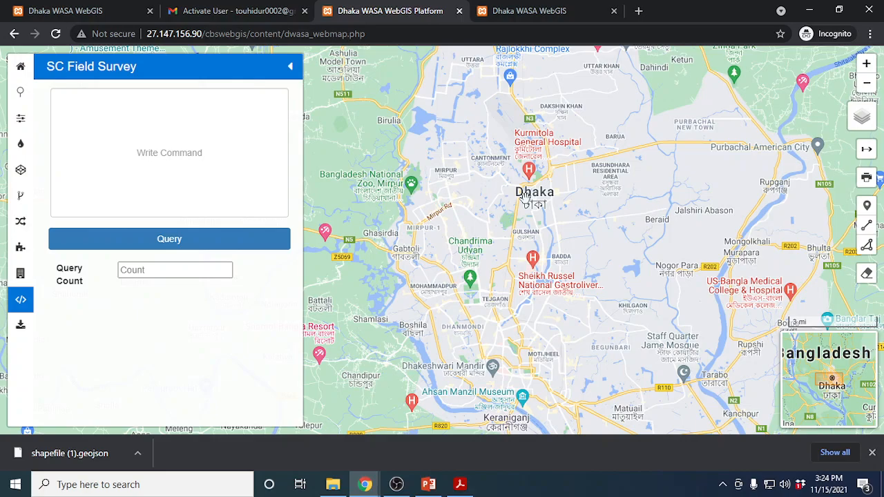
left_click(149, 143)
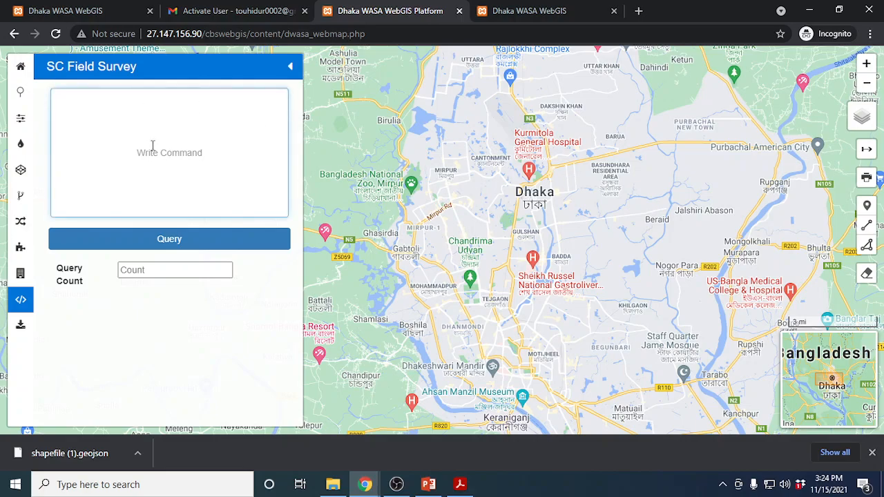
type("survey_database_id>0")
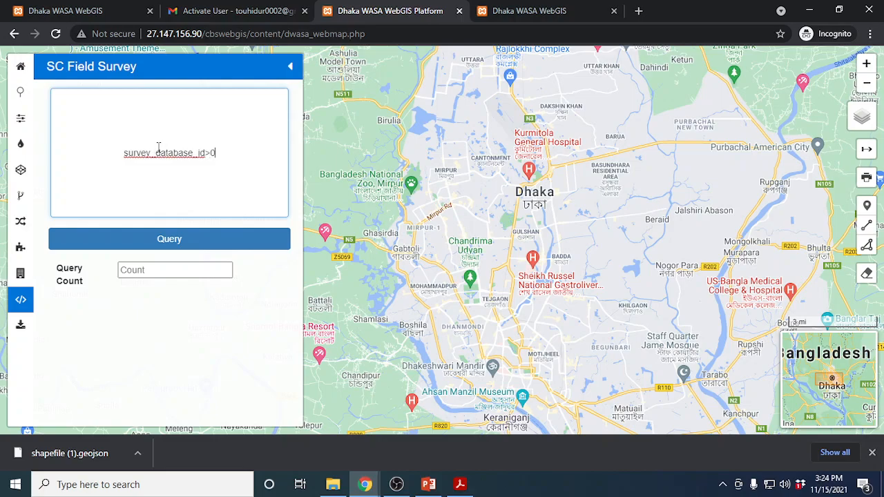
left_click(210, 242)
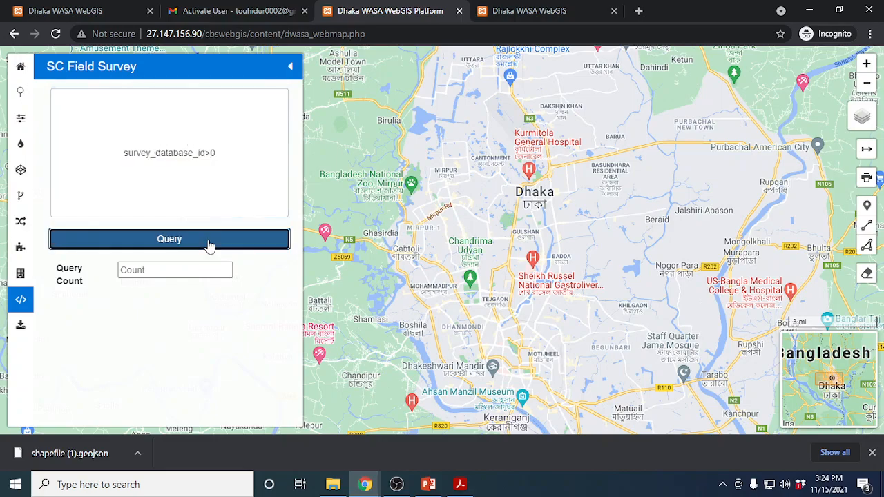
- Zoom in and out on the map to inspect the queried survey points
scroll(461, 230, "up", 2)
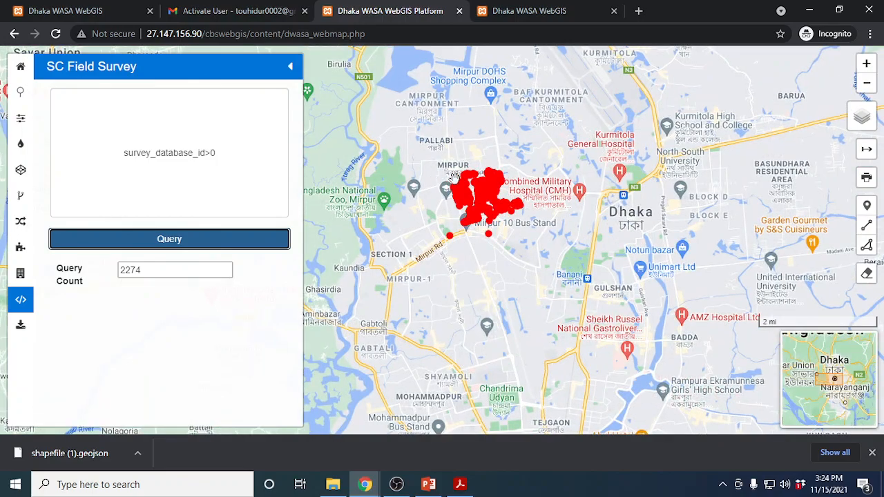
mouse_move(423, 238)
left_click(195, 274)
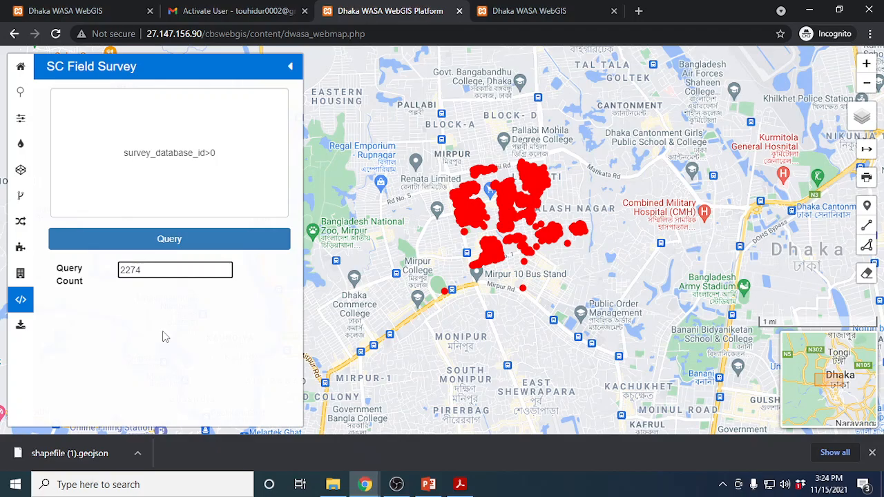
scroll(507, 244, "up", 4)
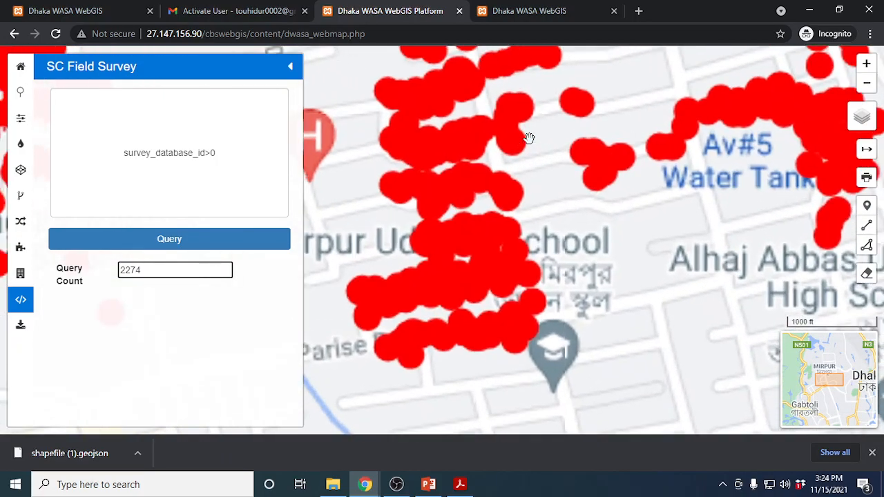
scroll(529, 138, "down", 4)
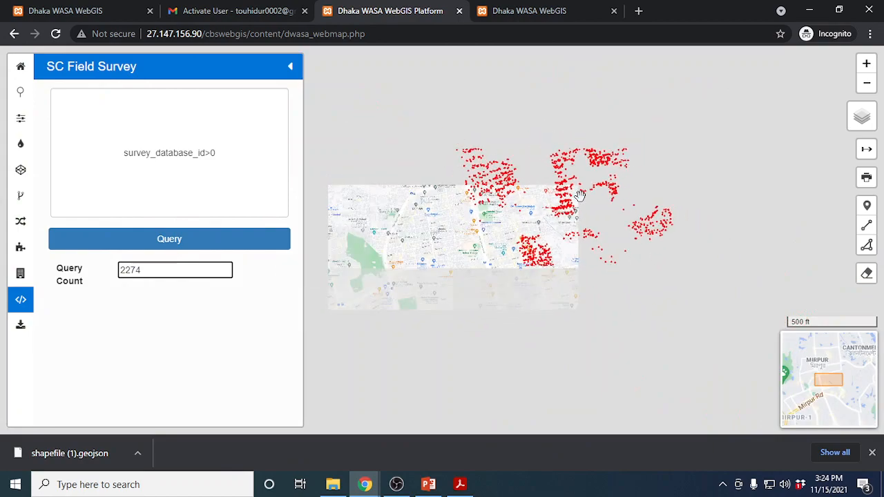
- Filter the map by DMA ID 1008 from the Home panel
left_click(20, 66)
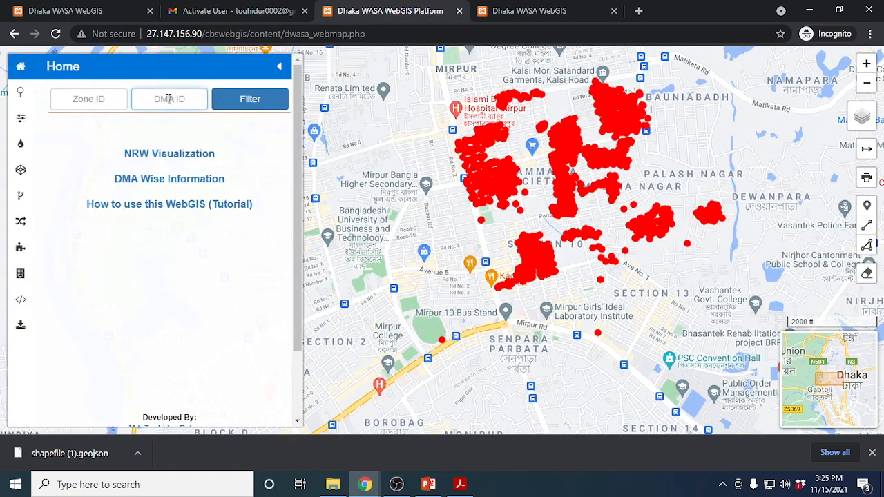
type("1008")
left_click(247, 99)
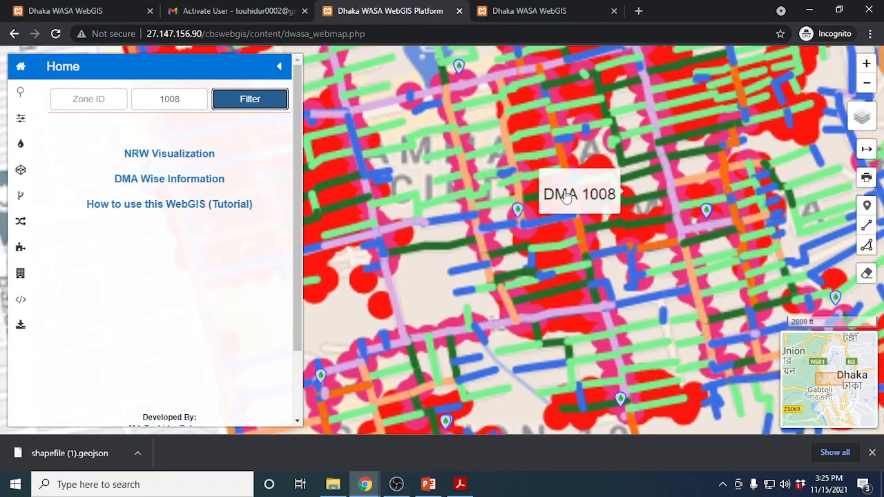
- Turn off the Survey Data, Valves, Chambers, Pipelines and Production Tubewell layers
mouse_move(863, 118)
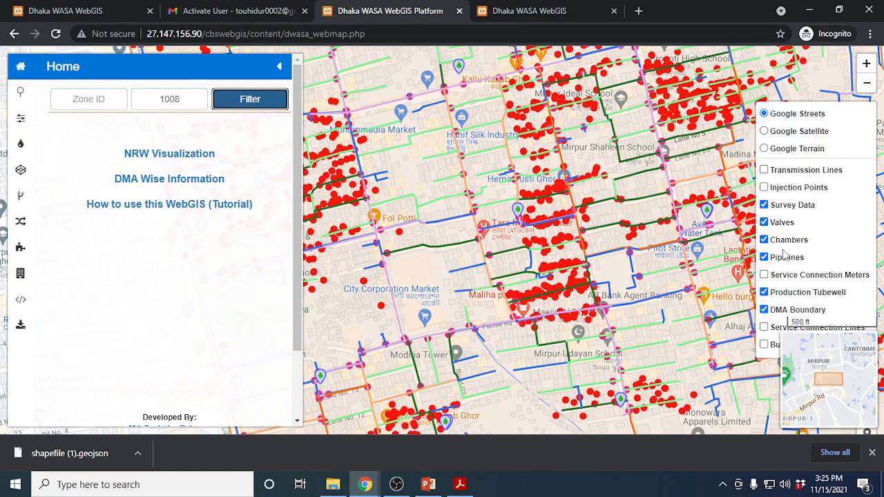
left_click(764, 205)
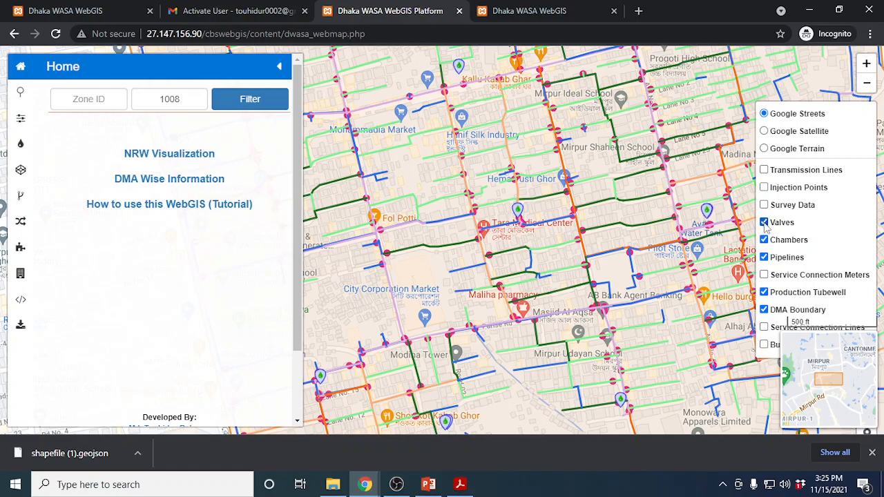
left_click(763, 223)
left_click(764, 240)
left_click(764, 257)
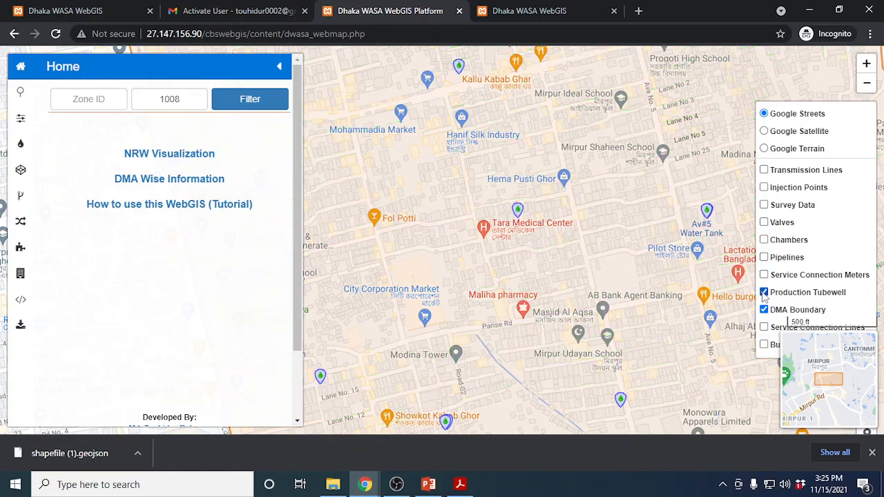
left_click(764, 293)
- Run the SC Field Survey query survey_database_id>0 over DMA 1008
scroll(587, 250, "down", 2)
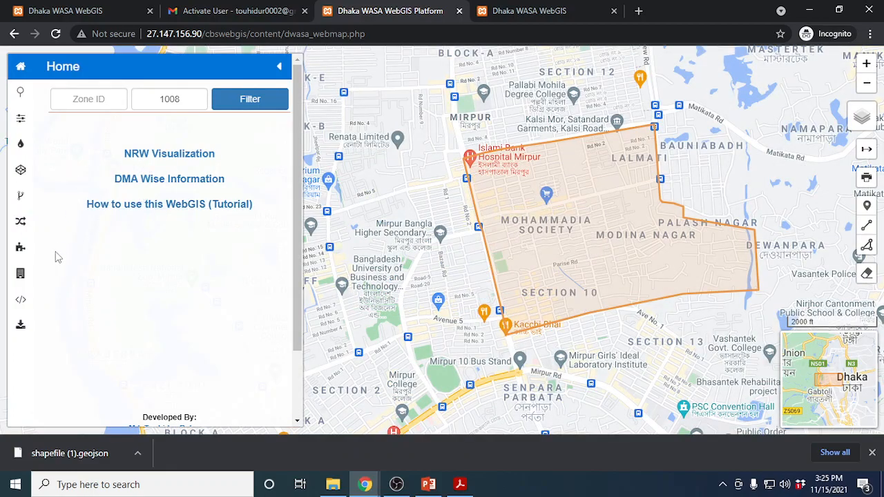
left_click(21, 299)
left_click(172, 160)
left_click(216, 245)
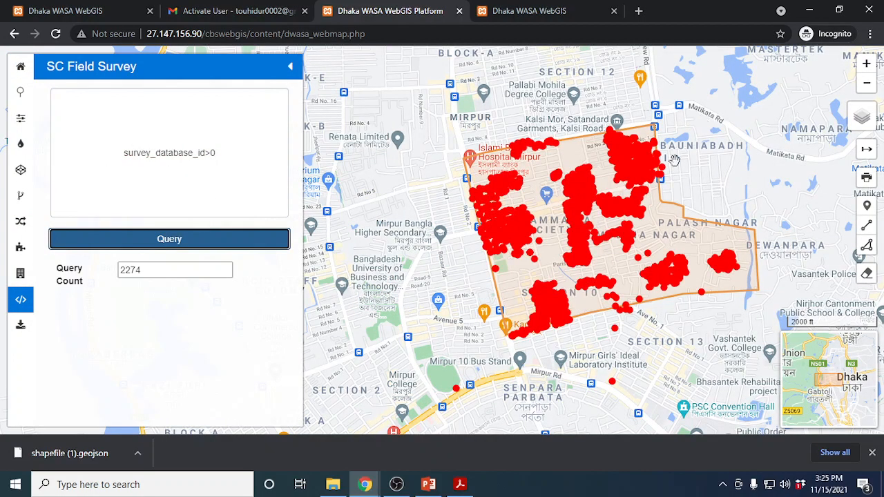
- Zoom in and out on the queried survey points and inspect individual survey popups
scroll(594, 146, "up", 2)
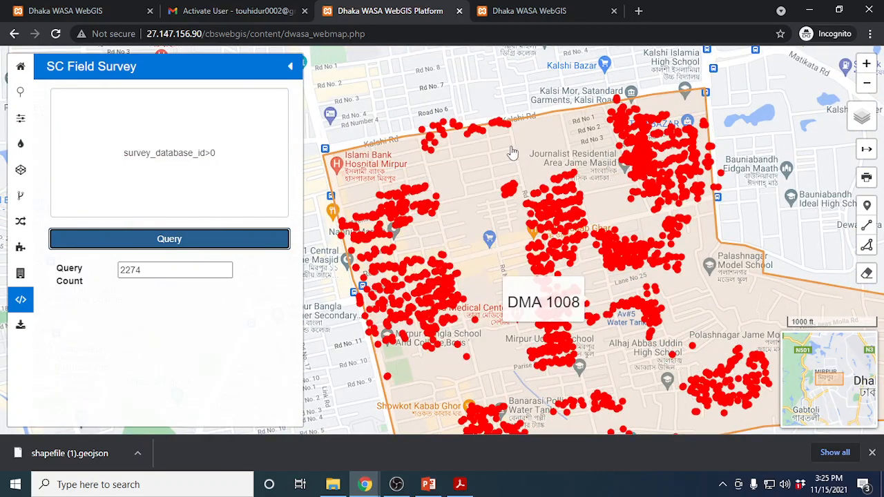
scroll(536, 89, "down", 1)
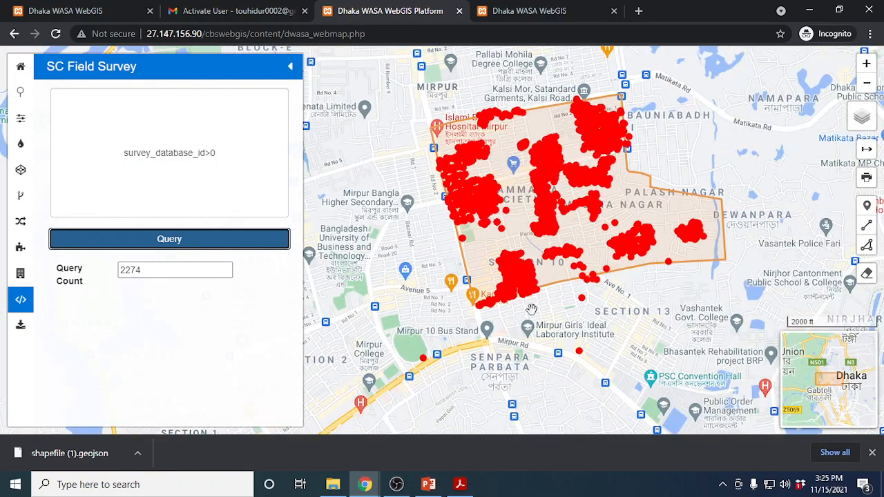
mouse_move(540, 279)
scroll(543, 279, "up", 5)
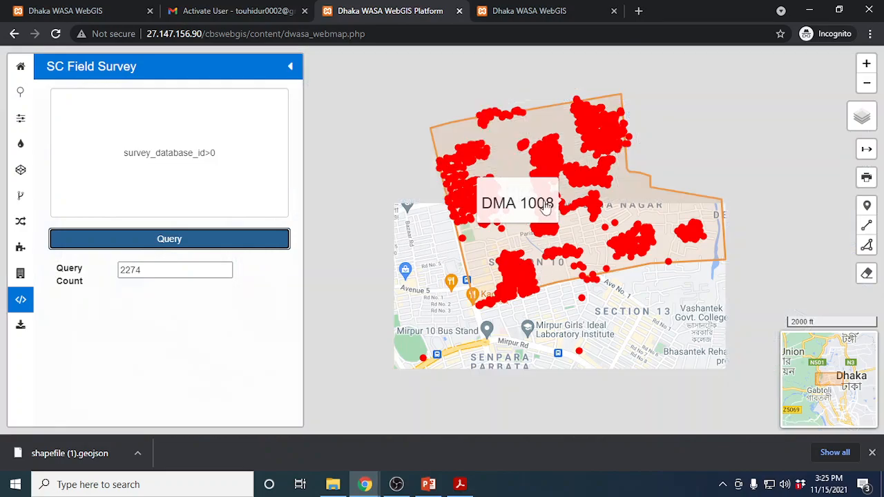
mouse_move(641, 241)
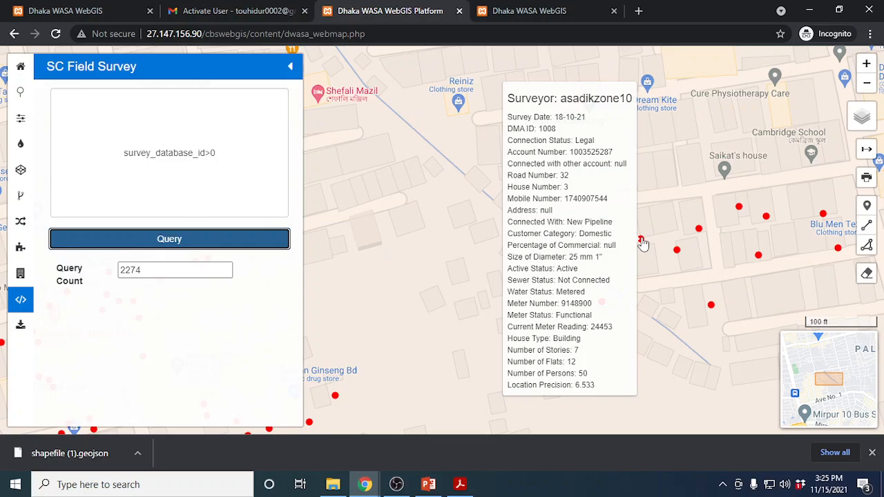
scroll(521, 283, "down", 3)
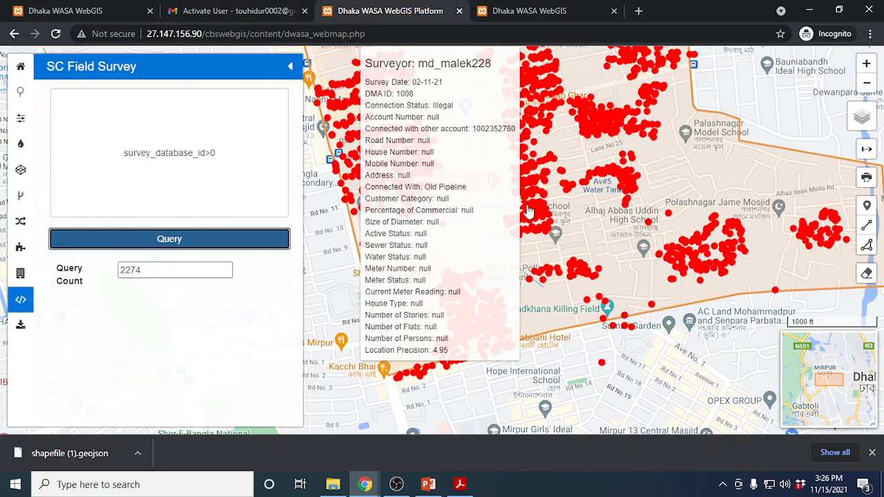
left_click(396, 485)
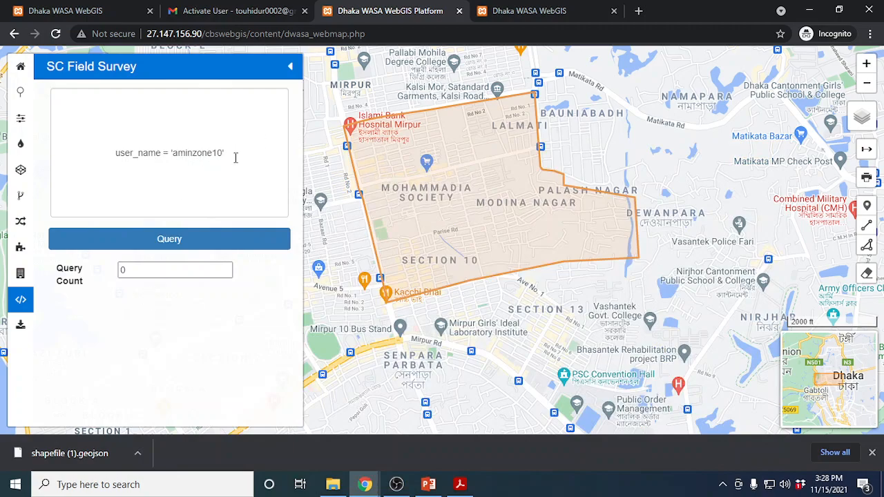
- Clear the SC Field Survey query text and run the empty query
left_click_drag(235, 155, 117, 158)
key("BackSpace")
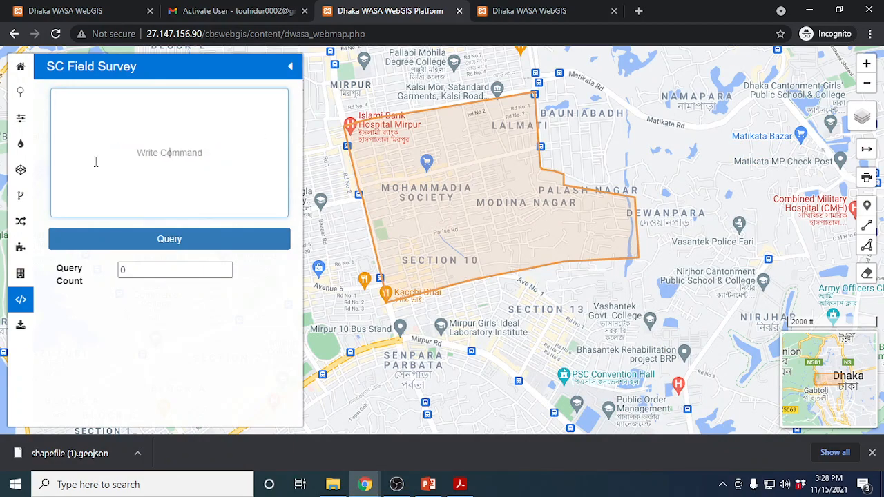
left_click(169, 240)
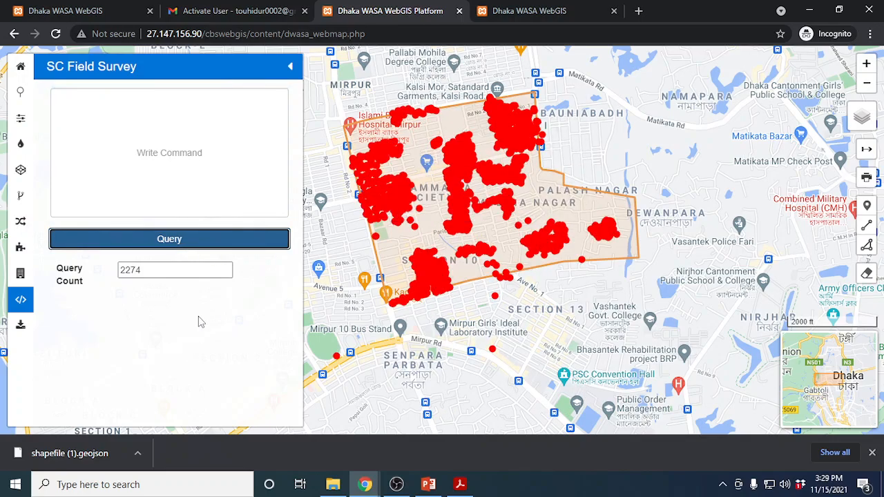
- Query the survey points of a single surveyor with a username = condition using the surveyor's username
left_click_drag(458, 206, 491, 253)
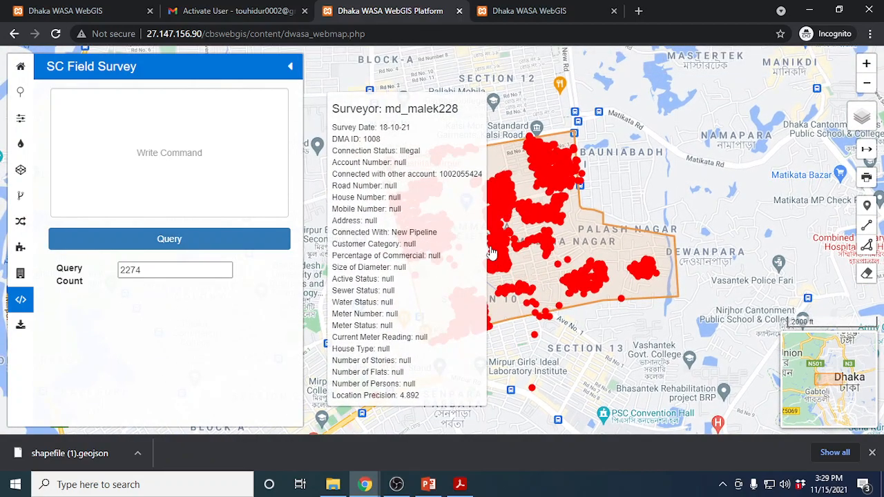
scroll(491, 252, "up", 1)
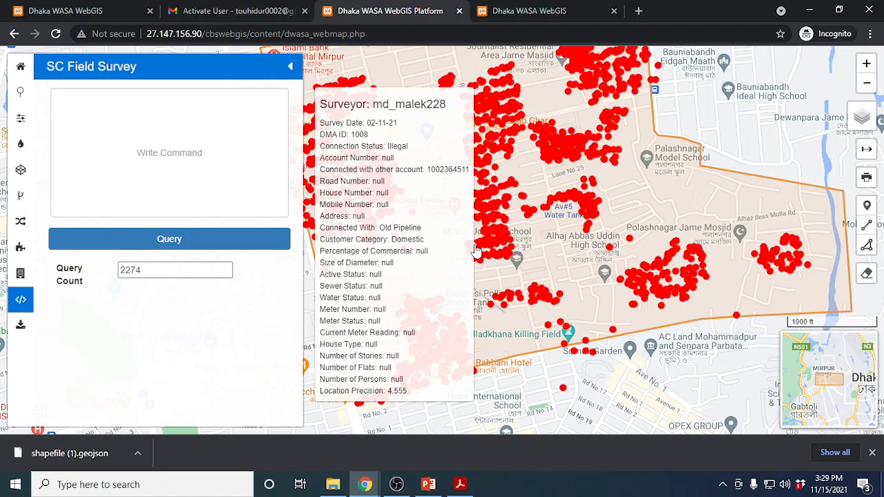
left_click(143, 157)
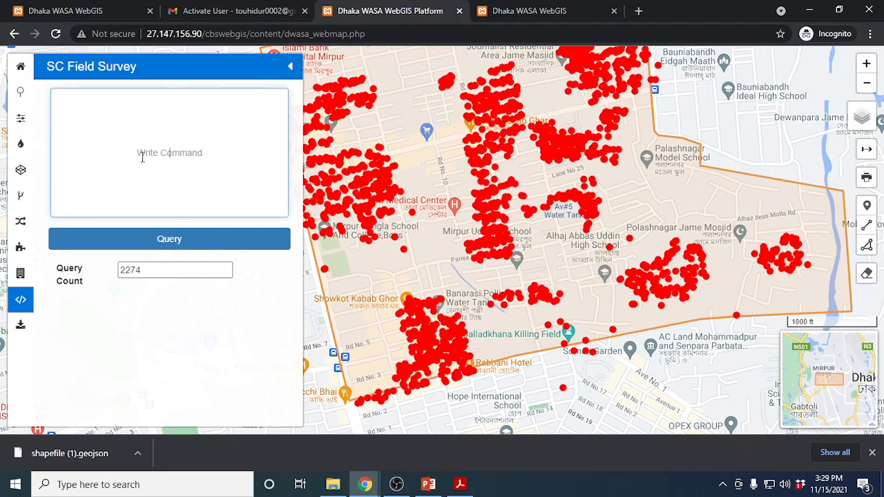
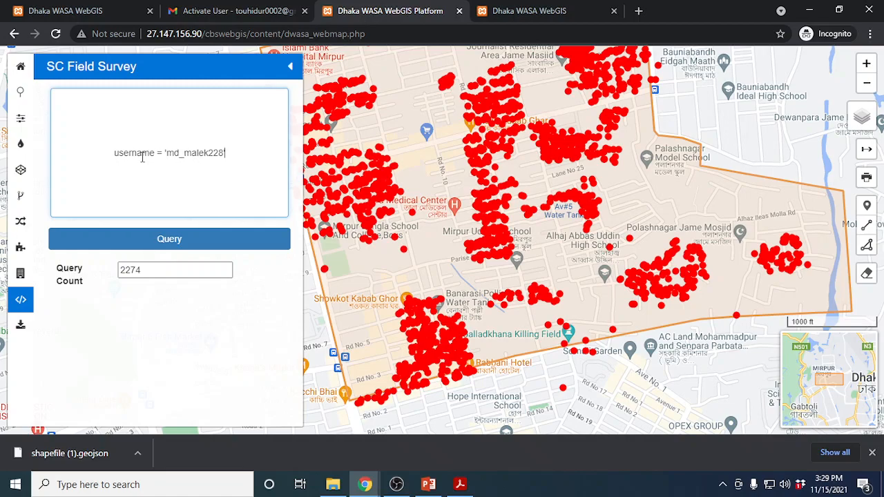
left_click(194, 248)
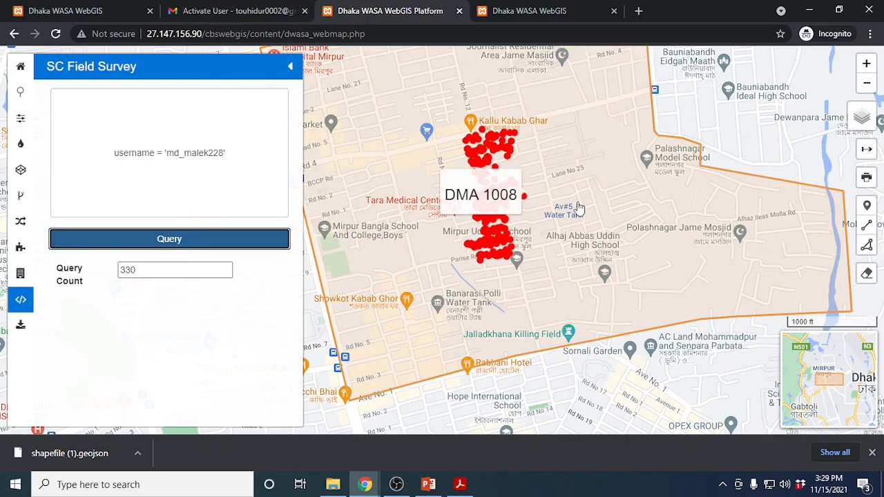
- Extend the query with and gps_location_precision>=10 and run it
mouse_move(491, 154)
left_click(237, 160)
type("and gps_location_precision>=10")
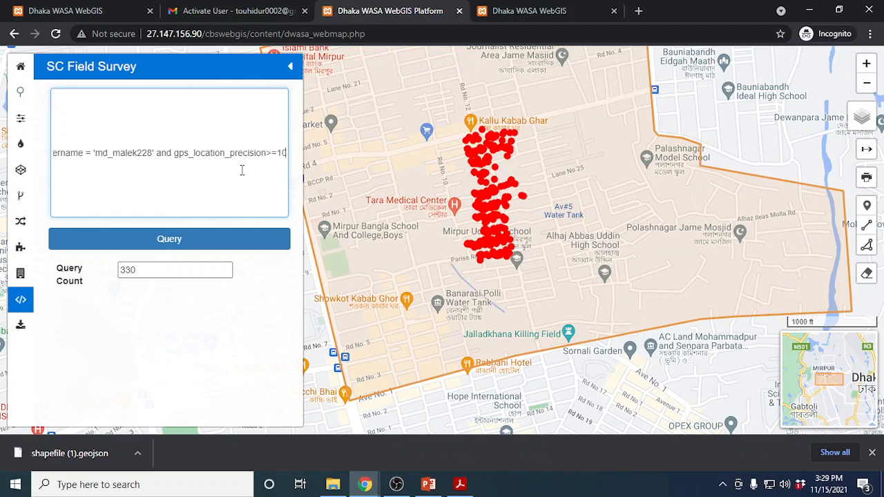
left_click(228, 242)
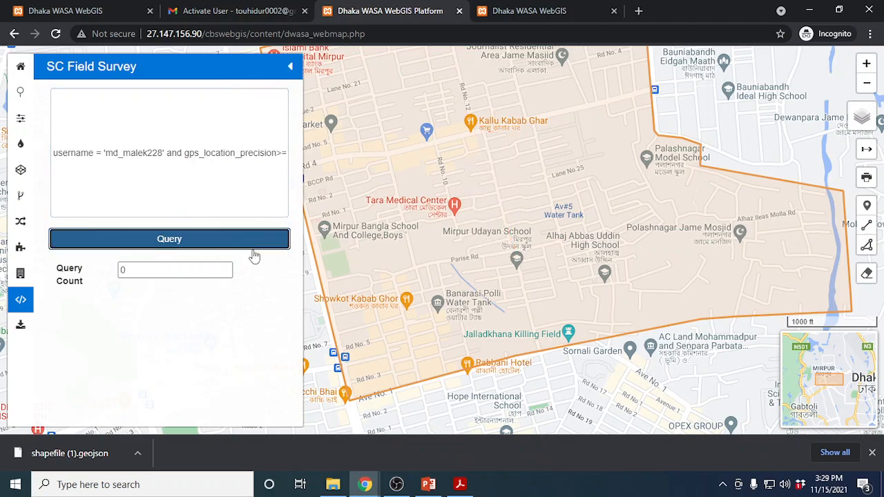
- Change the precision threshold in the query to 5 and rerun it
left_click(286, 153)
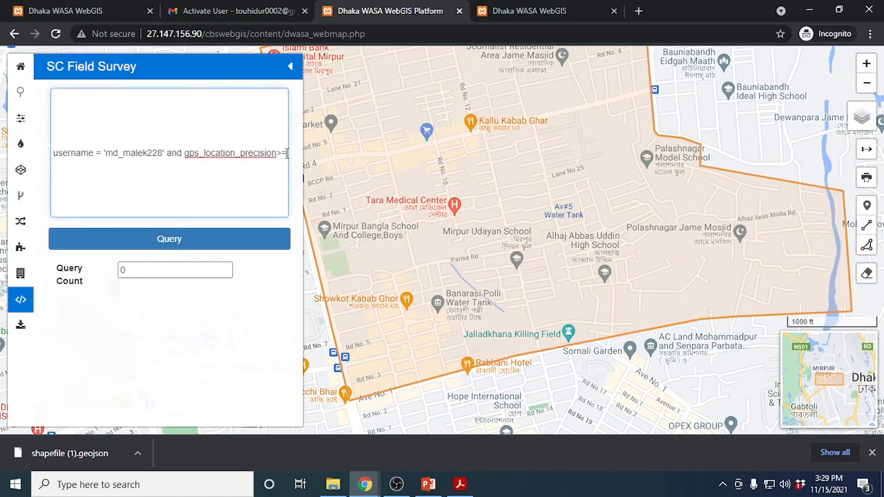
type("10")
key("BackSpace")
key("BackSpace")
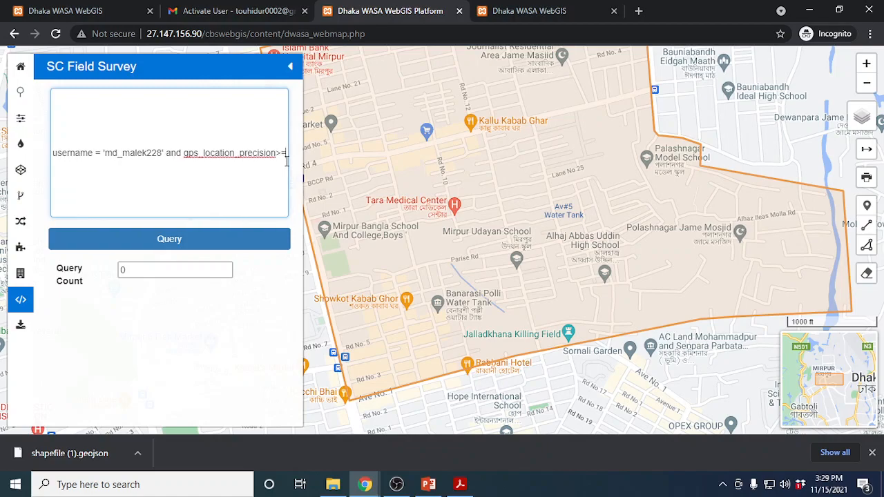
type("5")
left_click(198, 243)
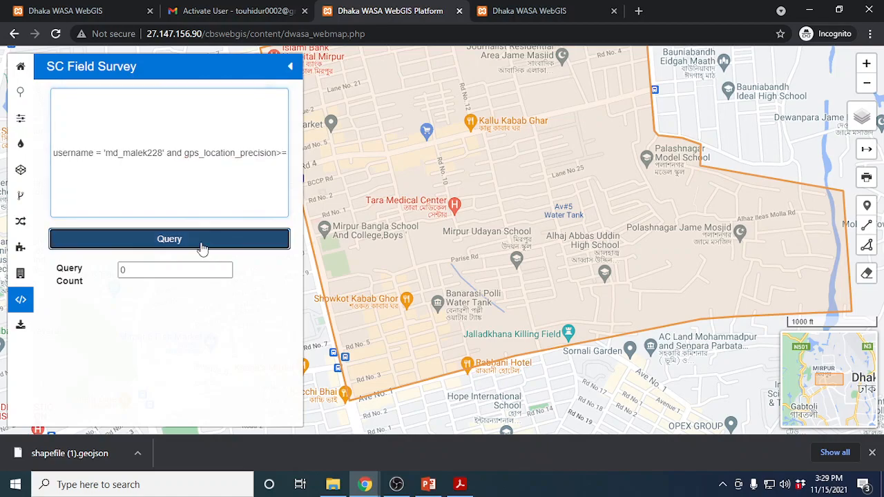
mouse_move(481, 136)
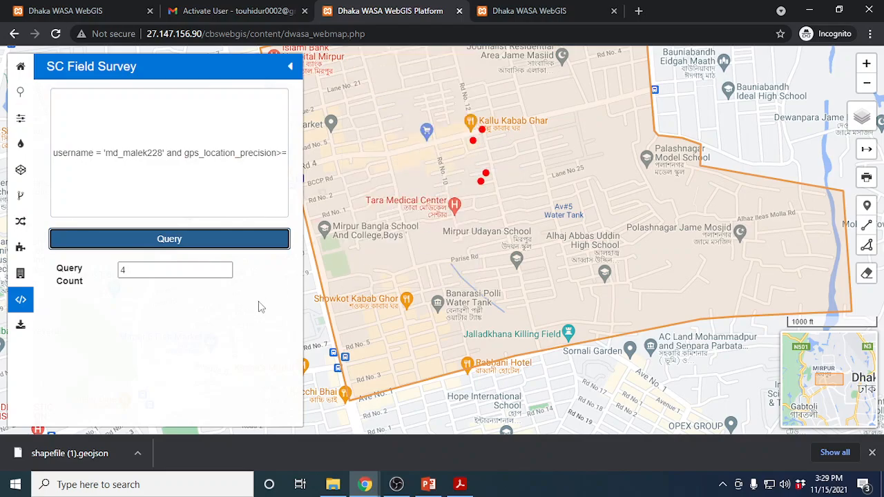
- Reload the map and open NRW Visualization from the Home panel
scroll(465, 268, "down", 1)
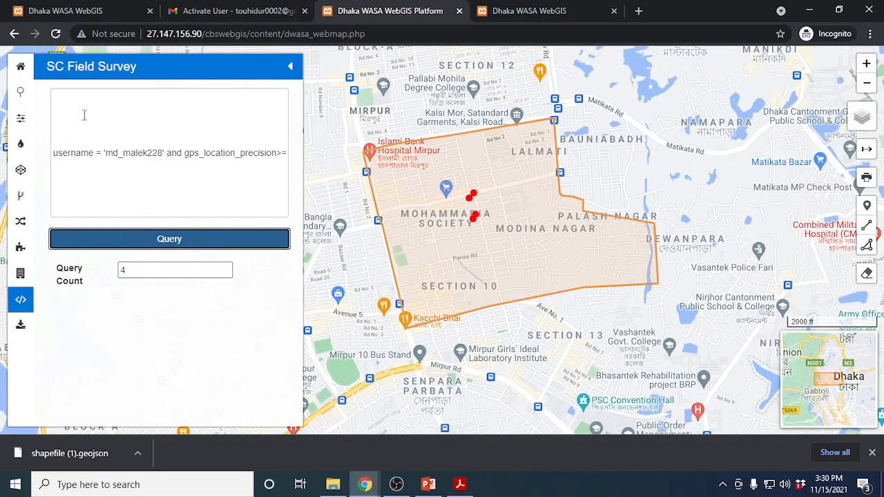
left_click(55, 34)
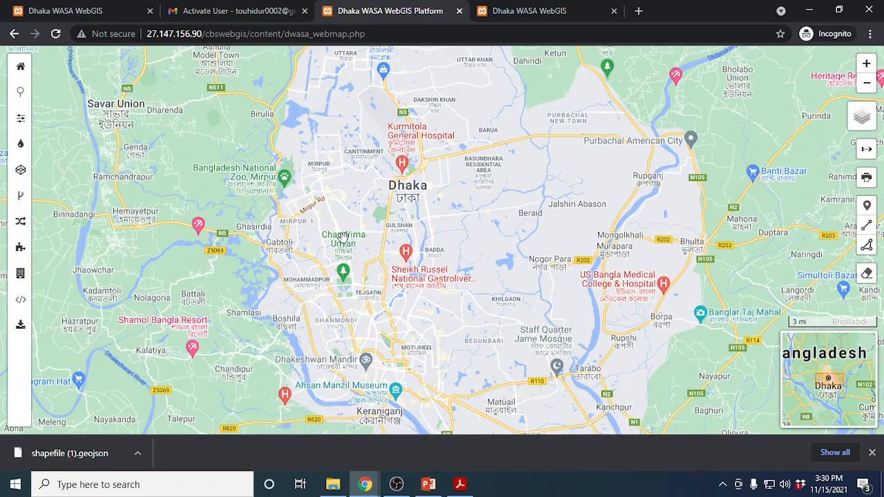
left_click(20, 66)
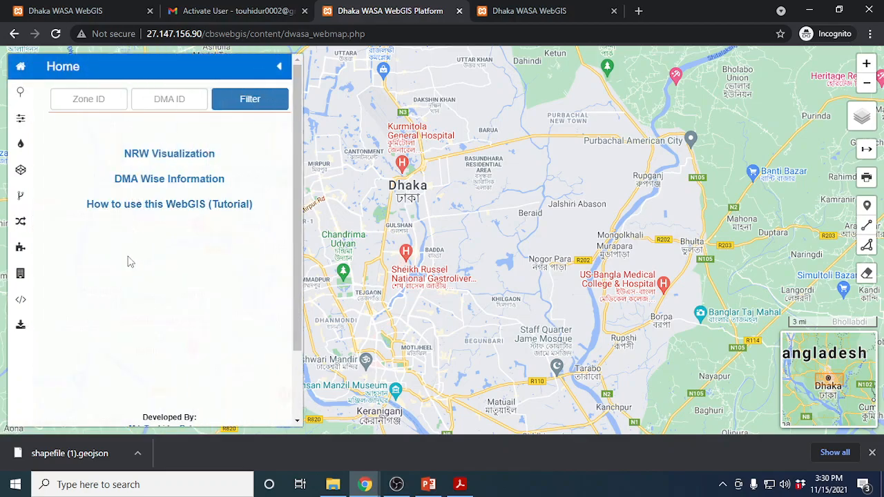
scroll(140, 292, "down", 2)
scroll(147, 244, "up", 1)
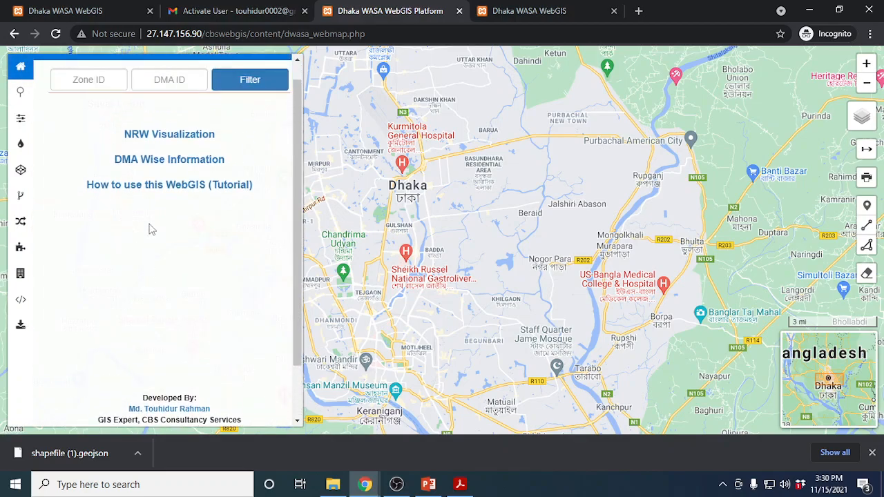
left_click(171, 136)
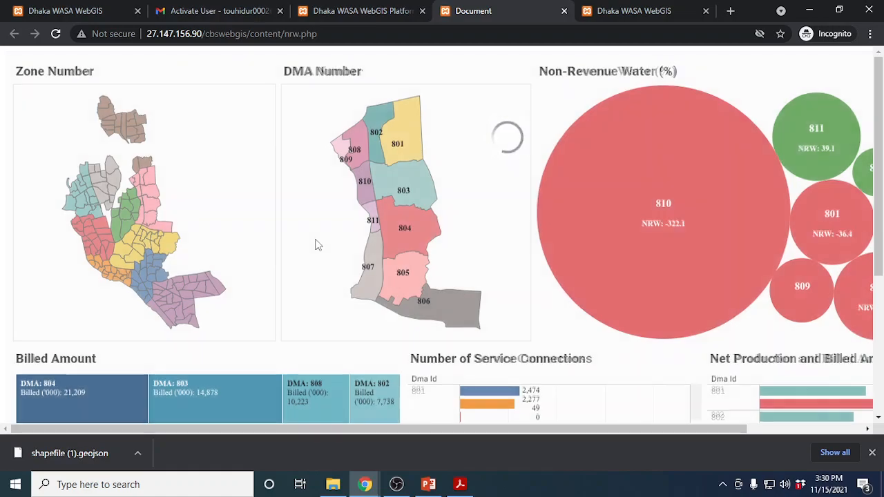
- Filter the NRW dashboard by Zone 3 on the zone map
left_click(872, 453)
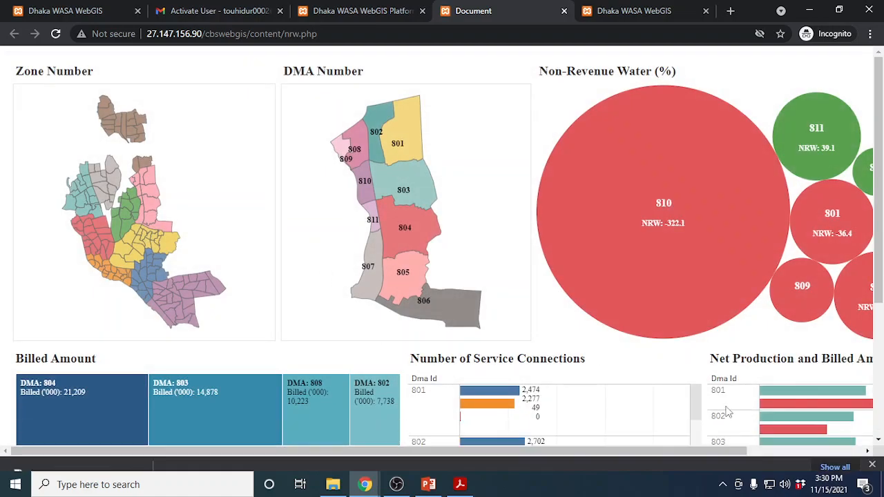
key("ctrl+minus")
key("ctrl+minus")
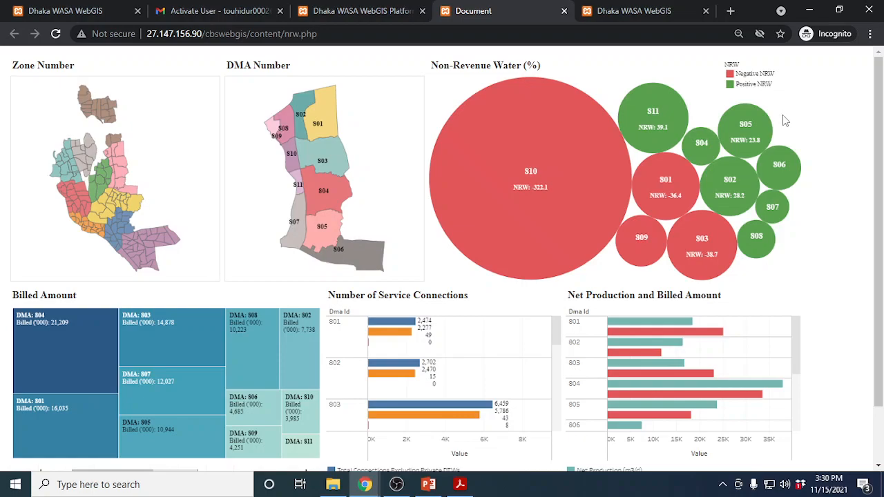
left_click(71, 195)
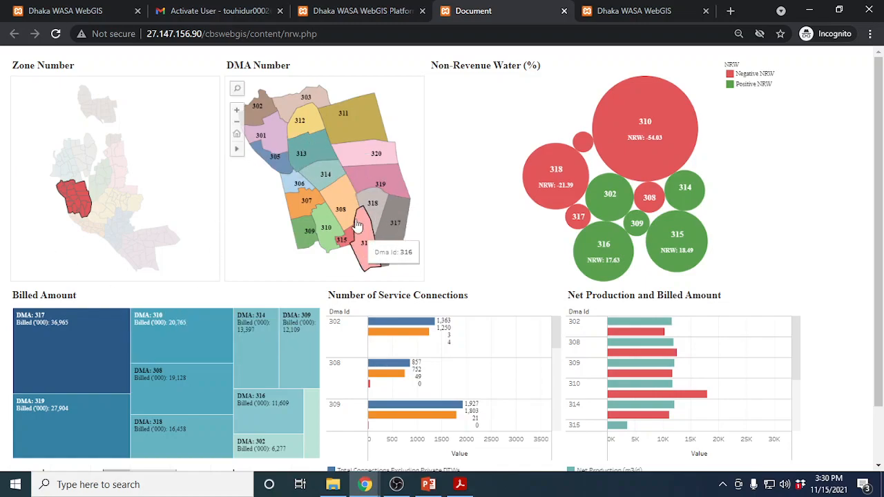
- Highlight DMA 308 on the DMA map to inspect its figures, then clear the selection
left_click(344, 202)
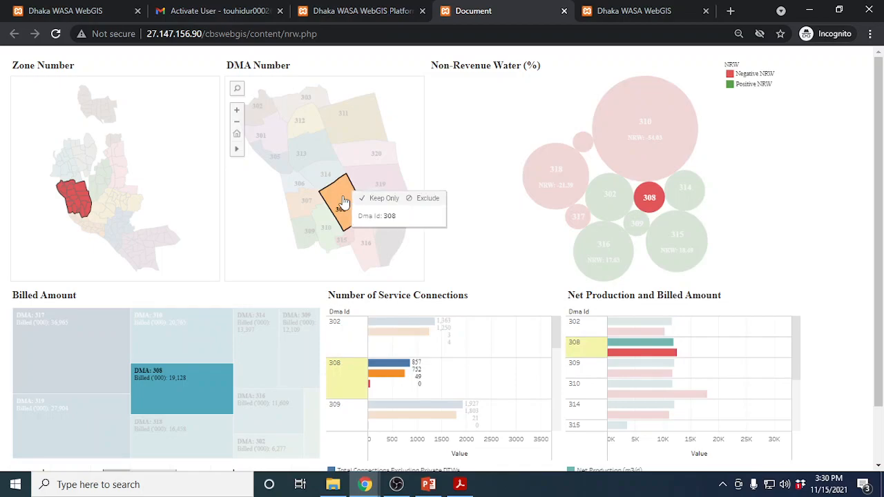
left_click(272, 207)
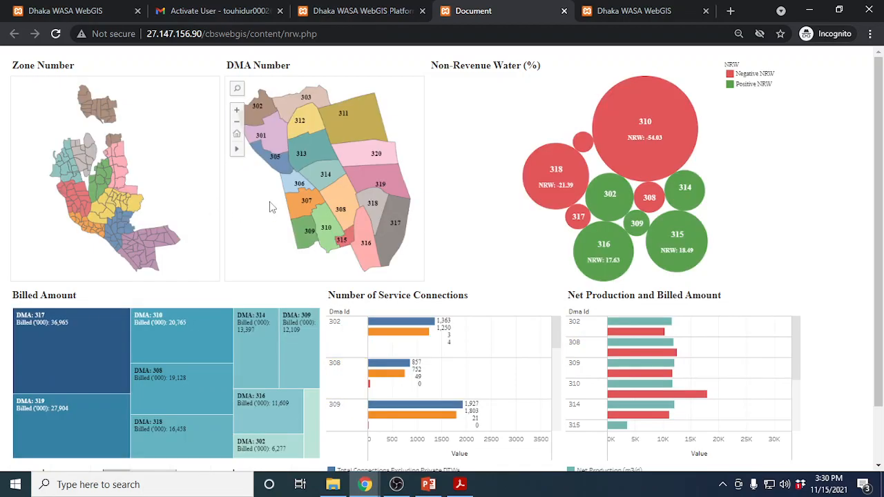
- Filter the NRW dashboard by Zone 5 and then by Zone 6 on the zone map
left_click(101, 185)
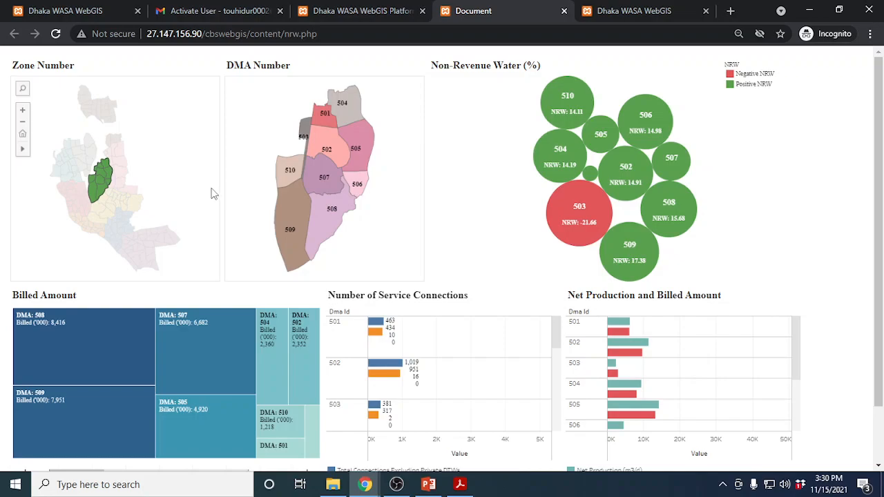
left_click(125, 204)
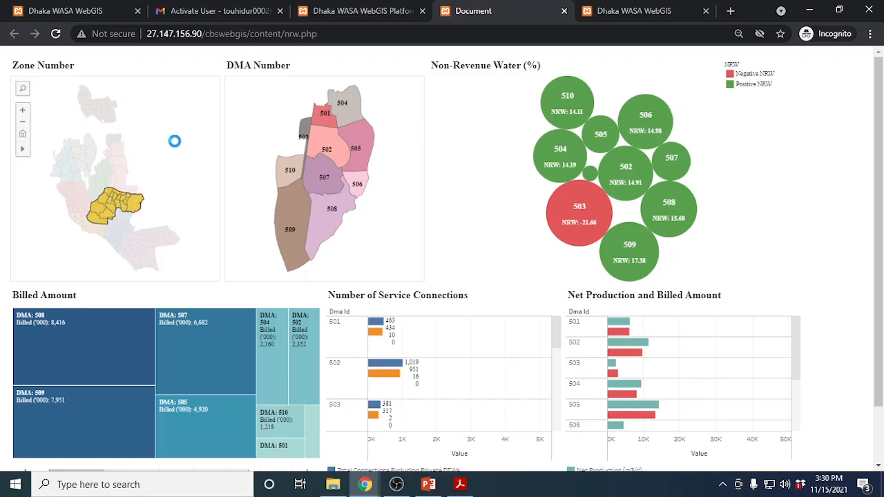
- Open the DMA Wise Information page from the web map's Home panel and zoom the page out
left_click(97, 12)
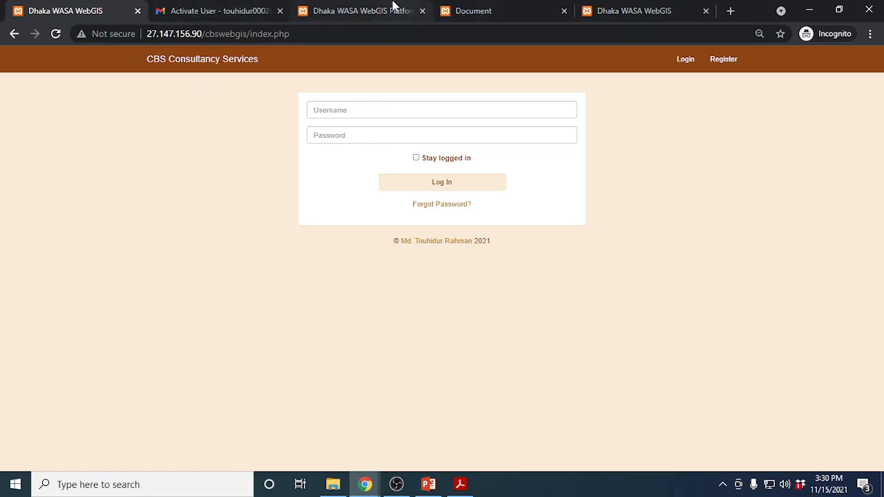
left_click(393, 7)
left_click(141, 153)
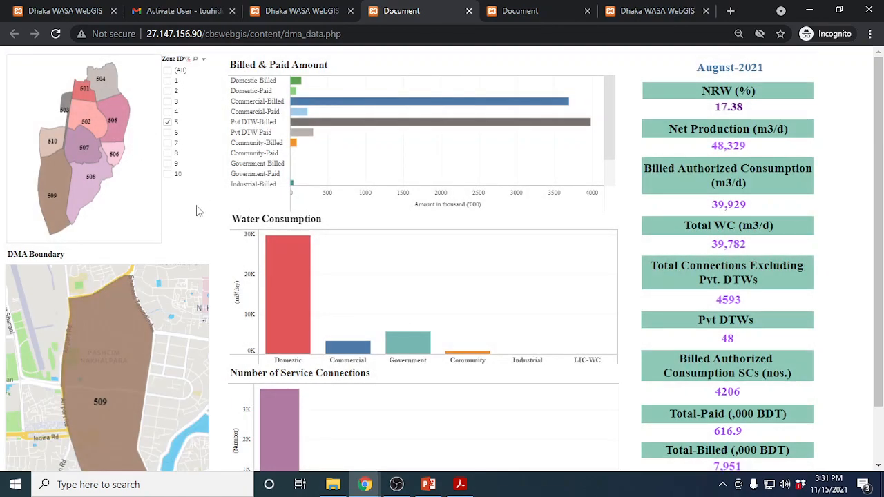
key("ctrl+minus")
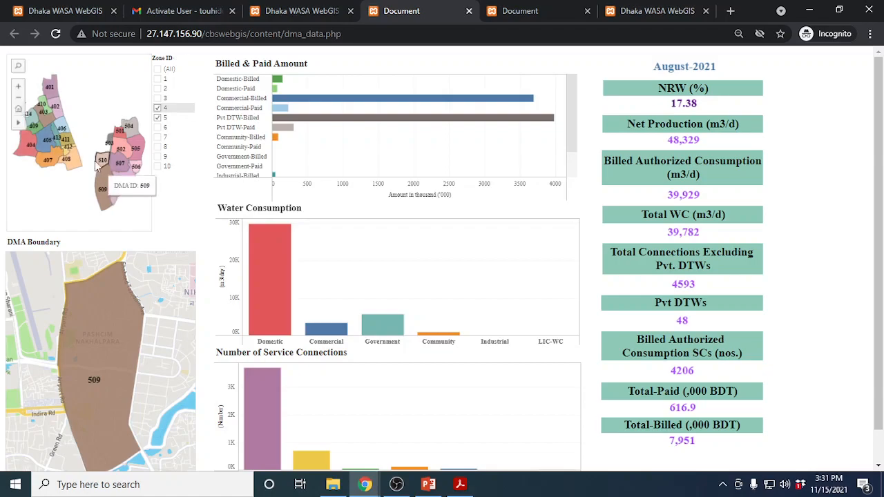
- Restrict the Zone ID filter to Zone 6 only and select DMA 608 on the map
left_click(158, 108)
left_click(161, 128)
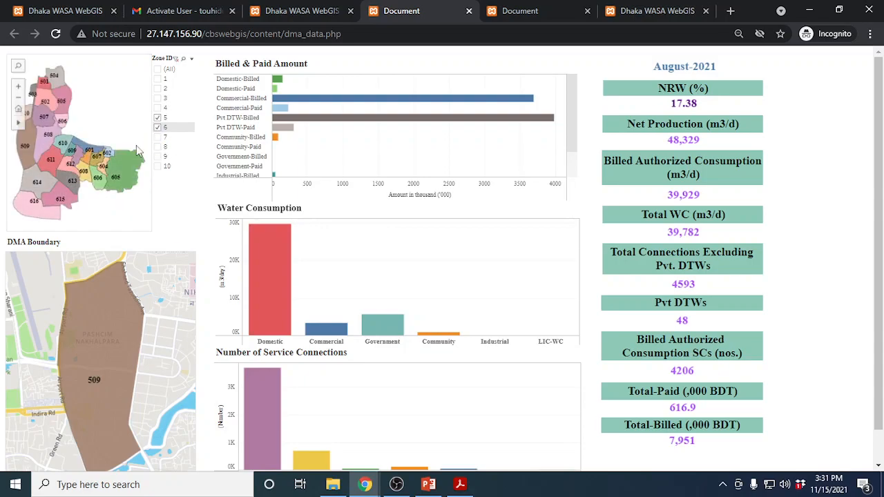
left_click(157, 117)
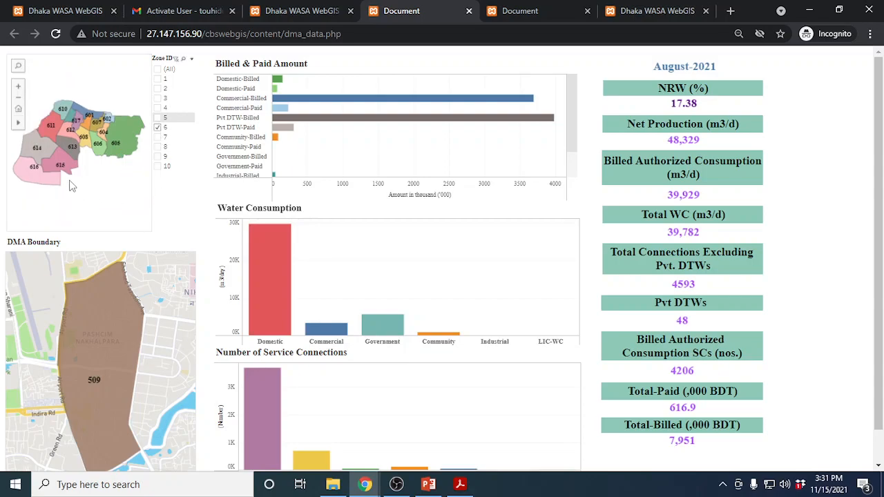
left_click(85, 140)
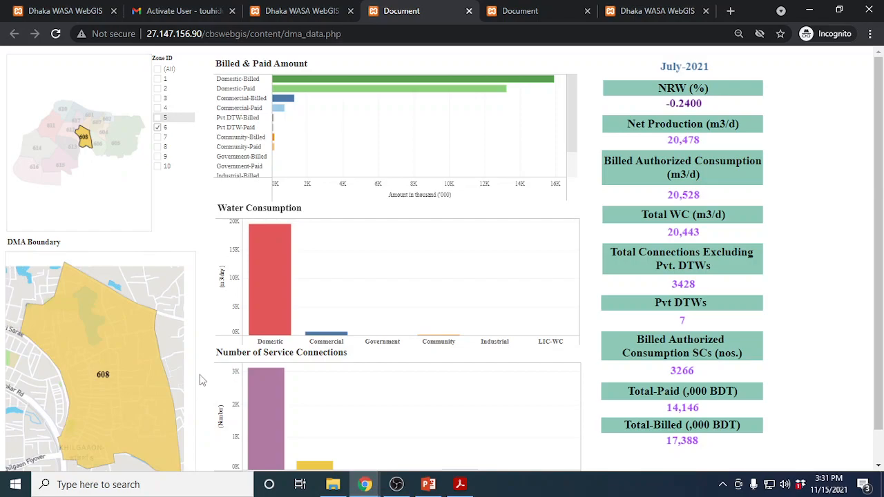
- Examine DMA 608's billed and paid amounts, water consumption and service connection charts
scroll(207, 265, "down", 1)
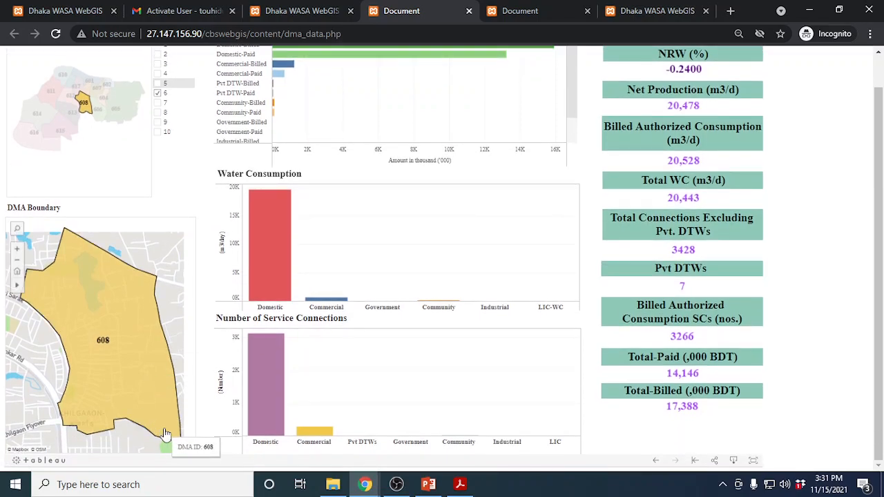
scroll(184, 418, "up", 1)
scroll(587, 300, "up", 1)
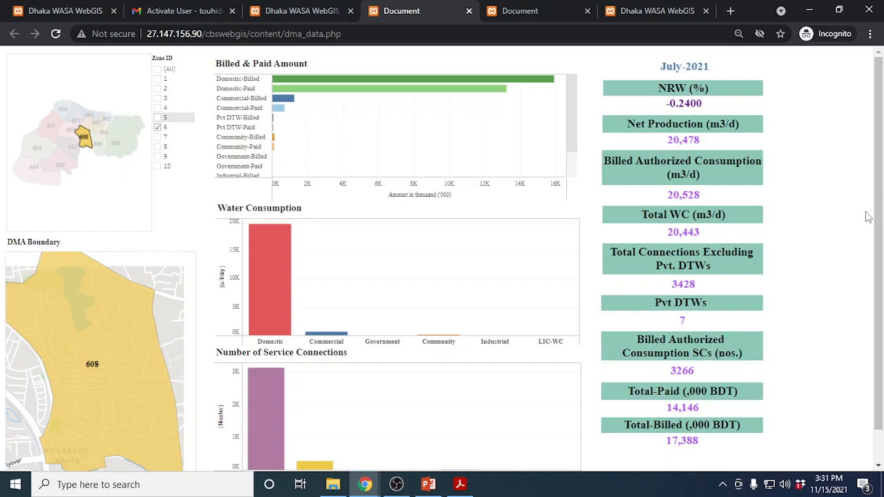
mouse_move(456, 87)
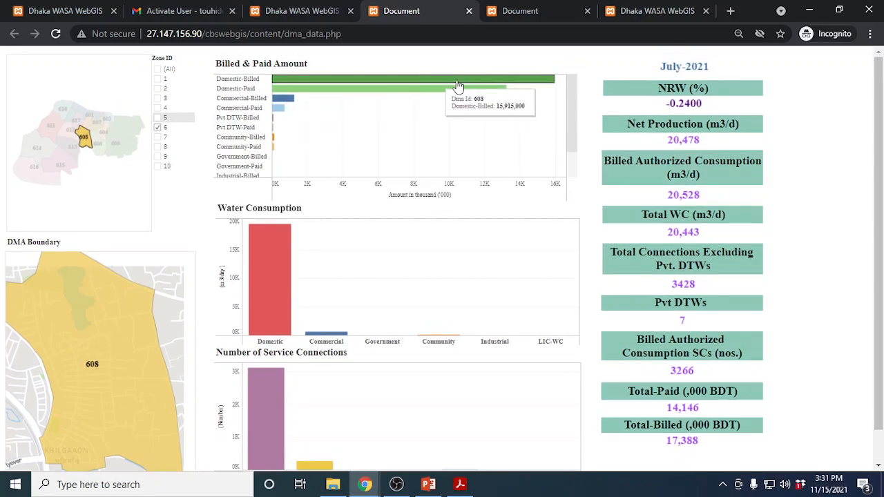
mouse_move(519, 89)
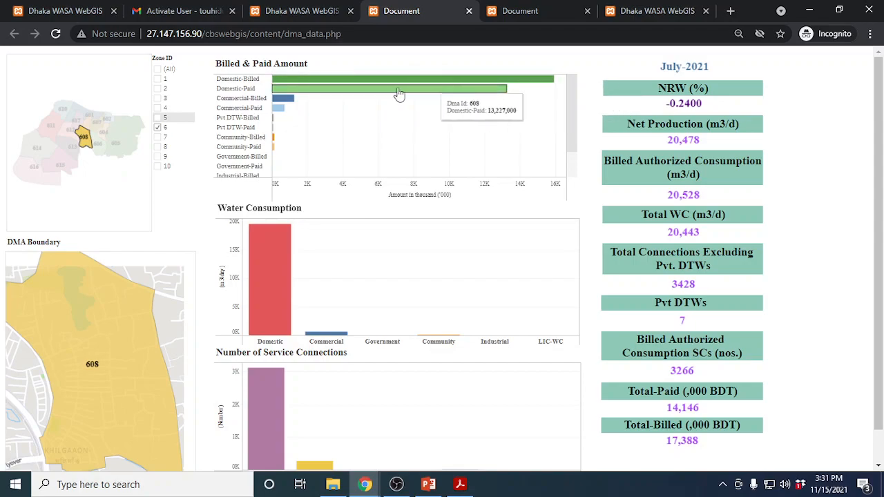
mouse_move(296, 107)
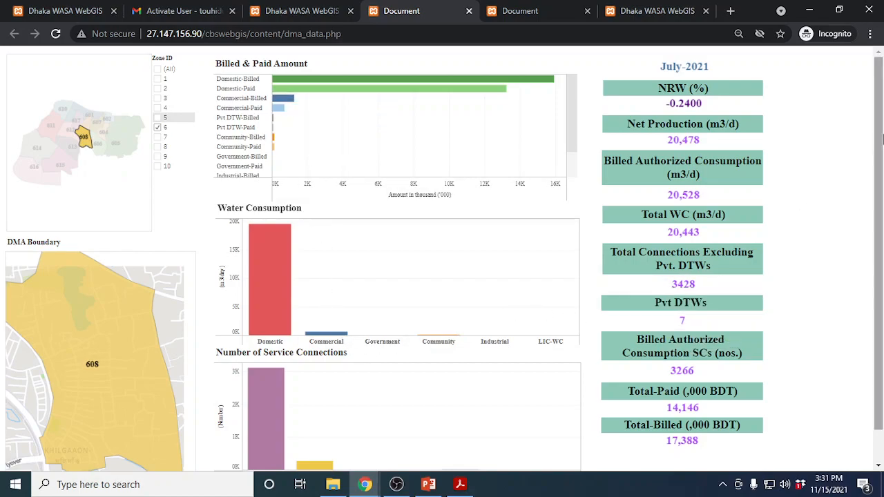
scroll(880, 138, "down", 1)
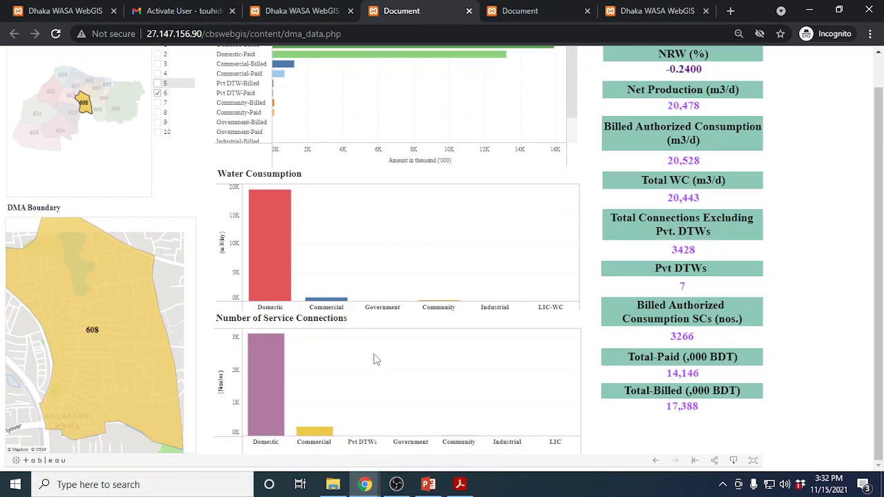
scroll(374, 357, "up", 1)
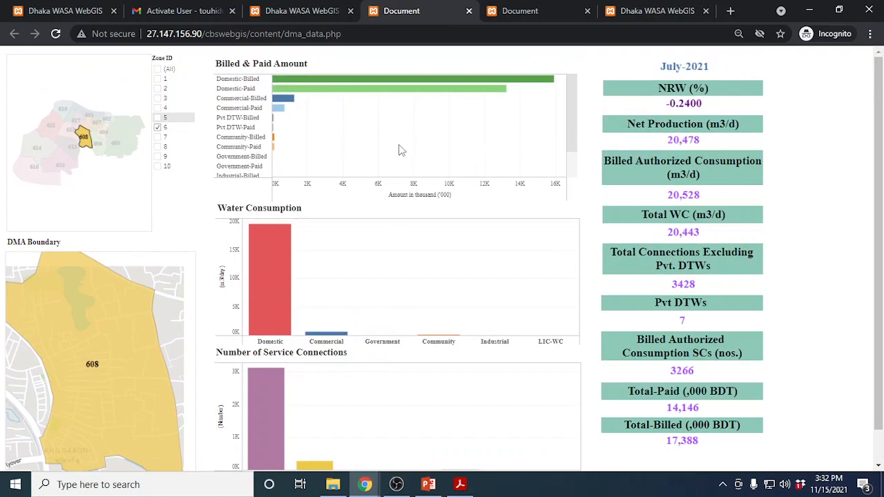
- Filter the web map by DMA ID 1008
left_click(289, 8)
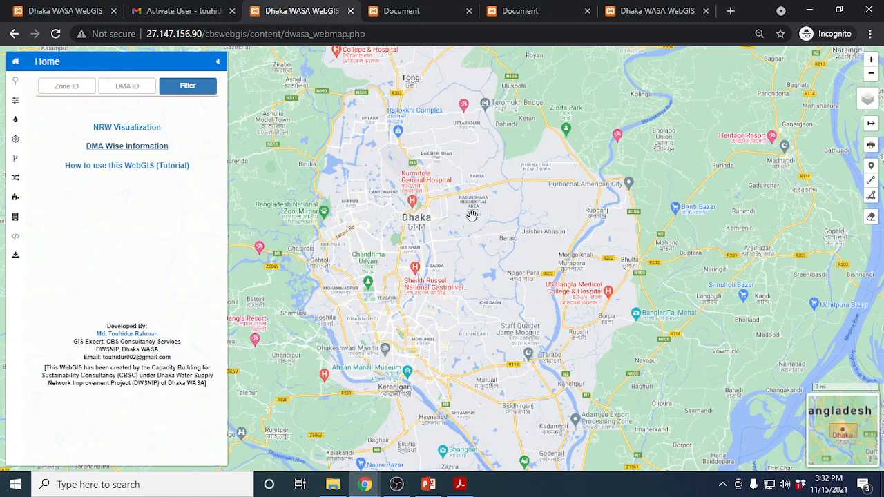
left_click(127, 86)
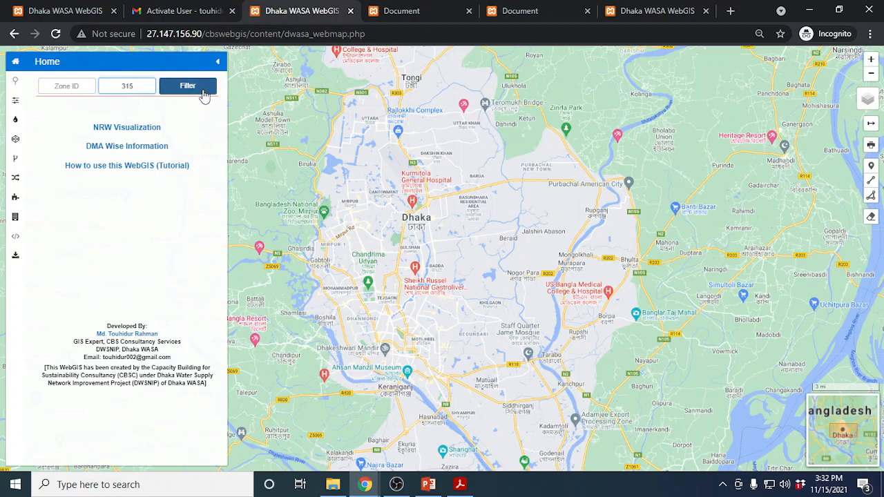
double_click(119, 85)
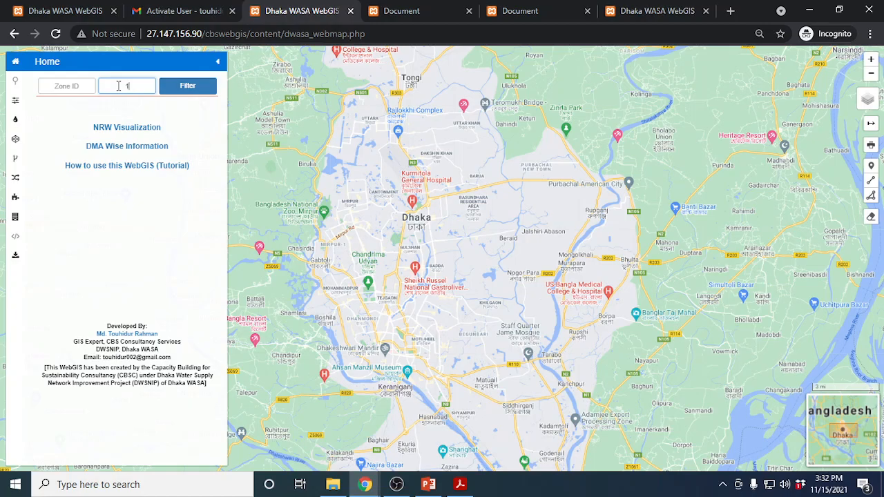
type("1008")
left_click(185, 87)
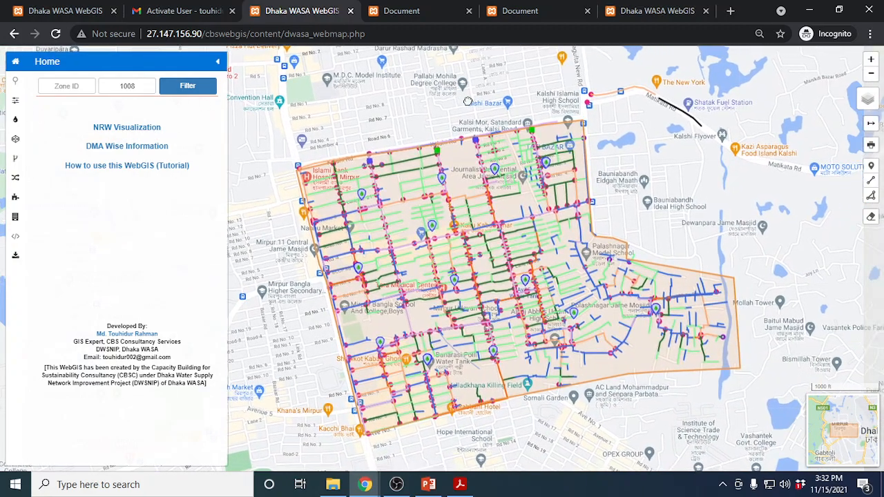
- Reset the browser zoom to 100% and collapse the Home panel
mouse_move(862, 99)
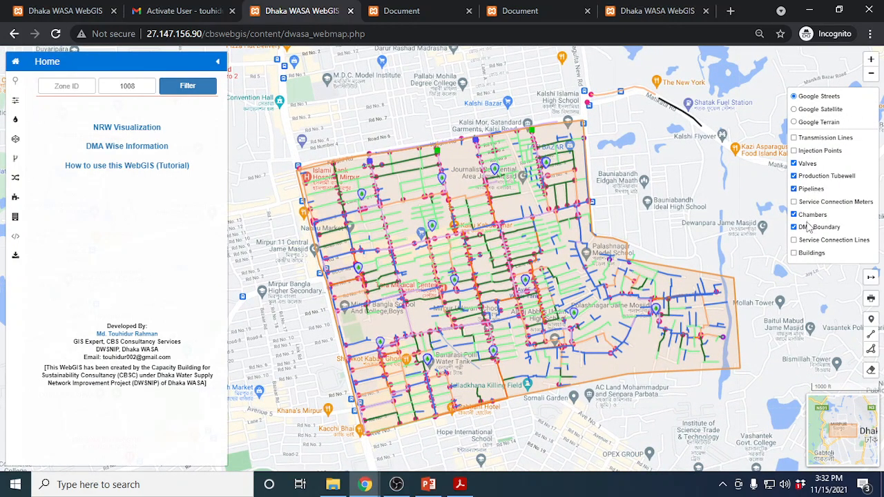
left_click(760, 34)
left_click(760, 57)
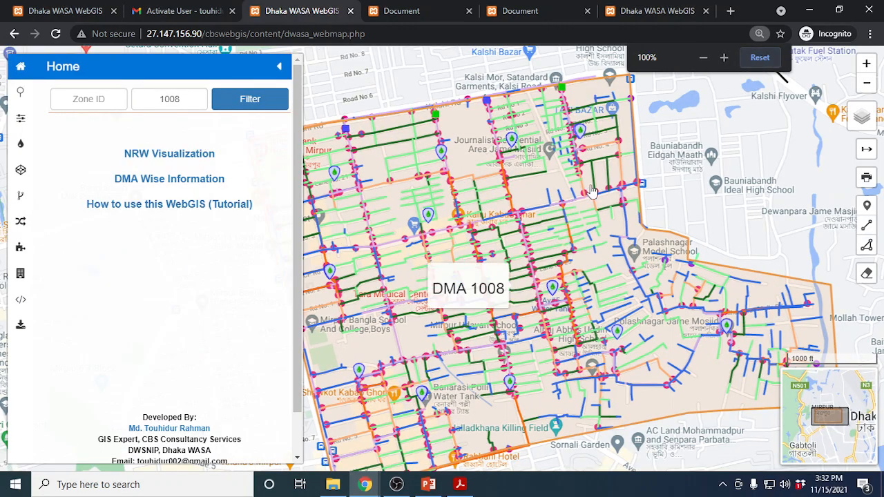
left_click(282, 69)
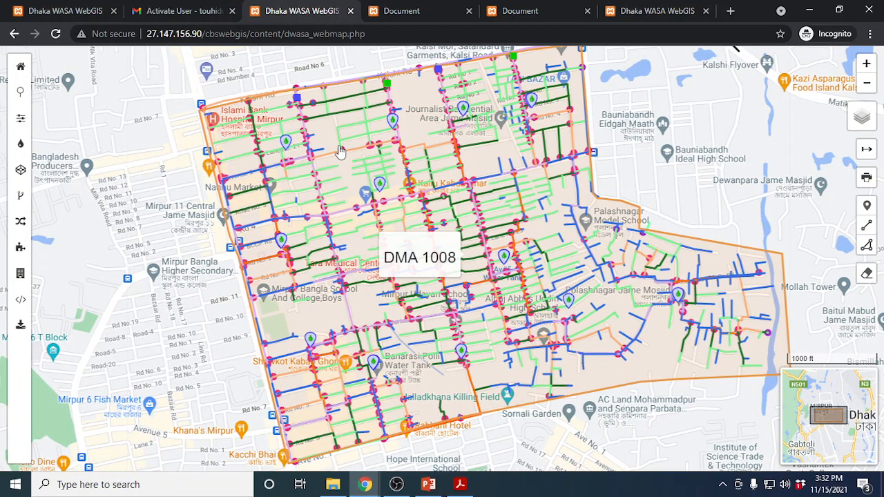
- Hide the DMA Boundary, Chambers, Pipelines and Valves layers on the DMA 1008 map
scroll(341, 152, "down", 1)
scroll(340, 152, "up", 1)
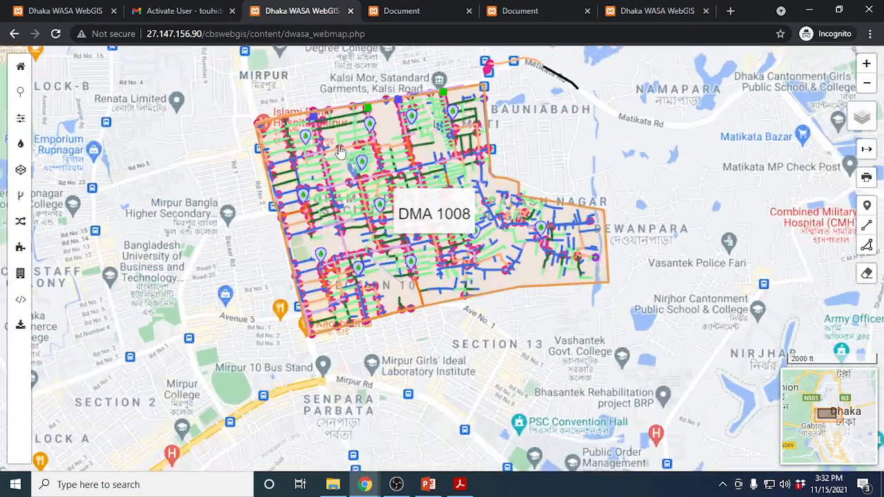
left_click_drag(197, 168, 182, 198)
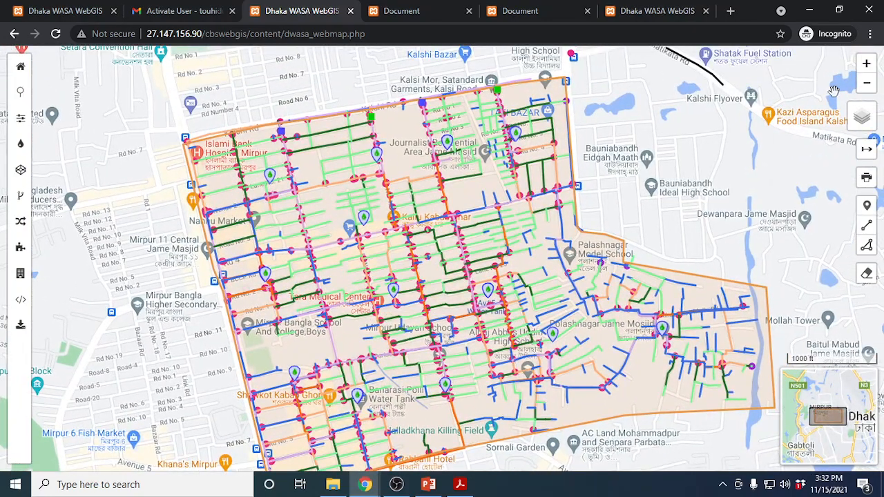
mouse_move(862, 116)
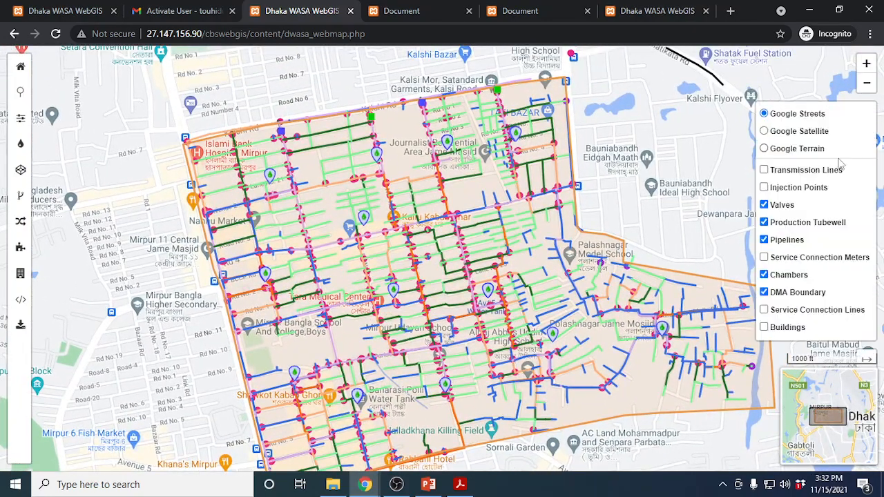
left_click(764, 292)
left_click(764, 274)
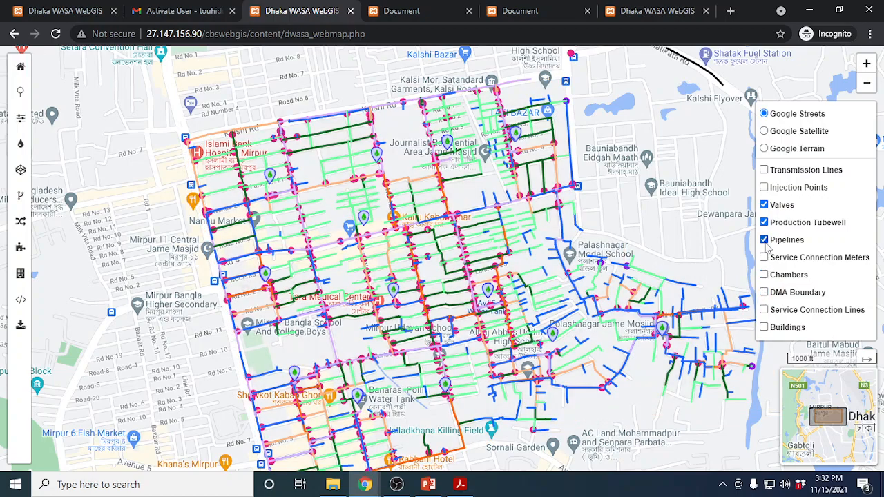
left_click(765, 239)
left_click(764, 240)
left_click(764, 205)
left_click(764, 205)
- Show the DMA Boundary, Pipelines and Valves layers again and hide the Production Tubewell layer
left_click(764, 292)
left_click(764, 222)
left_click(764, 240)
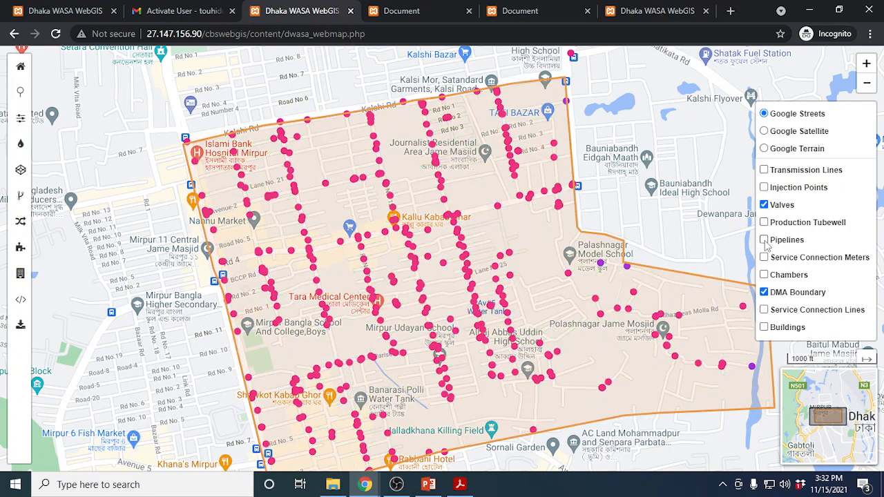
left_click(765, 240)
left_click(764, 206)
left_click(764, 205)
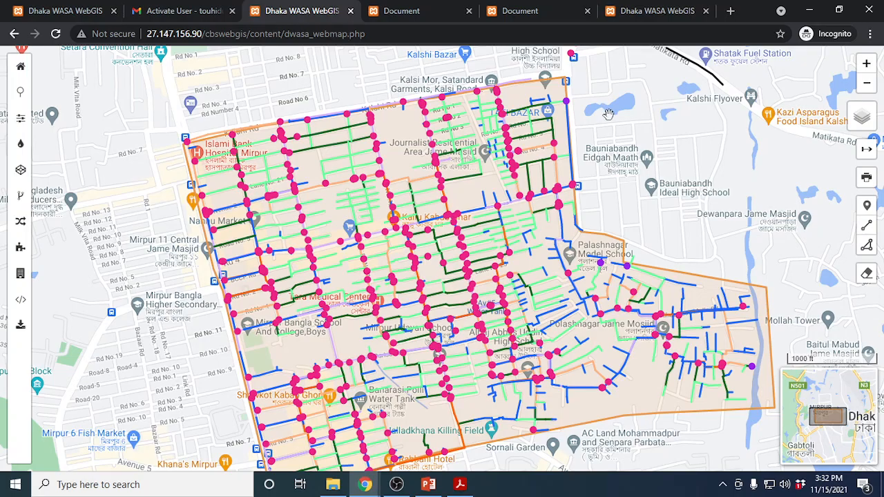
- Try printing a custom map area with the destination set to Save as PDF, then cancel
scroll(608, 114, "down", 1)
left_click_drag(608, 114, 573, 153)
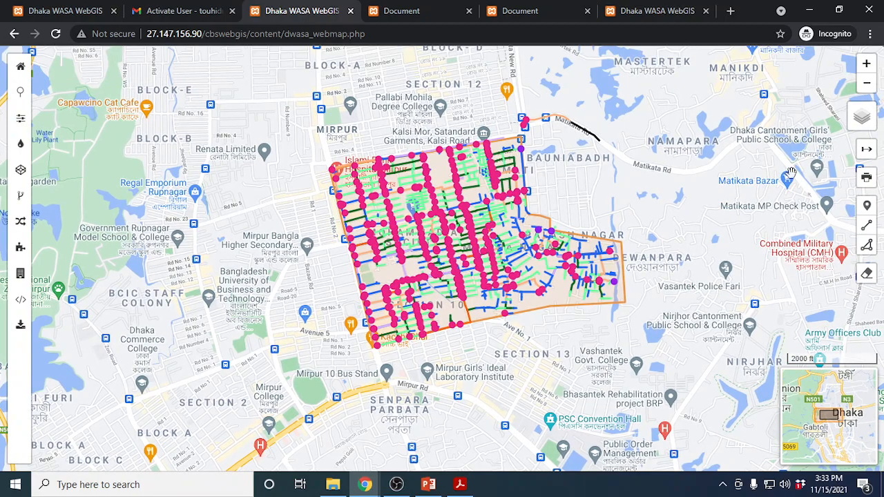
mouse_move(866, 179)
left_click_drag(316, 128, 632, 363)
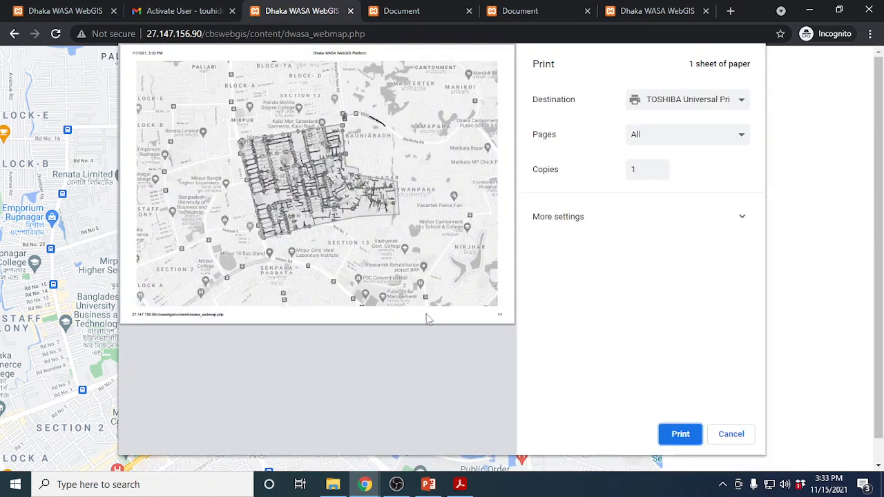
left_click(731, 101)
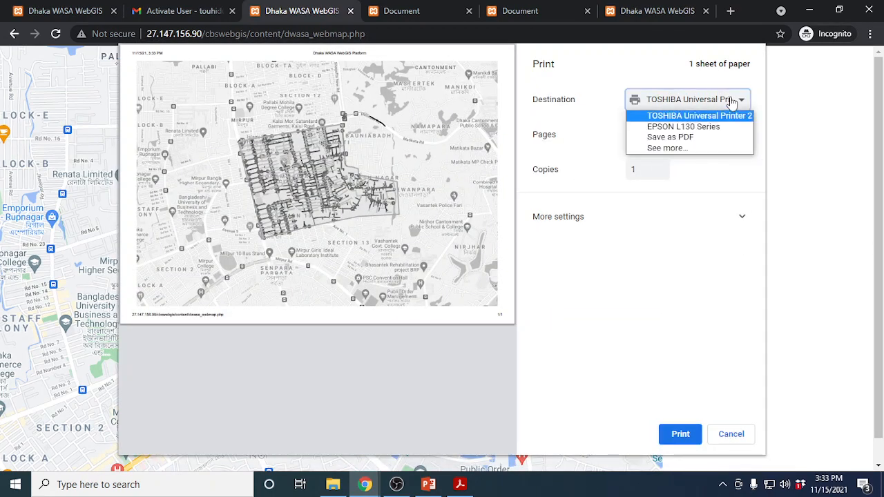
left_click(670, 138)
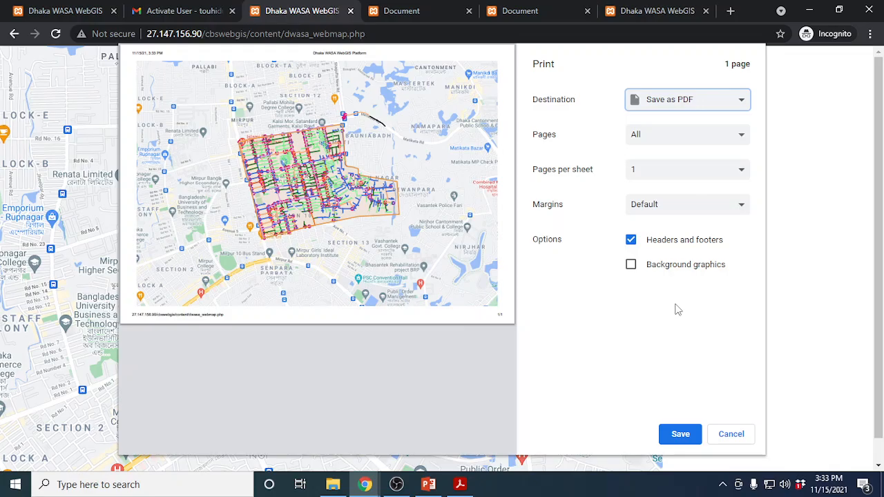
left_click(728, 435)
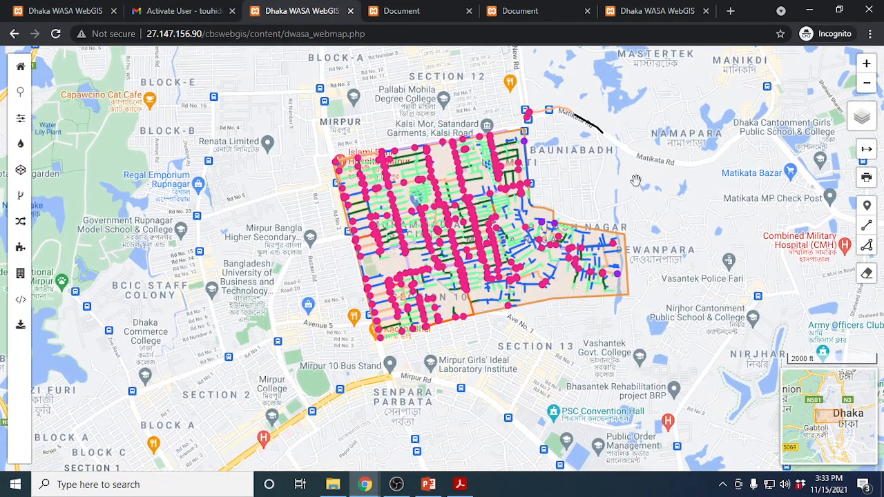
- Select a custom print area around the zoomed-in DMA 1008 map and cancel the PDF print again
left_click_drag(621, 199, 592, 220)
scroll(509, 211, "up", 1)
left_click_drag(514, 228, 556, 205)
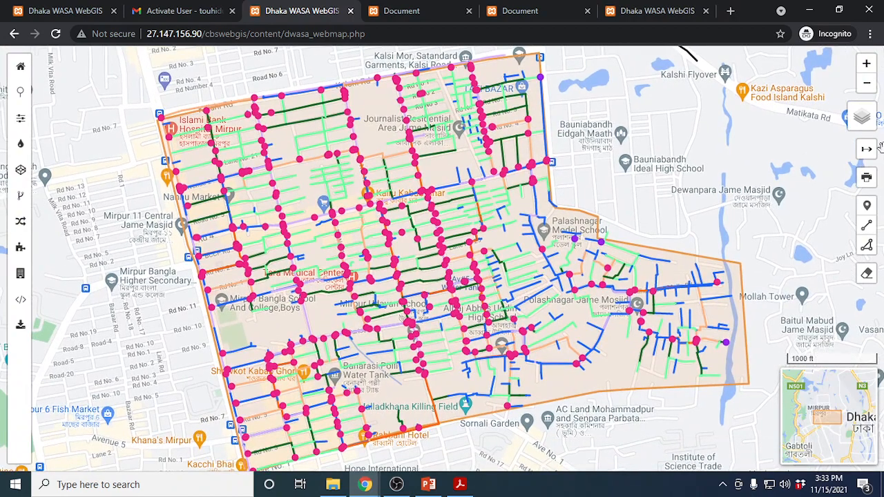
mouse_move(865, 178)
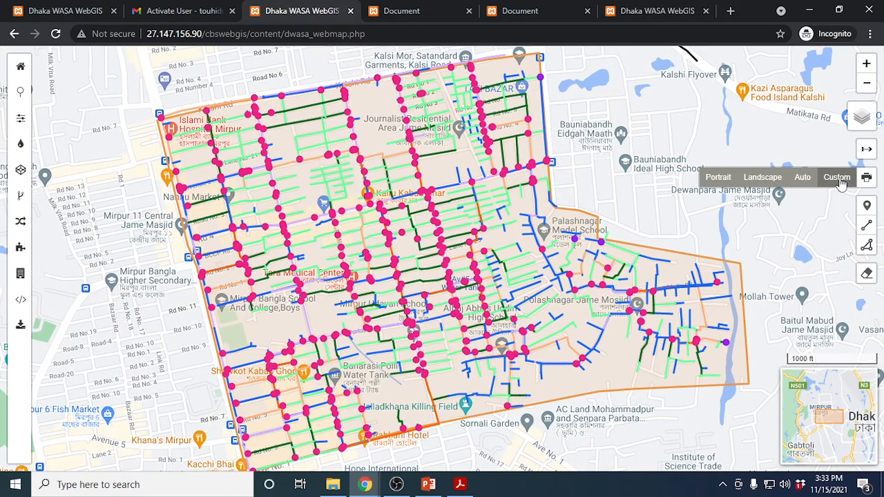
left_click_drag(148, 59, 725, 437)
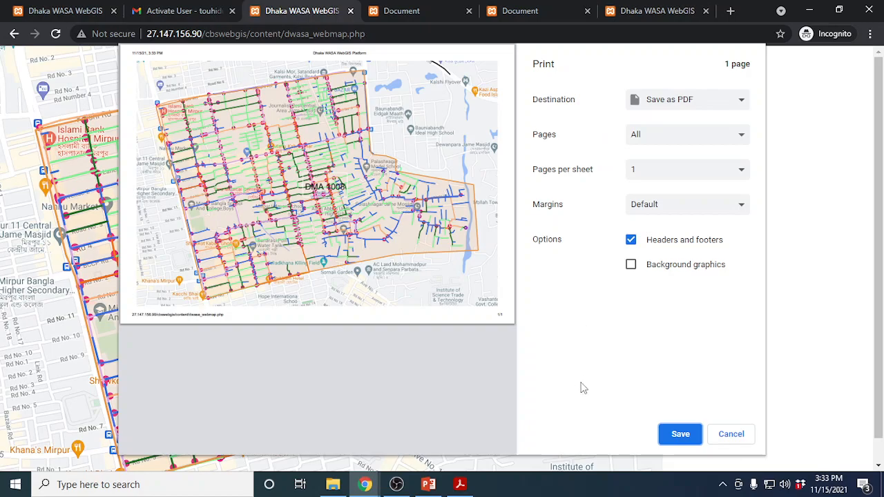
left_click(735, 438)
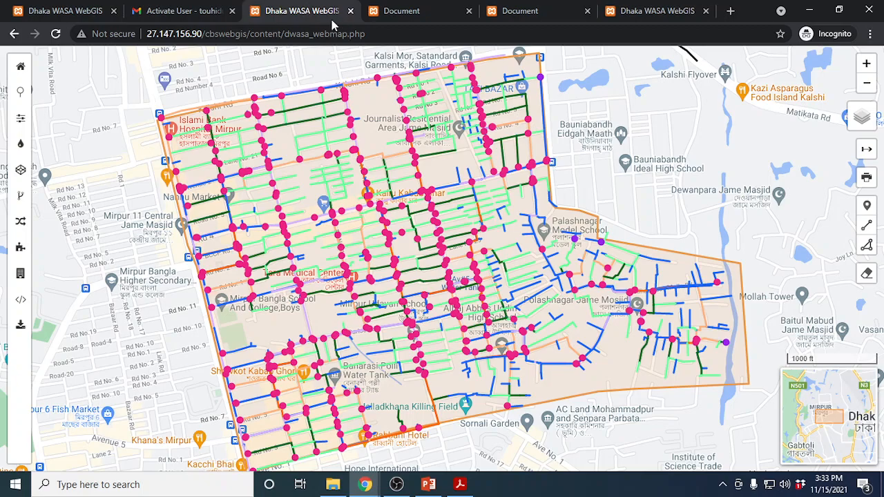
- Go back to the content page, open the DWASA WebGIS Readonly map and open its Home panel
left_click(14, 33)
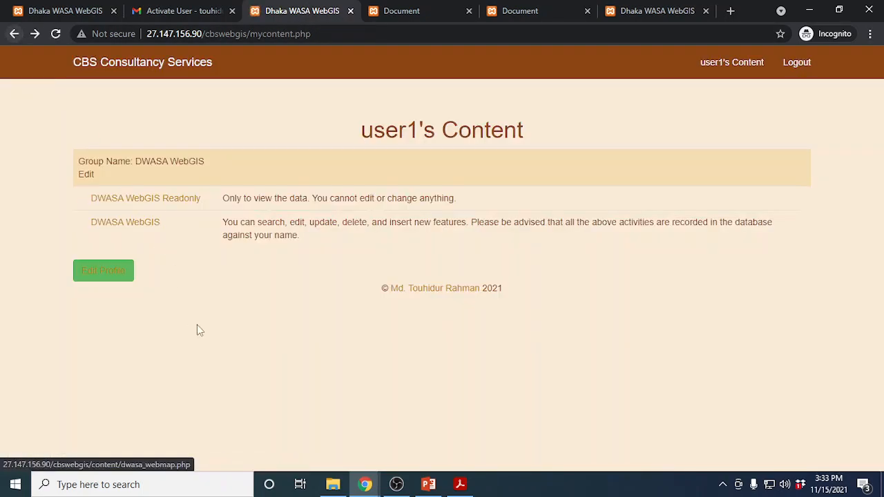
left_click(166, 200)
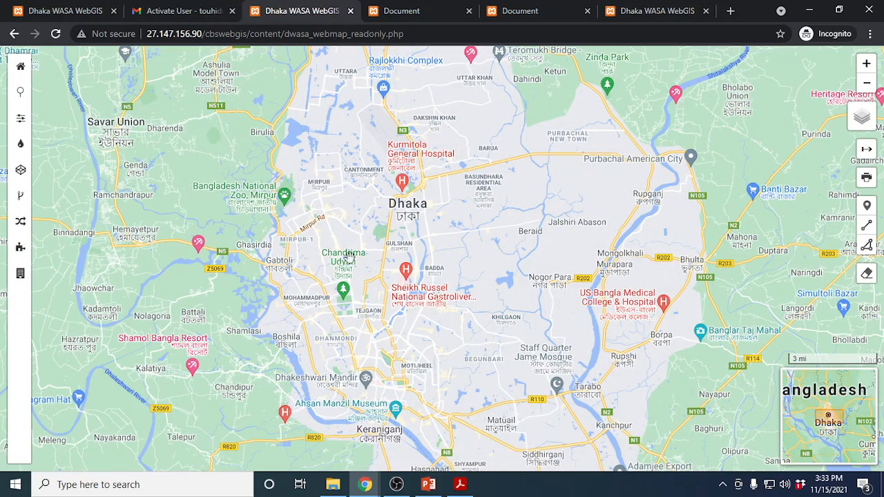
left_click(21, 66)
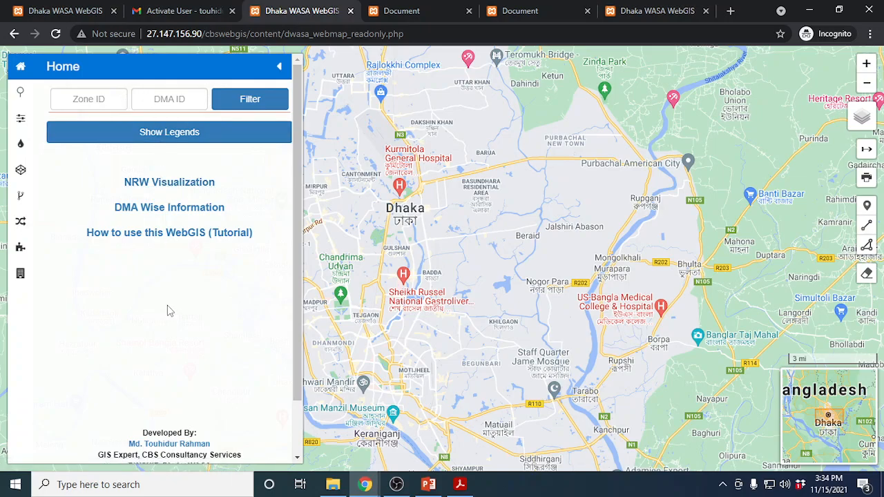
scroll(181, 343, "down", 1)
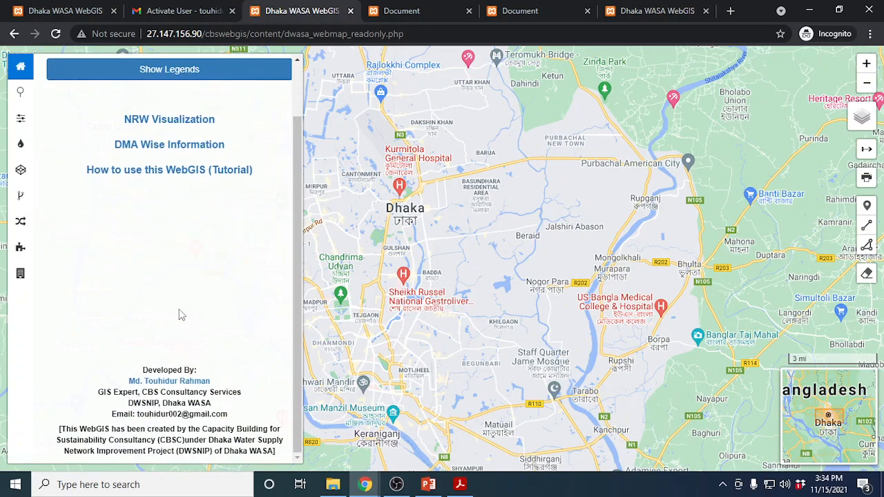
scroll(181, 315, "up", 1)
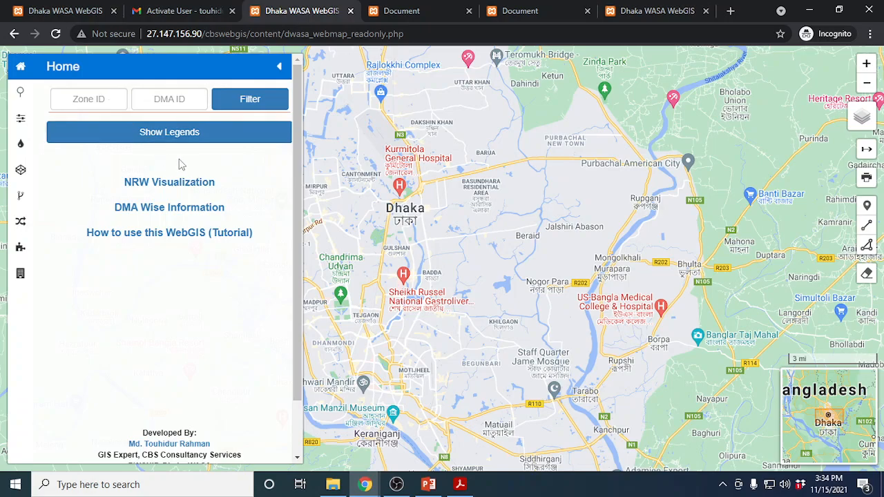
- Filter the read-only map by Zone ID 10 and DMA ID 1008
left_click(103, 99)
left_click(179, 99)
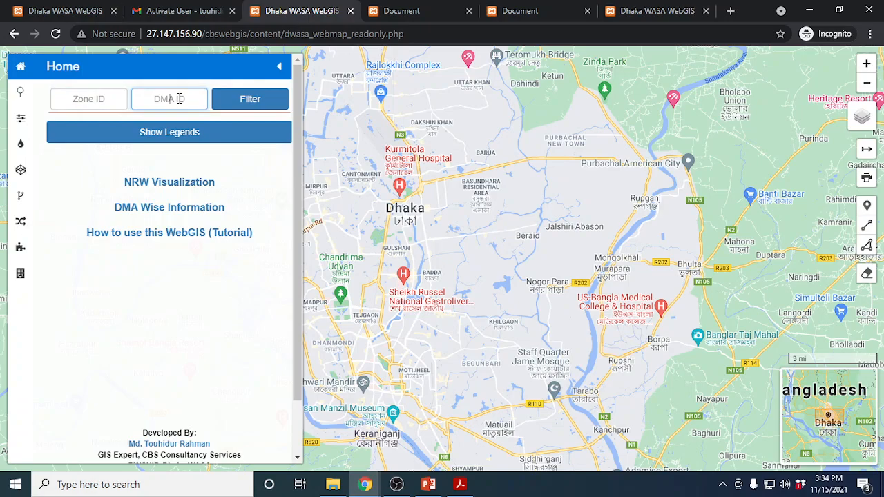
type("1008")
left_click(253, 102)
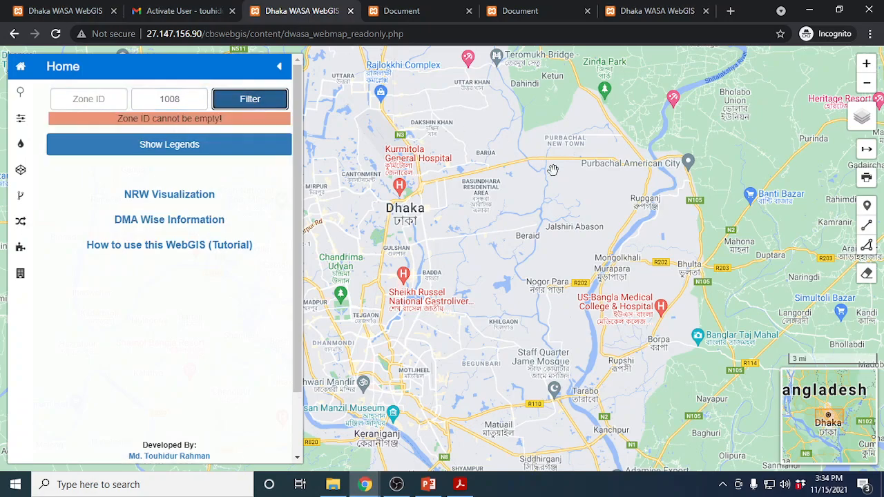
left_click(100, 99)
type("1")
left_click(254, 97)
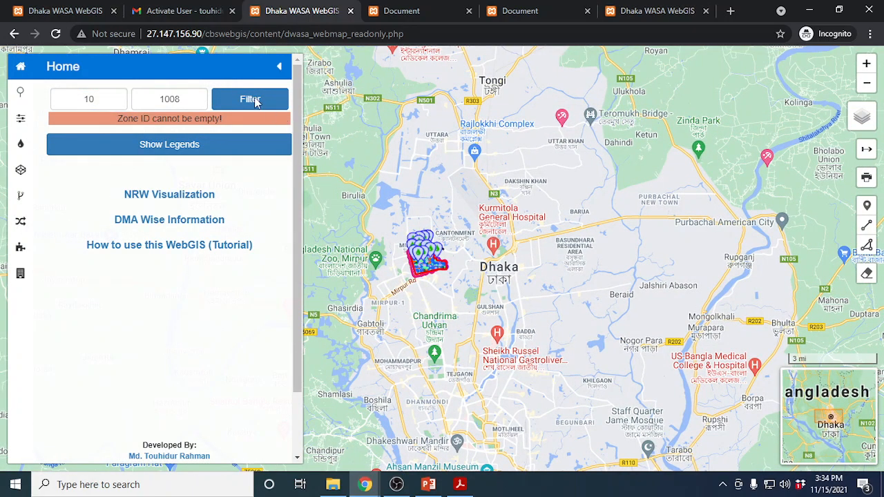
left_click(253, 99)
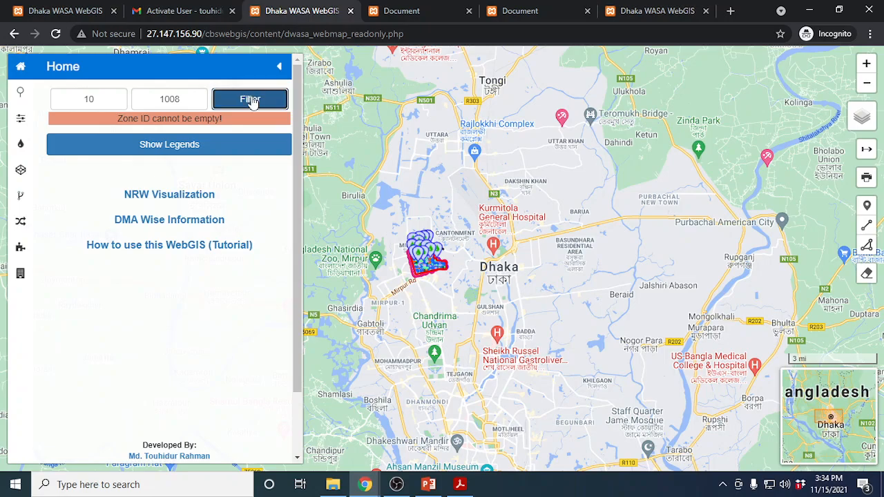
- Reload the read-only map and filter it again by Zone ID 10 and DMA ID 1008, zooming onto the DMA
left_click(55, 34)
left_click(20, 67)
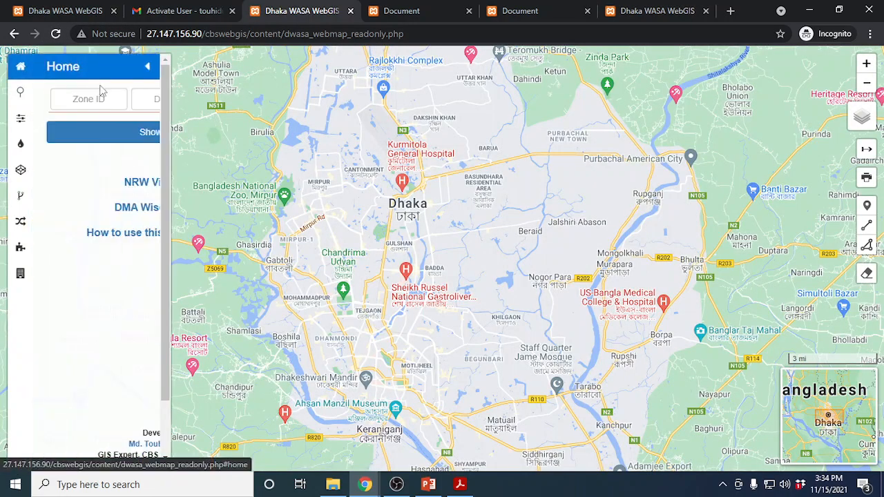
left_click(96, 103)
type("10")
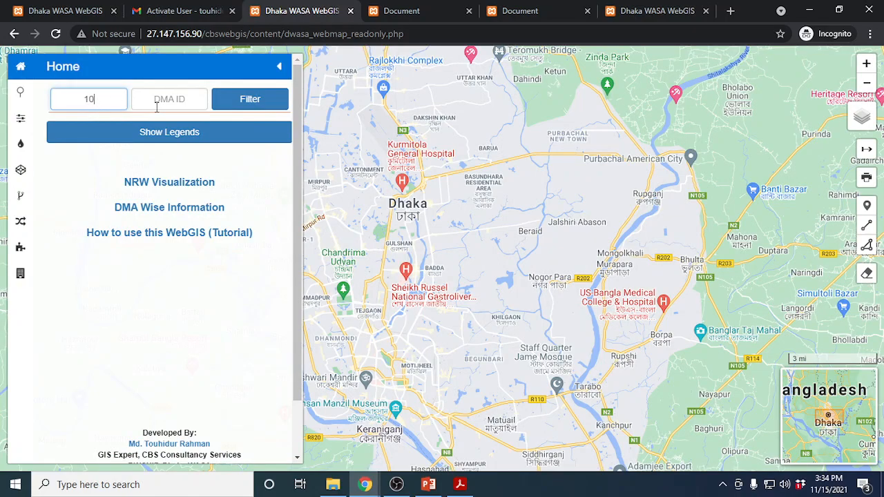
left_click(162, 97)
type("1008")
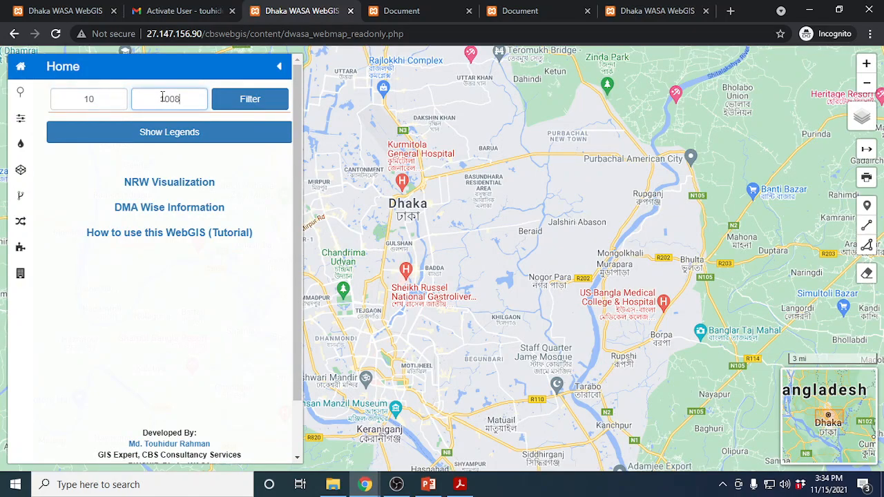
left_click(230, 106)
left_click_drag(406, 196, 481, 247)
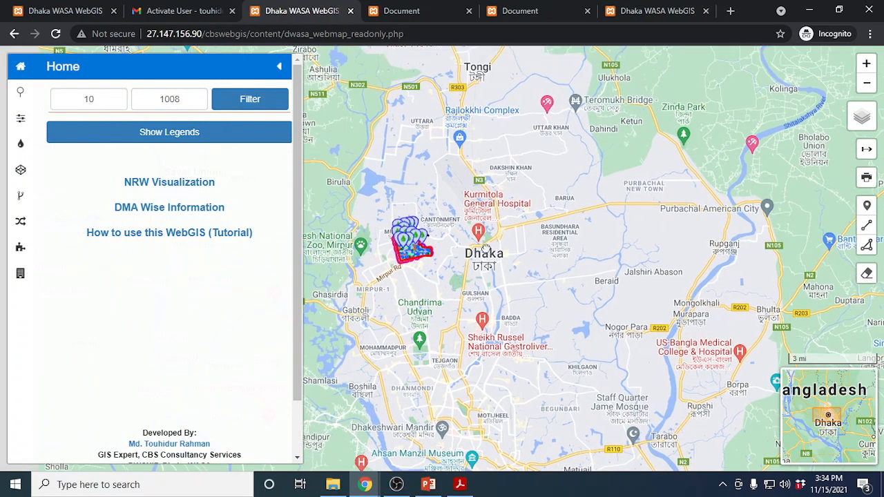
scroll(382, 243, "up", 4)
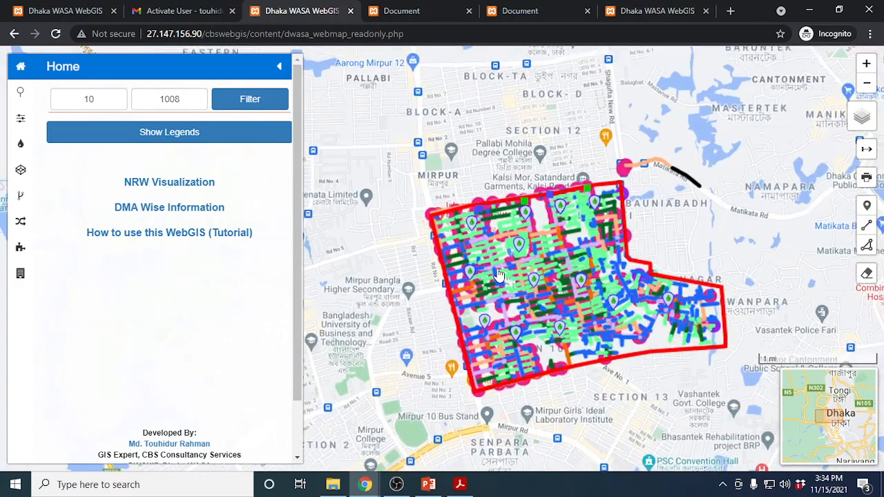
left_click_drag(489, 172, 465, 142)
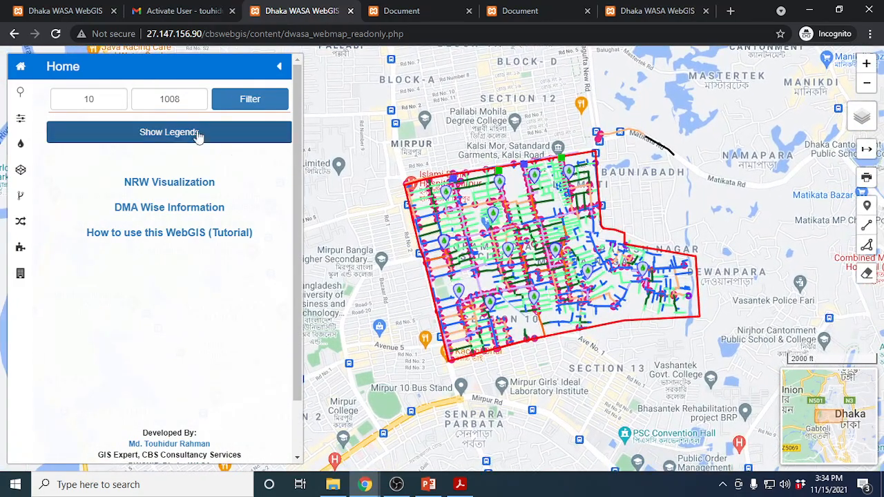
left_click(21, 93)
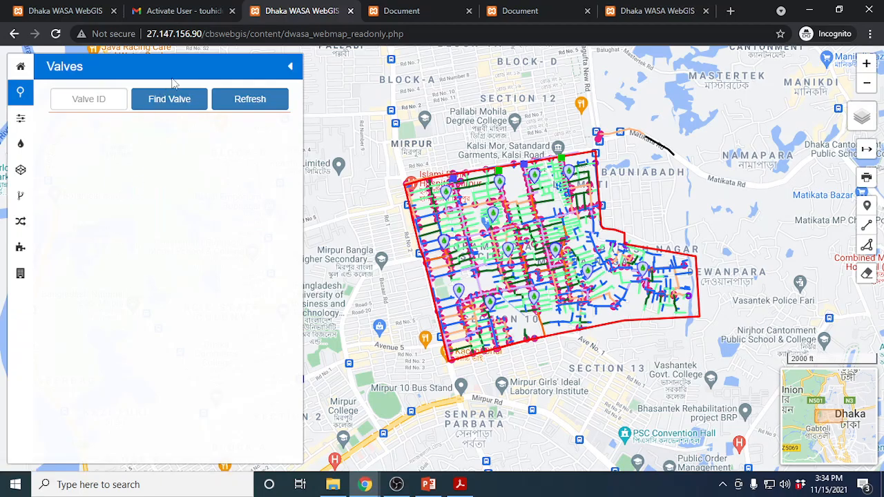
scroll(476, 163, "up", 2)
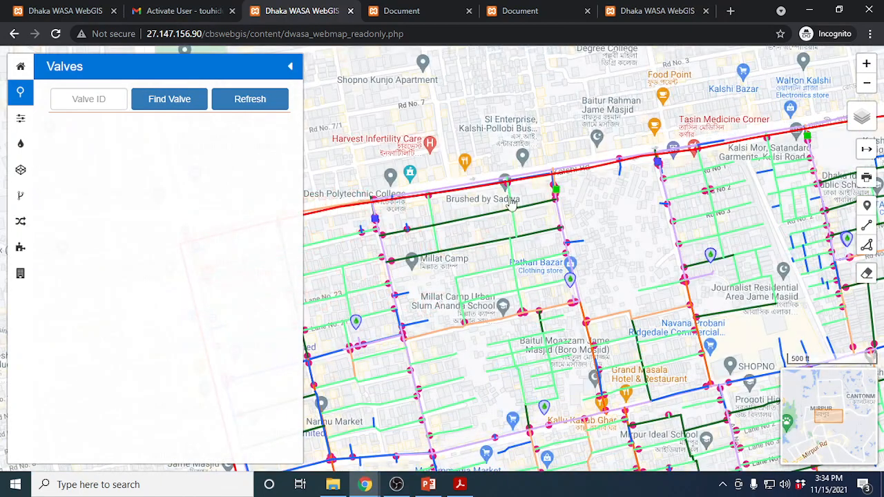
mouse_move(861, 123)
left_click(764, 205)
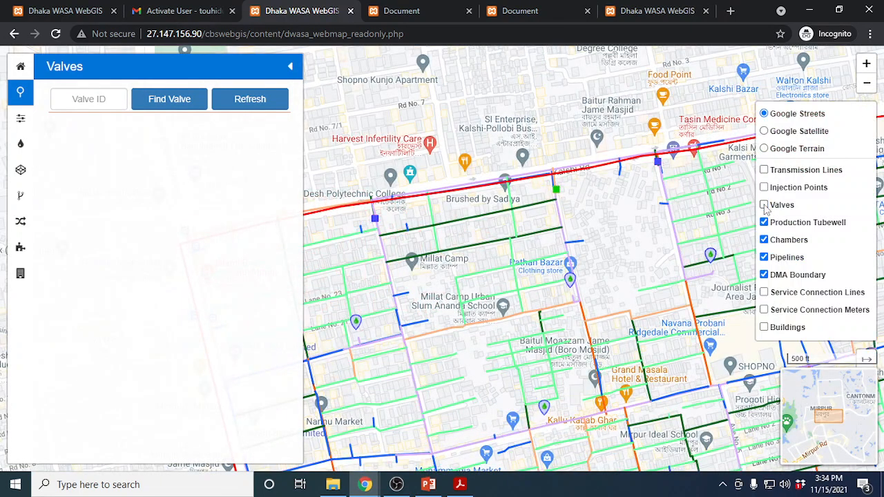
mouse_move(508, 187)
left_click_drag(507, 187, 609, 207)
left_click(113, 107)
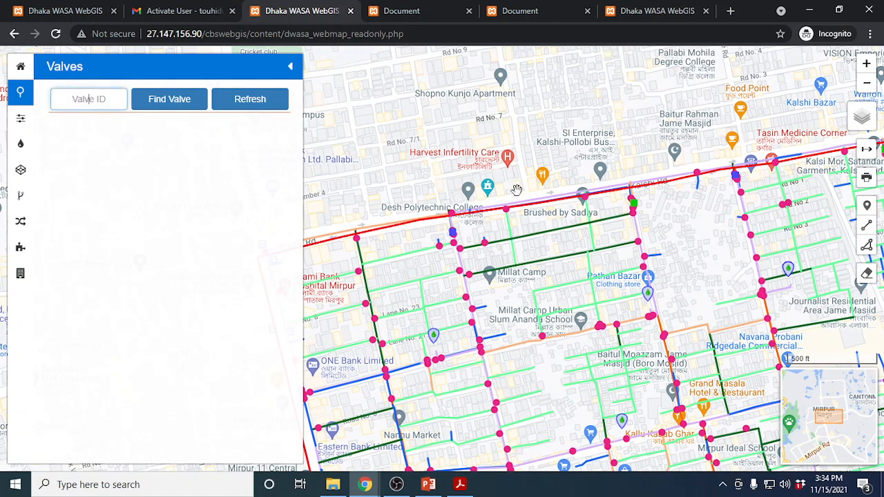
mouse_move(508, 212)
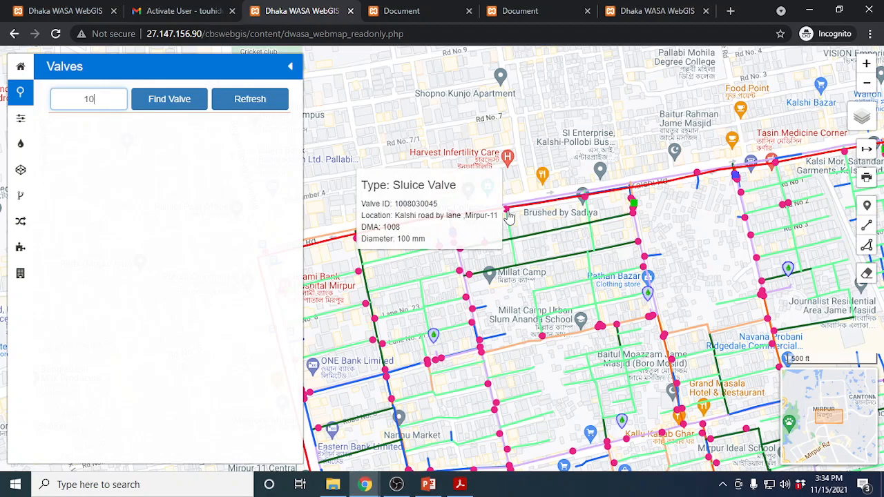
left_click(168, 99)
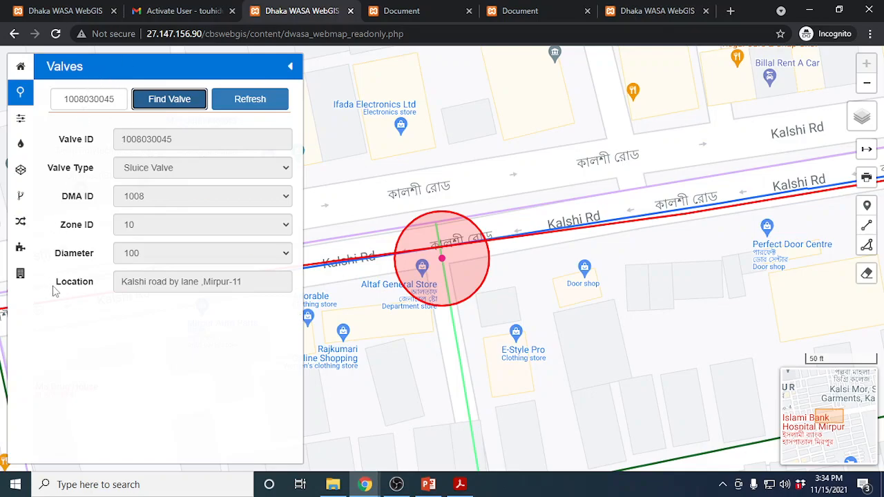
- Browse the Pipelines, Production Tubewell, Transmission Lines, Injection Points and Buildings search panels
left_click(15, 120)
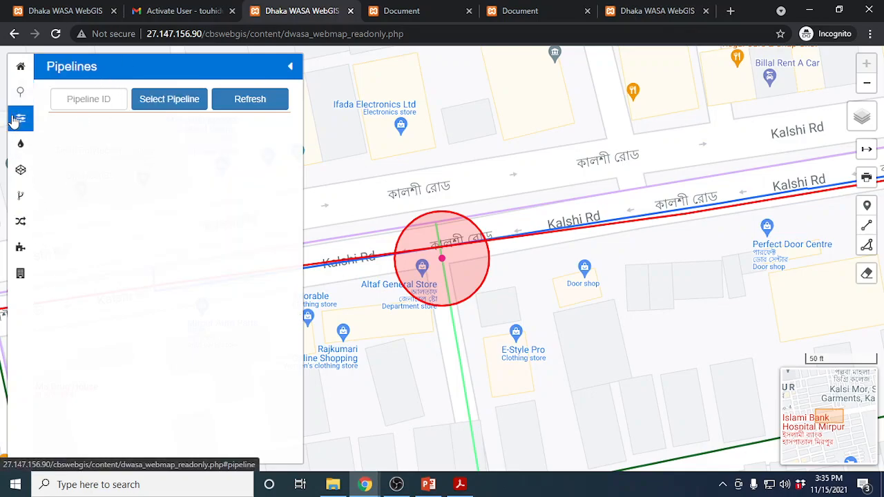
left_click(23, 153)
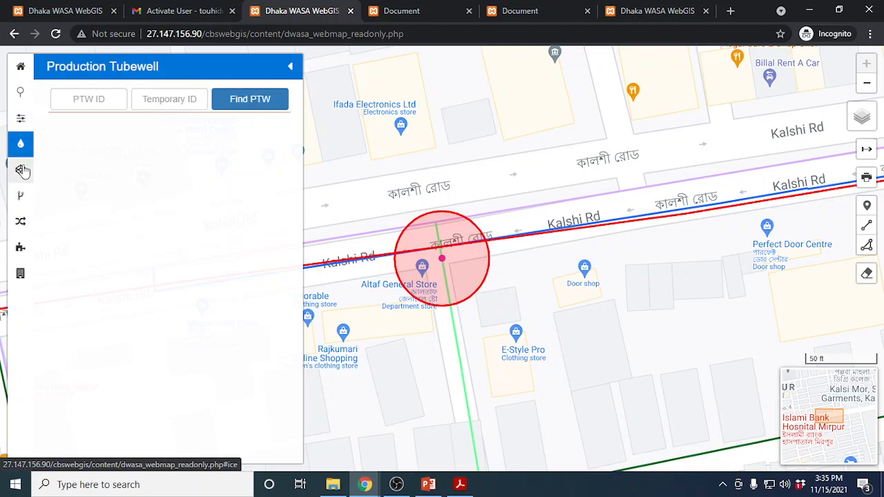
left_click(21, 169)
left_click(21, 197)
left_click(25, 225)
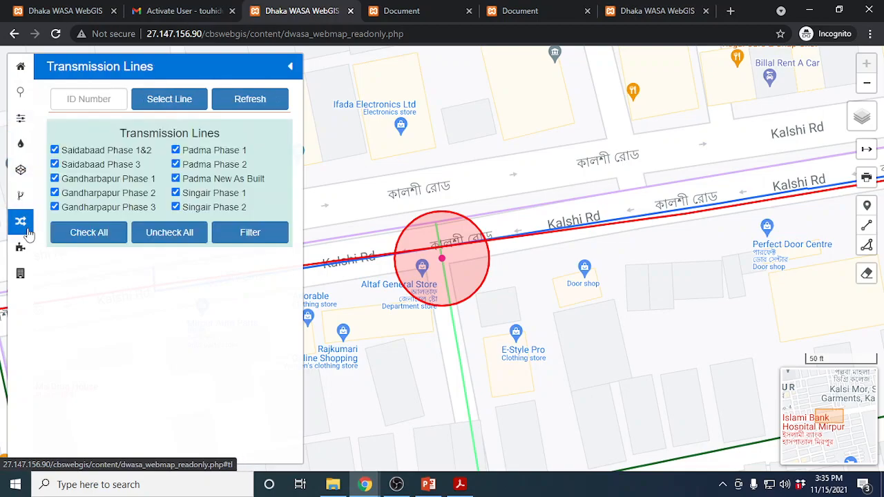
left_click(21, 247)
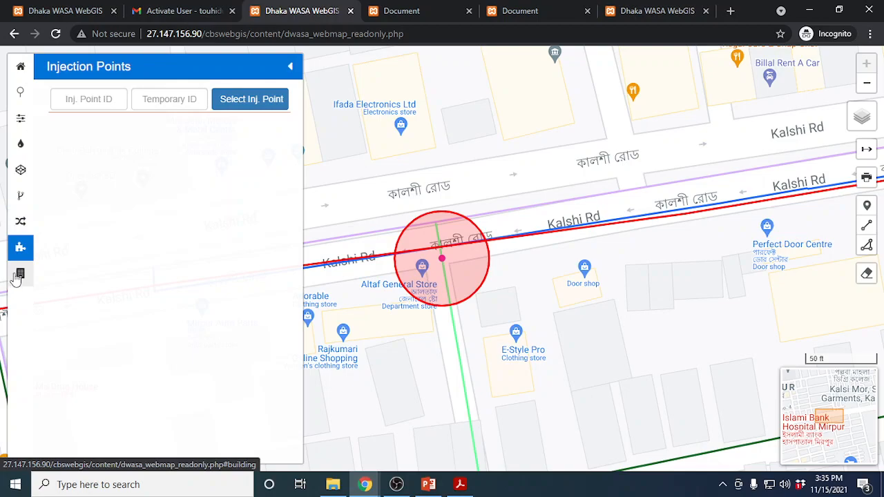
left_click(20, 277)
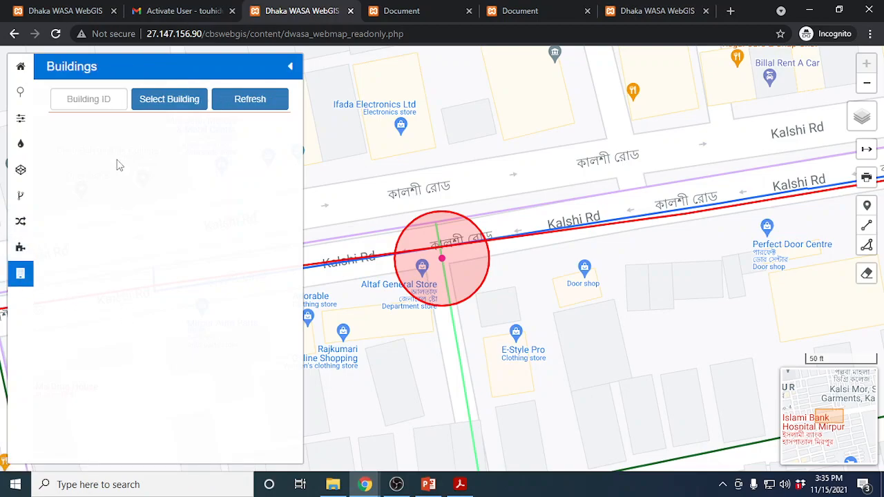
scroll(573, 236, "down", 2)
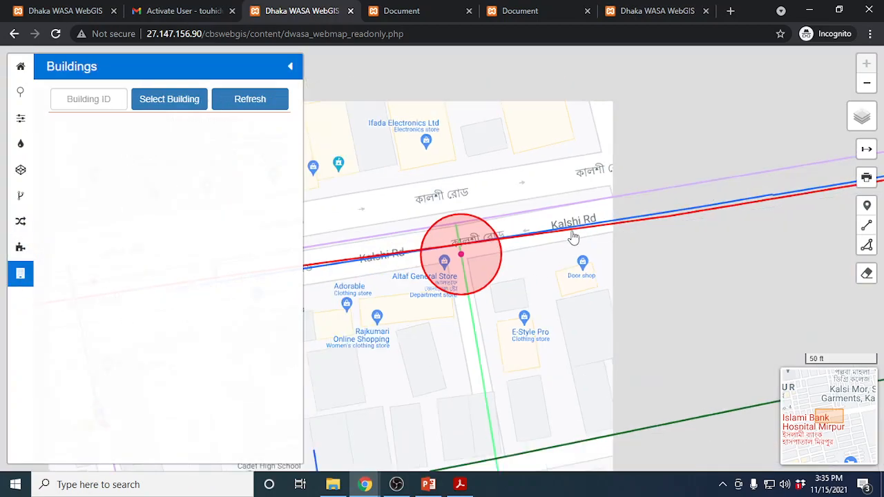
scroll(572, 237, "down", 1)
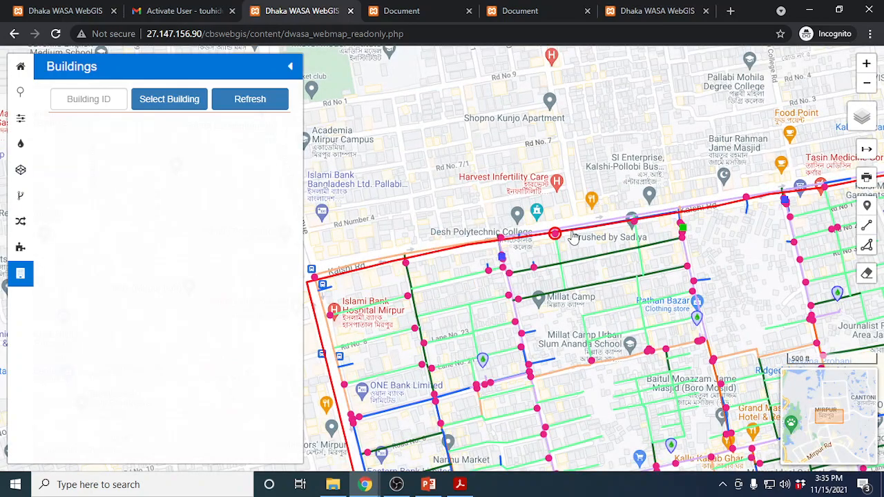